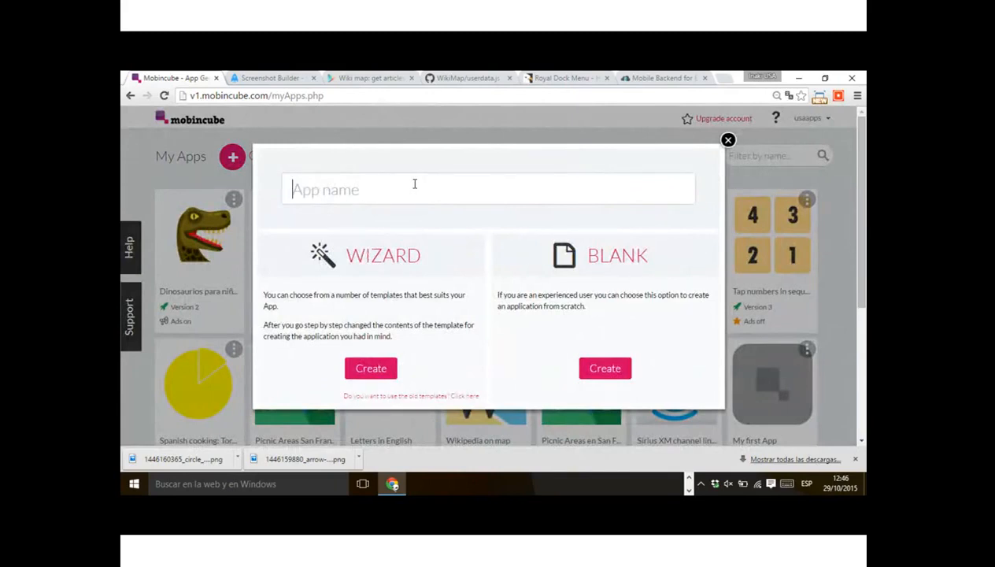
- Enter "Dinosaur guide for kids" as the name of the new app
text(Dinosaur guide for kids)
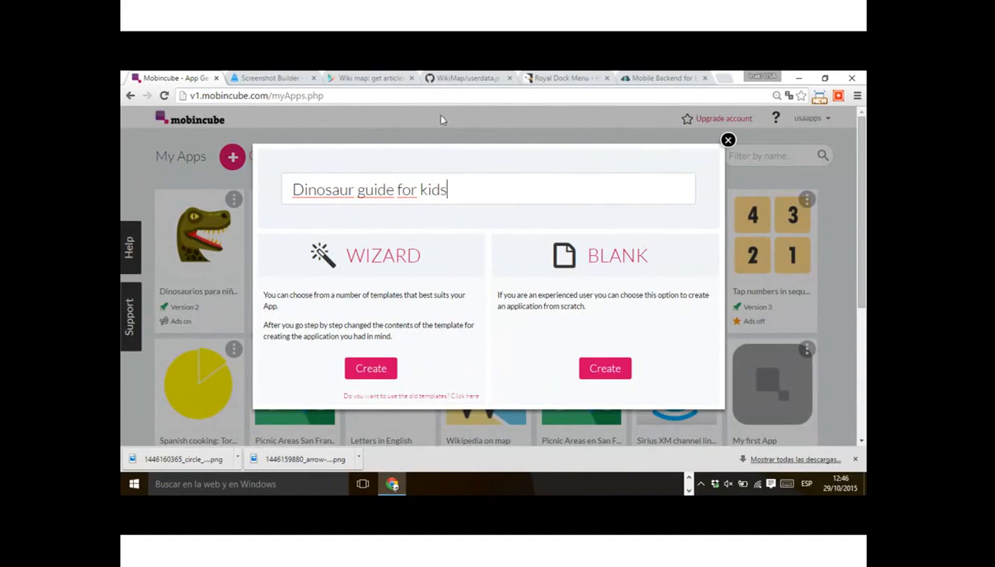
drag(290, 188, 475, 192)
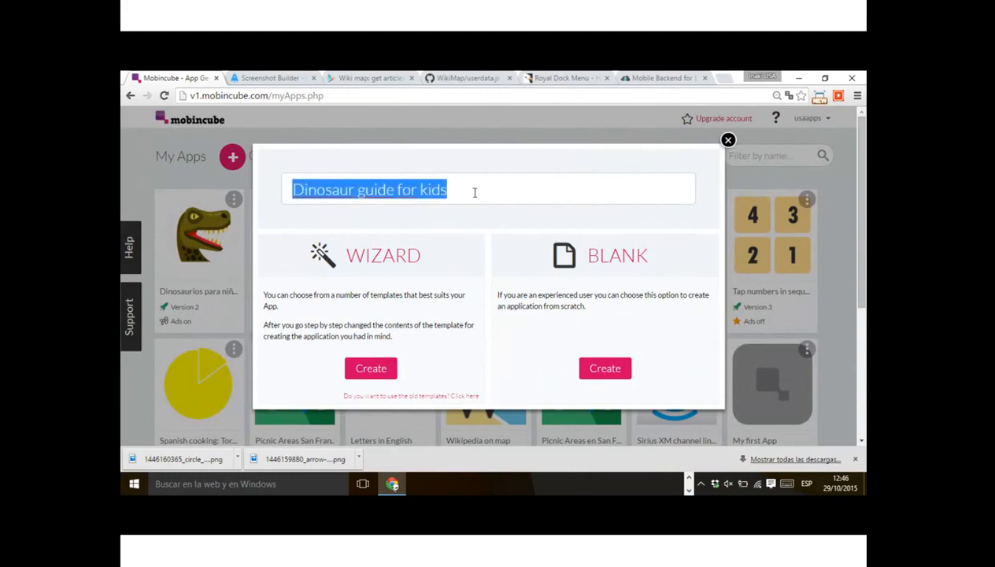
- Examine the package ID in the web address of the Wiki map app's Google Play page, returning to the new app dialog
click(379, 78)
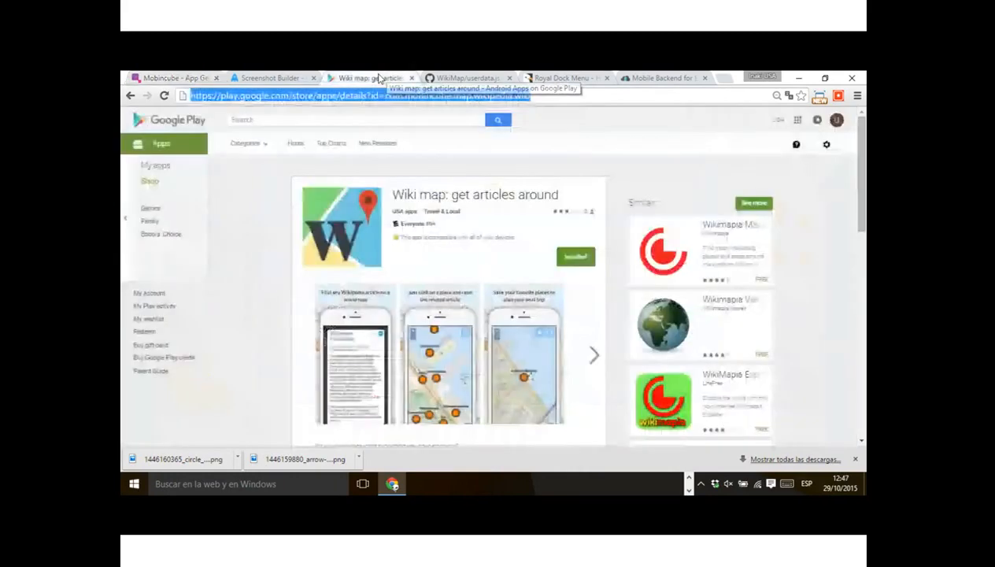
click(385, 95)
drag(384, 96, 535, 96)
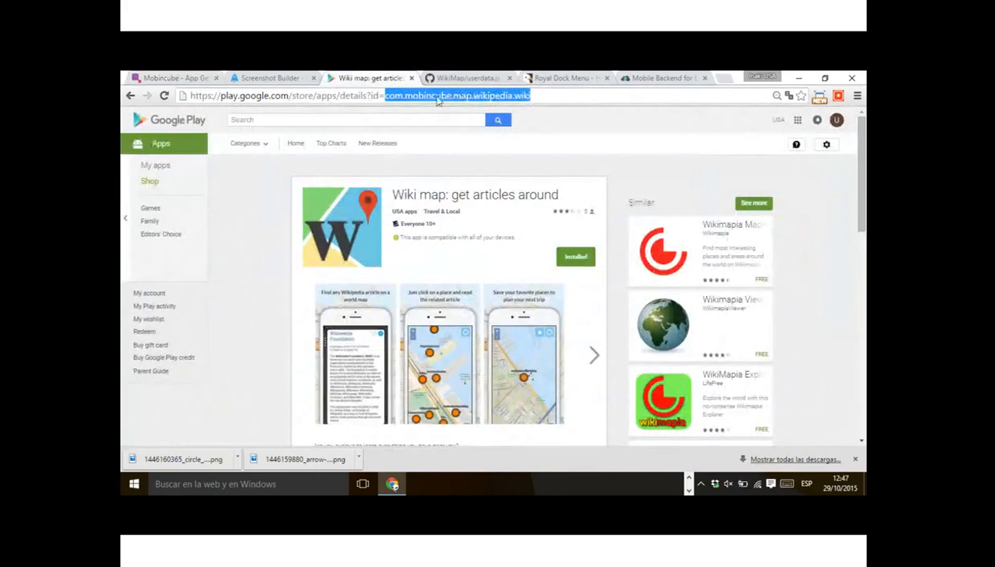
click(197, 77)
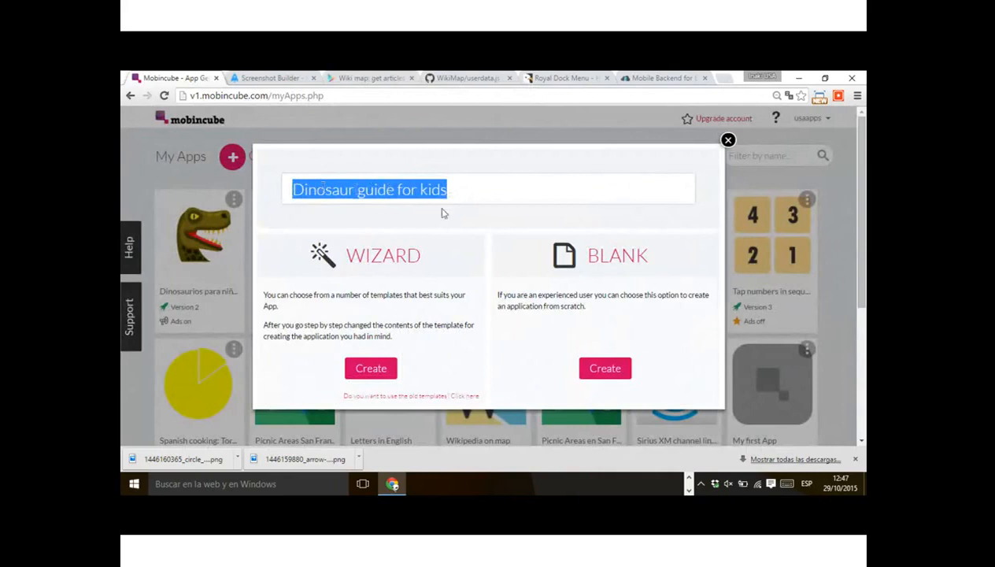
- Create the app from scratch as a blank project and set DINOSAUR-ICON.png as its icon
click(486, 183)
click(605, 369)
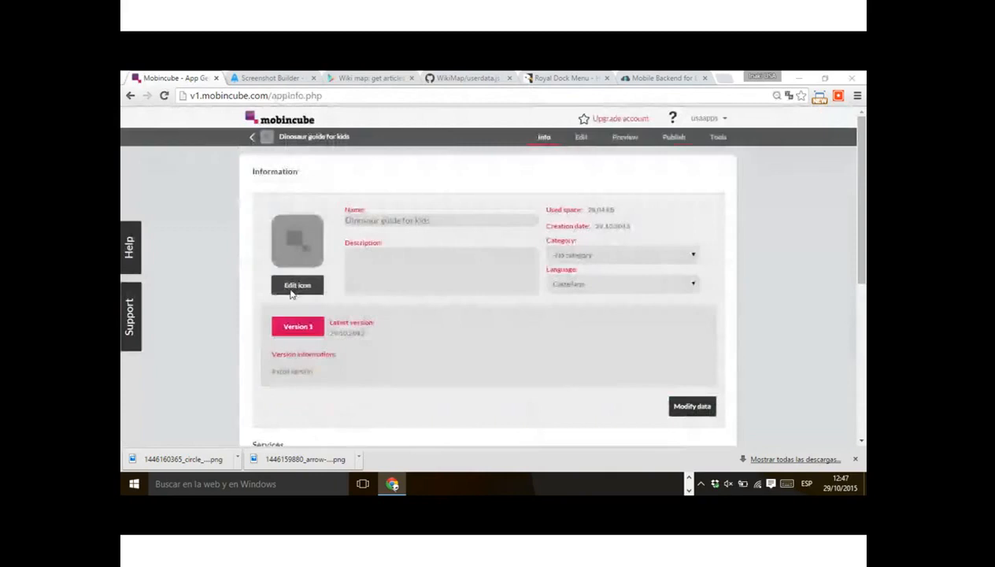
click(293, 286)
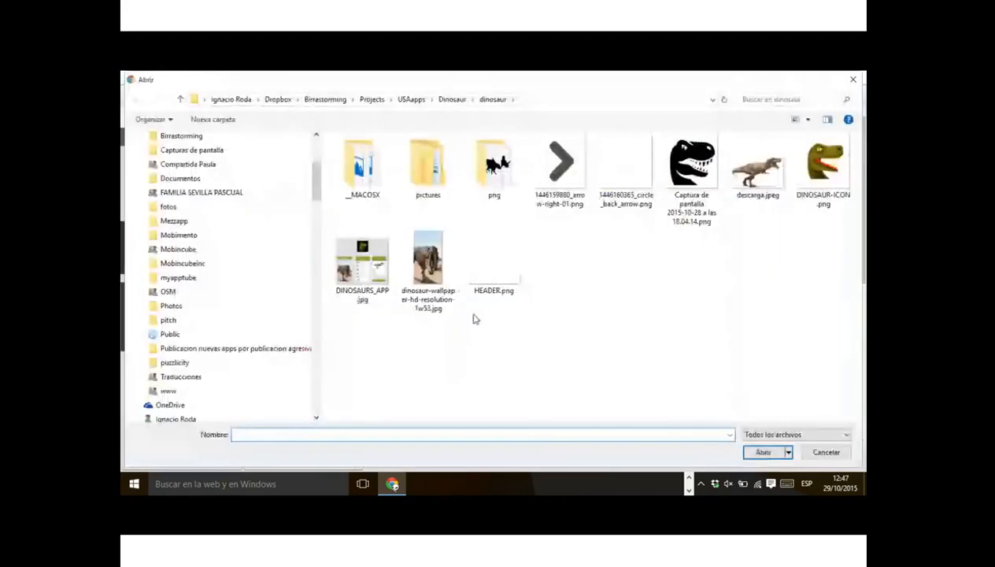
double_click(824, 167)
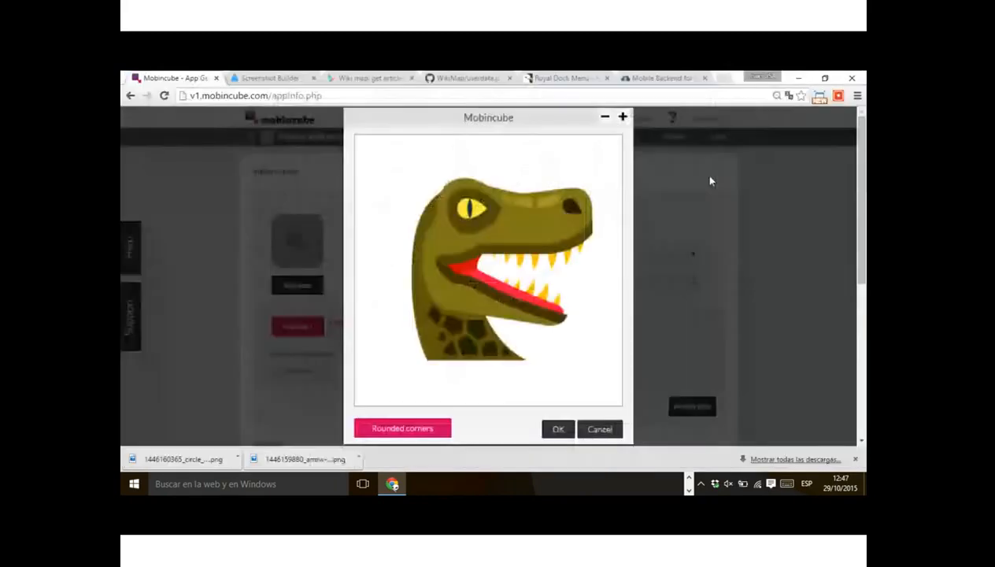
click(558, 430)
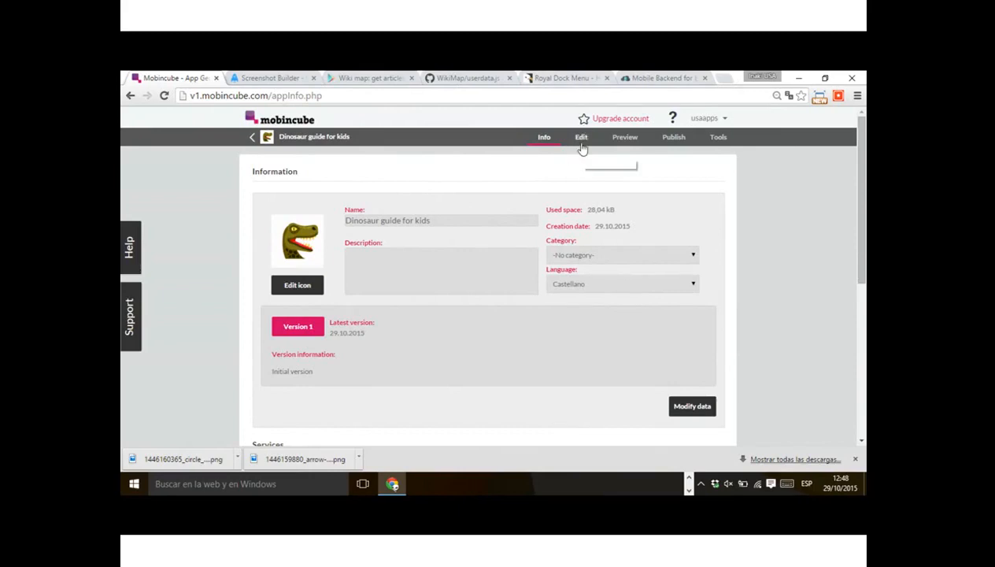
- Set the app's language to English and its category to Education, and save the app information
click(699, 408)
click(614, 283)
click(572, 298)
click(584, 258)
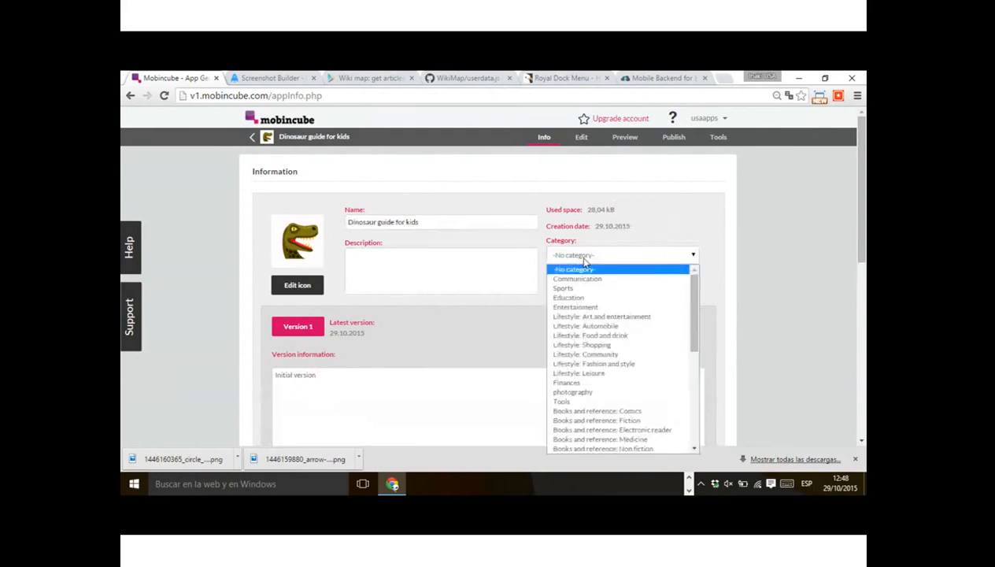
click(563, 297)
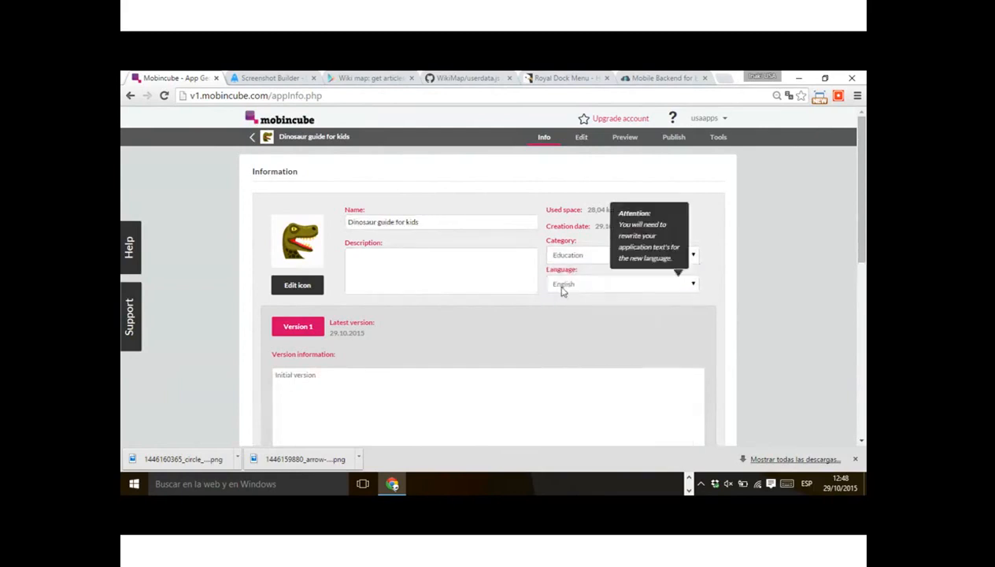
scroll(728, 355, down, 1)
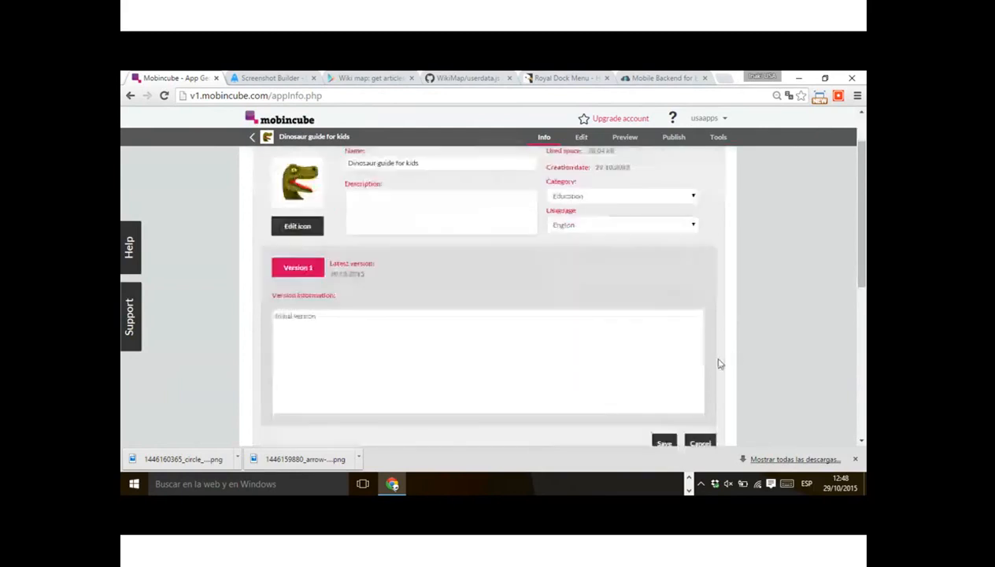
click(665, 444)
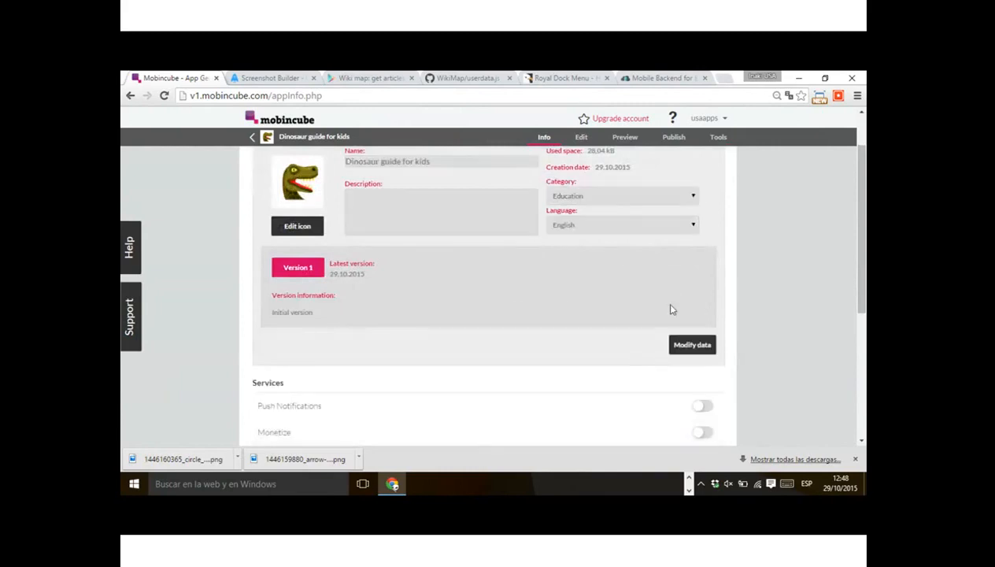
scroll(671, 309, up, 1)
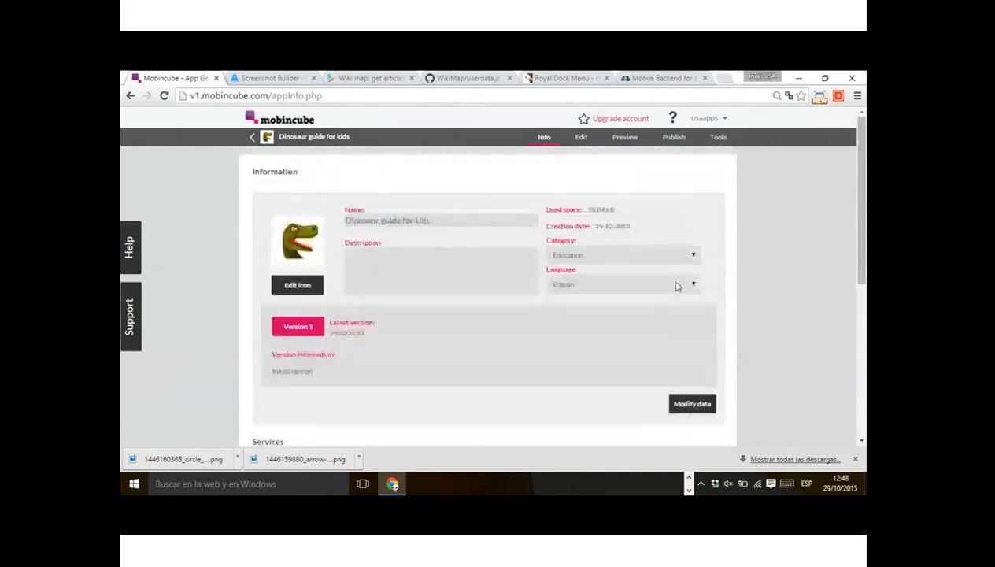
- Open the app for editing and assign the Detail screen type to mainscreen
click(581, 140)
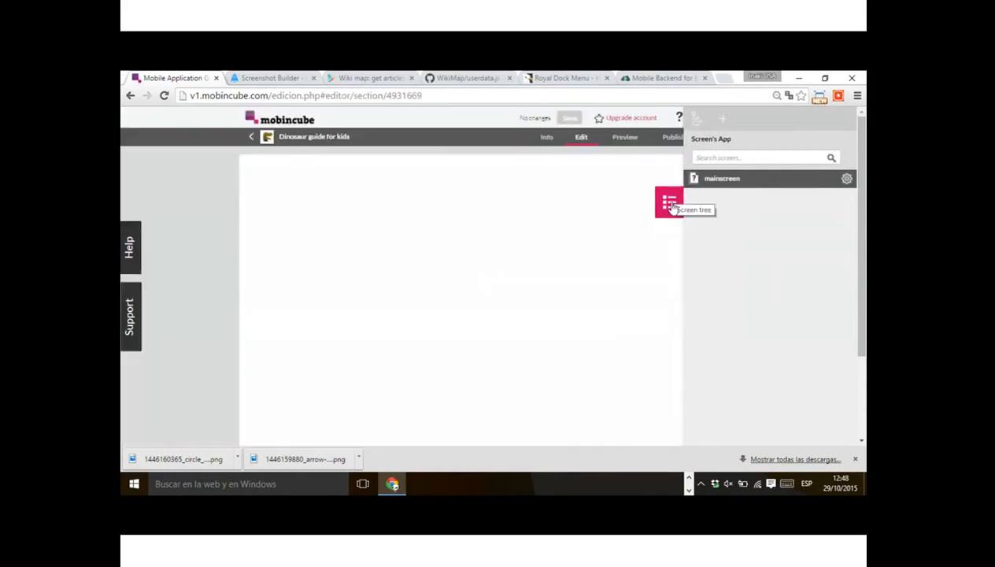
click(670, 206)
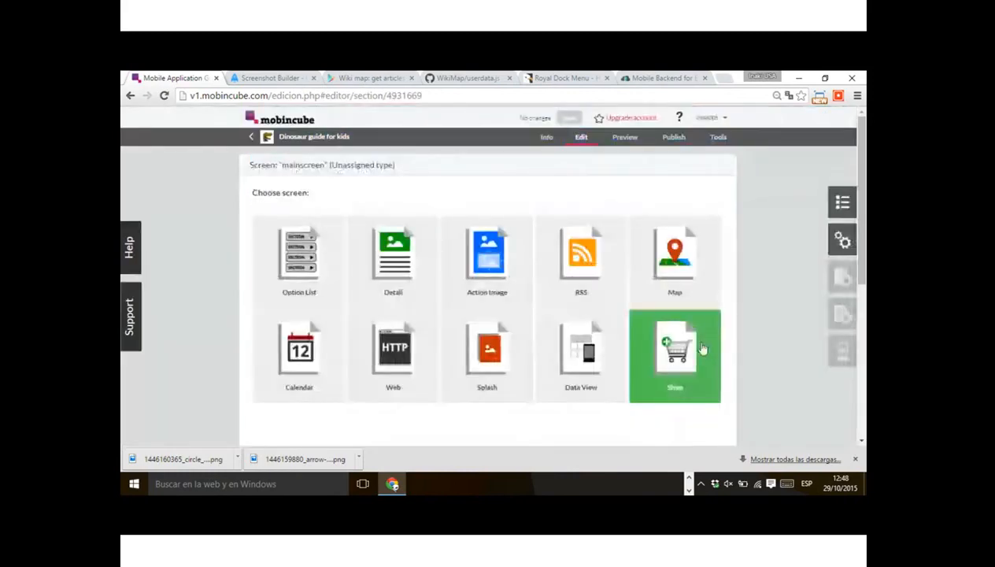
key(alt+Tab)
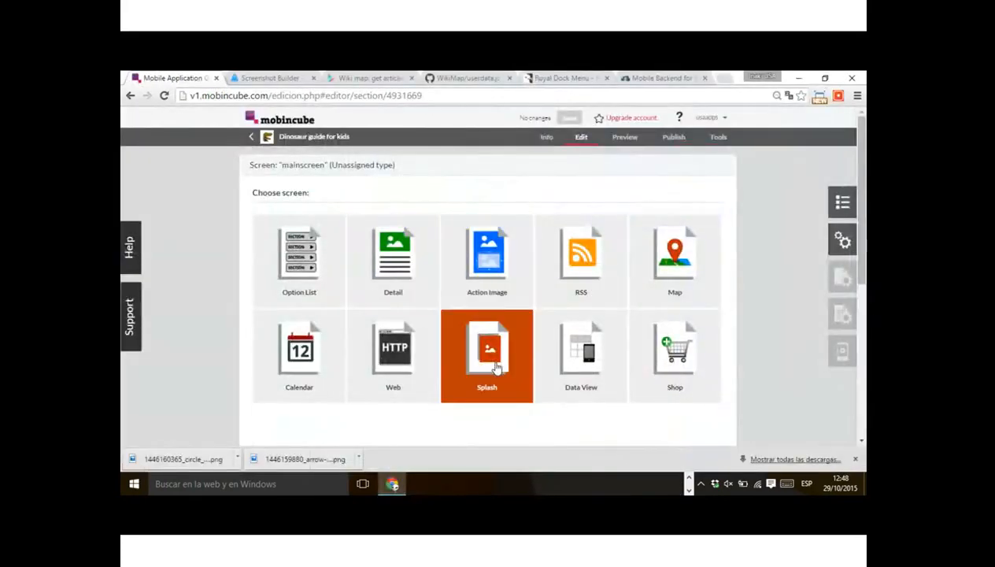
click(387, 263)
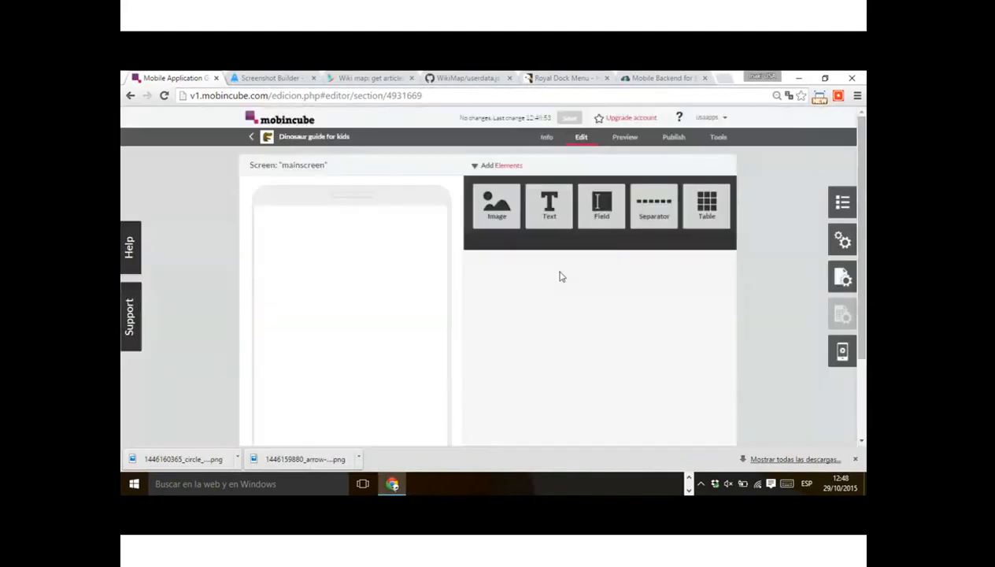
- Upload HEADER.png, the right-arrow image and the circle back-arrow image from the dinosaur folder to the app's resources
drag(497, 205, 544, 236)
click(842, 241)
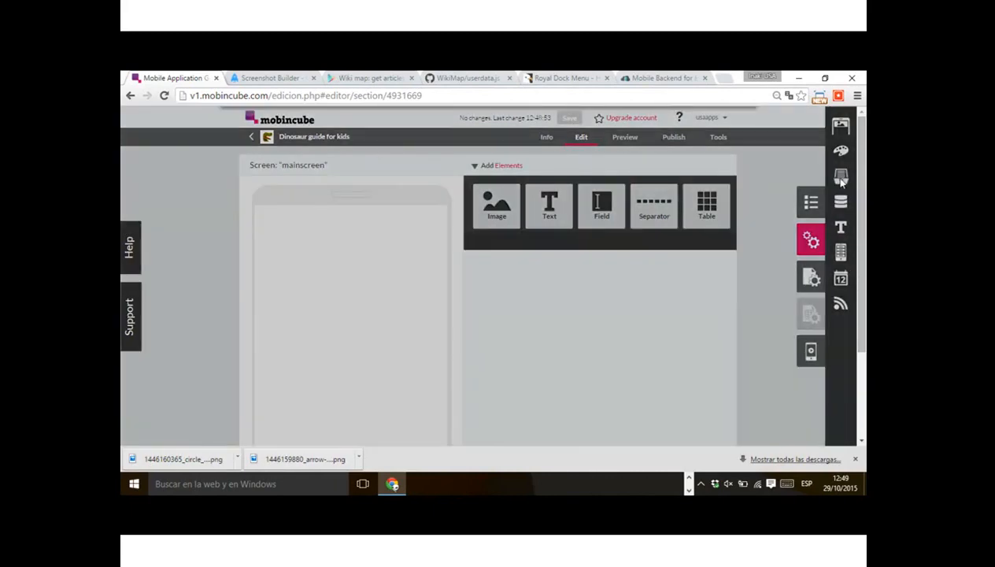
click(841, 178)
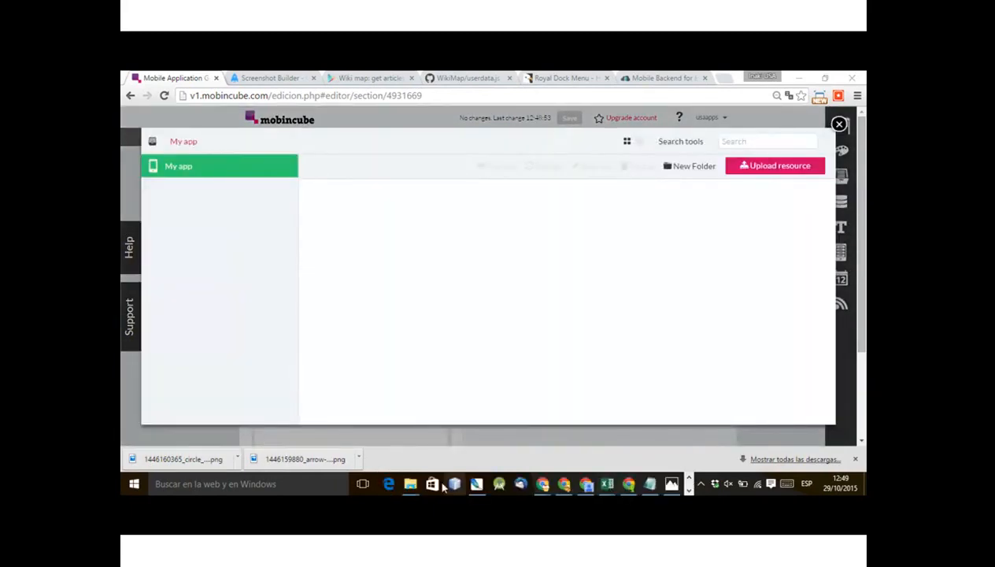
mouse_move(406, 487)
click(270, 450)
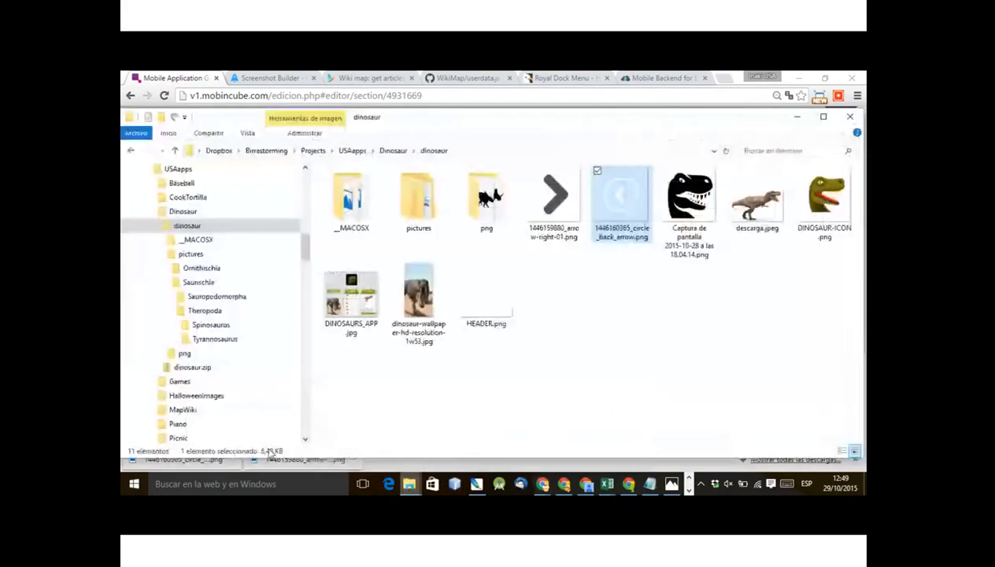
click(564, 207)
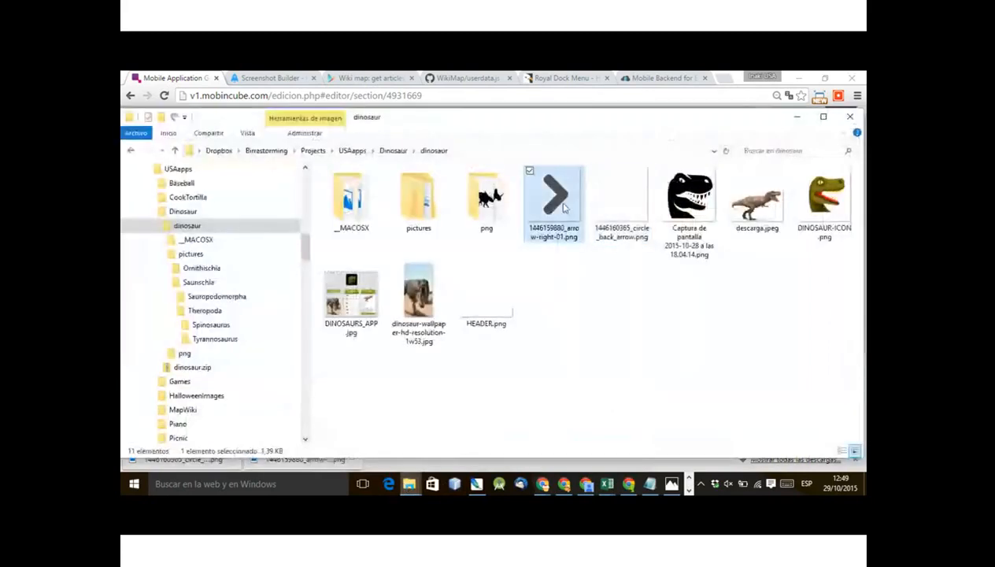
ctrl+click(622, 205)
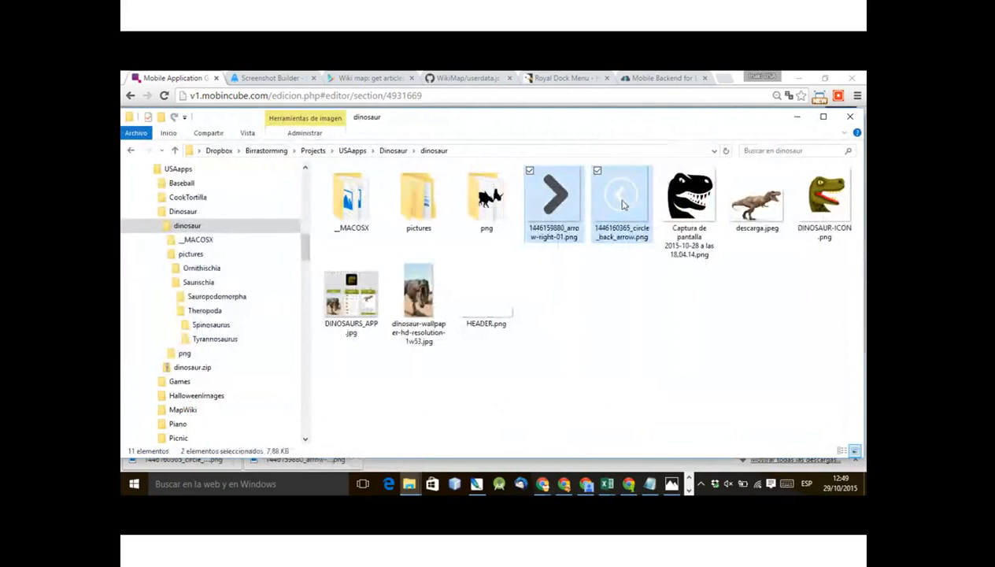
ctrl+click(483, 315)
drag(482, 314, 578, 297)
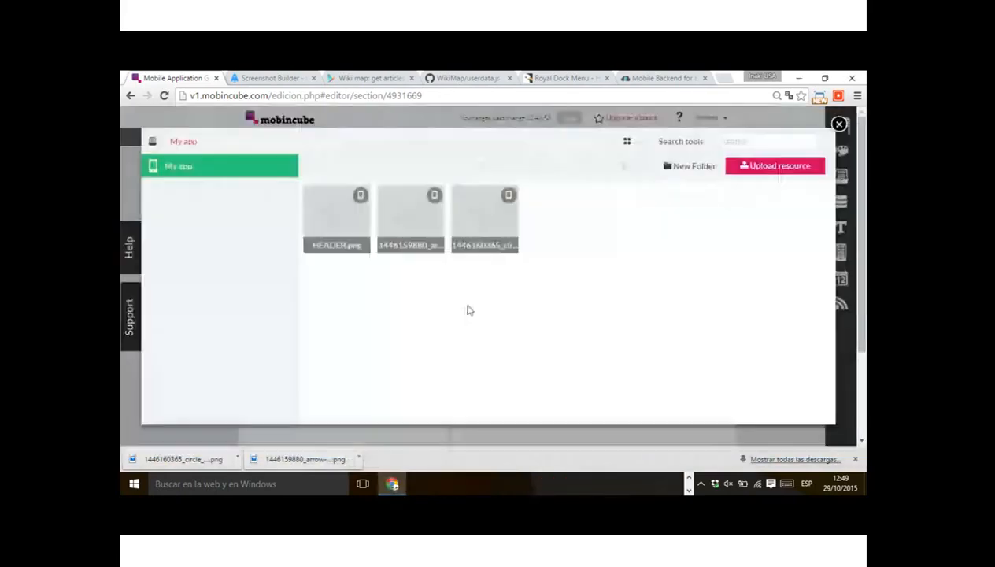
- Upload all the dinosaur silhouette images from the png folder to the app's resources
key(alt+Tab)
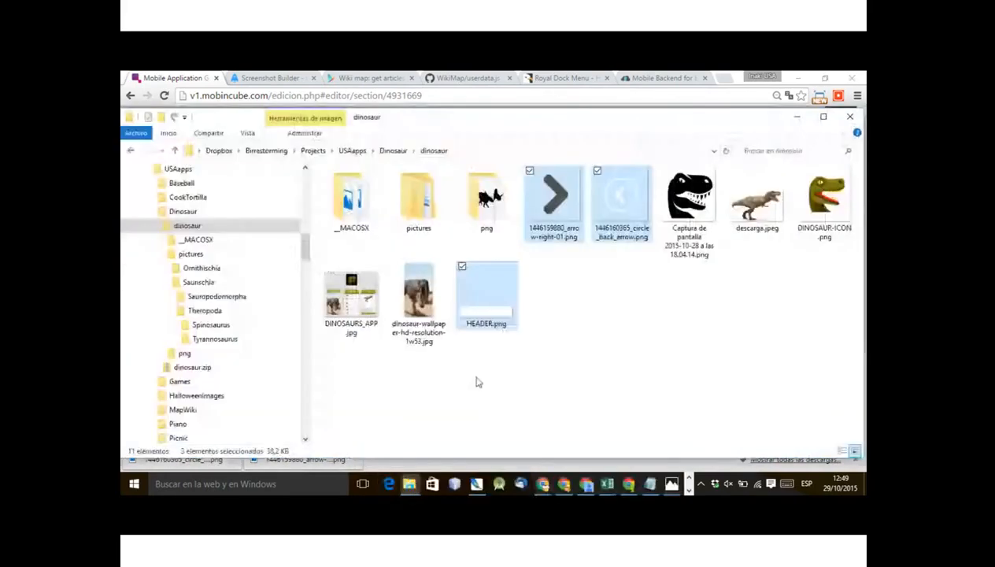
double_click(486, 198)
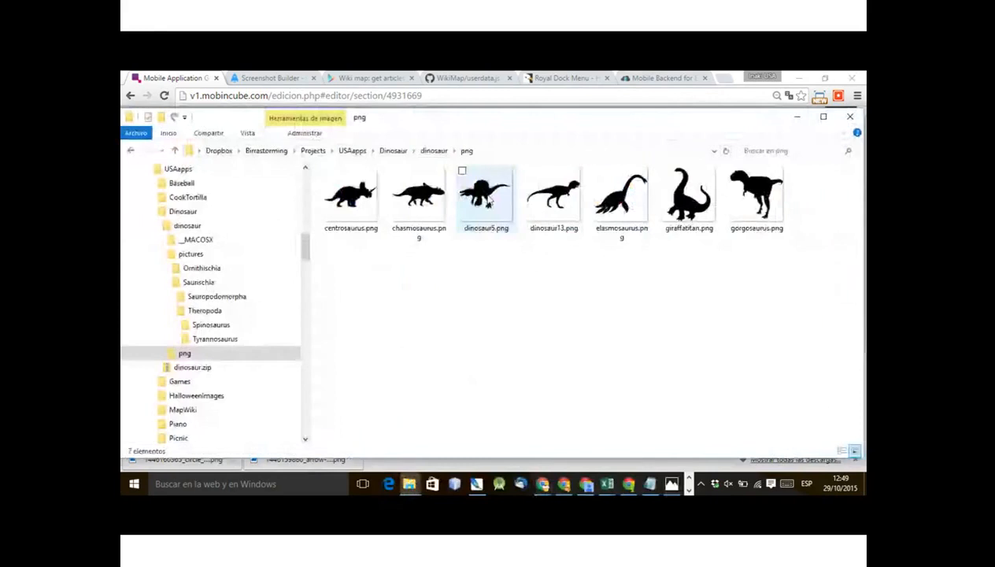
drag(823, 278, 519, 276)
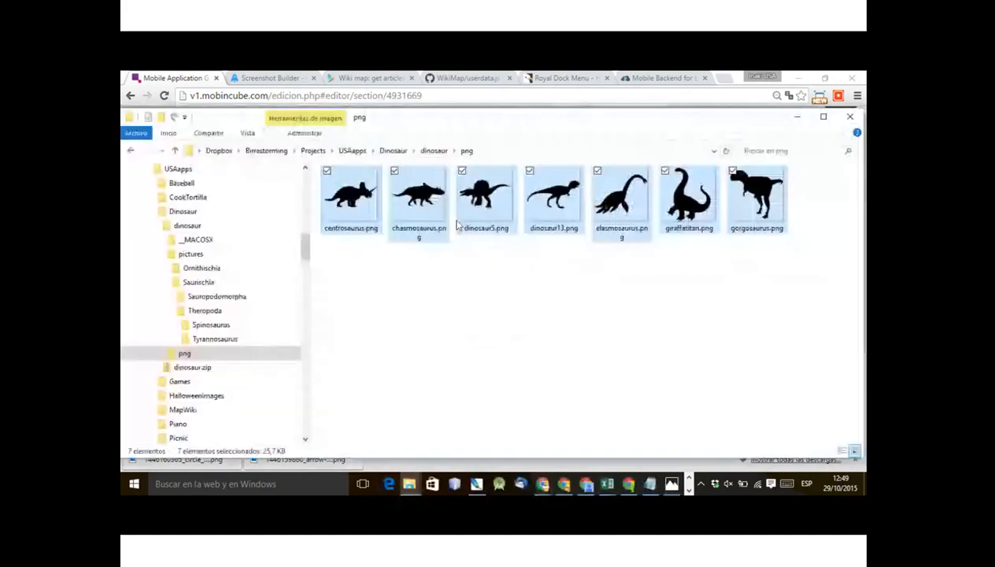
- Upload Spinosaurus_aegypticus_(2014)_2.jpg from the pictures > Saurischia > Theropoda folder to the app's resources
key(alt+Up)
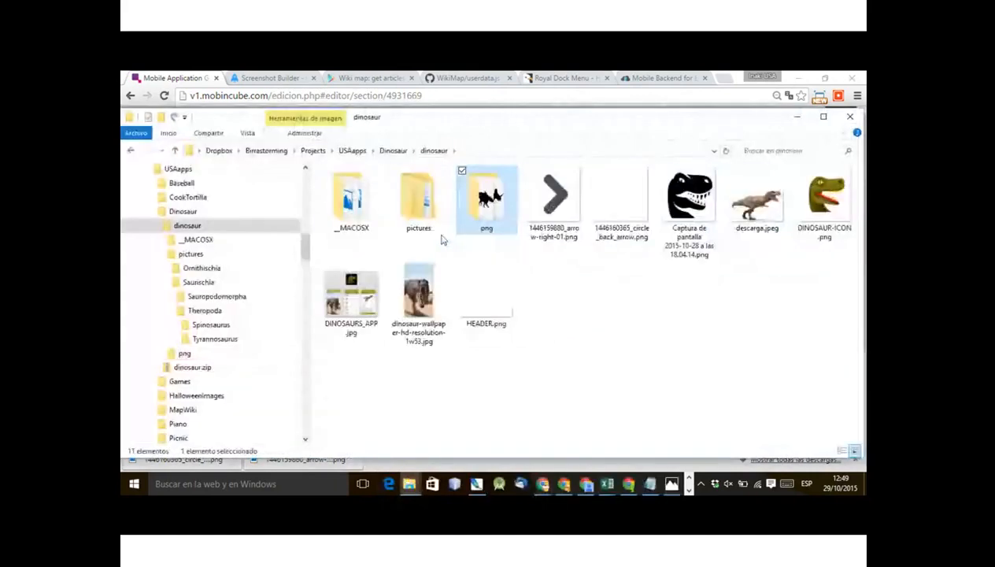
double_click(440, 235)
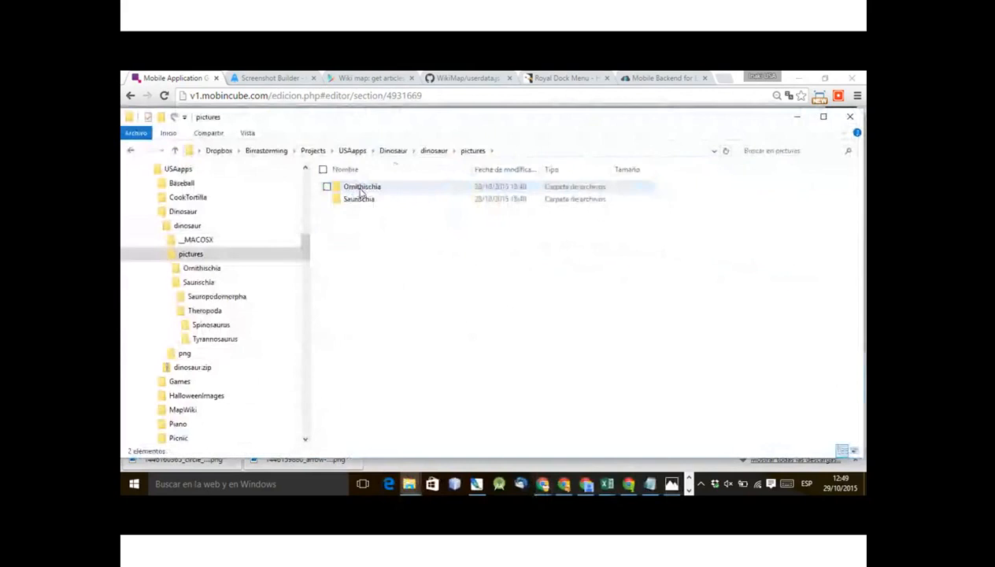
double_click(362, 198)
double_click(366, 201)
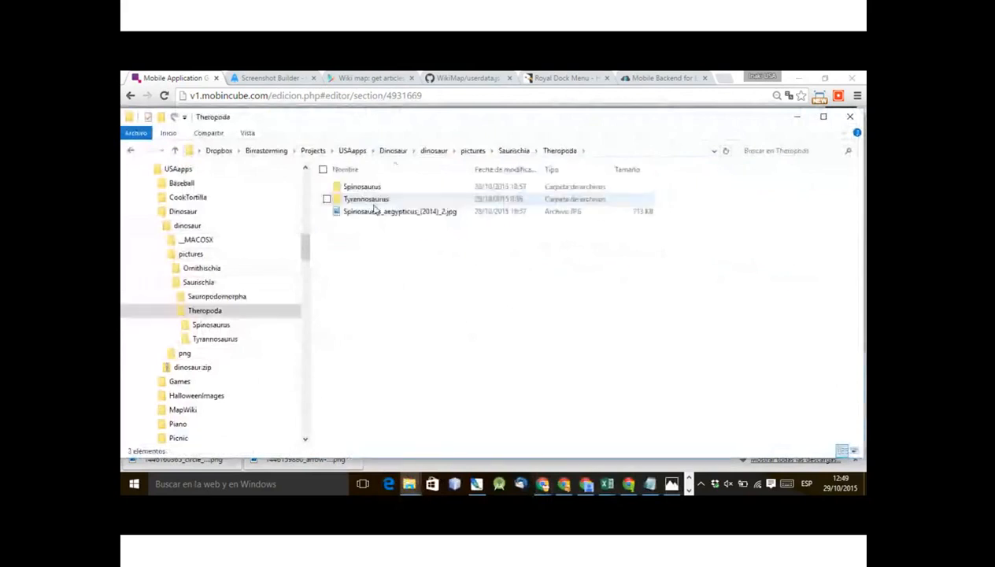
drag(375, 217, 556, 331)
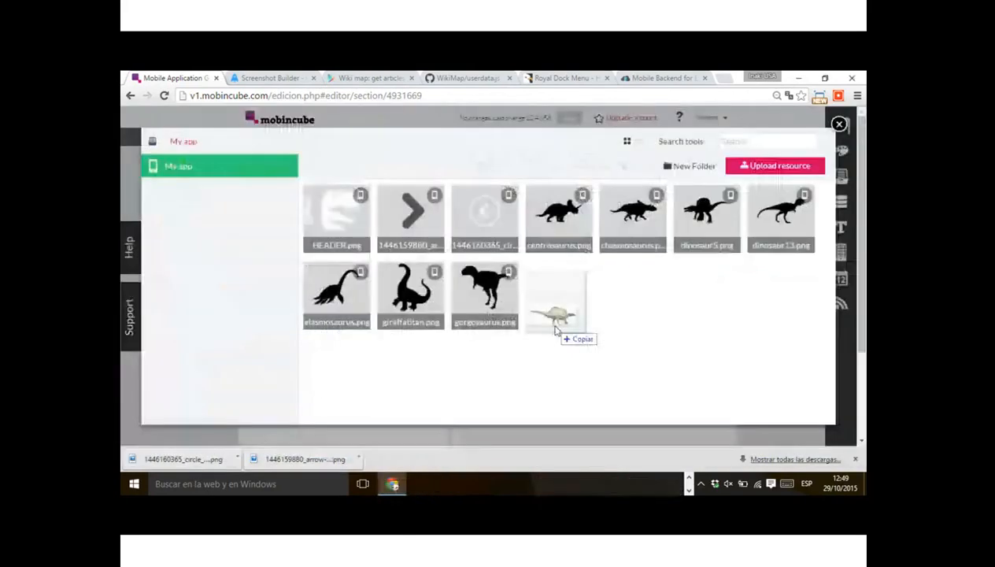
- Upload all the files in the Tyrannosaurus folder to the app's resources and reload the editor page
key(alt+Tab)
double_click(376, 203)
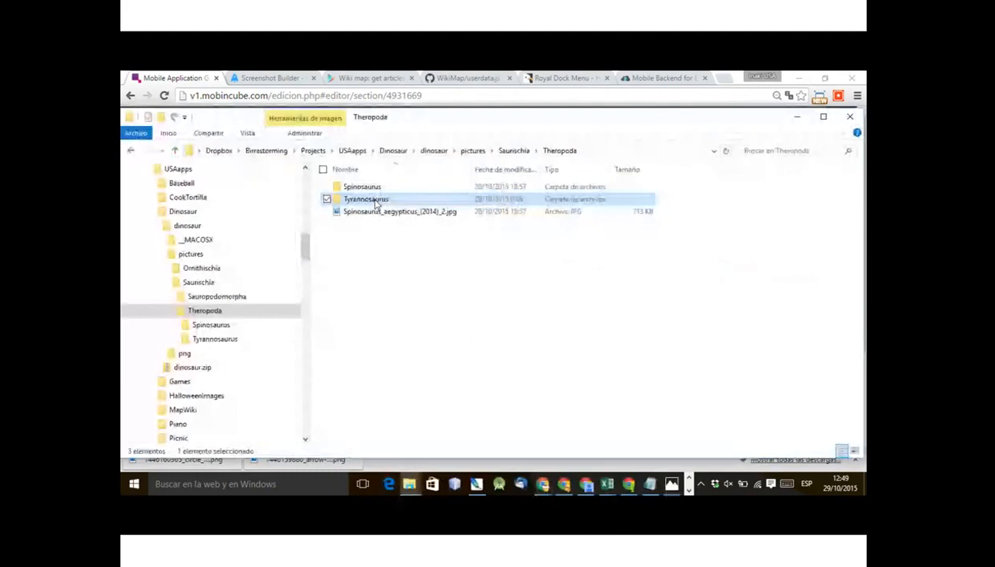
double_click(376, 201)
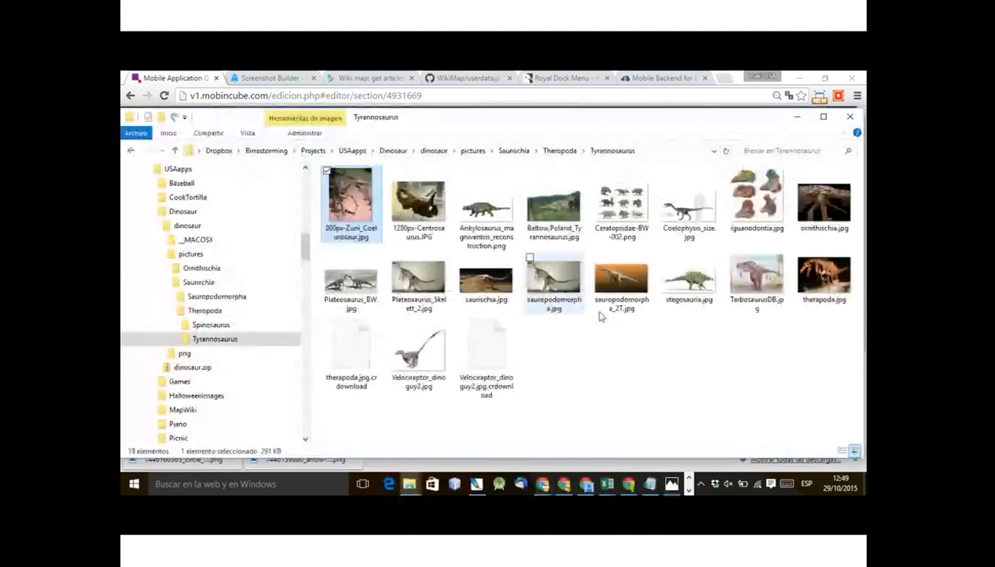
key(ctrl+a)
drag(500, 302, 601, 338)
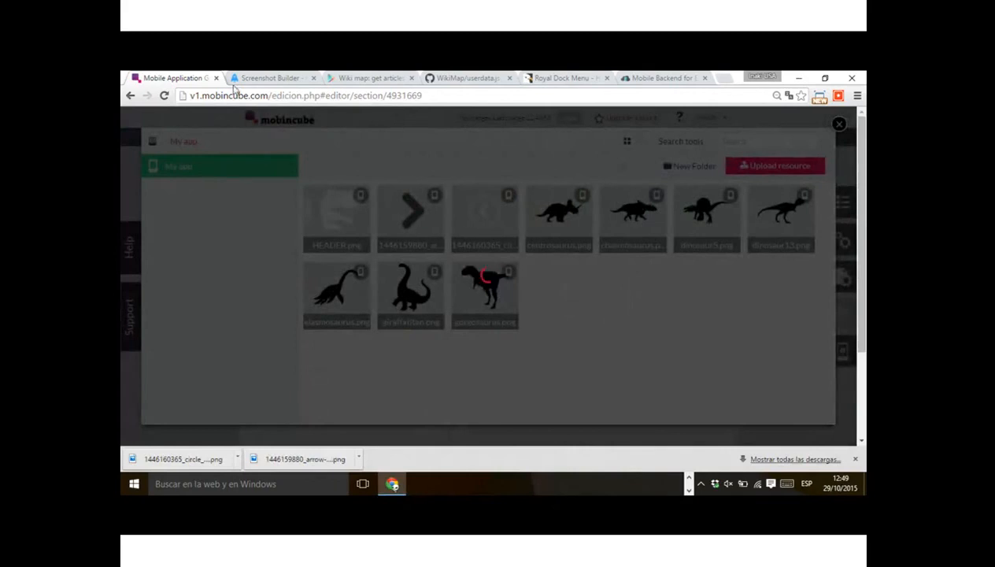
click(165, 95)
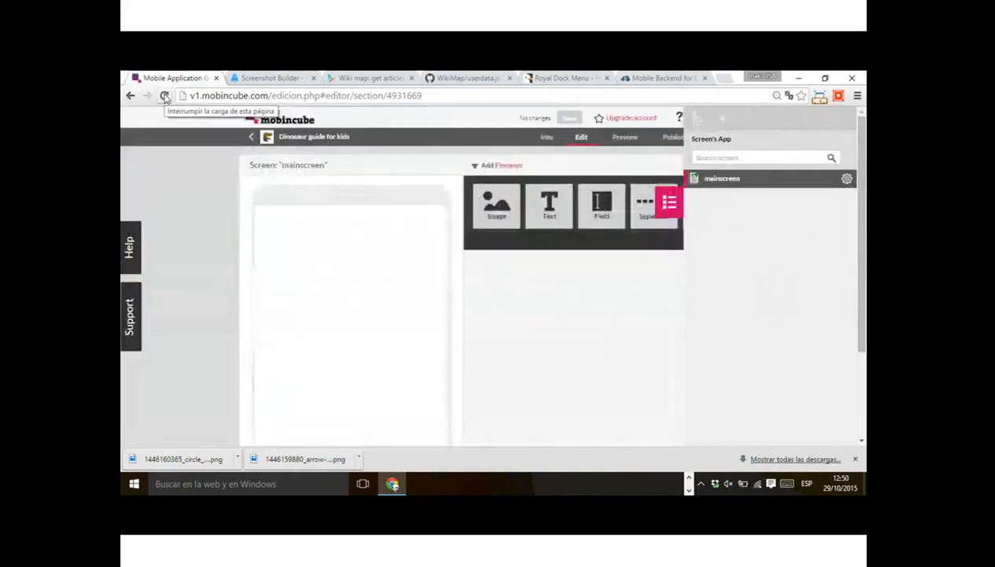
- Upload the 17 selected dinosaur pictures from the Tyrannosaurus folder to the app's resources again
click(670, 204)
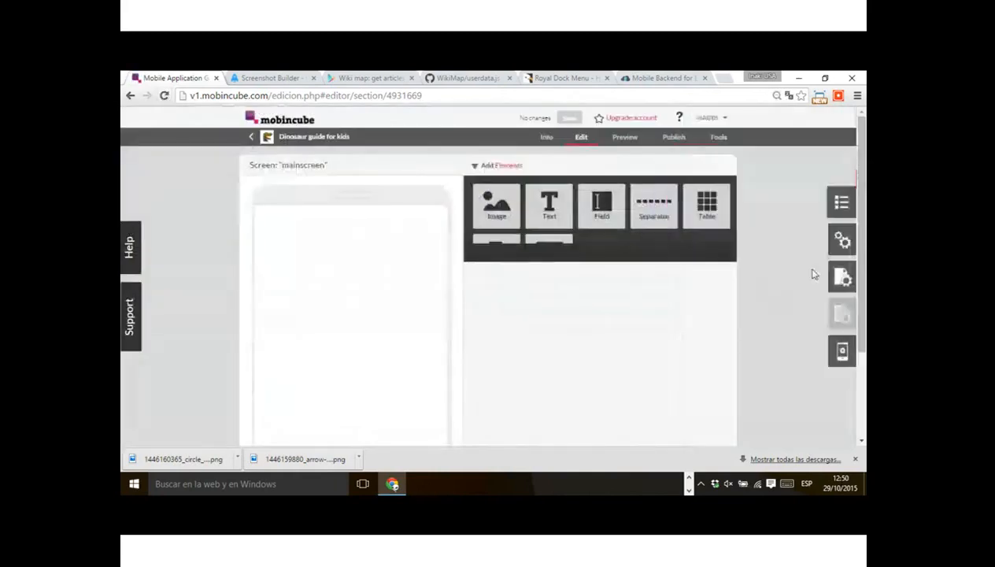
click(842, 241)
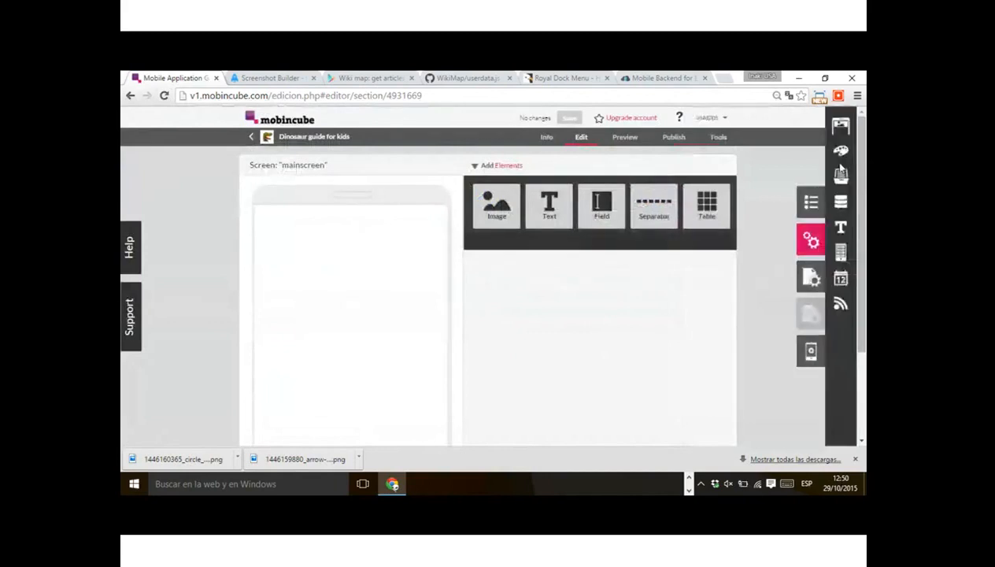
click(841, 172)
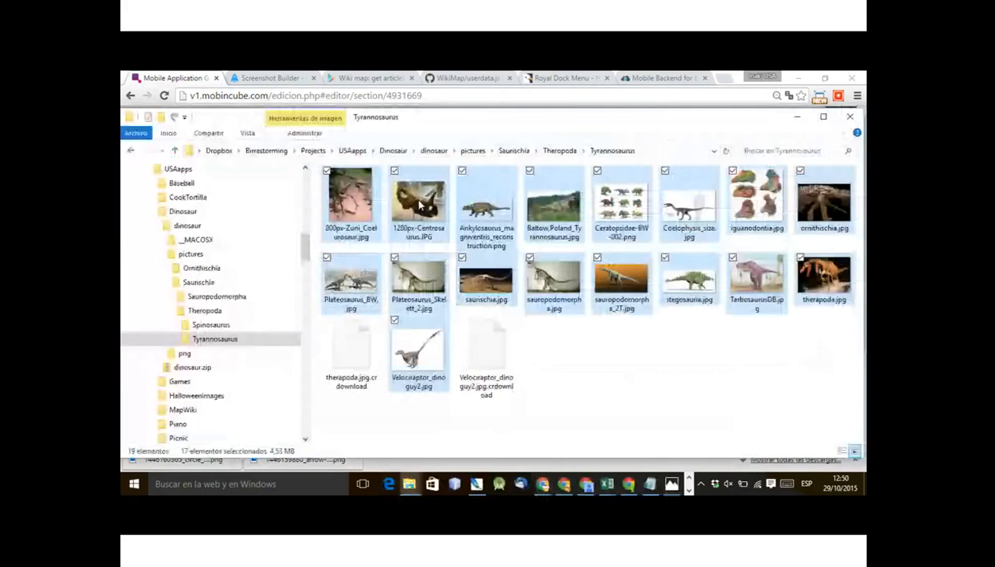
drag(420, 207, 557, 333)
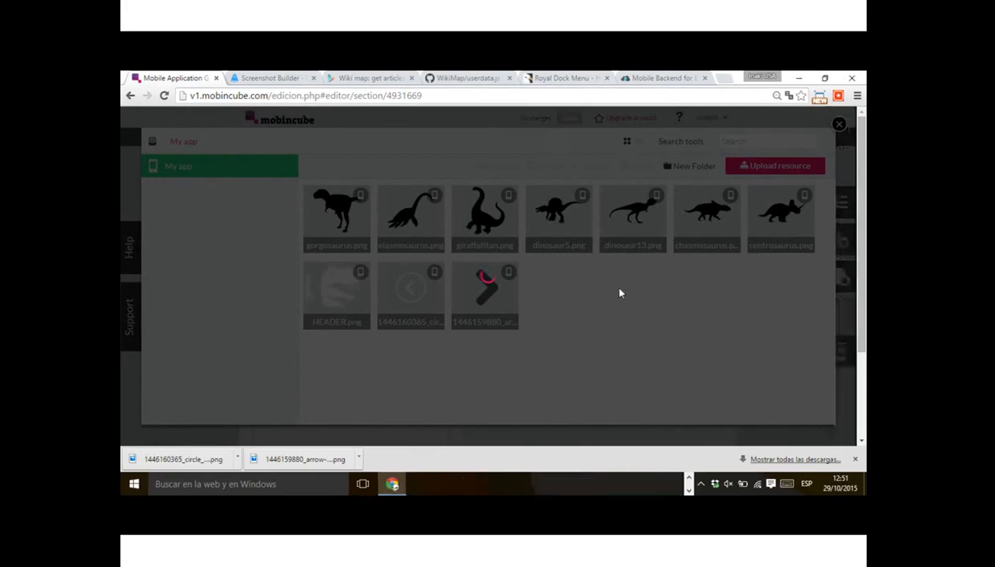
- Reload the app's editor page at the mainscreen
click(266, 79)
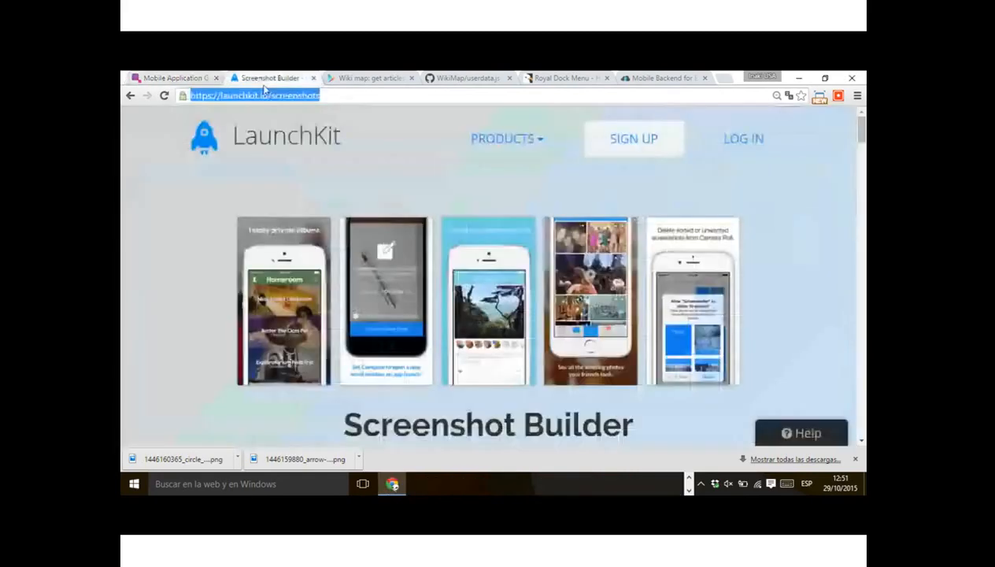
click(196, 78)
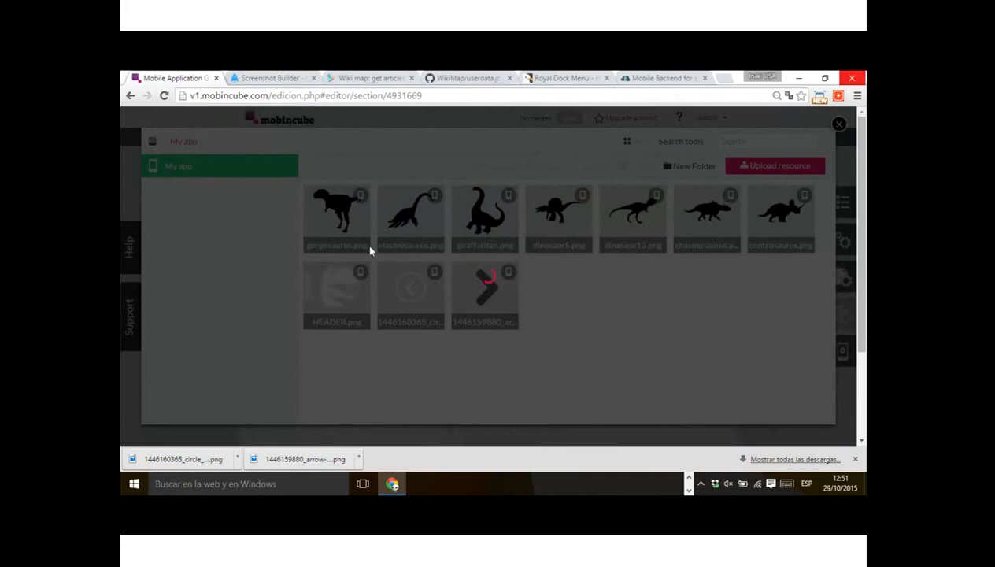
click(165, 96)
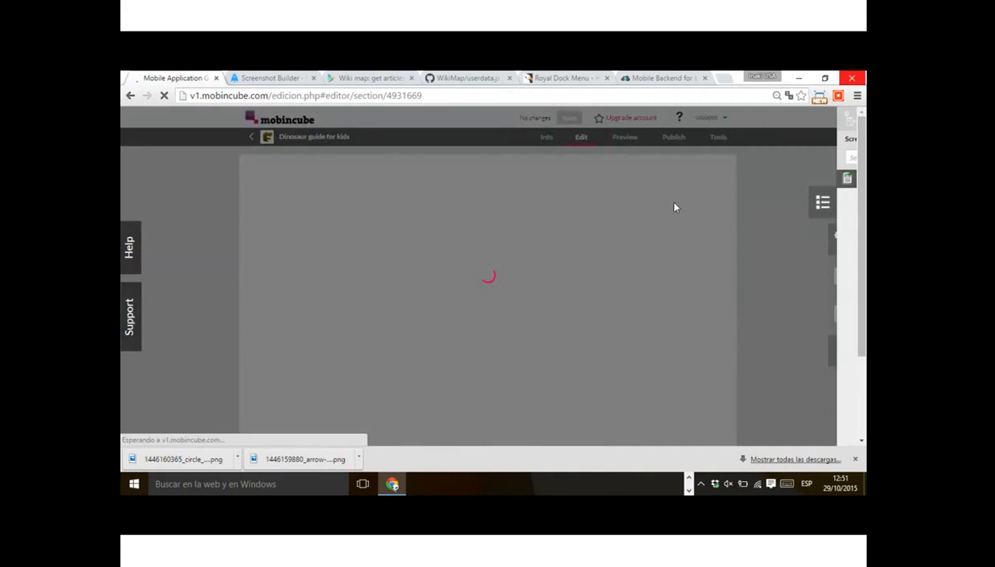
key(alt+Tab)
key(alt+Tab)
key(alt+Tab)
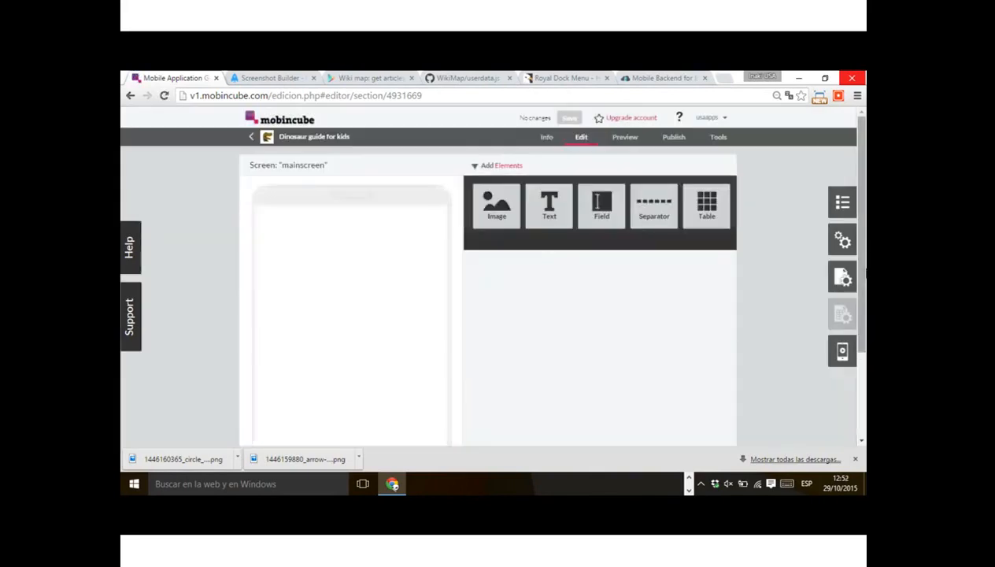
- Add a bar named "header" at the top of the mainscreen and open it in the bar editor
click(840, 286)
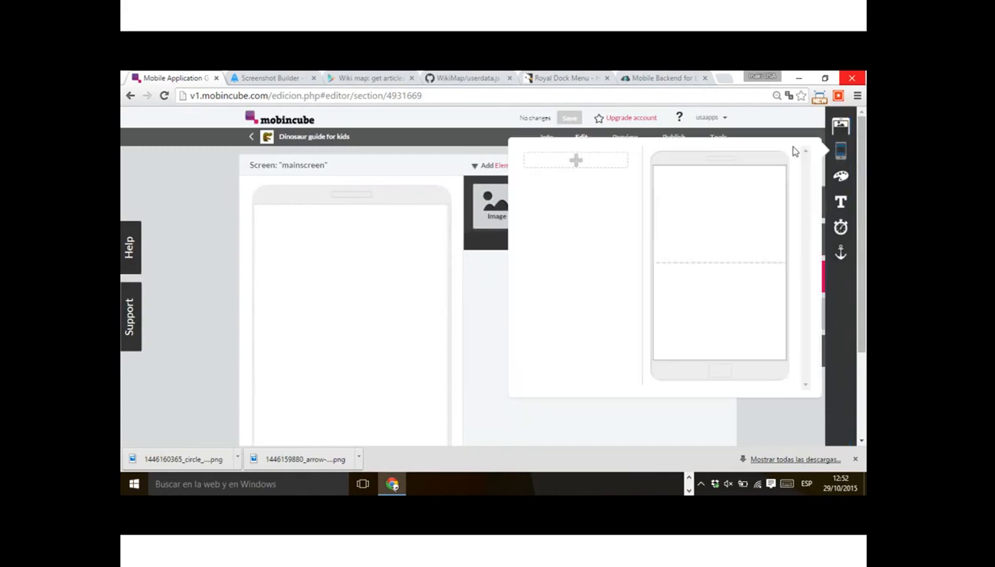
click(586, 162)
click(563, 162)
key(BackSpace)
text(header)
click(577, 180)
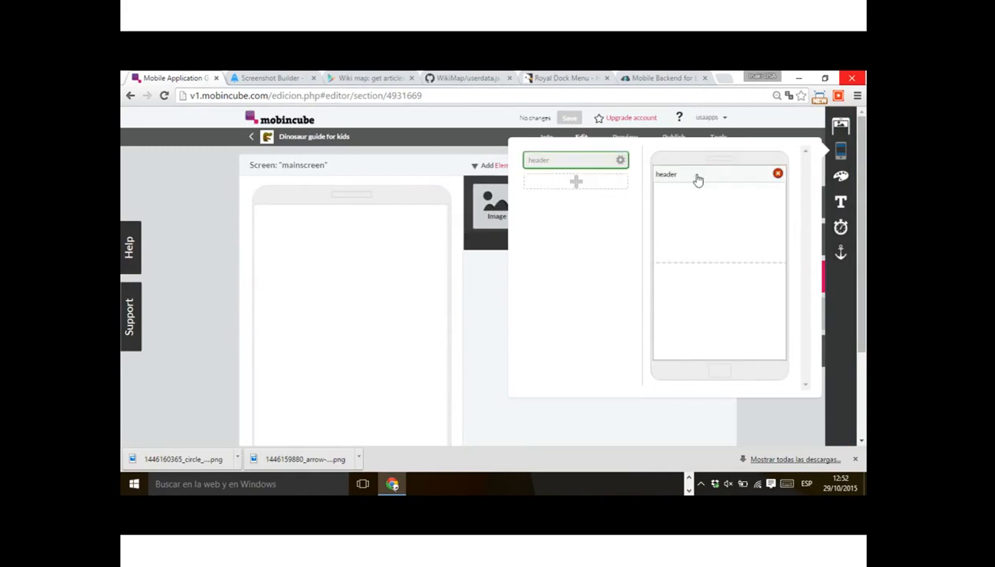
mouse_move(620, 157)
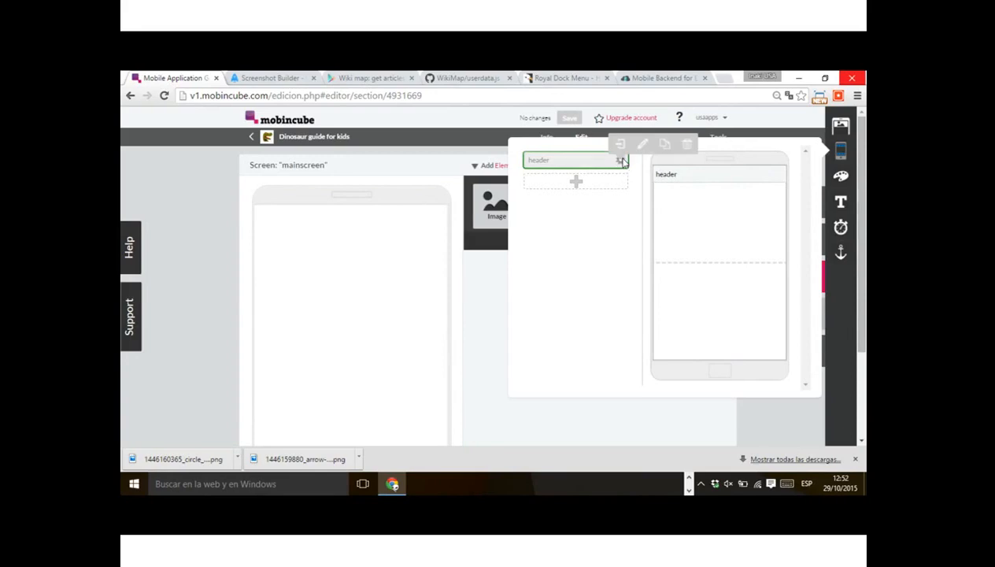
click(622, 149)
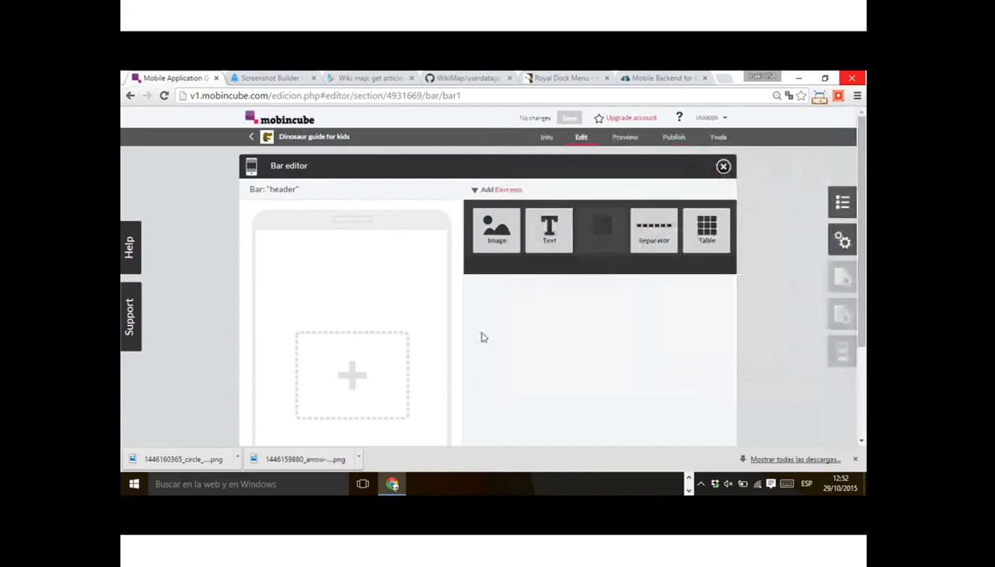
- Insert a table in the header bar and reduce it to a single cell spanning the full width
mouse_move(597, 227)
drag(705, 228, 393, 268)
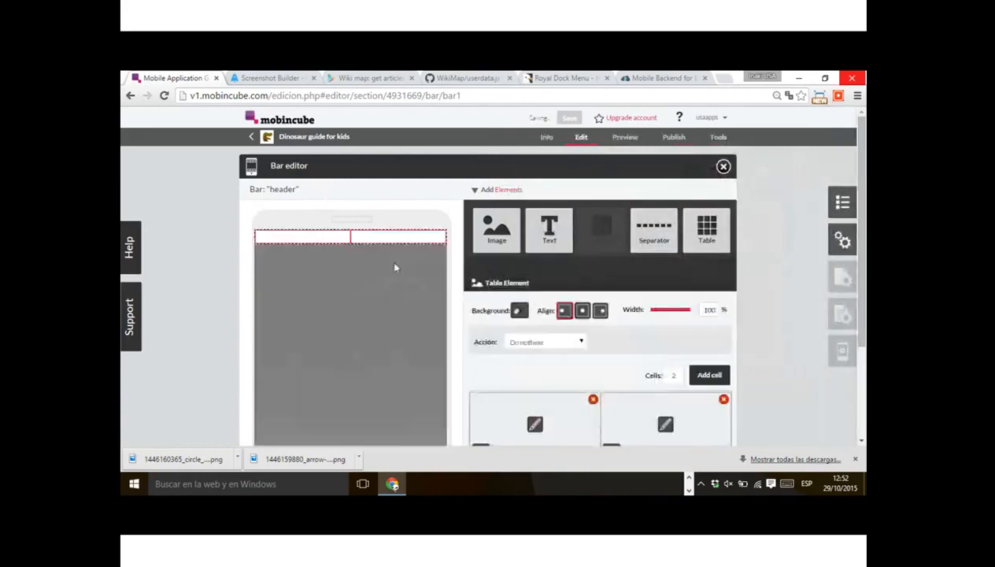
click(724, 400)
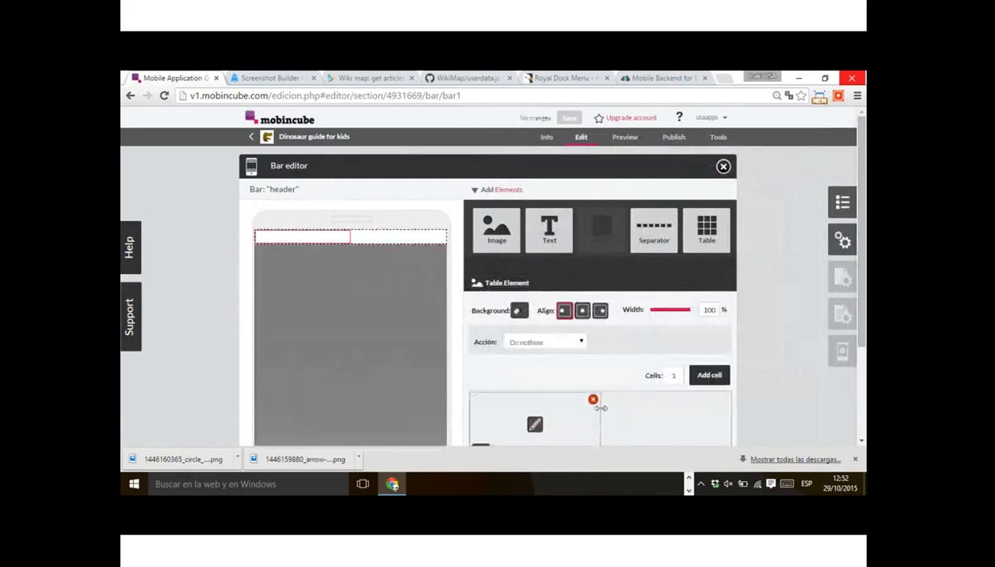
drag(600, 404, 715, 404)
scroll(767, 373, down, 2)
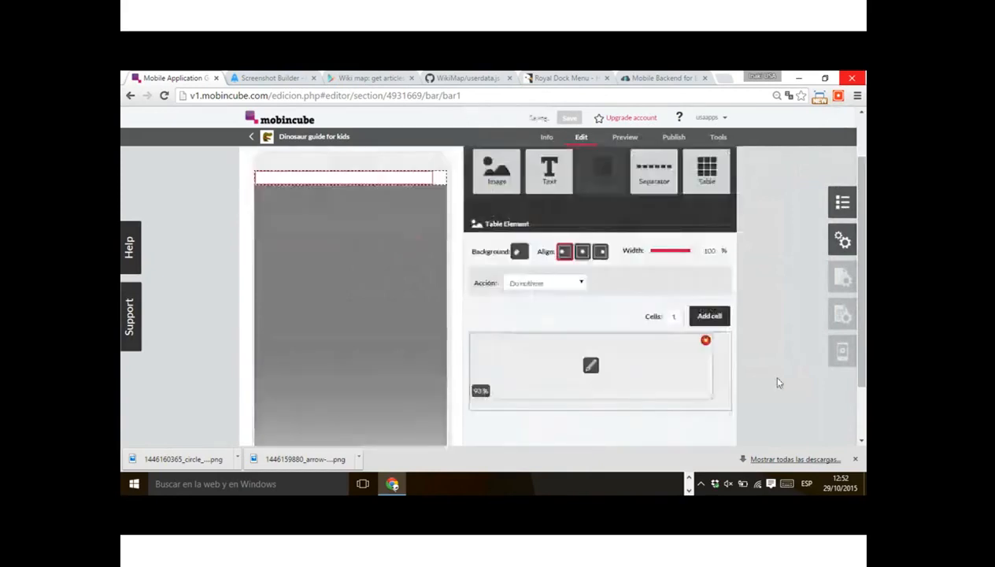
drag(710, 314, 724, 312)
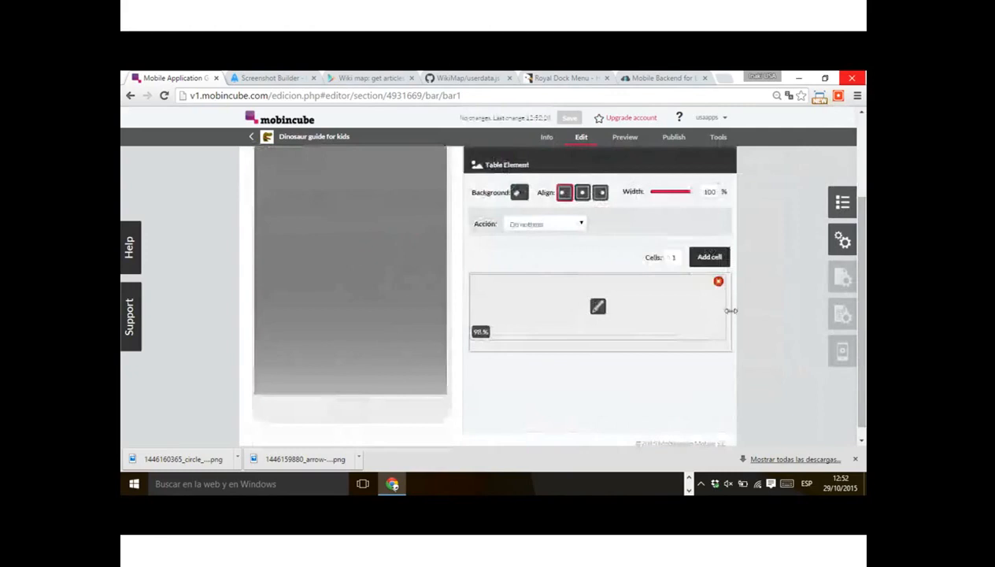
scroll(741, 313, up, 2)
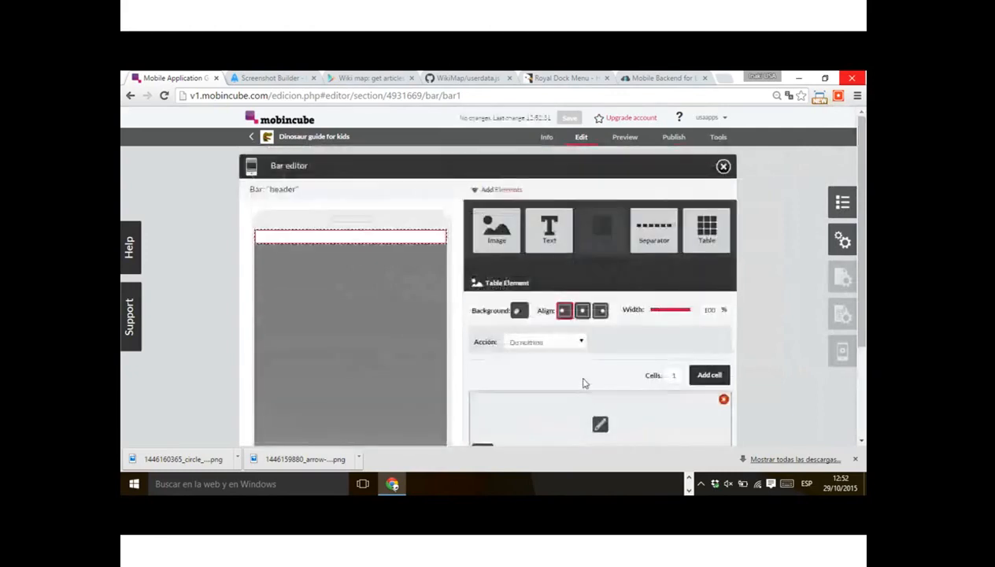
- Set the header table's background to solid colour 9a9724, taken from Photoshop's foreground colour, at 100% opacity
click(518, 310)
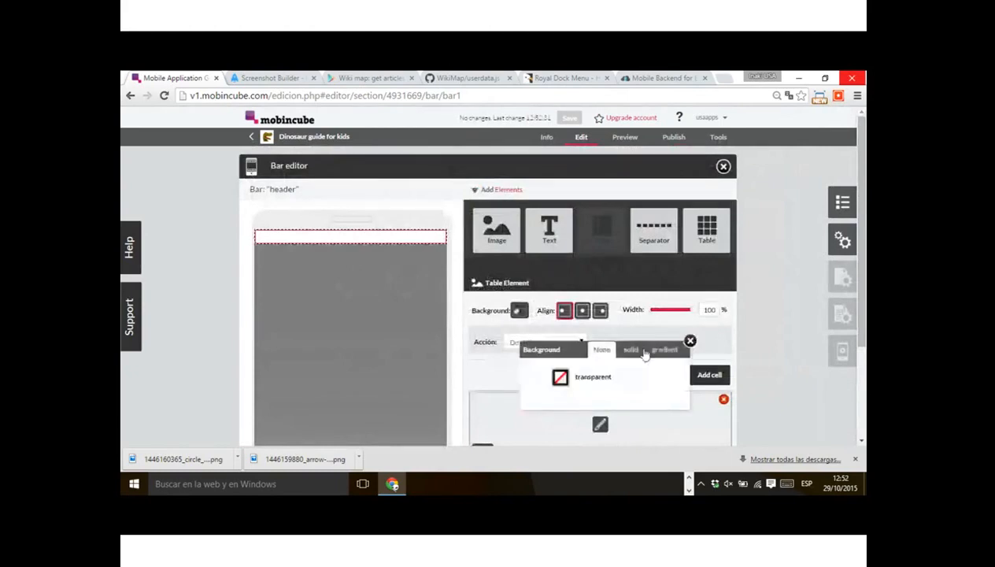
click(632, 351)
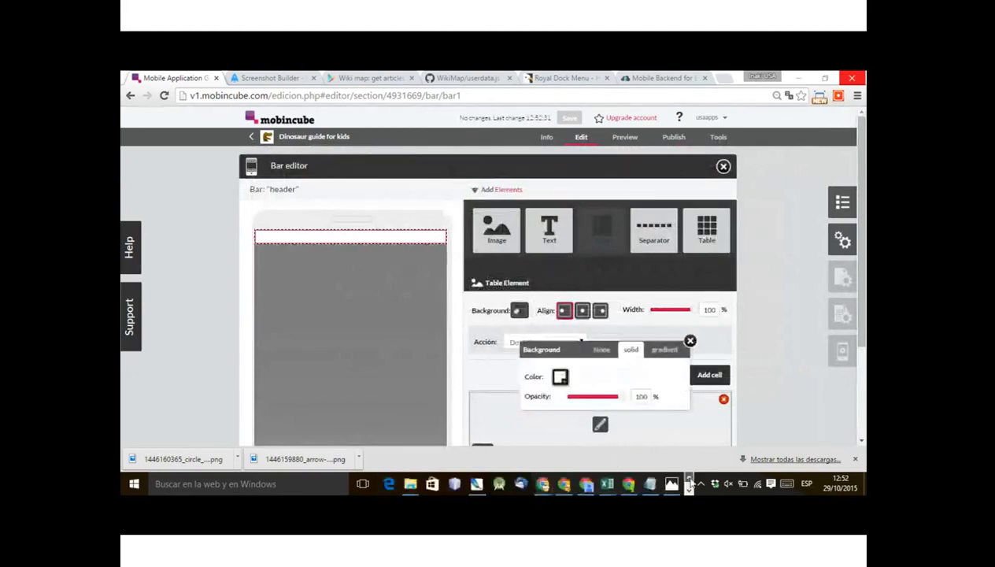
right_click(478, 484)
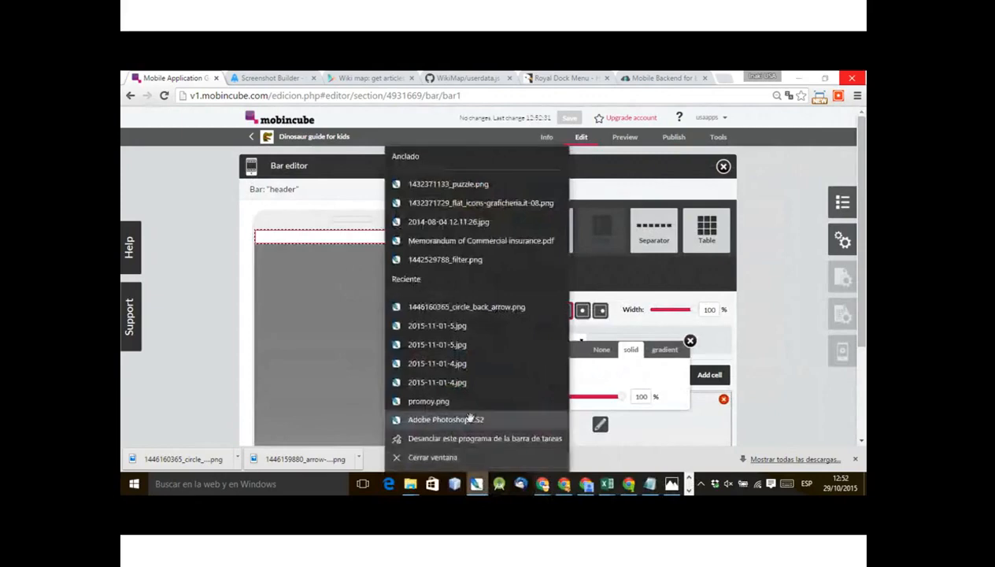
click(446, 419)
click(134, 308)
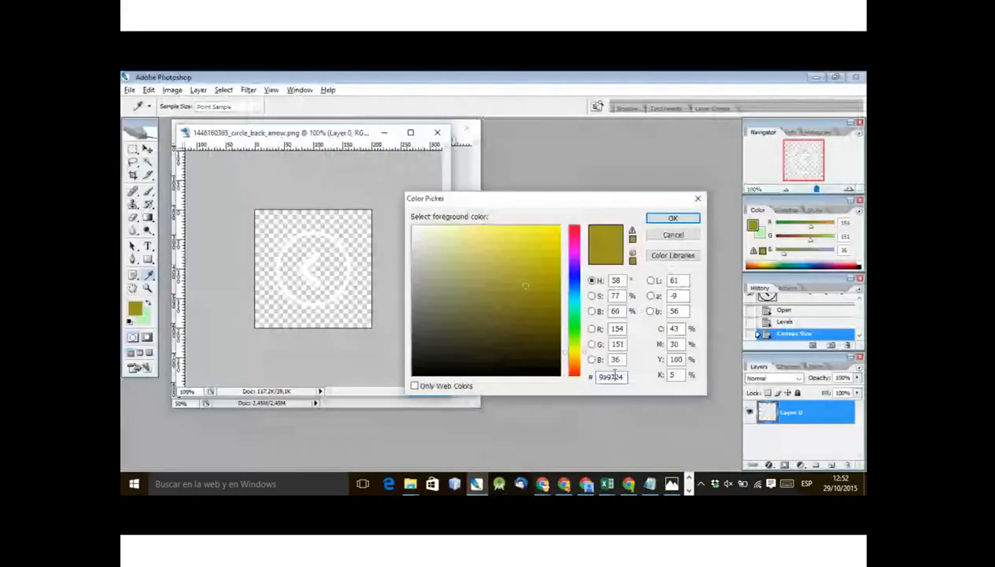
click(670, 237)
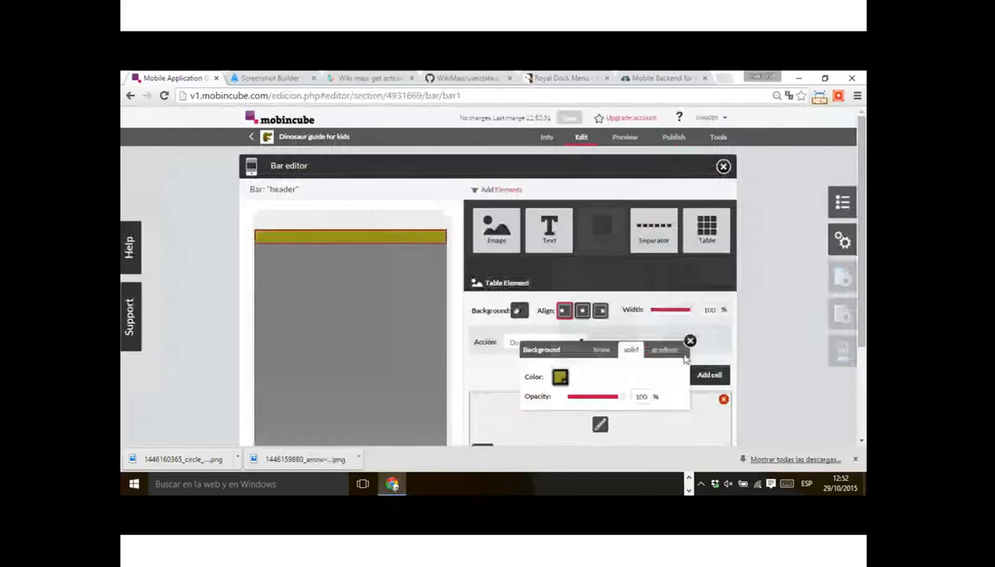
click(690, 342)
- Place an image element in the header table's cell and assign it the HEADER.png resource
drag(497, 229, 536, 414)
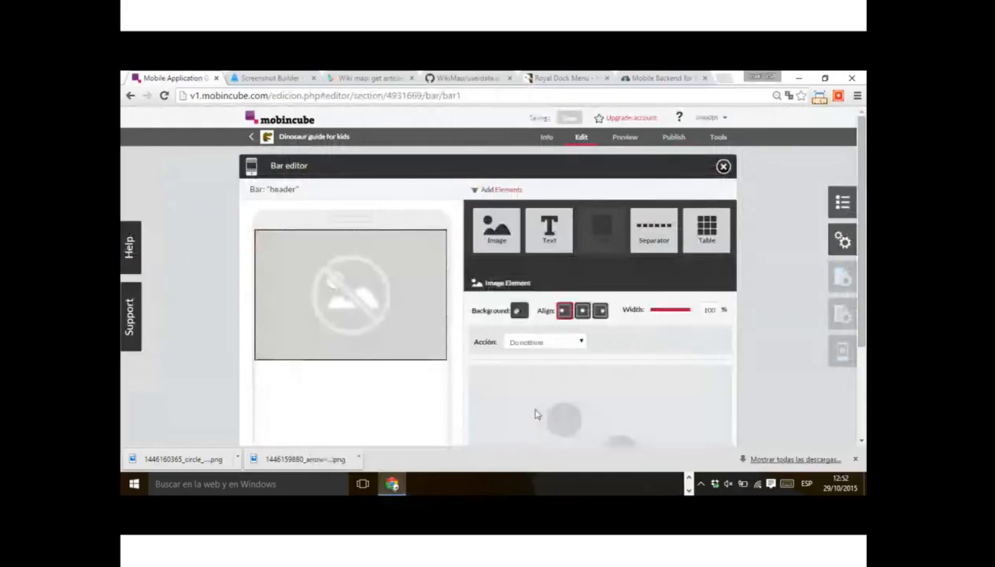
scroll(536, 414, down, 3)
click(706, 385)
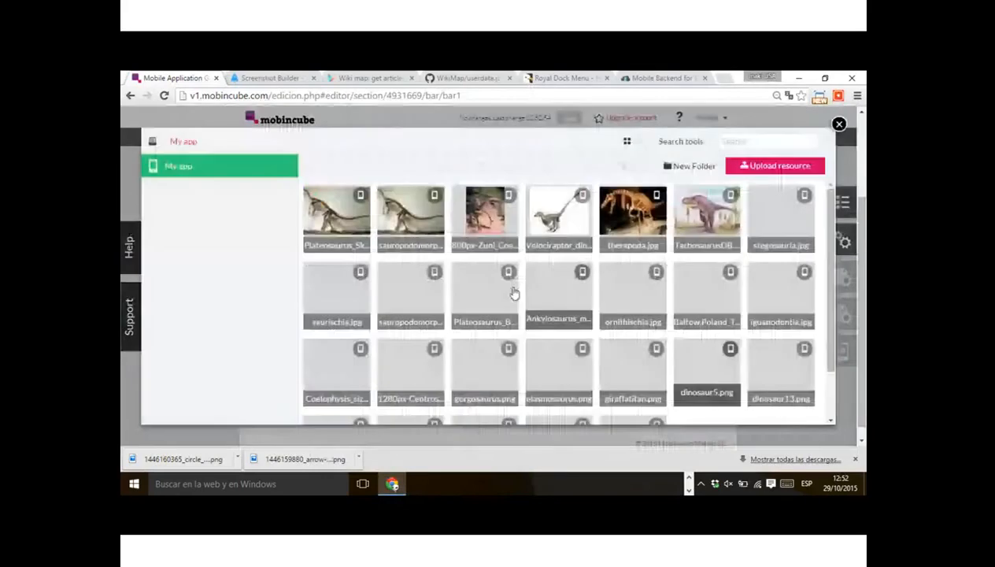
scroll(513, 294, down, 1)
mouse_move(464, 417)
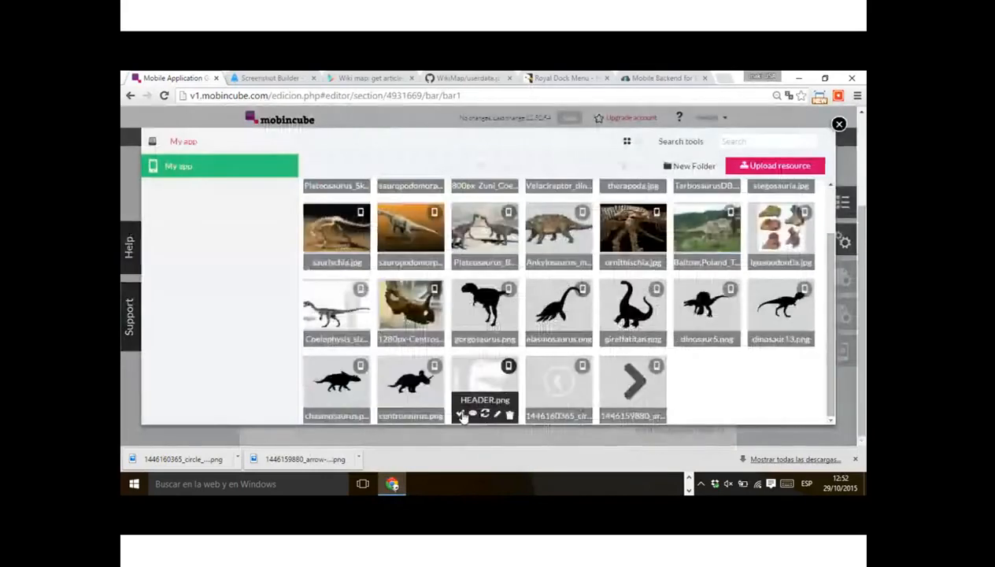
click(462, 415)
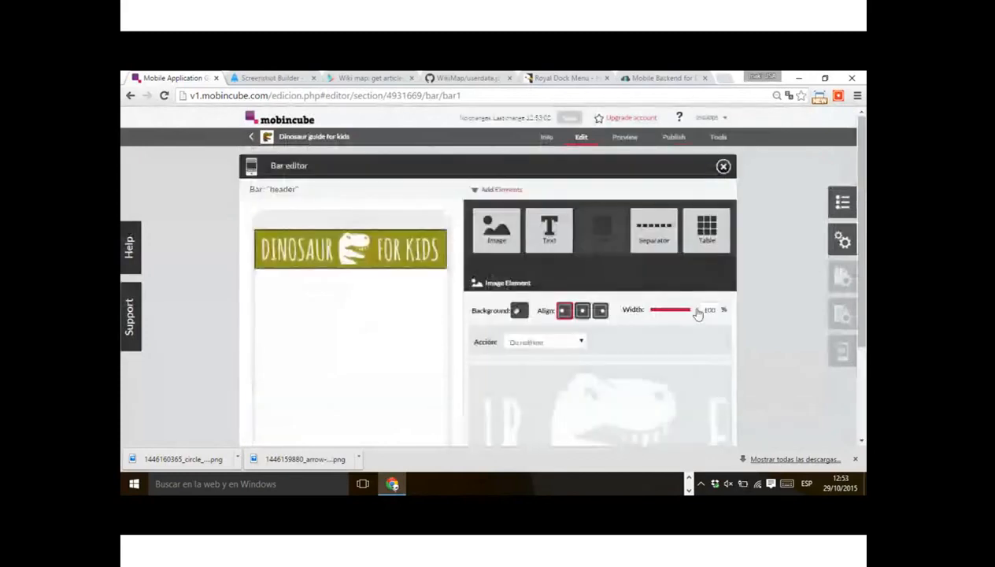
- Set the header image to 75% width with centre alignment and return to the mainscreen
drag(698, 313, 683, 314)
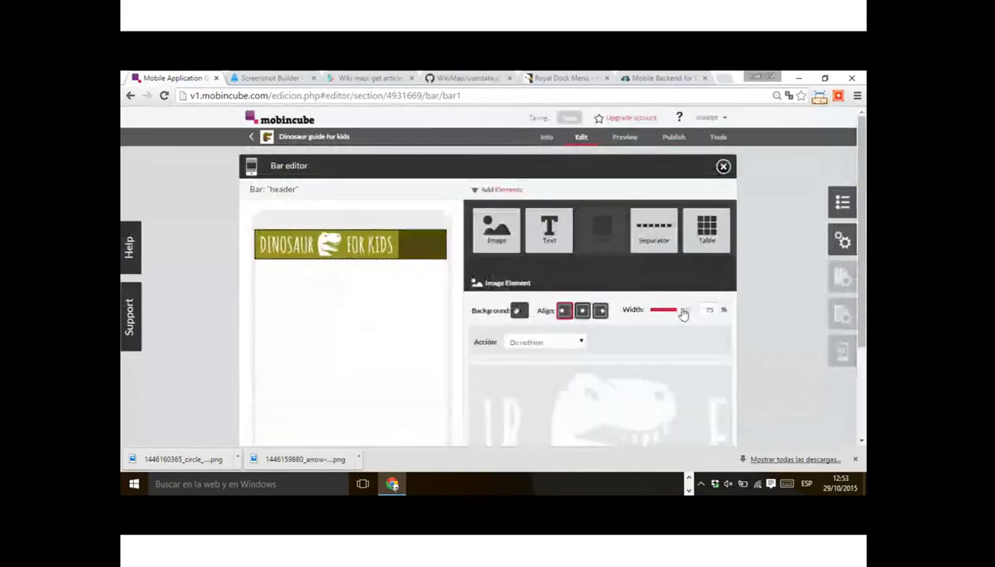
click(583, 311)
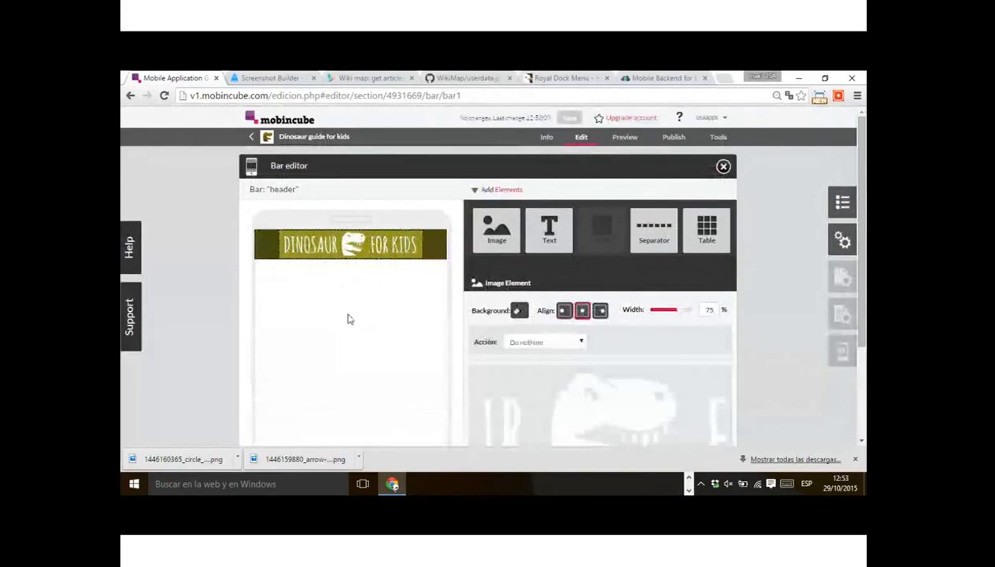
click(185, 366)
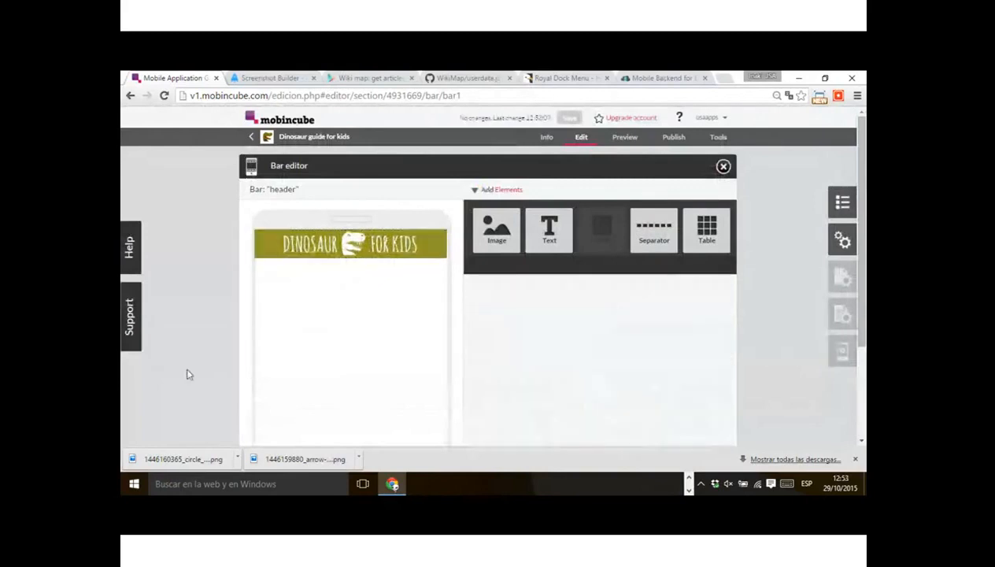
click(724, 166)
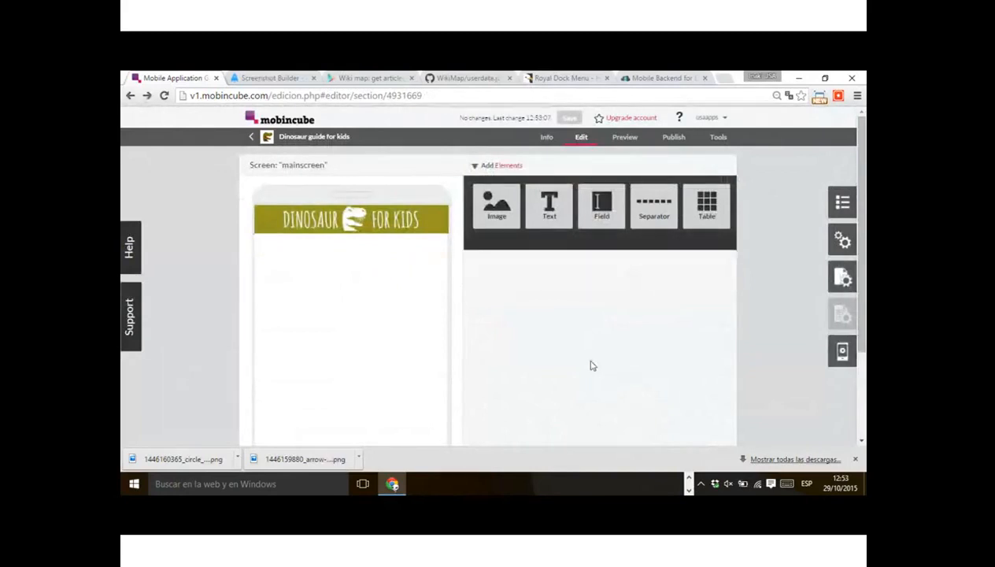
- Place an image element below the header on the mainscreen and browse the app's resources for its picture
mouse_move(508, 206)
drag(373, 295, 364, 303)
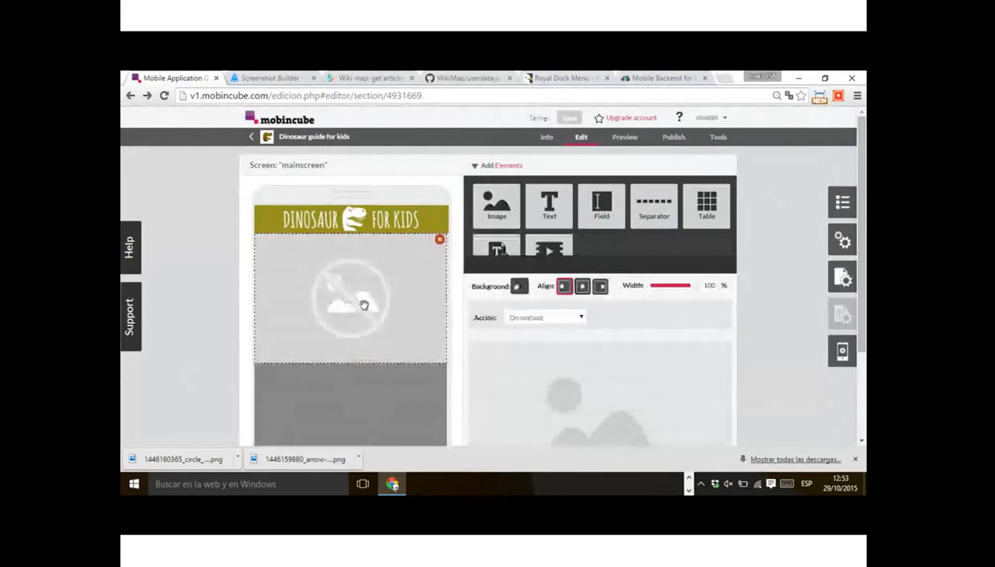
scroll(790, 359, down, 1)
click(702, 426)
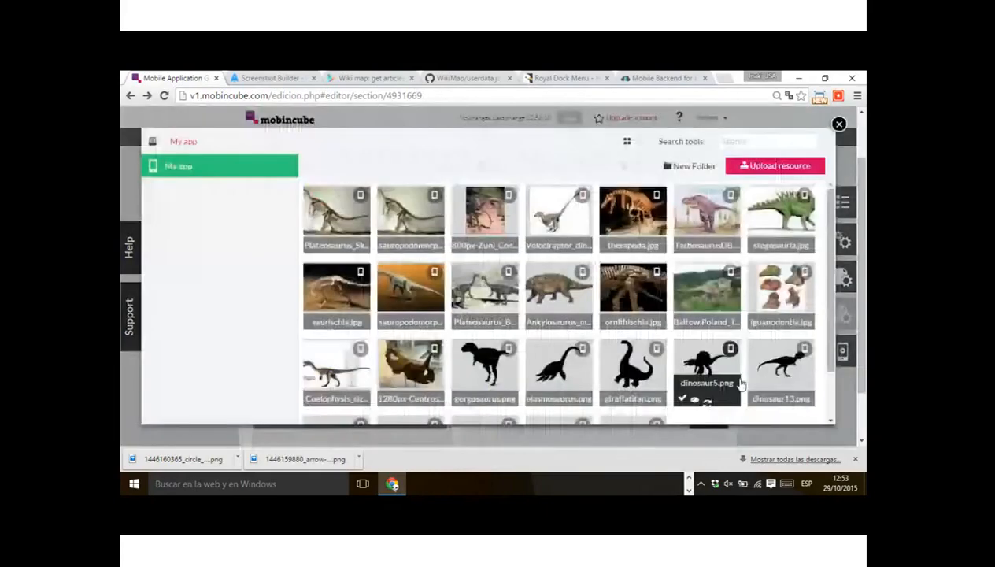
scroll(505, 363, down, 1)
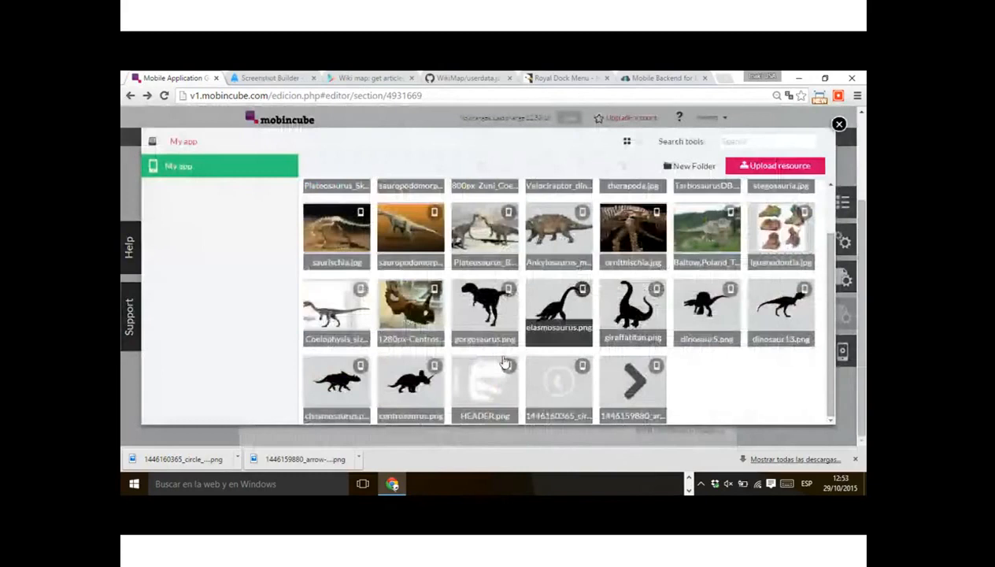
scroll(479, 324, up, 1)
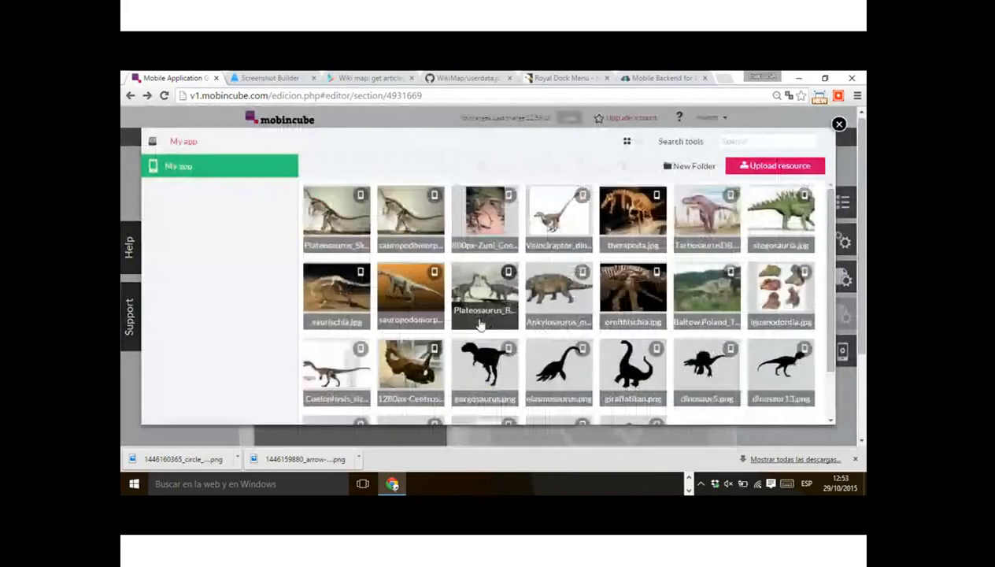
- Upload dinosaur-wallpaper-hd-resolution-1w53.jpg from the dinosaur folder in File Explorer to the app's resources
click(417, 487)
click(410, 486)
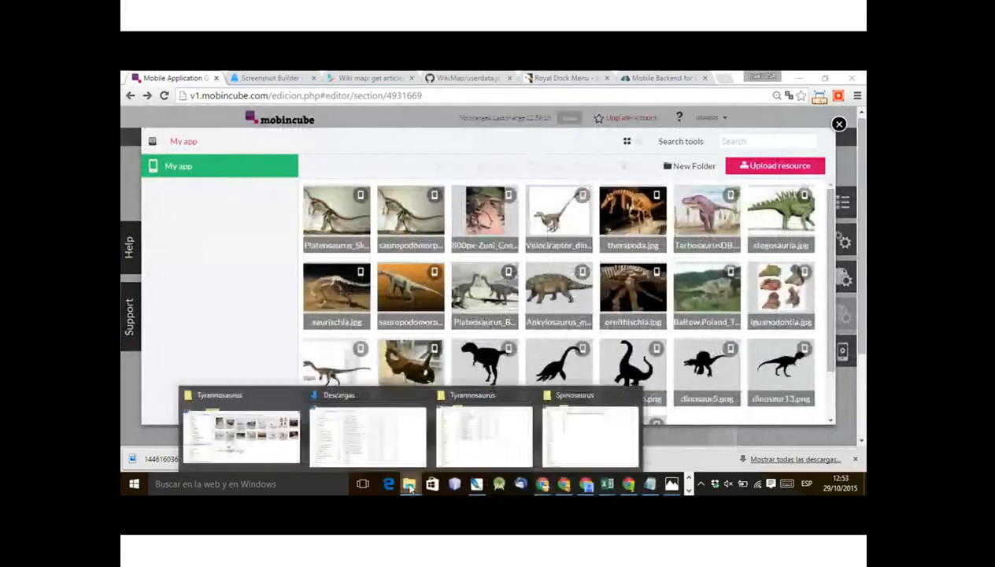
click(240, 435)
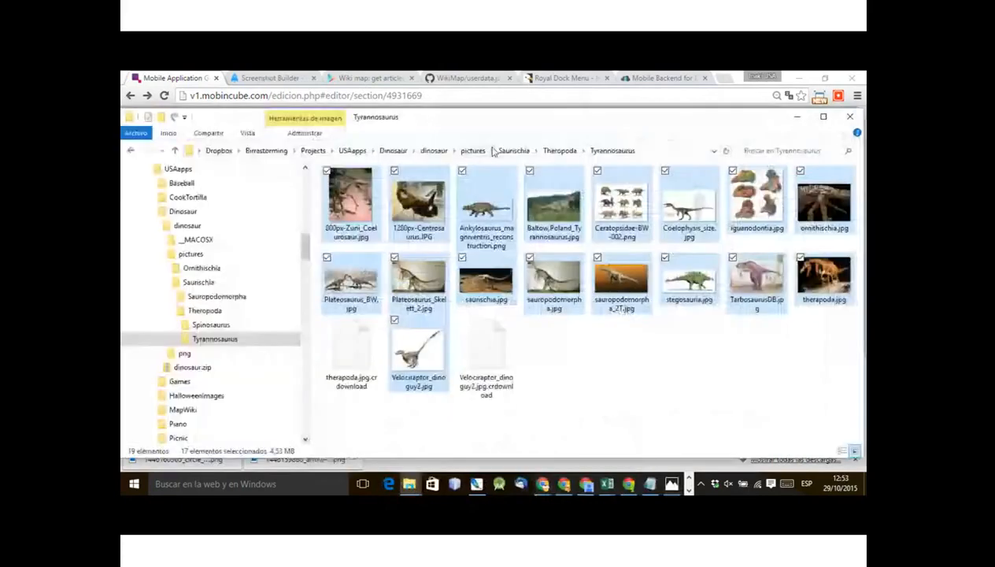
click(474, 150)
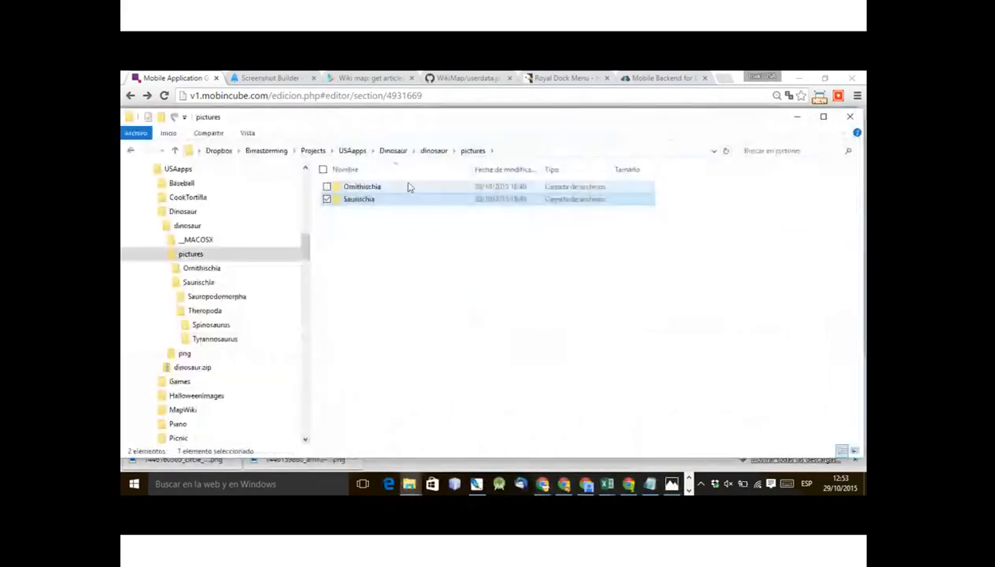
key(alt+Up)
drag(418, 297, 543, 329)
key(alt+Tab)
key(alt+Tab)
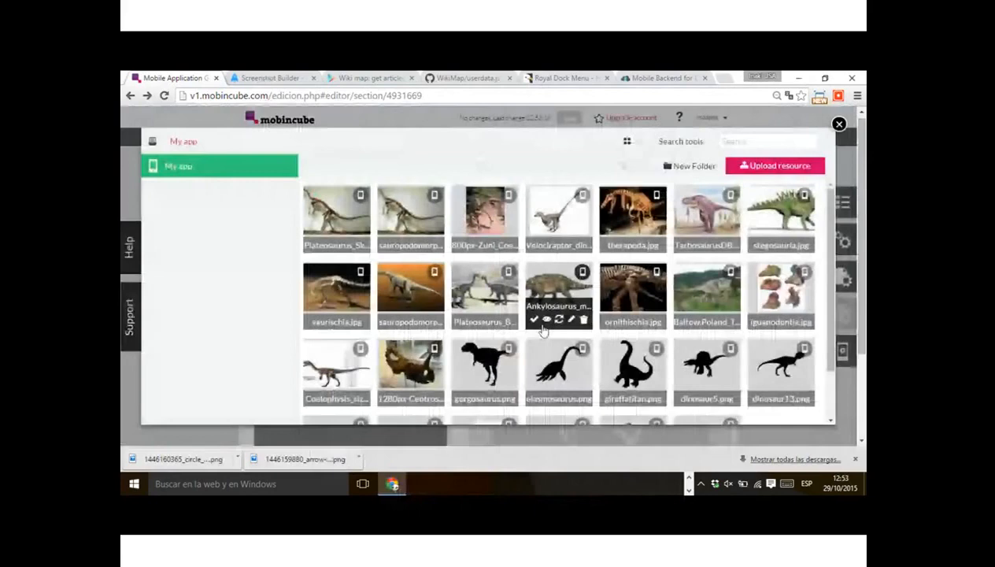
- Assign the uploaded dinosaur wallpaper to the mainscreen's image element and deselect the element
scroll(684, 417, down, 2)
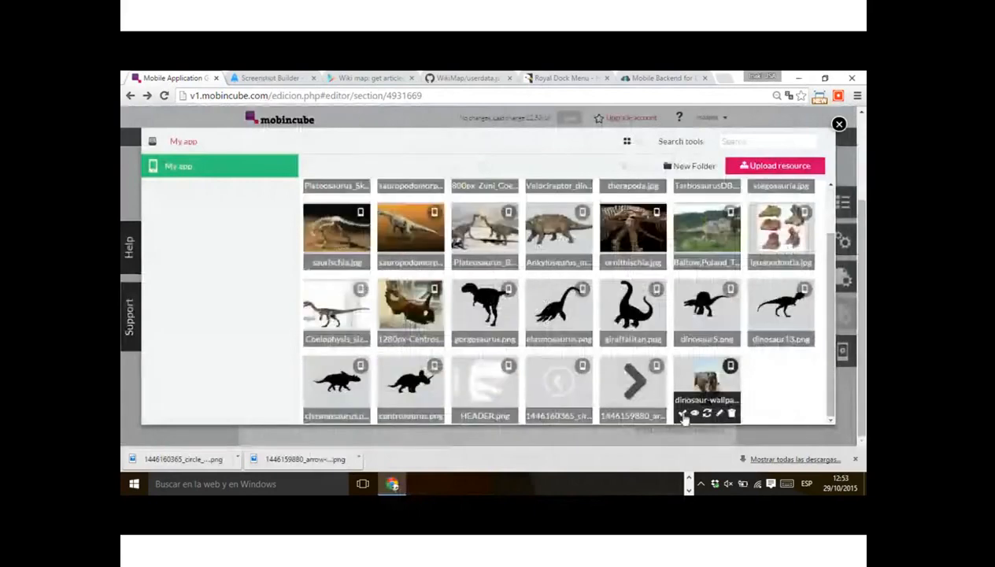
click(682, 415)
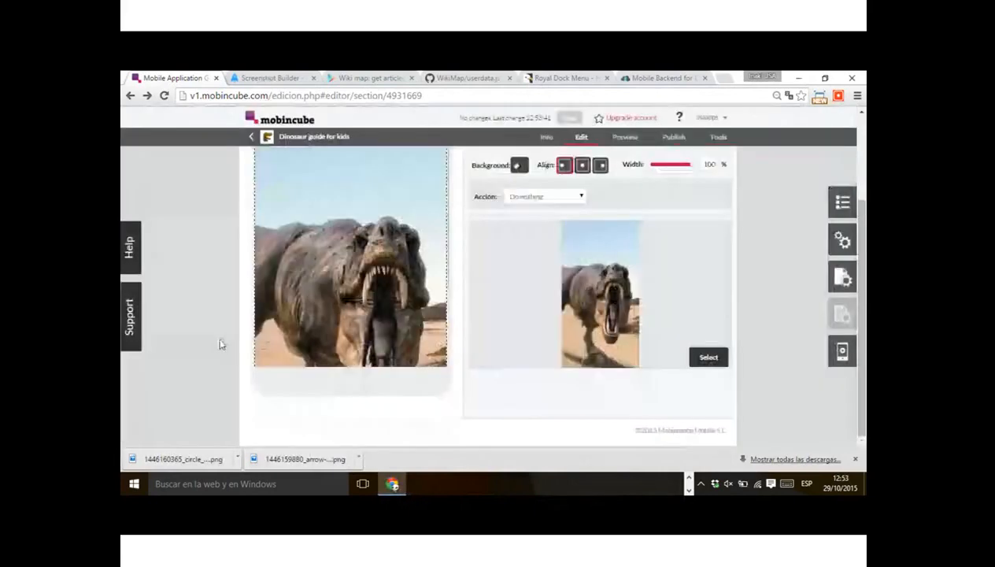
click(220, 345)
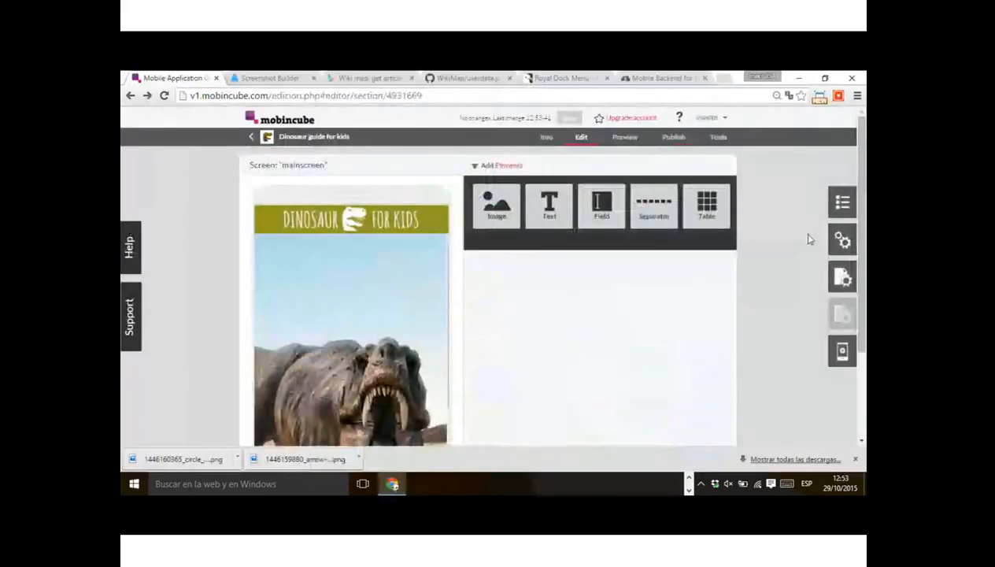
- Create a new app screen named "intro" and return to the mainscreen
click(843, 202)
click(721, 120)
text(intro)
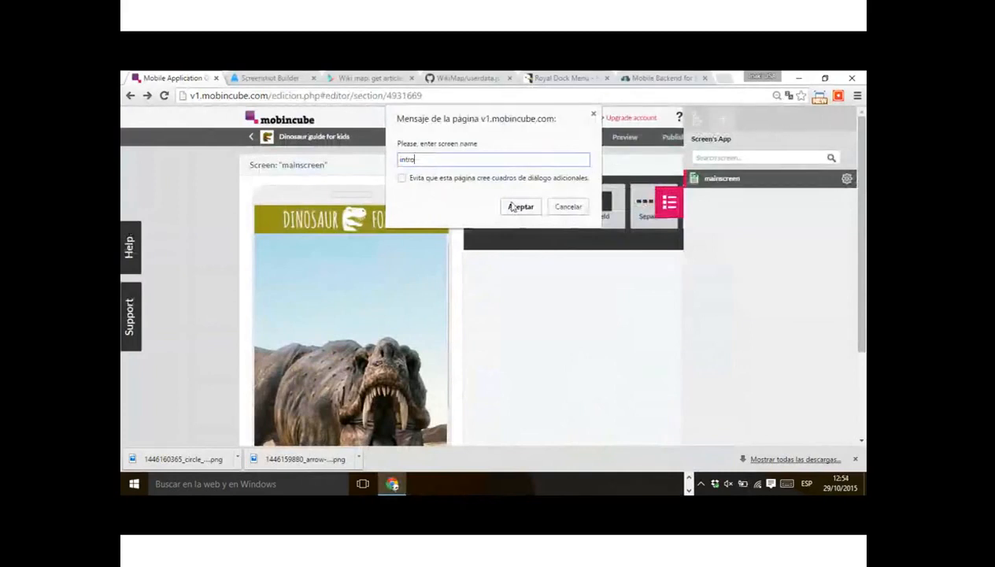
click(512, 206)
click(659, 202)
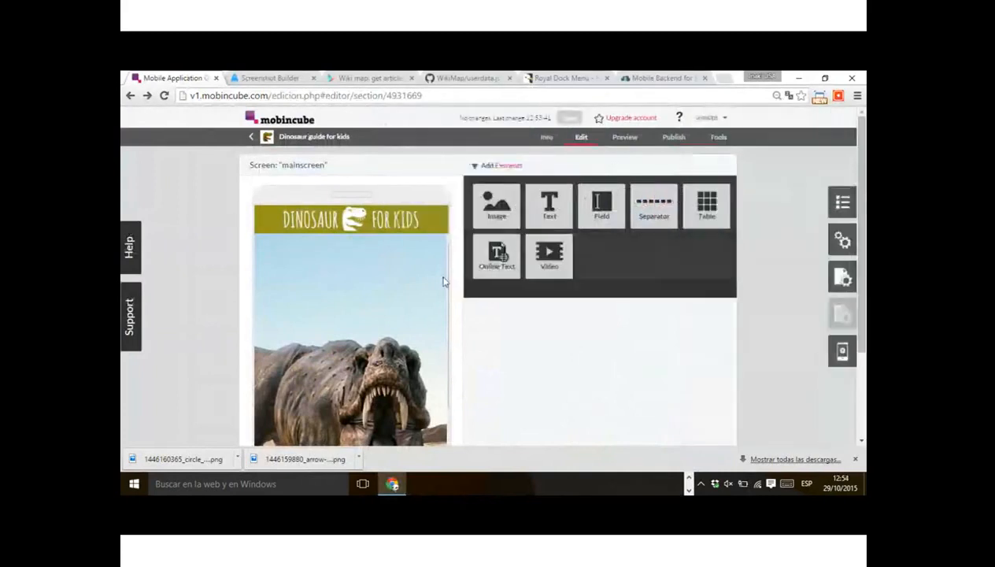
- Enable the mainscreen's timer with a 3000 millisecond delay and the Go to screen action, and check the available destinations
click(842, 279)
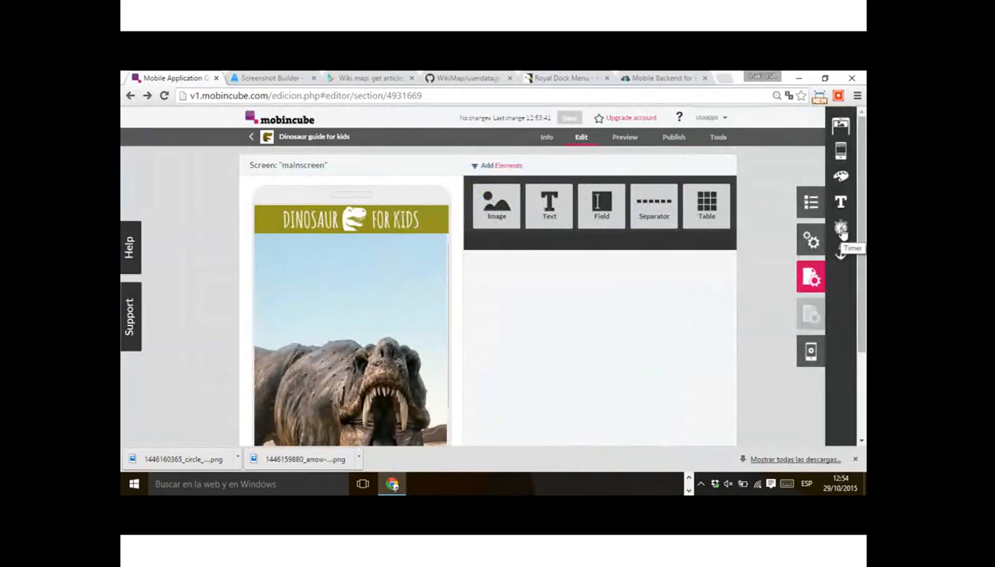
click(841, 230)
click(711, 233)
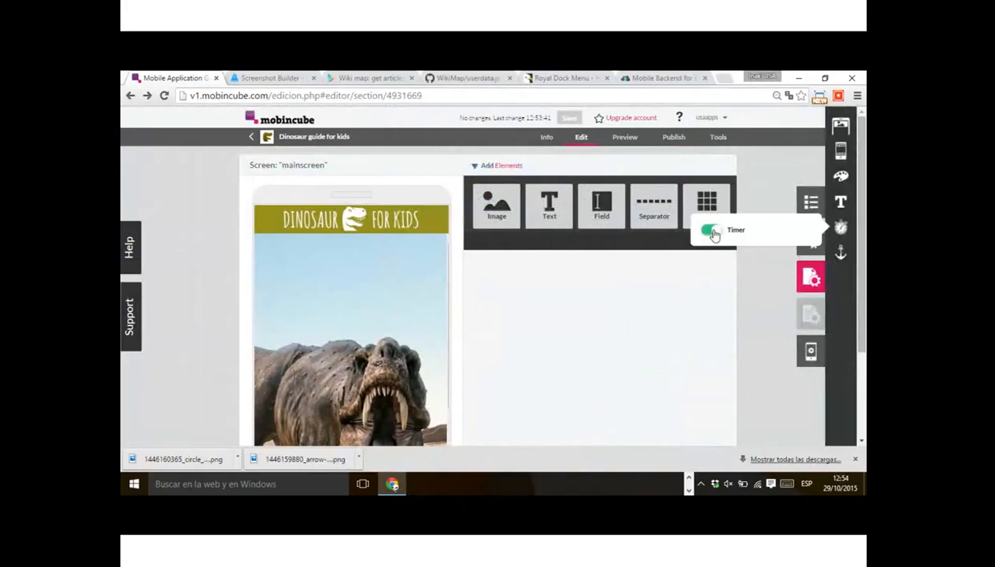
click(729, 245)
text(300)
text(000)
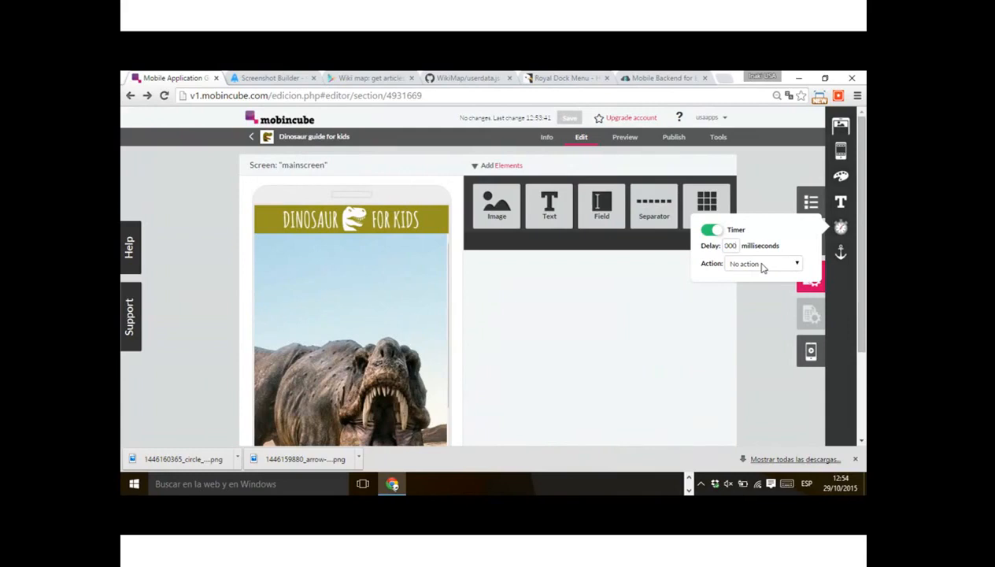
click(761, 266)
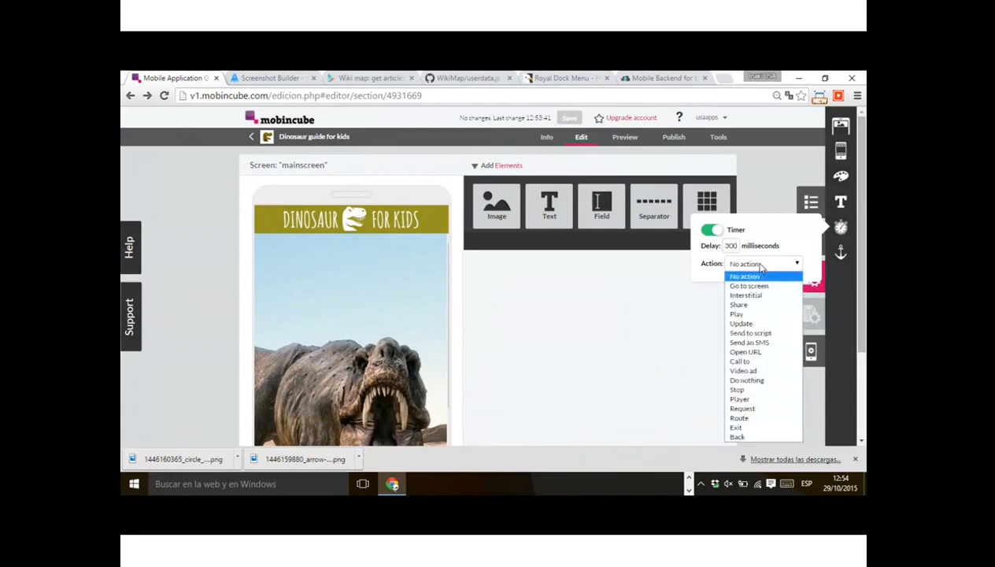
click(744, 285)
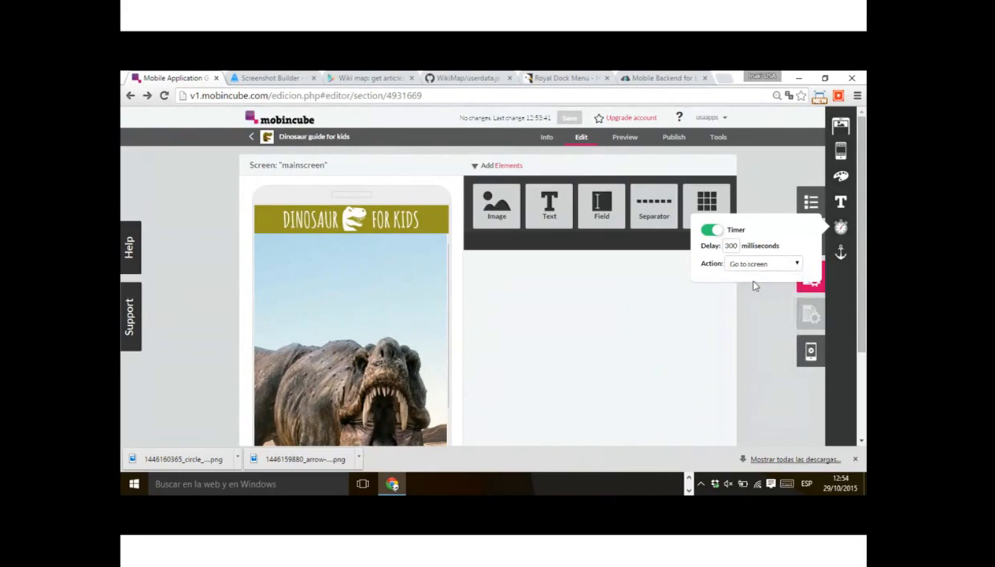
click(739, 295)
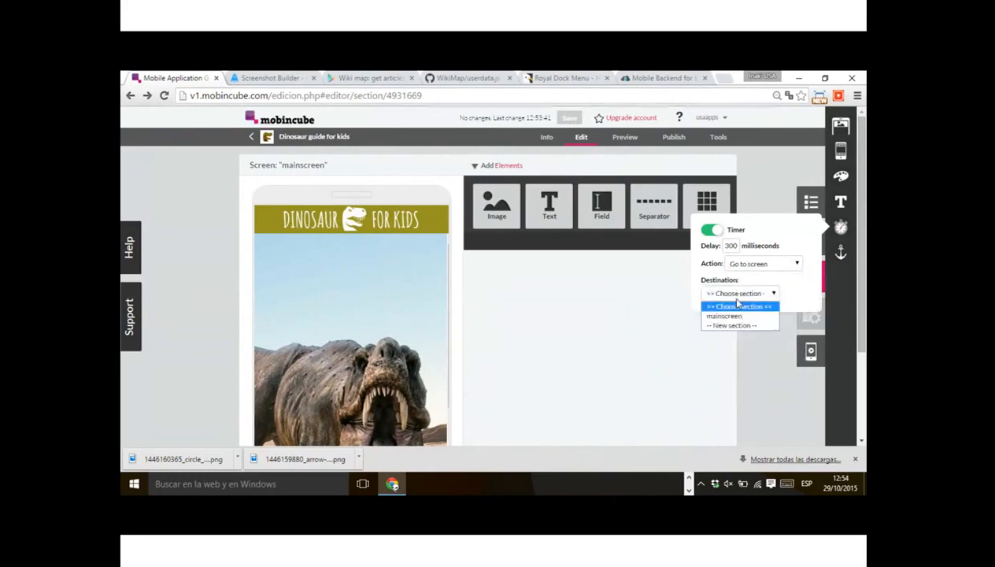
click(750, 346)
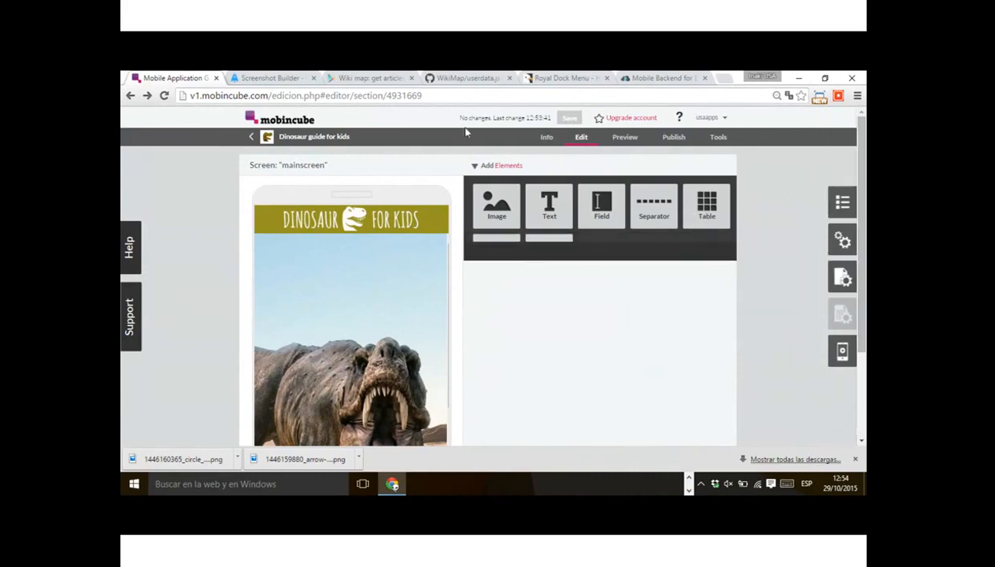
- Reload the editor and set the mainscreen timer's destination to the intro screen
click(163, 95)
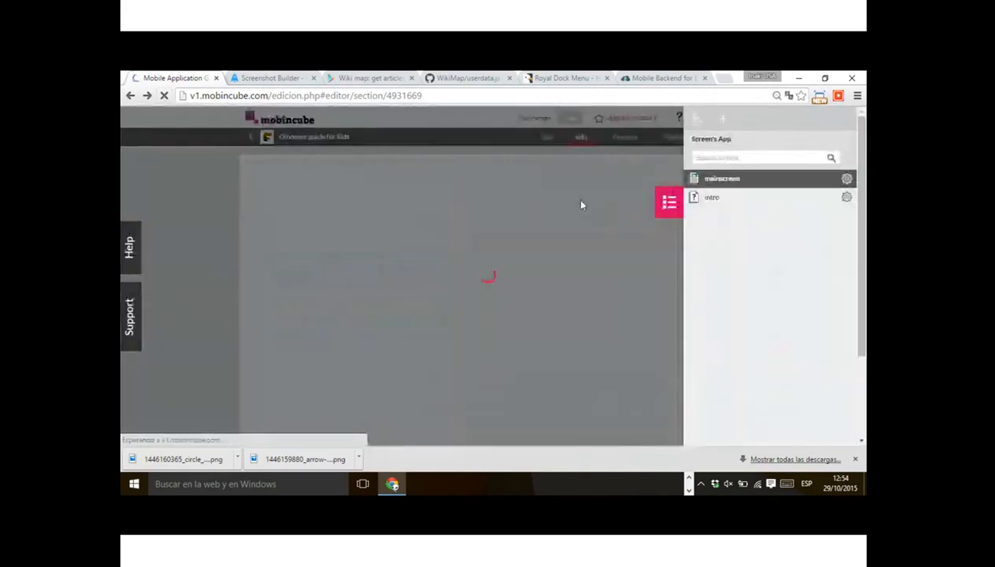
click(667, 203)
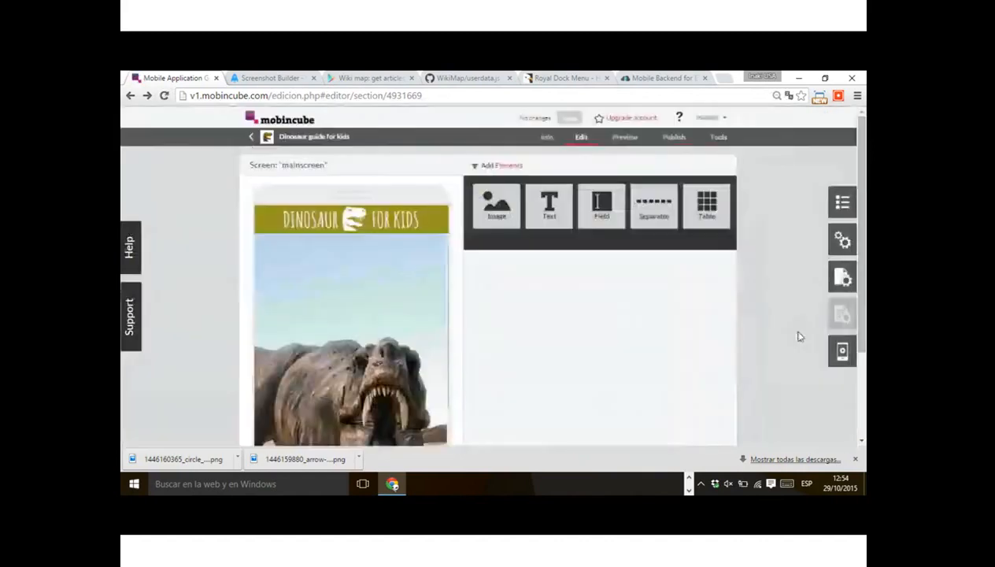
click(843, 276)
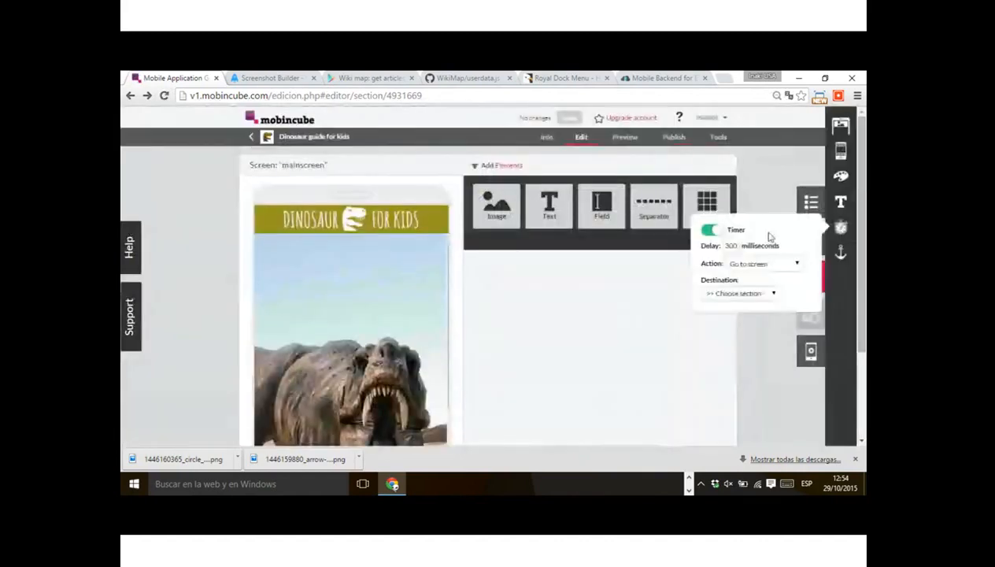
click(740, 292)
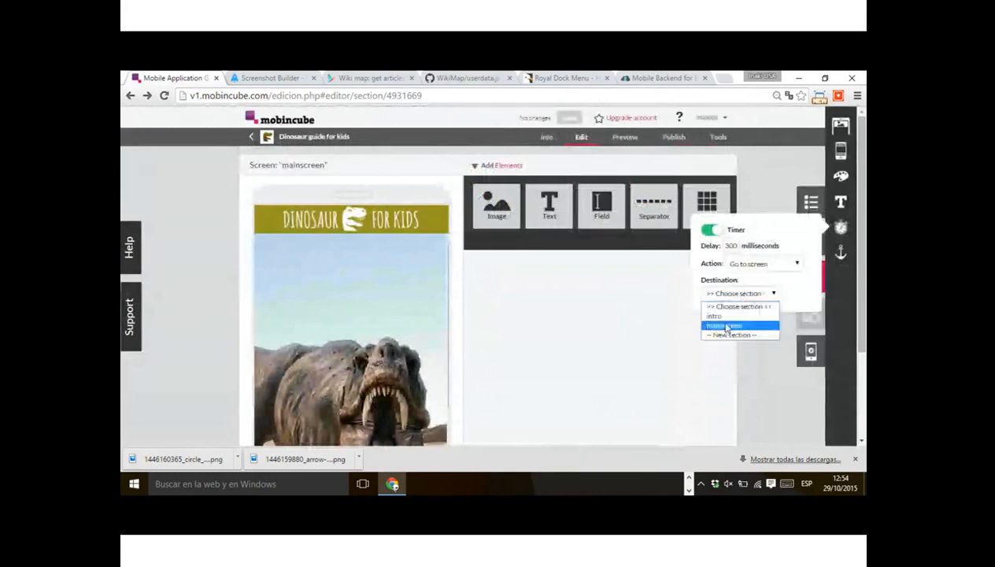
click(730, 316)
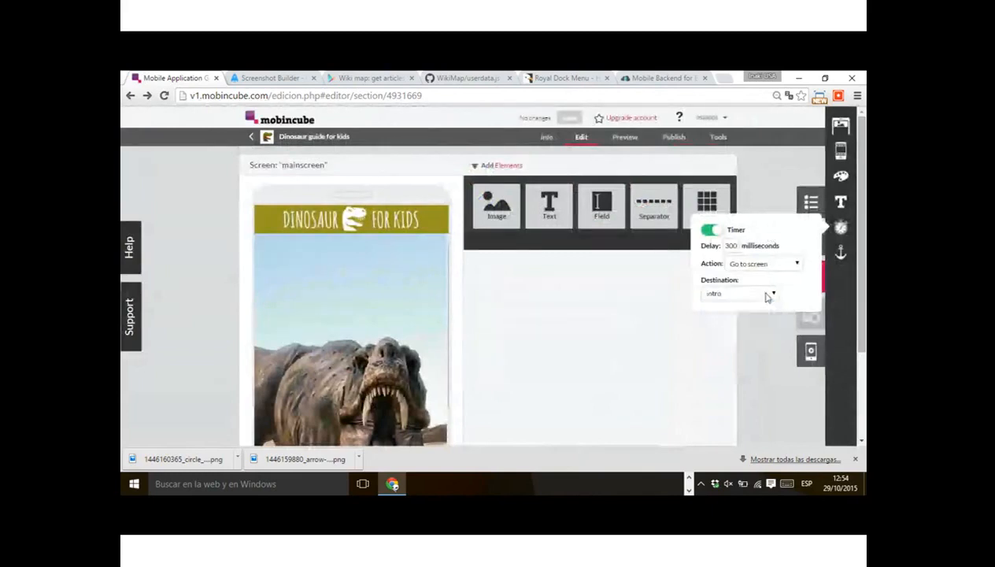
click(828, 174)
- Open the intro screen, consult the app flow sketch in Google Photos, and assign the Detail screen type
click(839, 203)
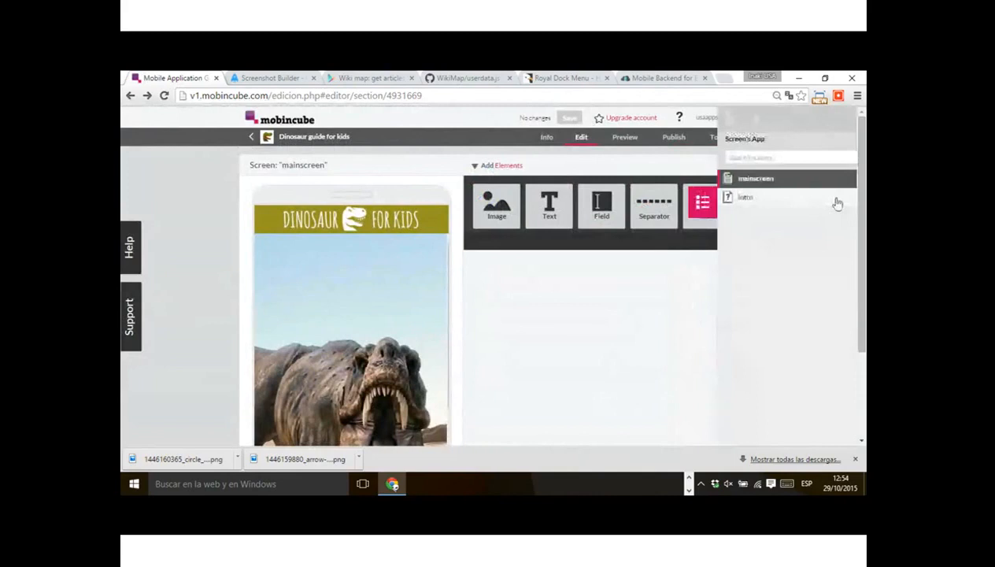
click(738, 203)
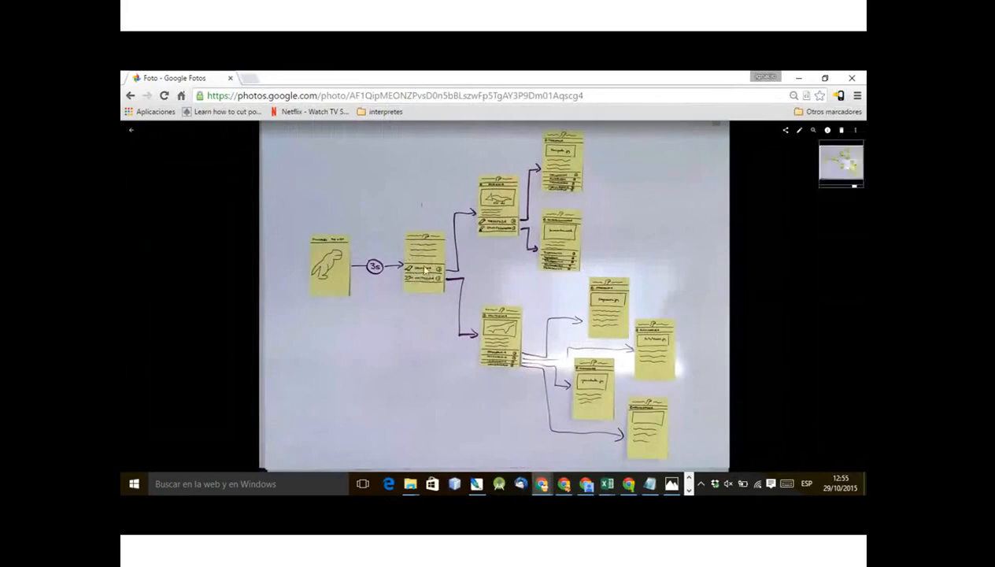
key(alt+Tab)
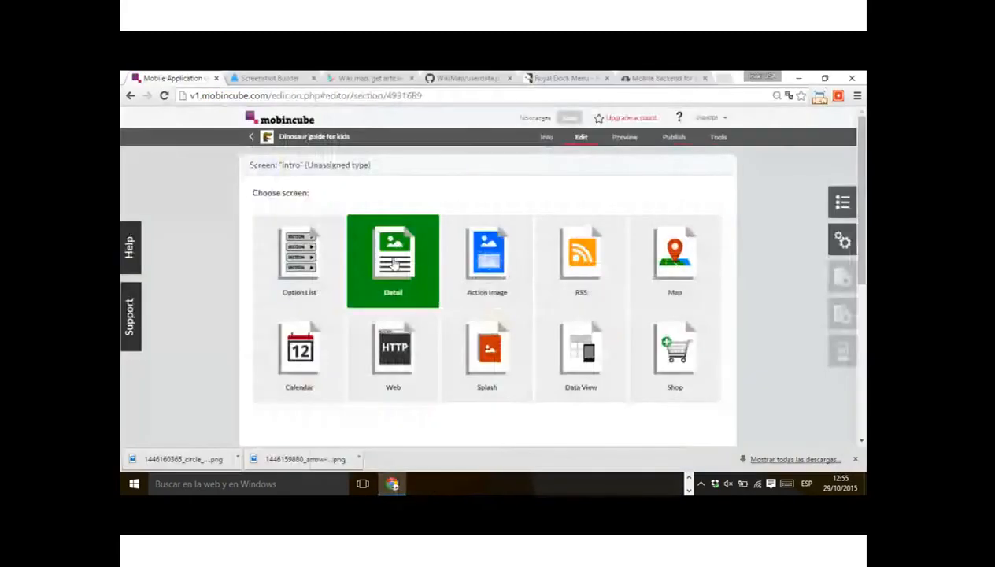
click(395, 265)
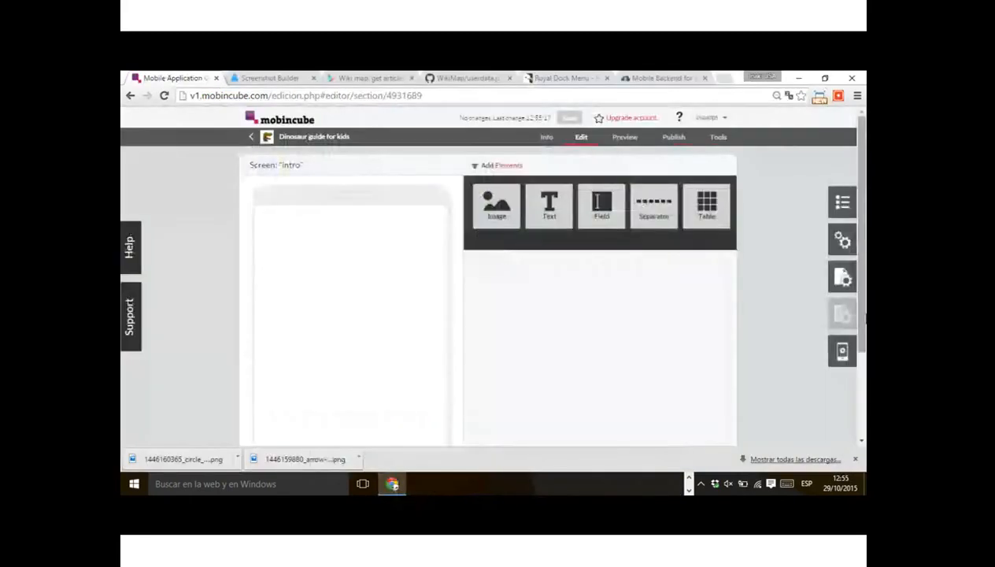
- Apply the "Dinosaur for kids" header bar to the intro screen
click(842, 278)
click(841, 151)
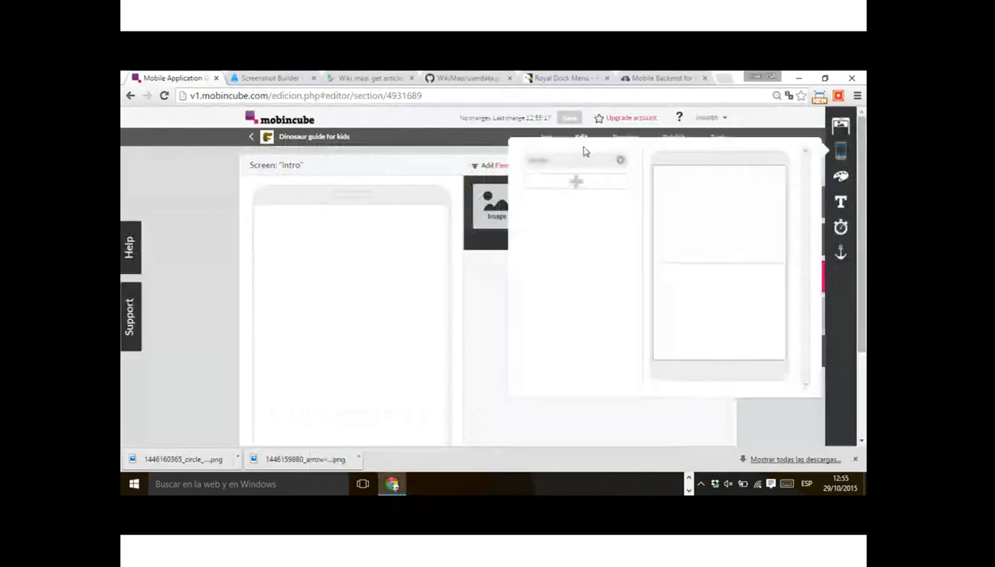
click(701, 175)
click(211, 369)
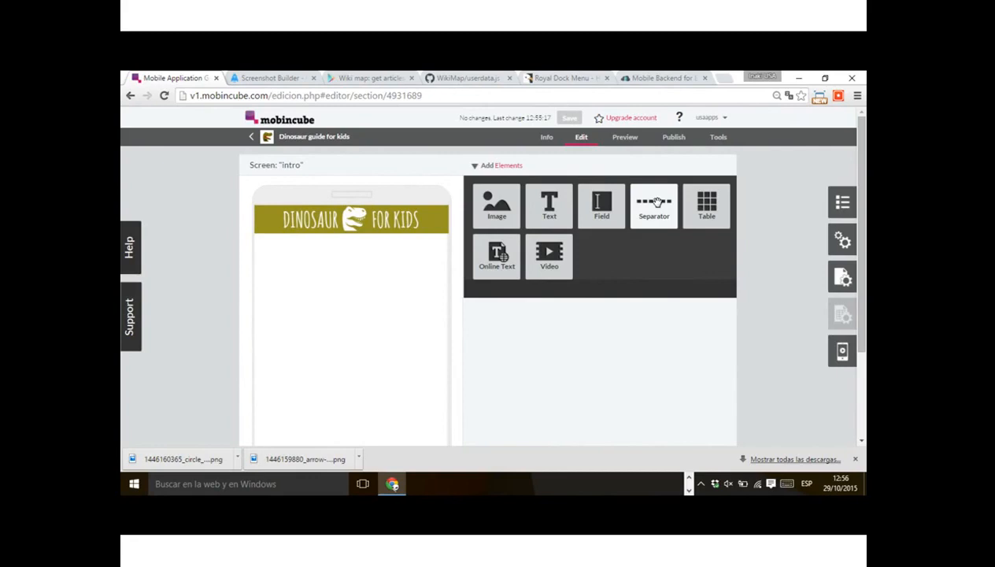
- Place an image element below the header on the intro screen and open its resource picker
drag(496, 203, 371, 287)
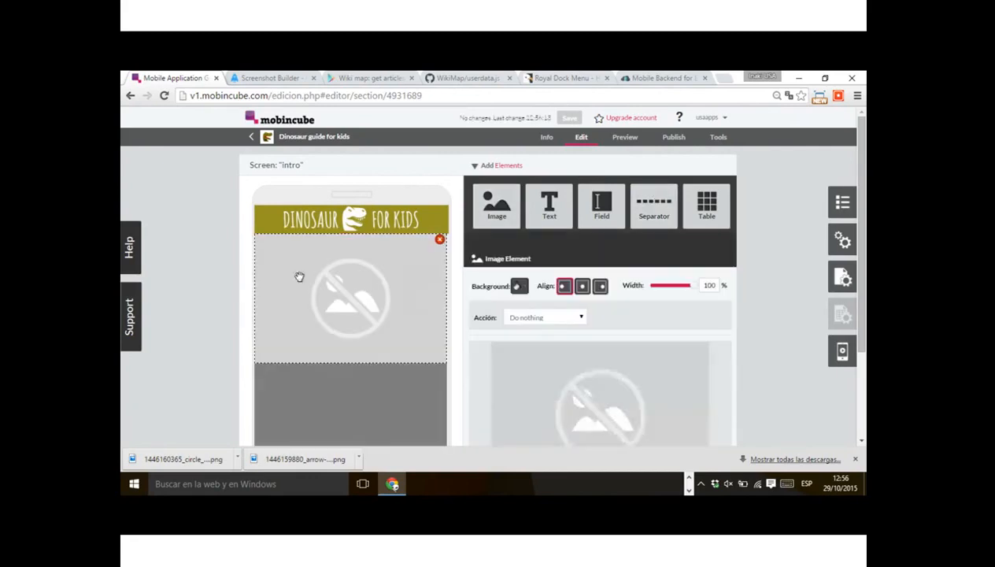
scroll(823, 343, down, 1)
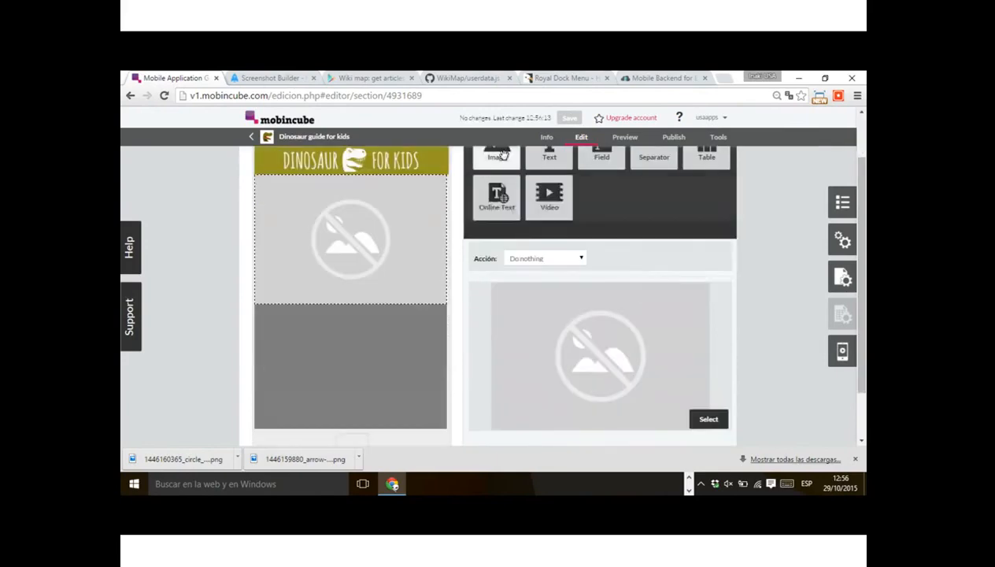
click(699, 419)
- Upload trans_128x64.png from the USAapps Quotes folder in File Explorer to the Mobincube app's resources
key(alt+Tab)
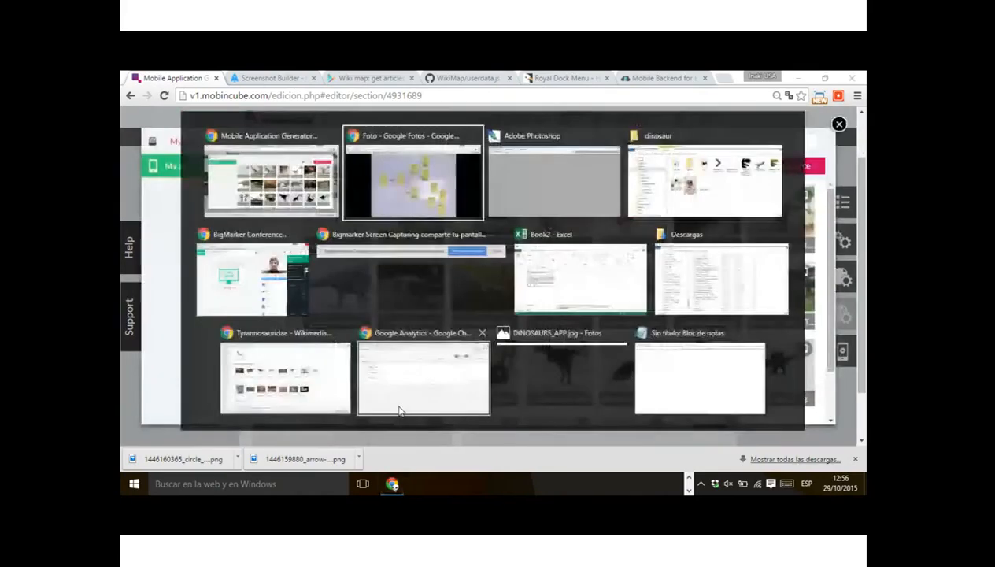
key(alt+Tab)
key(alt+Tab)
key(alt+Tab)
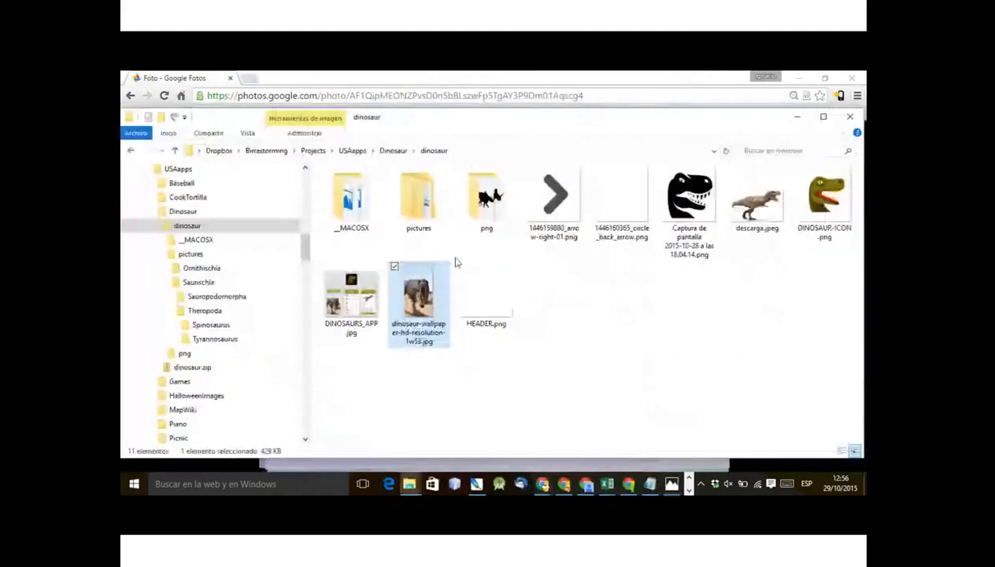
click(351, 150)
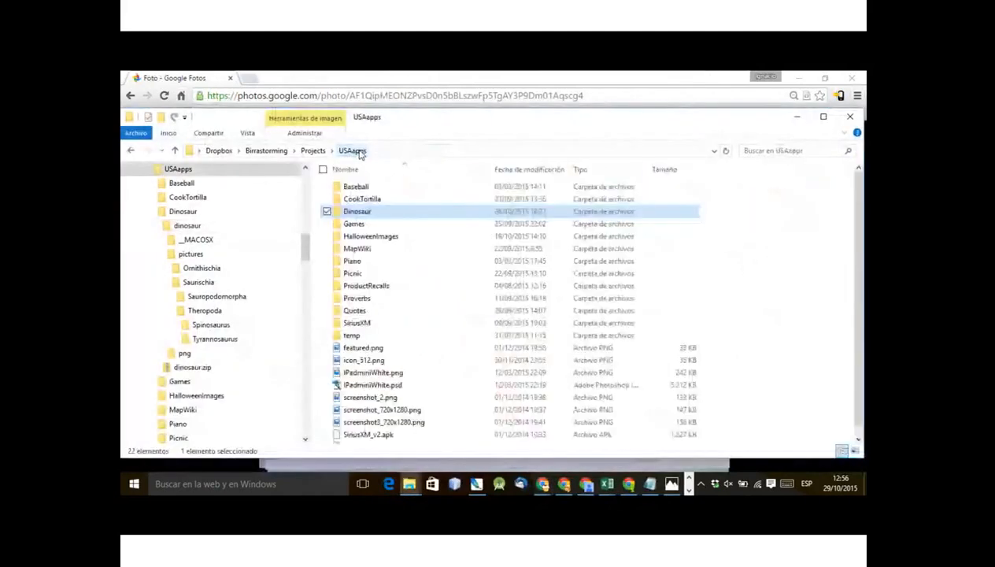
double_click(355, 311)
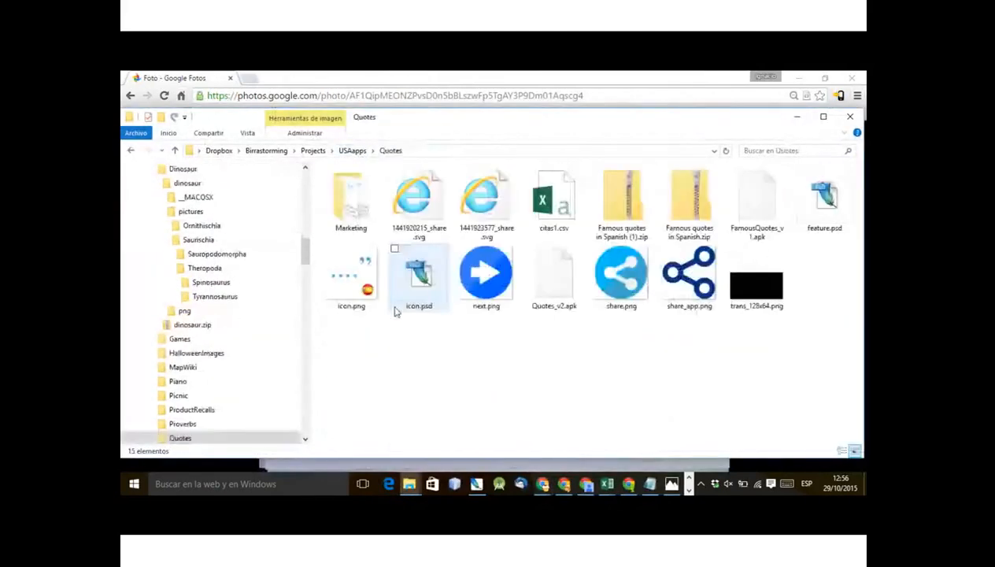
click(750, 295)
drag(750, 296, 549, 286)
key(alt+Tab)
key(alt+Tab)
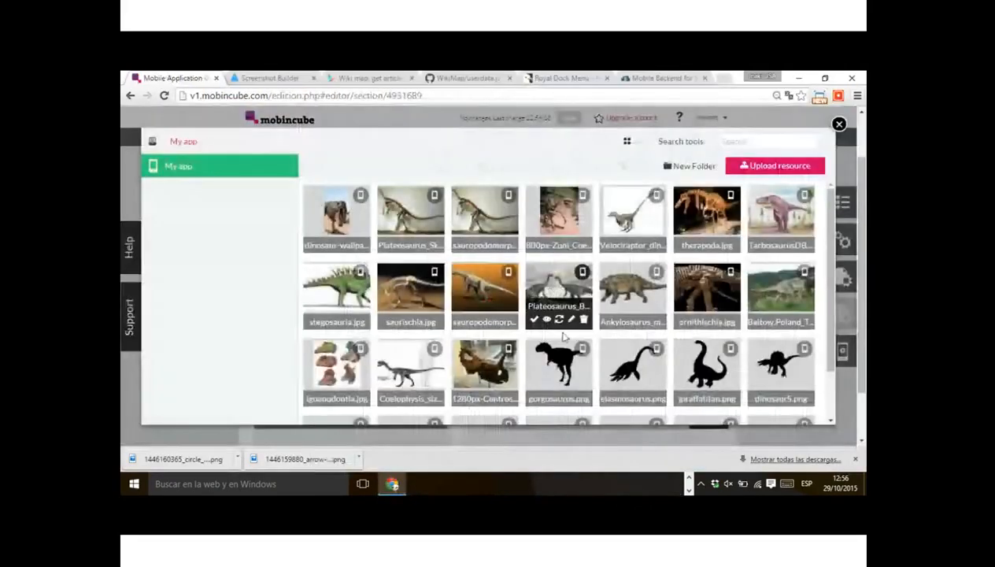
scroll(564, 337, down, 1)
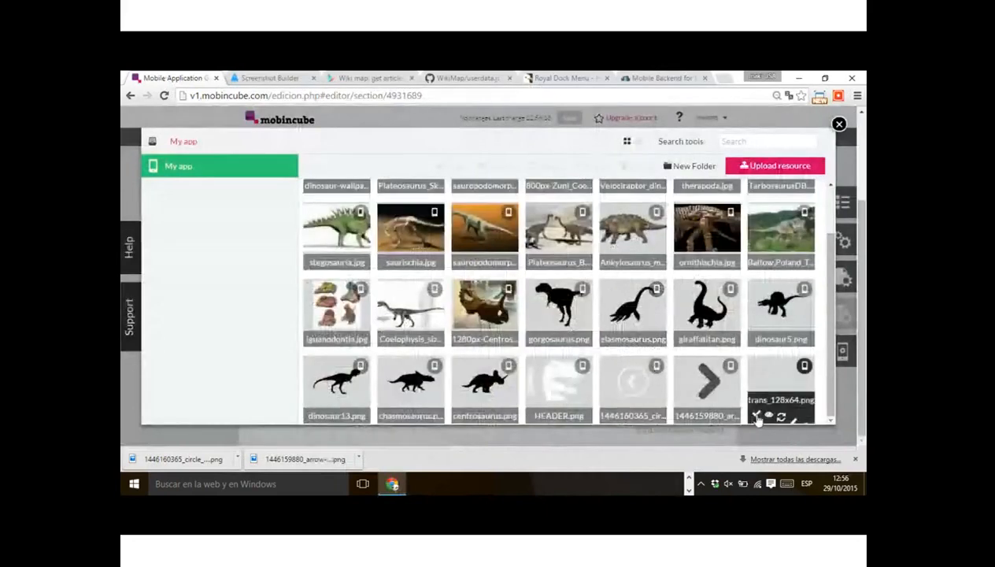
- Assign trans_128x64.png to the image element below the header and set its width to 20%
click(757, 417)
drag(696, 293, 666, 283)
drag(674, 284, 682, 284)
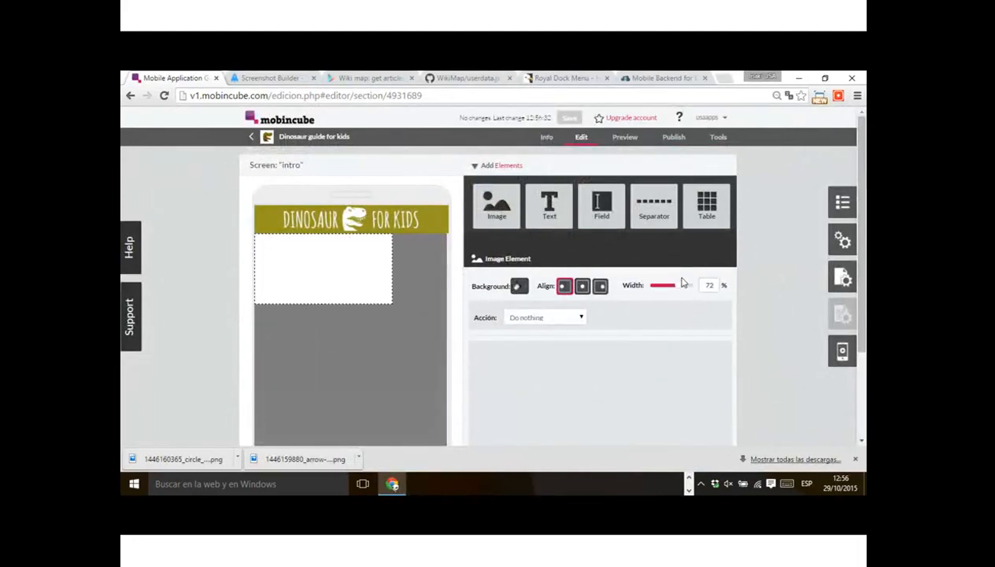
drag(682, 284, 654, 293)
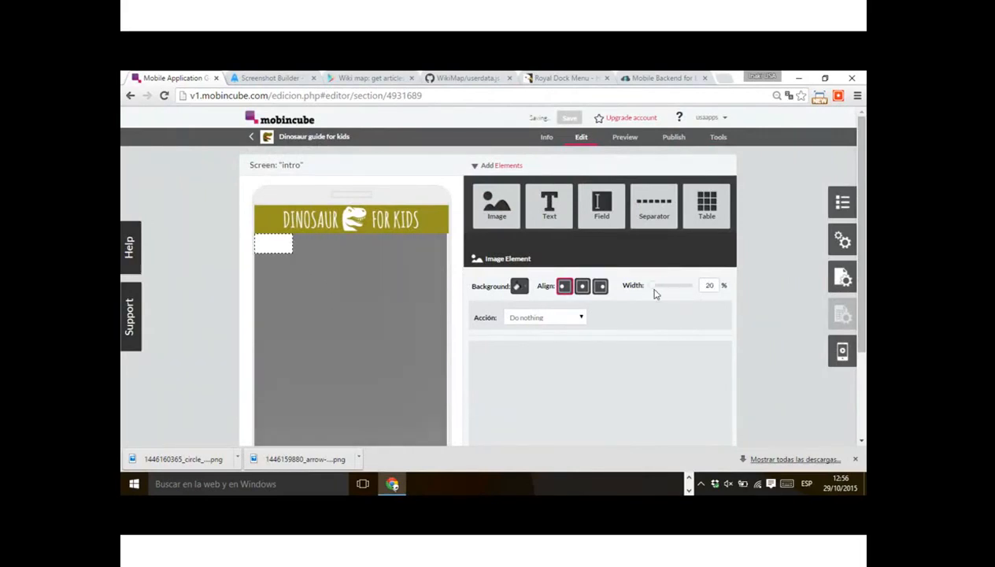
- Add a text element below the transparent image, set its width to 94% and align it to the centre
click(233, 329)
drag(548, 206, 408, 326)
double_click(709, 285)
text(9)
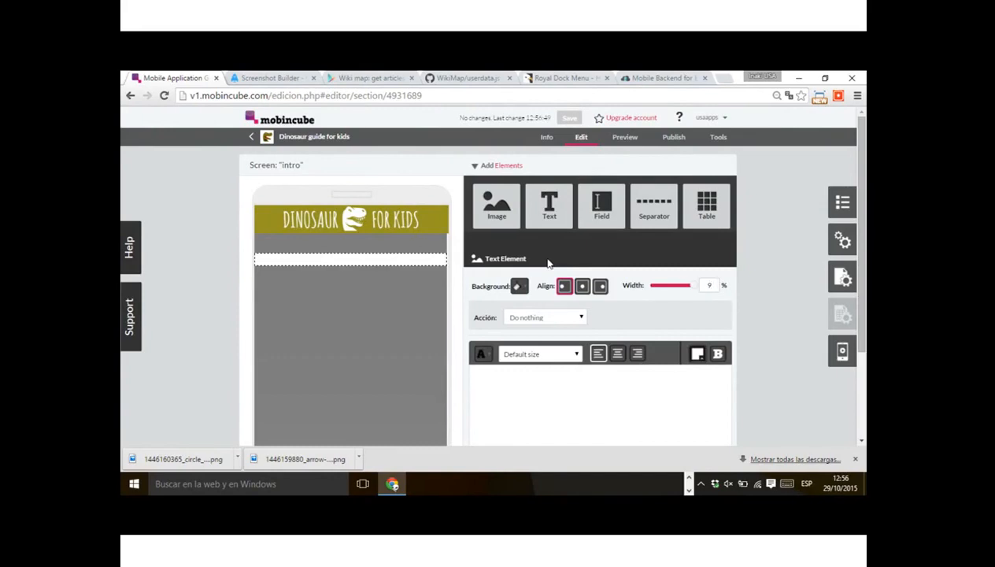
text(4)
click(583, 288)
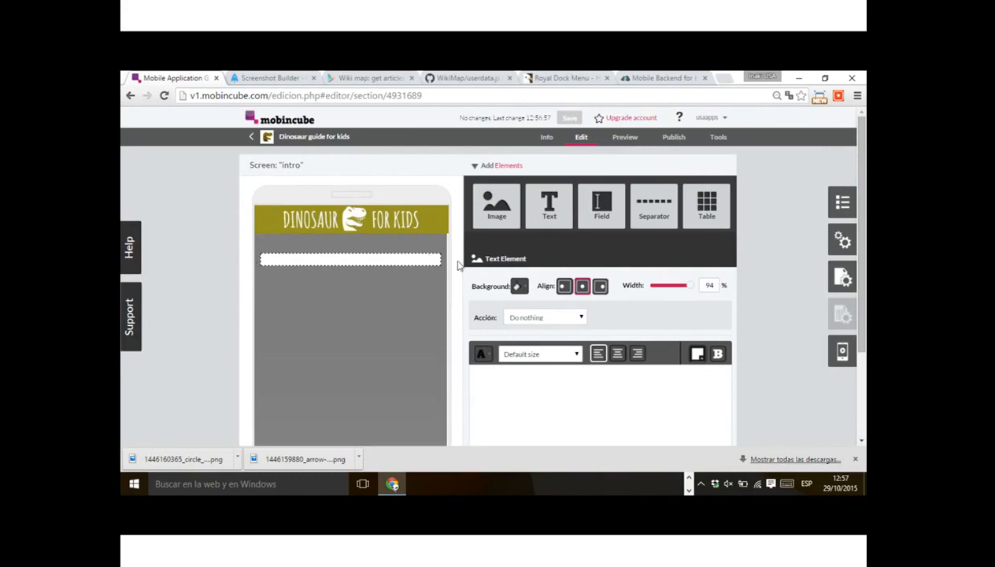
- Switch to the Book2 workbook in Excel and copy the Dinosaur description text from cell C2
mouse_move(503, 248)
click(688, 478)
click(604, 482)
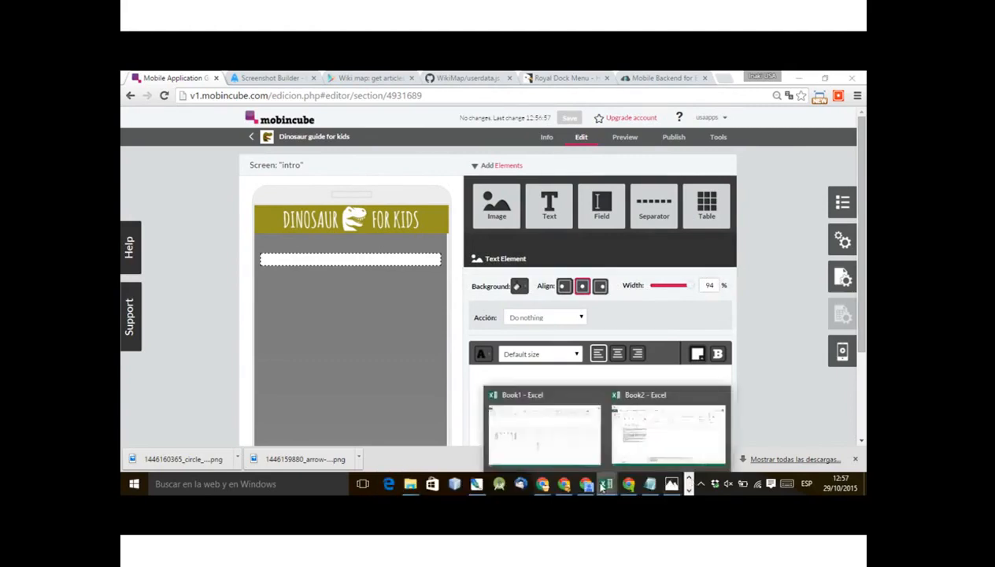
click(639, 441)
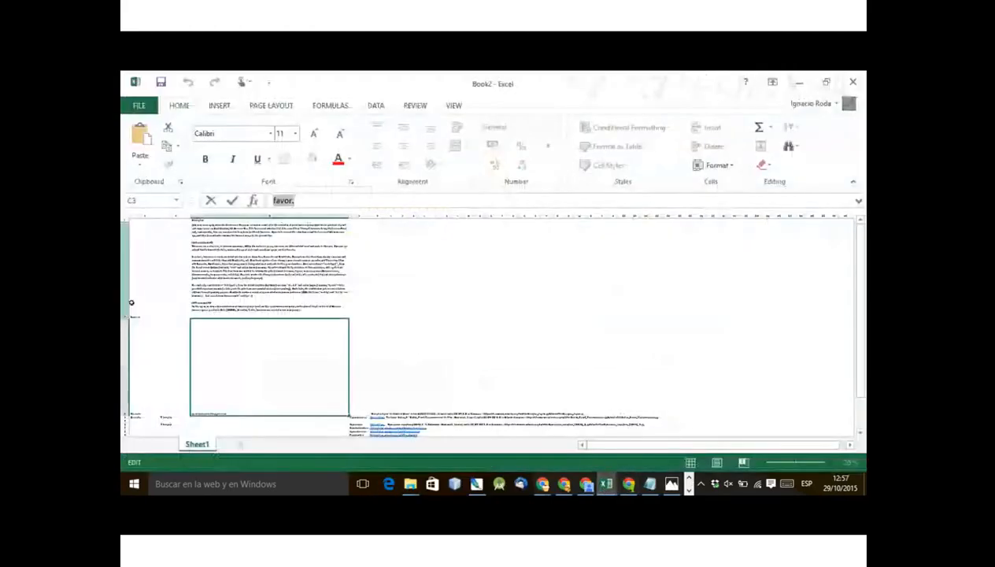
click(157, 289)
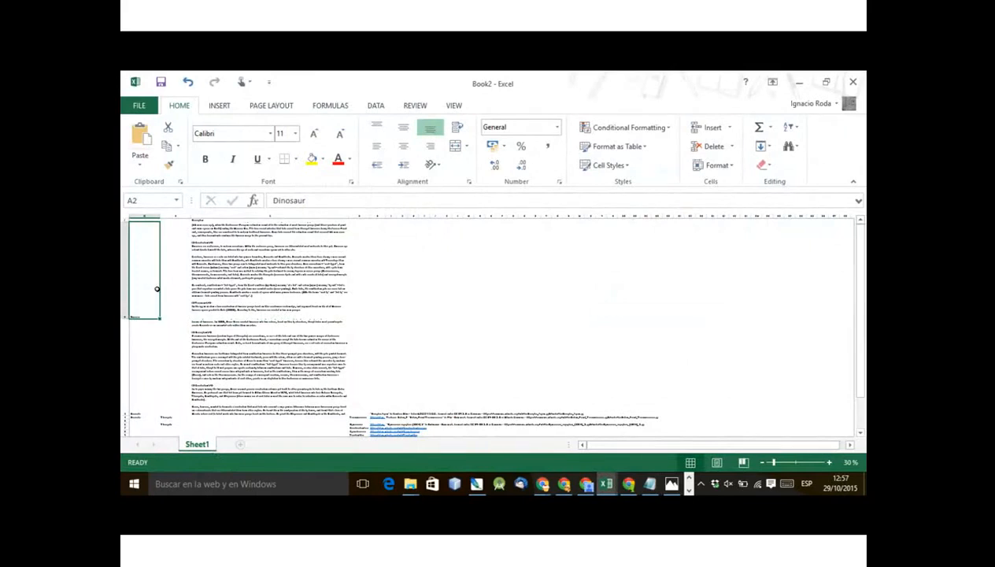
key(Right)
key(Right)
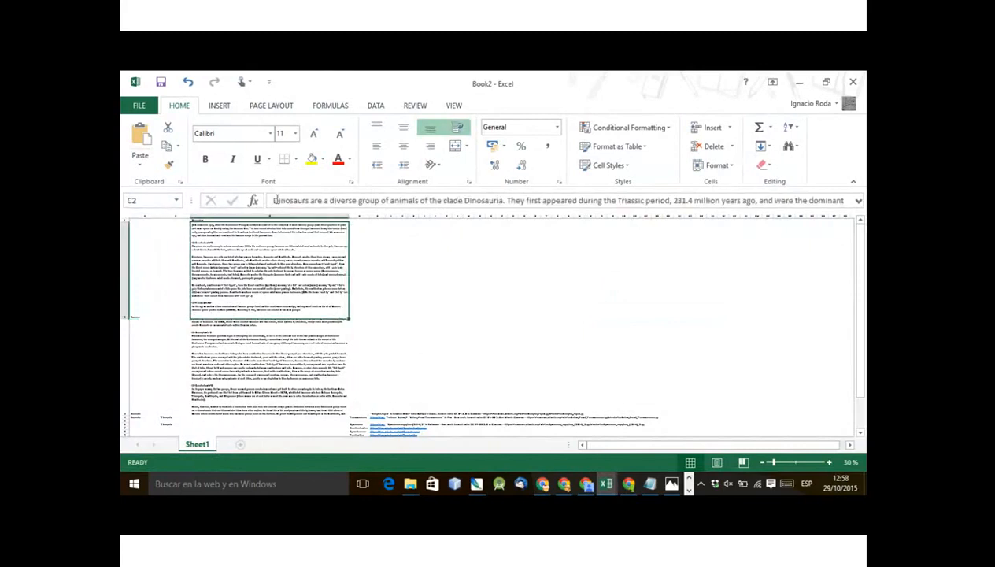
key(Delete)
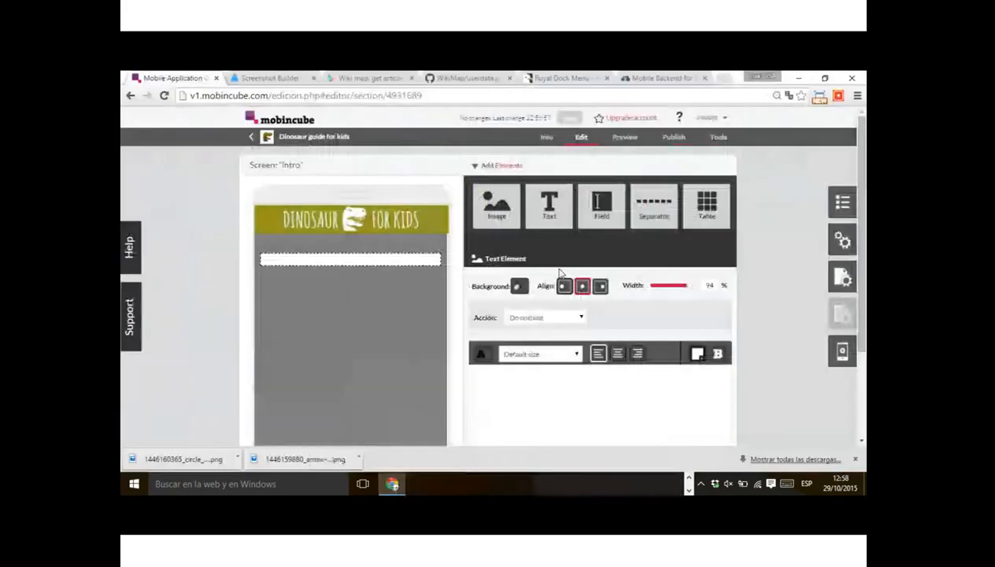
- Paste the copied description into the intro screen's text element in Mobincube and set the text size to Tiny
click(549, 387)
key(ctrl+v)
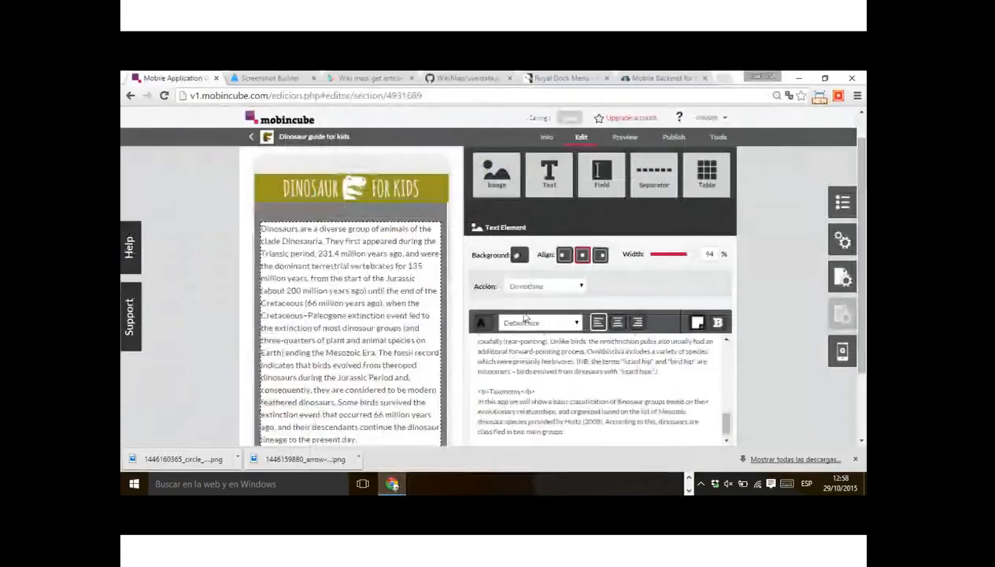
click(526, 319)
click(546, 337)
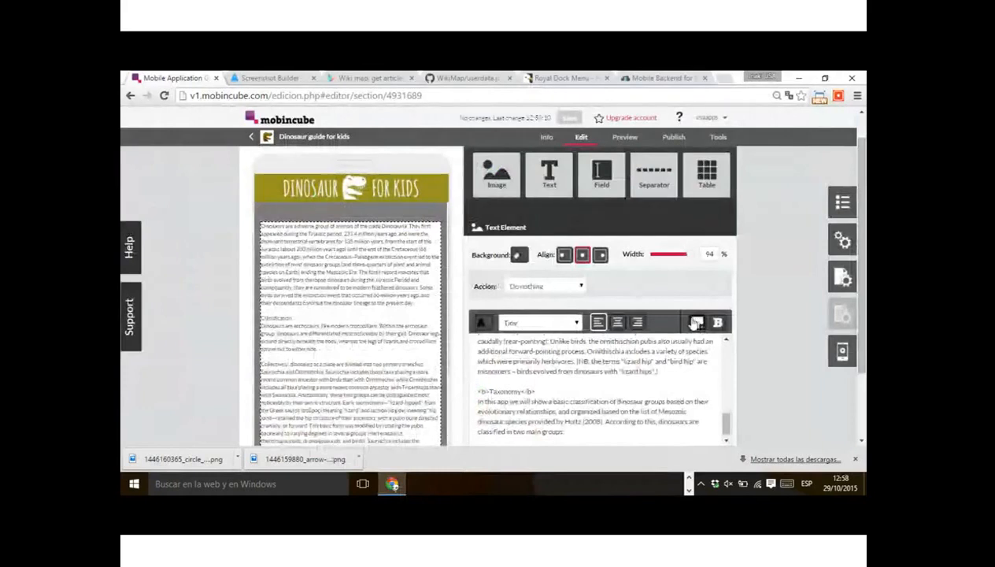
- Switch to Photoshop and copy the colour code of the olive foreground colour
click(696, 322)
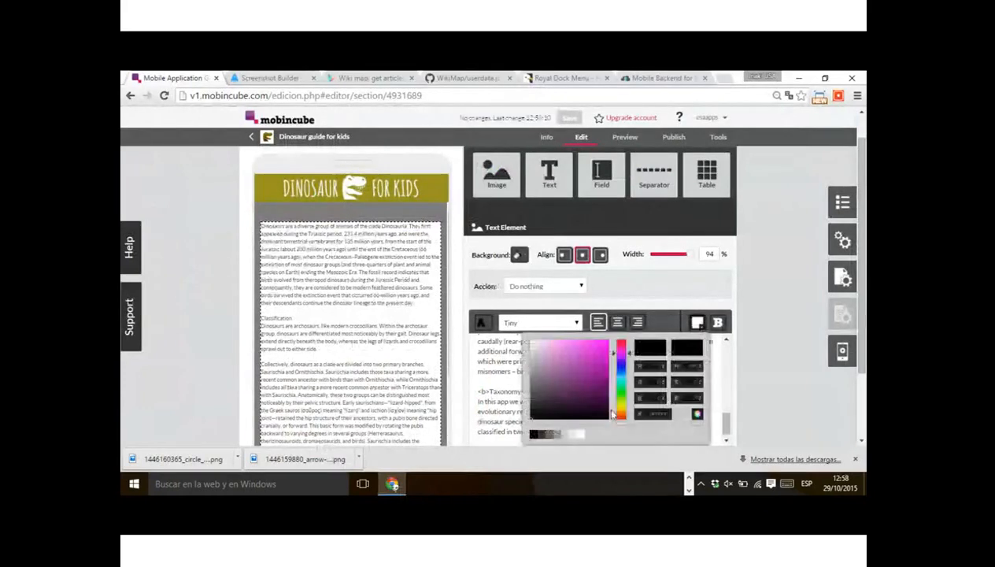
click(653, 341)
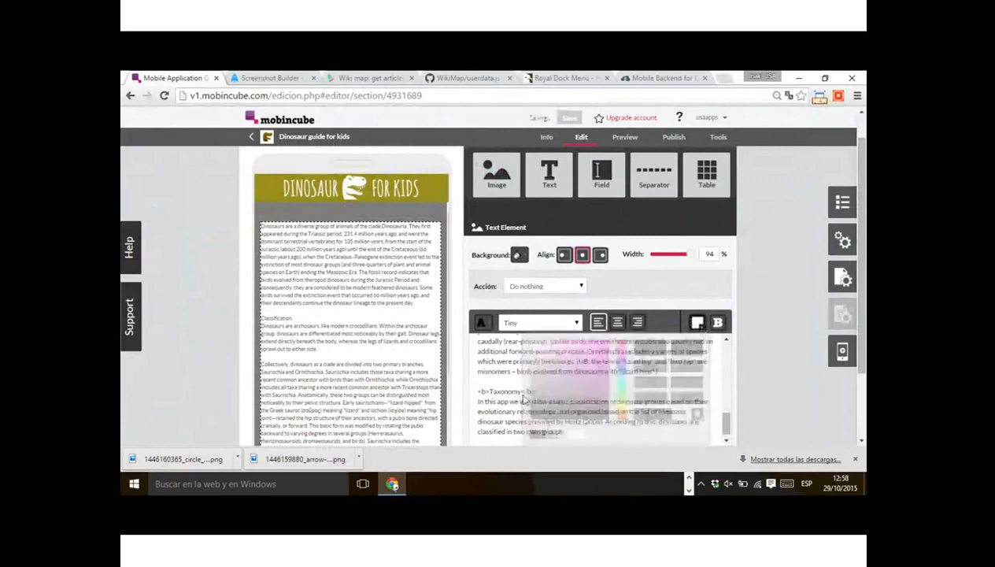
click(689, 478)
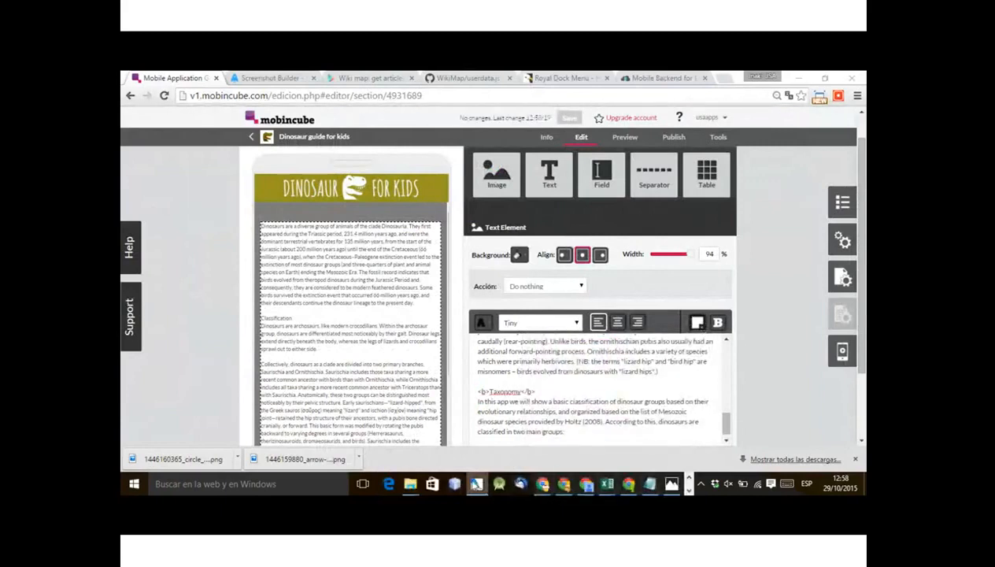
right_click(477, 486)
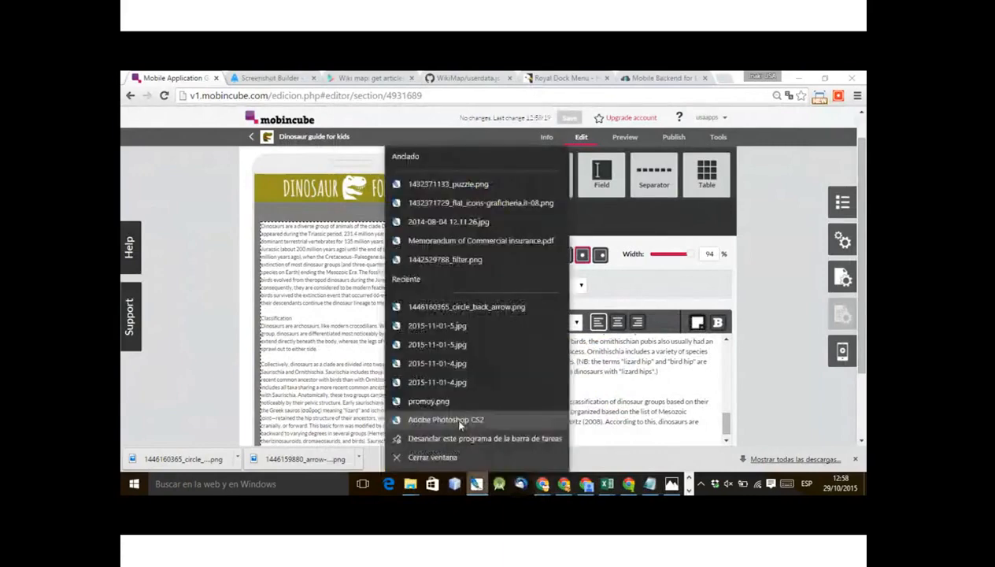
click(459, 421)
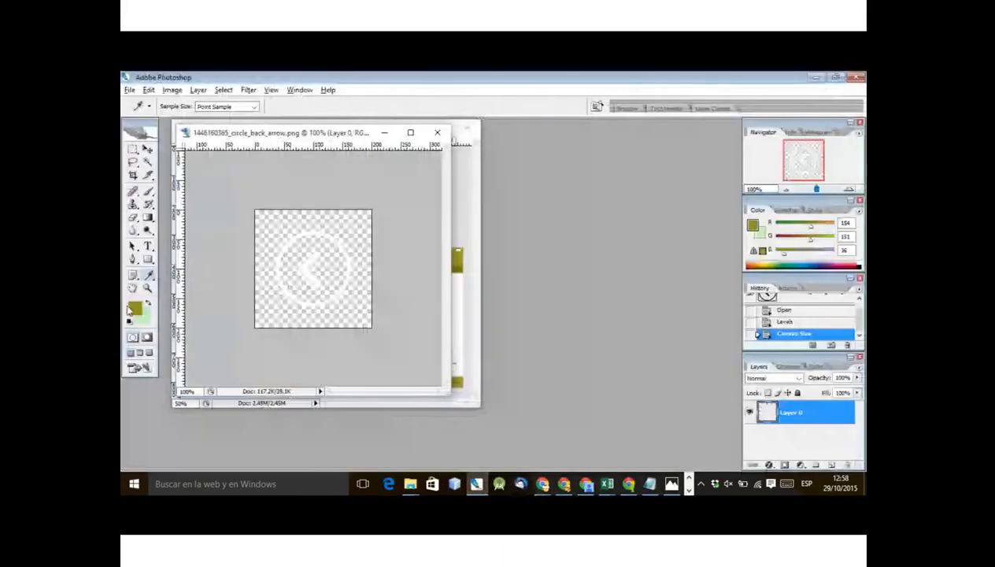
click(132, 309)
click(667, 236)
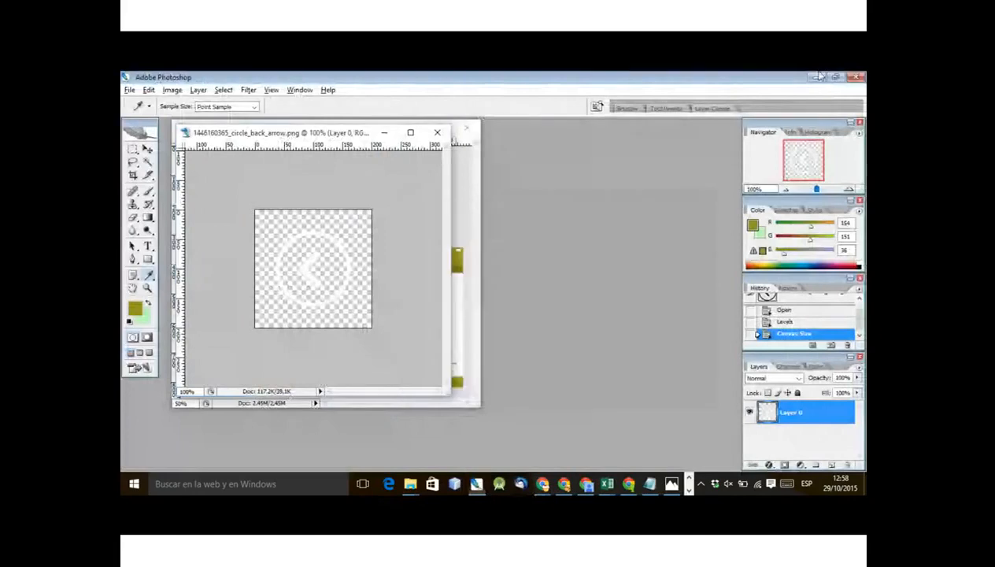
click(817, 77)
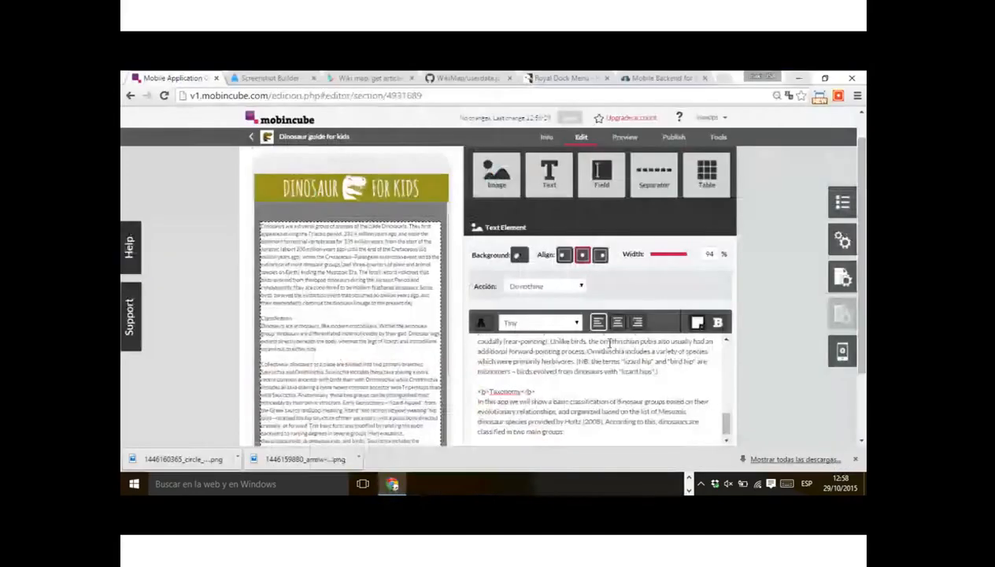
- Apply the copied olive colour code to the bold headings of the intro text in Mobincube
click(697, 323)
drag(648, 414, 709, 422)
key(ctrl+v)
click(734, 320)
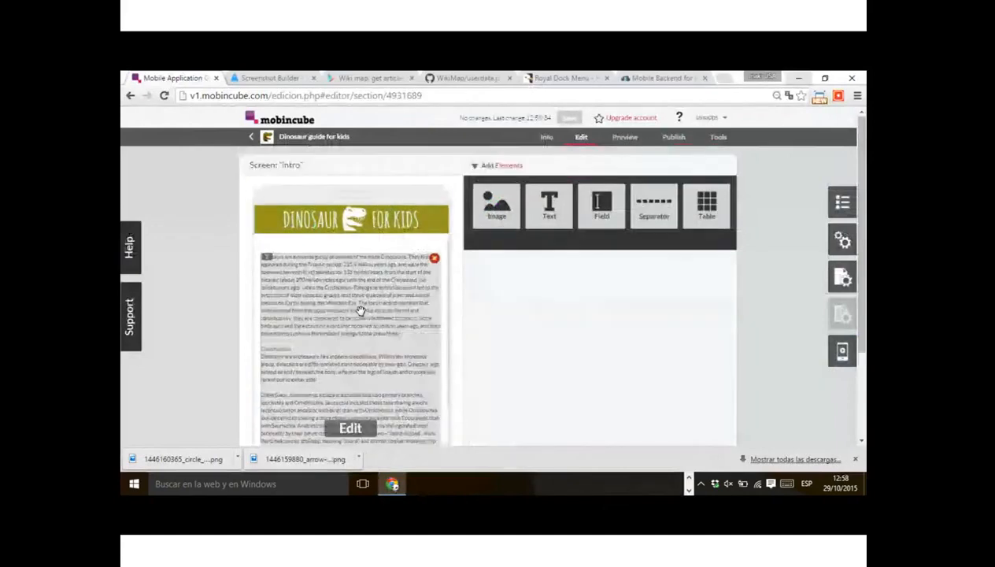
- Add an image element below the intro text and assign trans_128x64.png to it as a spacer
key(alt+Tab)
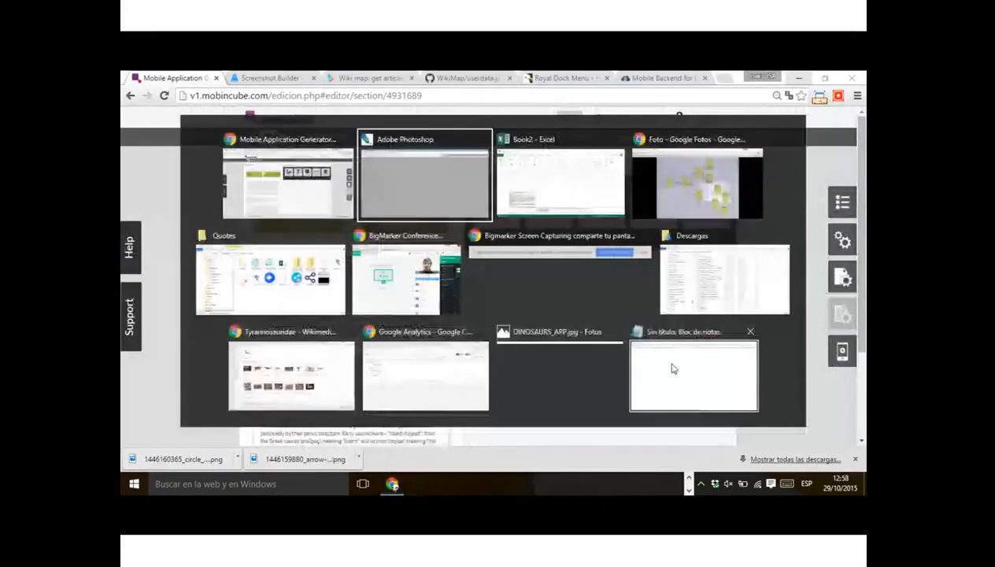
key(alt+Tab)
key(alt+Tab)
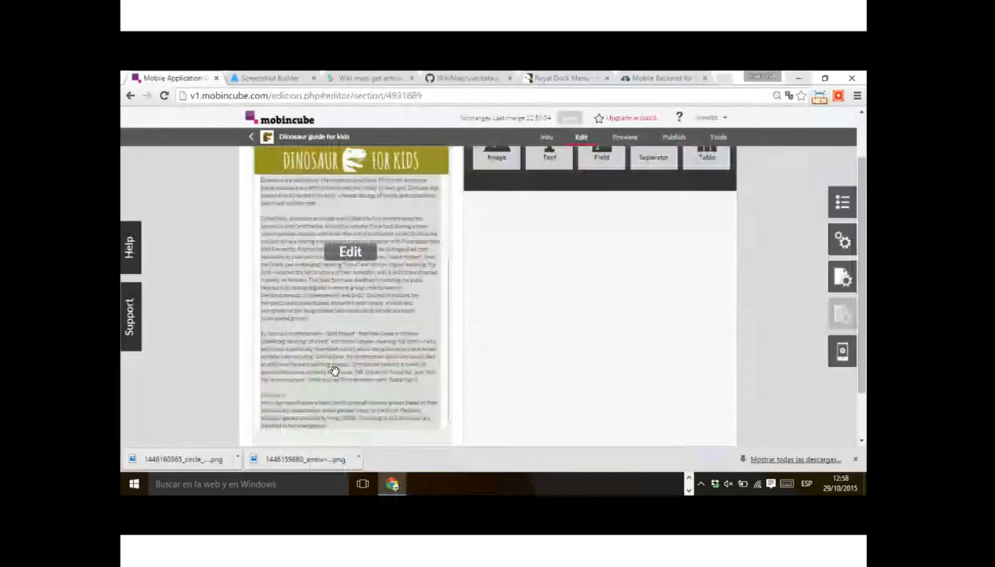
drag(499, 158, 484, 172)
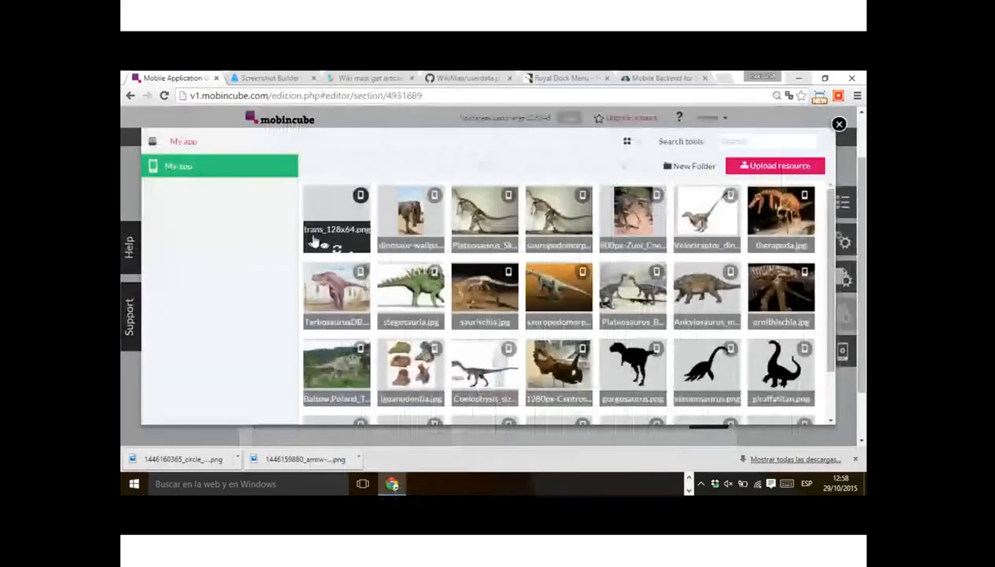
click(315, 240)
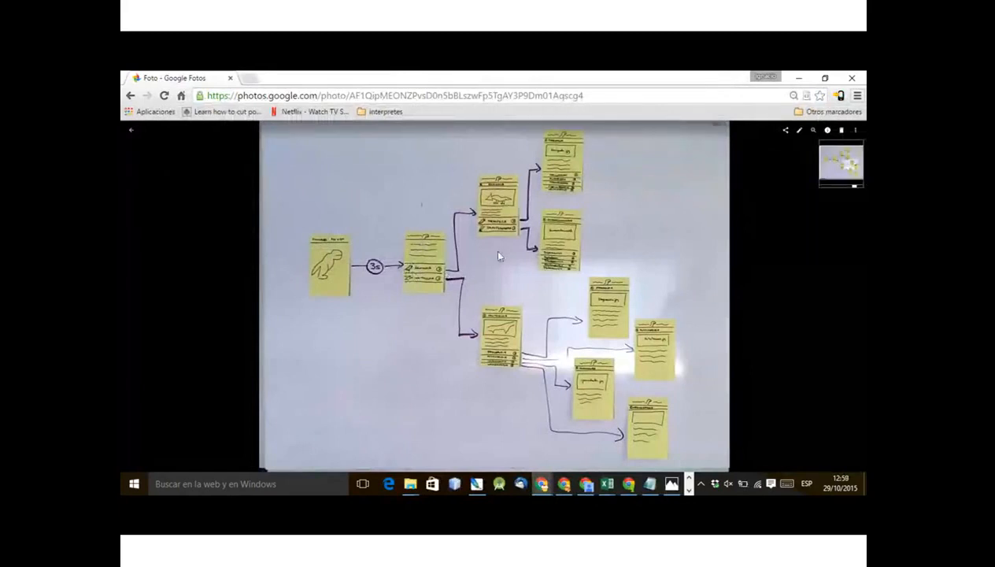
- Consult the flow sketch in Google Photos and add a table below the intro text with three cells of 20%, 70% and 10% width
key(ctrl+plus)
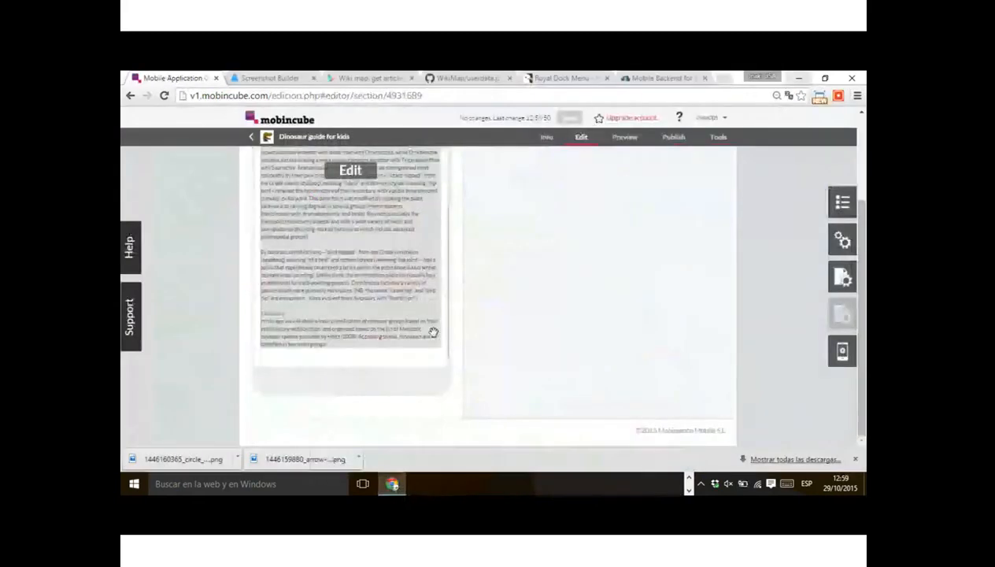
click(433, 332)
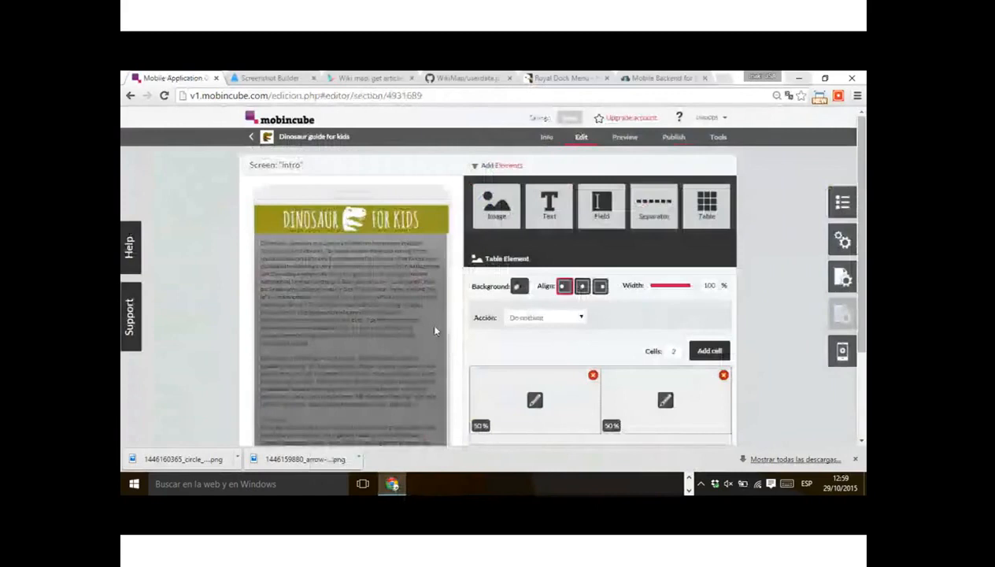
scroll(460, 292, down, 3)
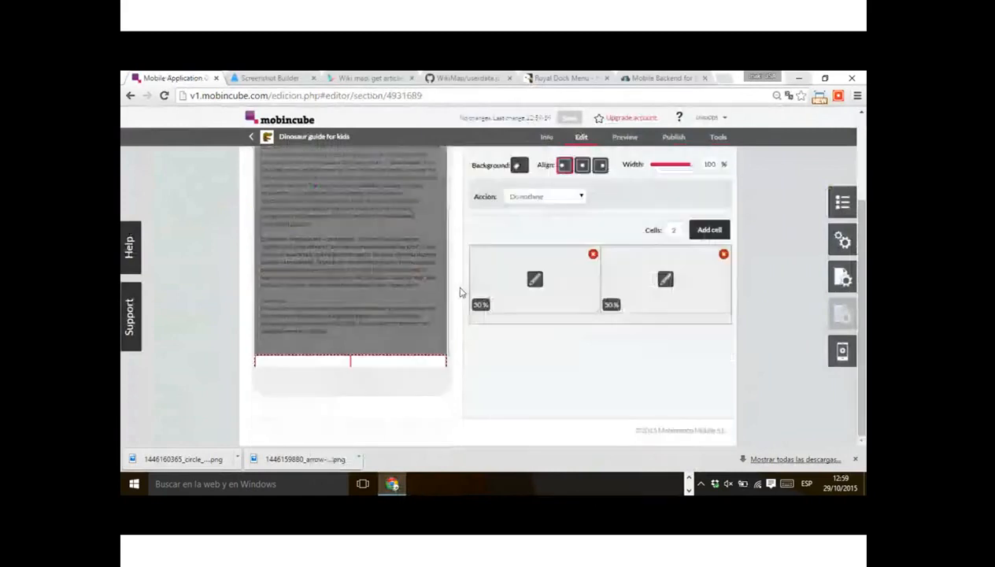
drag(600, 287, 526, 284)
drag(650, 281, 707, 280)
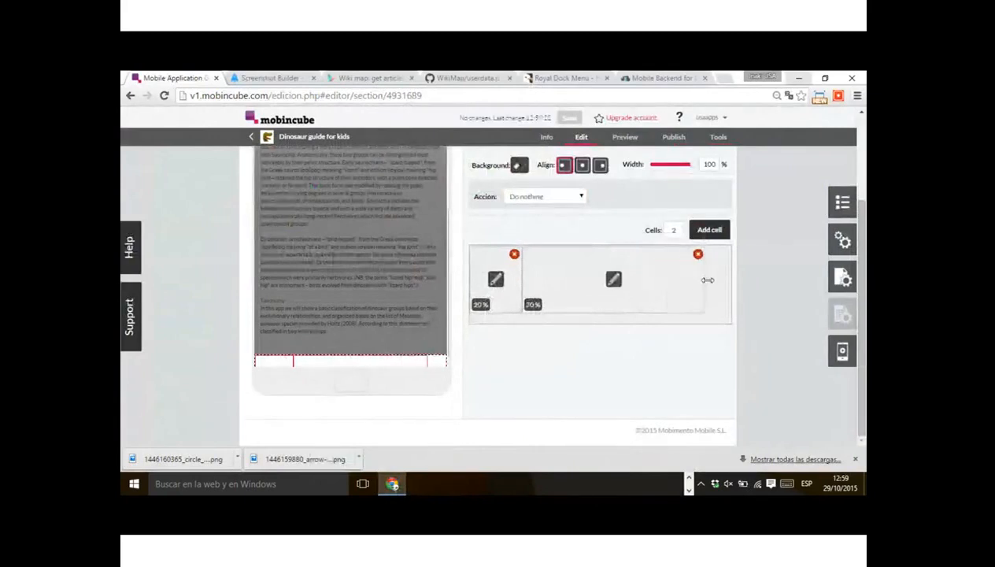
click(710, 230)
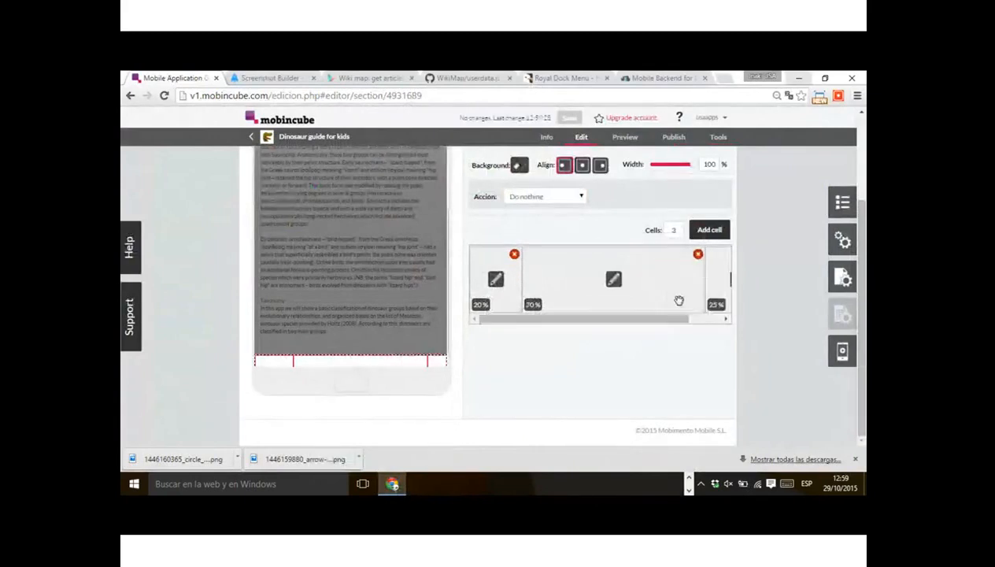
drag(725, 287, 686, 291)
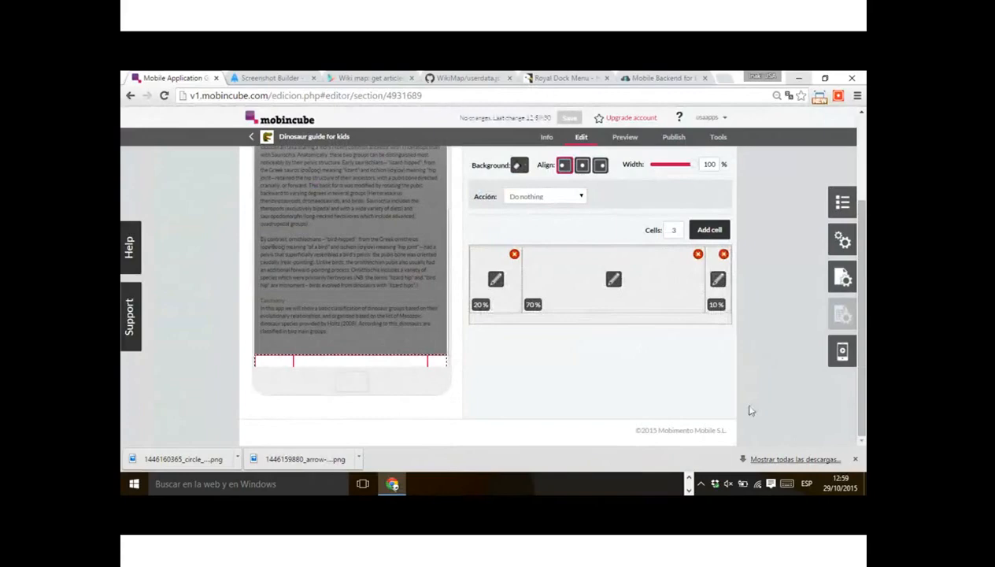
- Add an image element to the table's 20% cell and assign gorgosaurus.png to it
scroll(749, 384, up, 3)
drag(503, 208, 506, 390)
scroll(793, 335, down, 3)
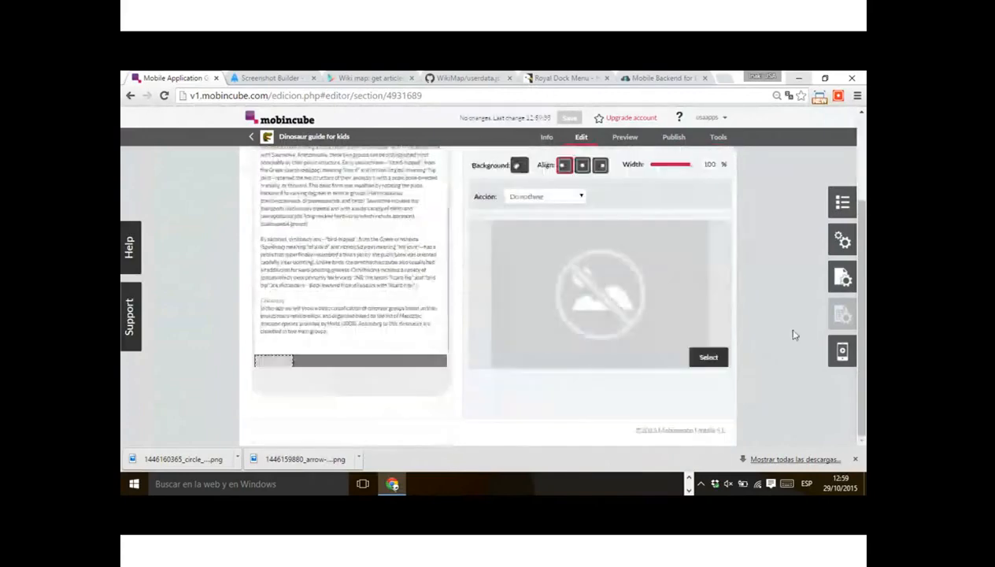
click(705, 358)
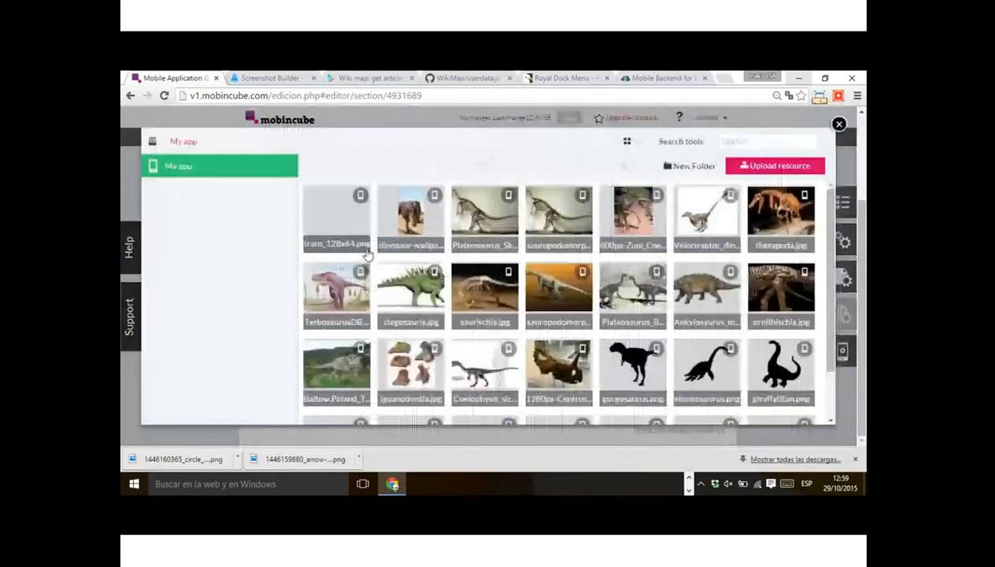
mouse_move(611, 401)
click(608, 396)
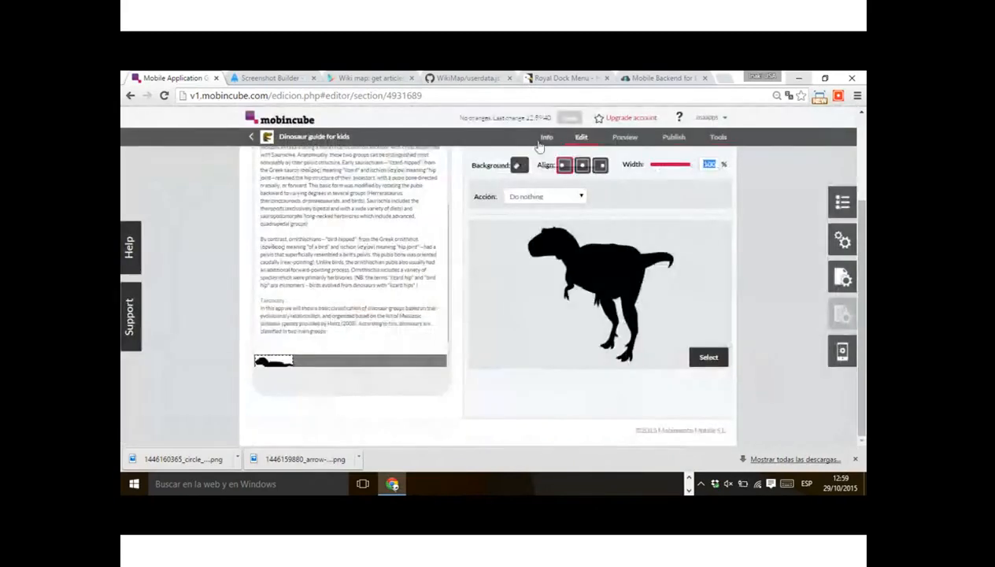
- Set the dinosaur image's width to 85% and align it to the centre of its cell
text(85)
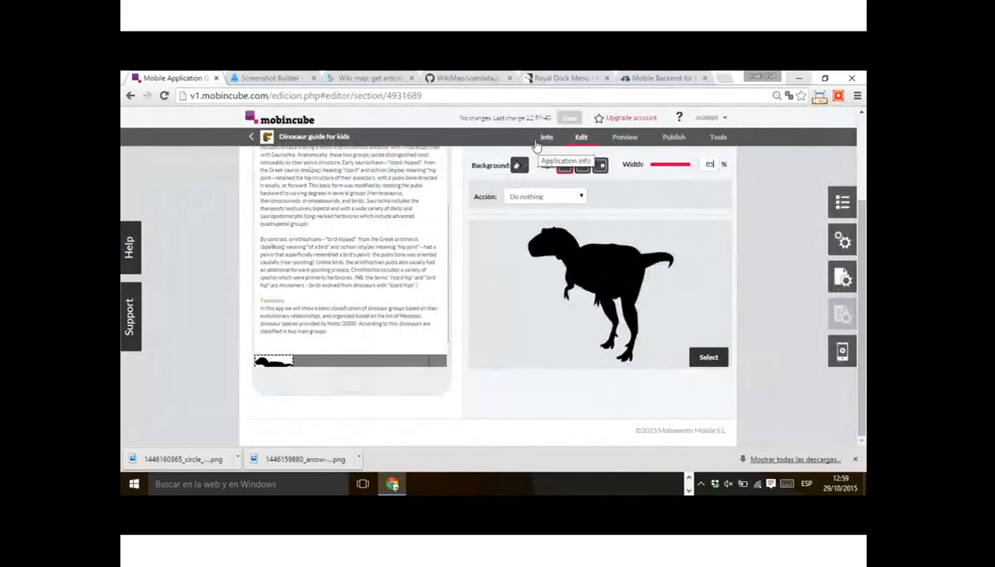
click(580, 168)
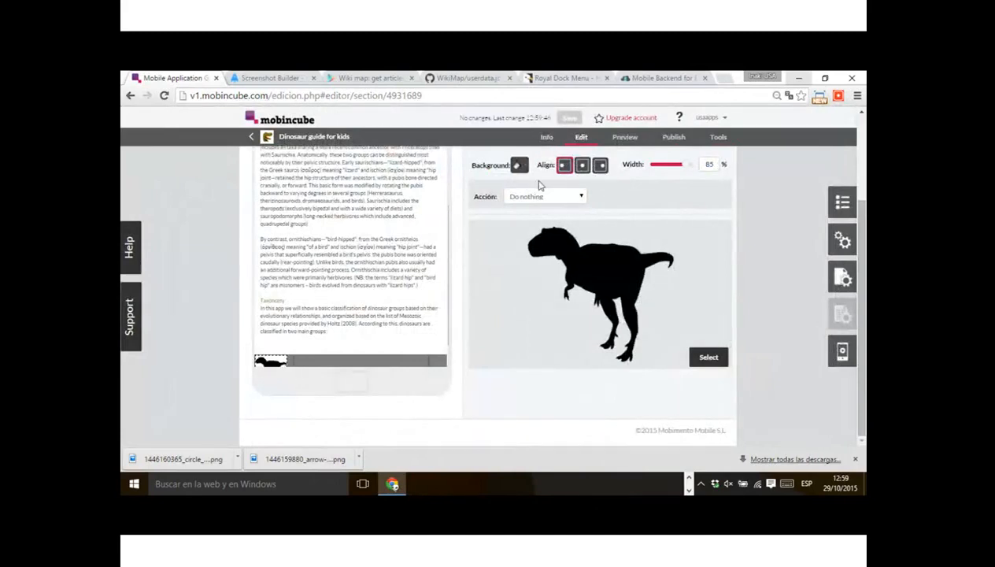
click(581, 167)
click(189, 370)
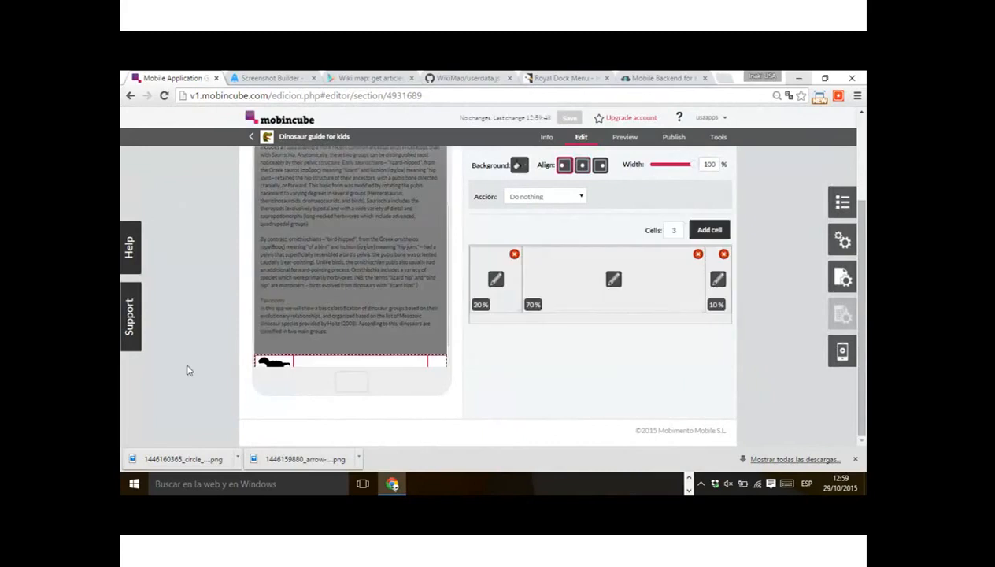
scroll(322, 294, down, 1)
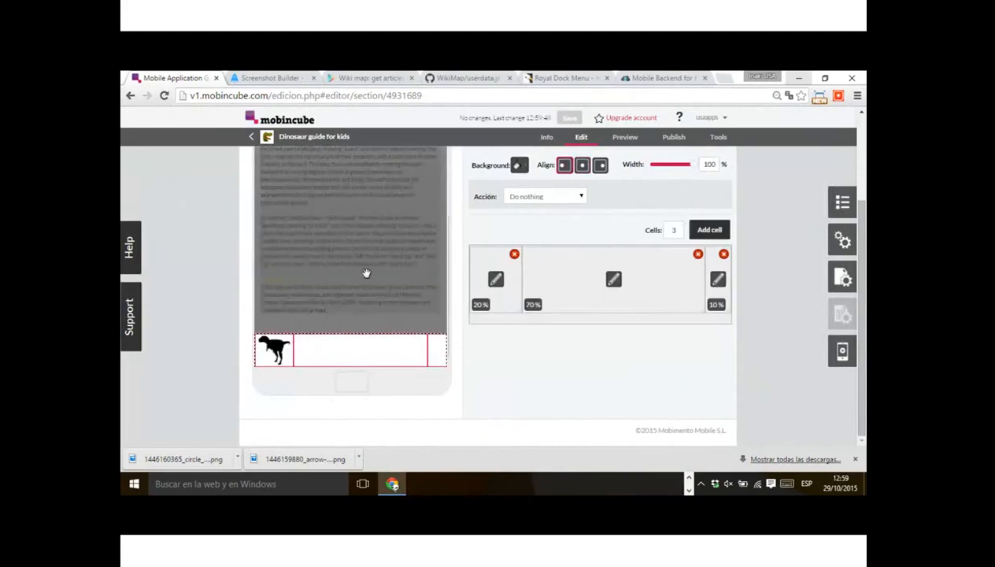
- Add a text element reading "Saurischia" to the table's 70% cell
scroll(414, 287, up, 3)
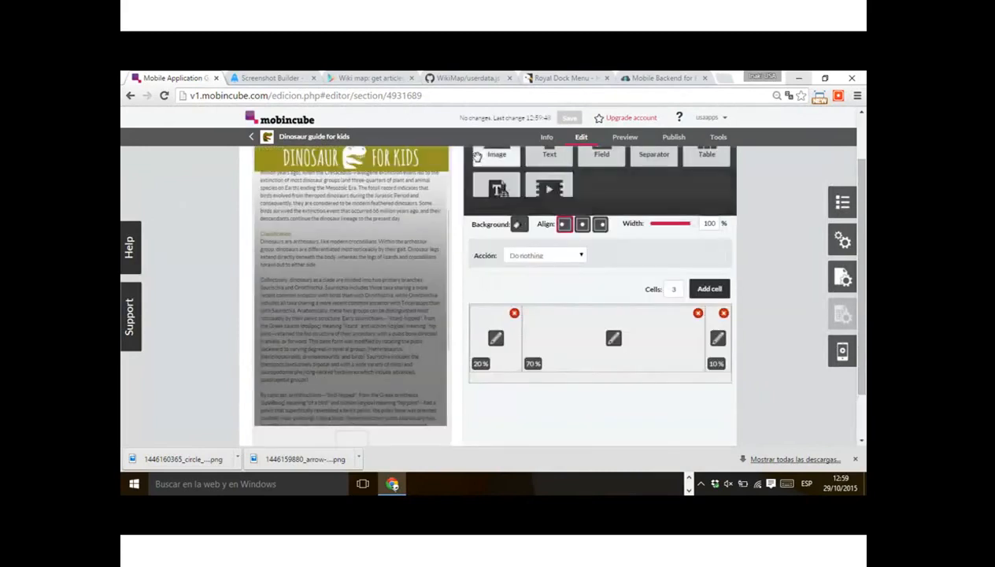
drag(496, 193, 575, 335)
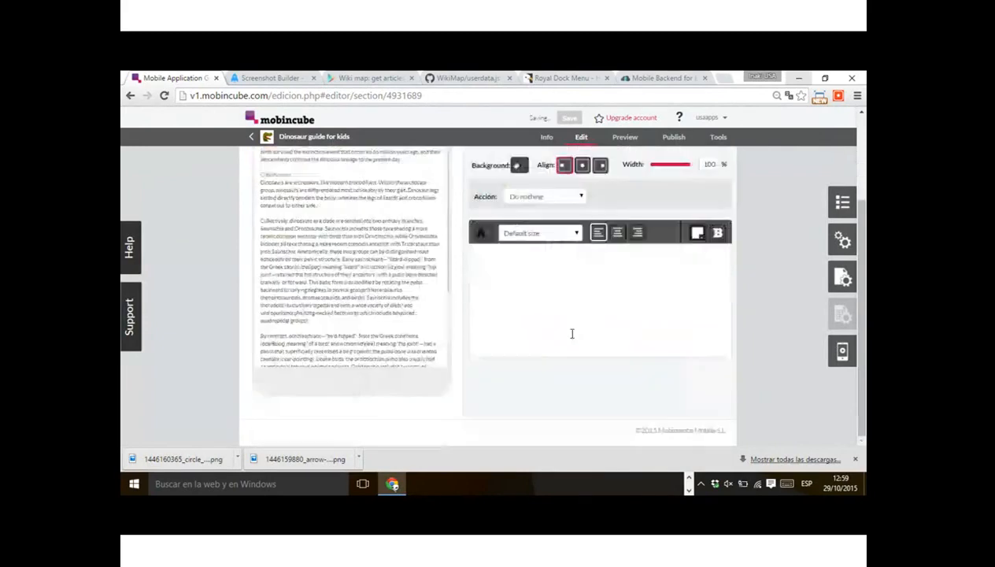
click(564, 290)
click(565, 290)
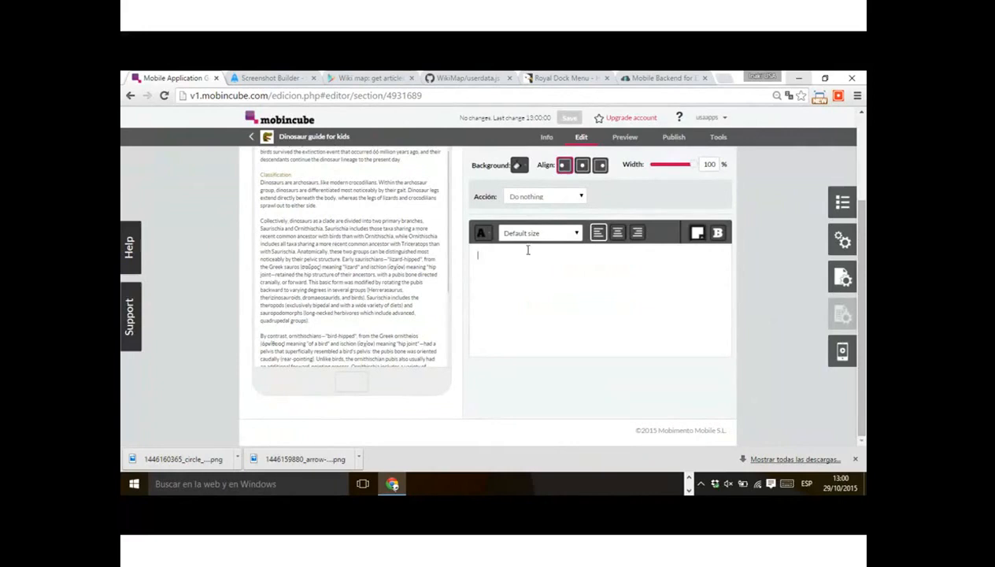
text(Saurischia)
scroll(412, 237, down, 3)
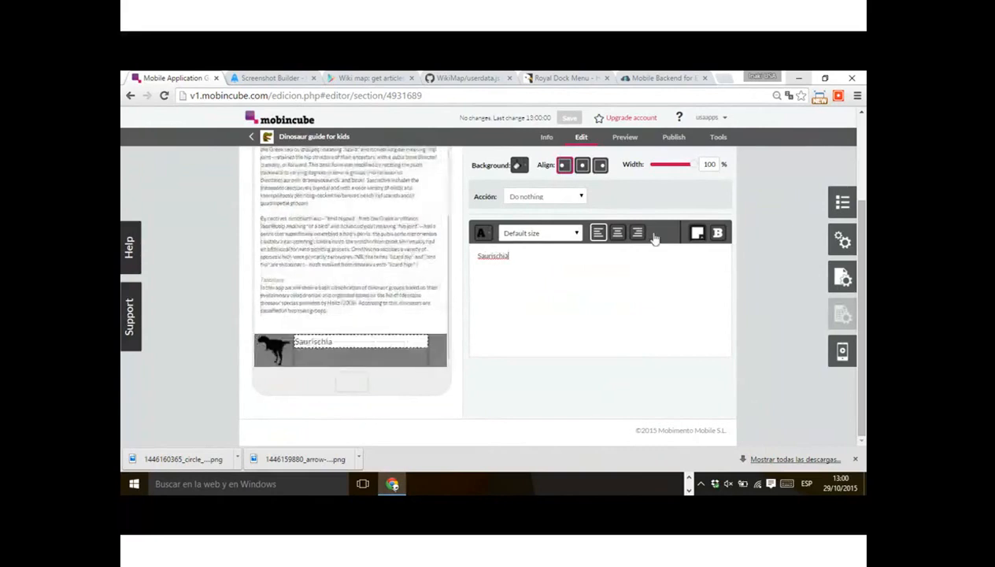
- Set the "Saurischia" text element's width to 92% and align it to the centre
double_click(711, 165)
text(92)
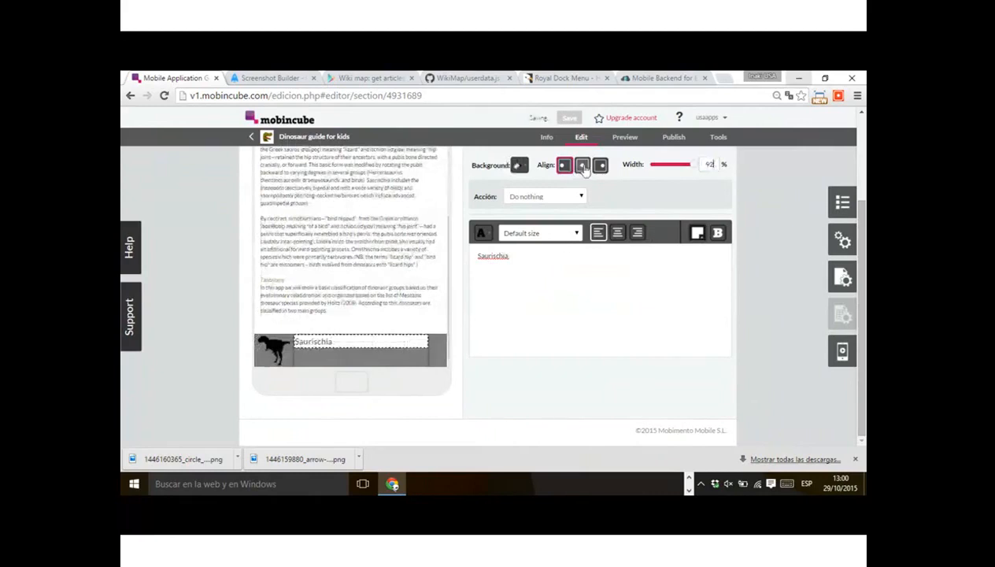
click(583, 167)
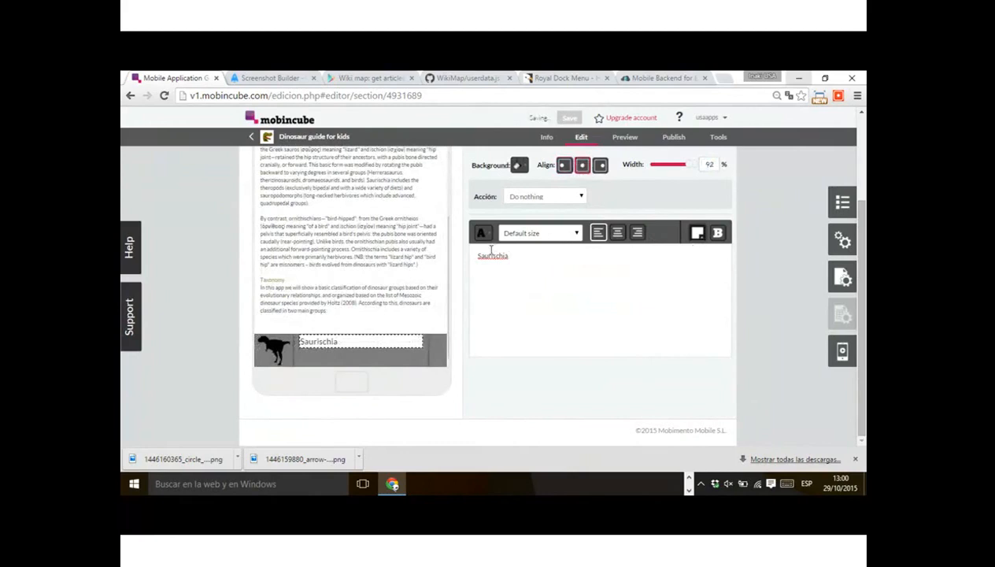
click(193, 387)
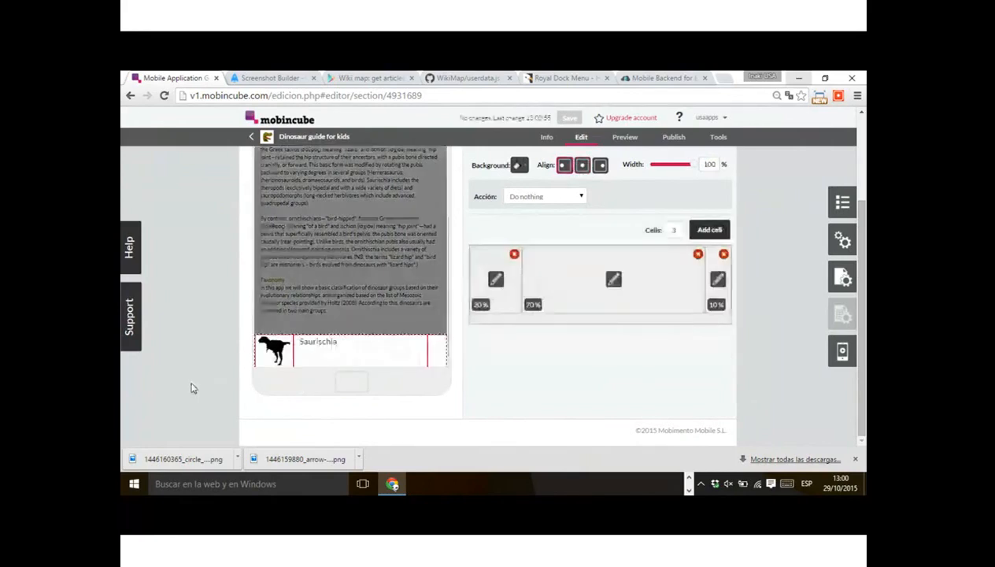
- Set the vertical alignment of all three table cells to middle
click(600, 282)
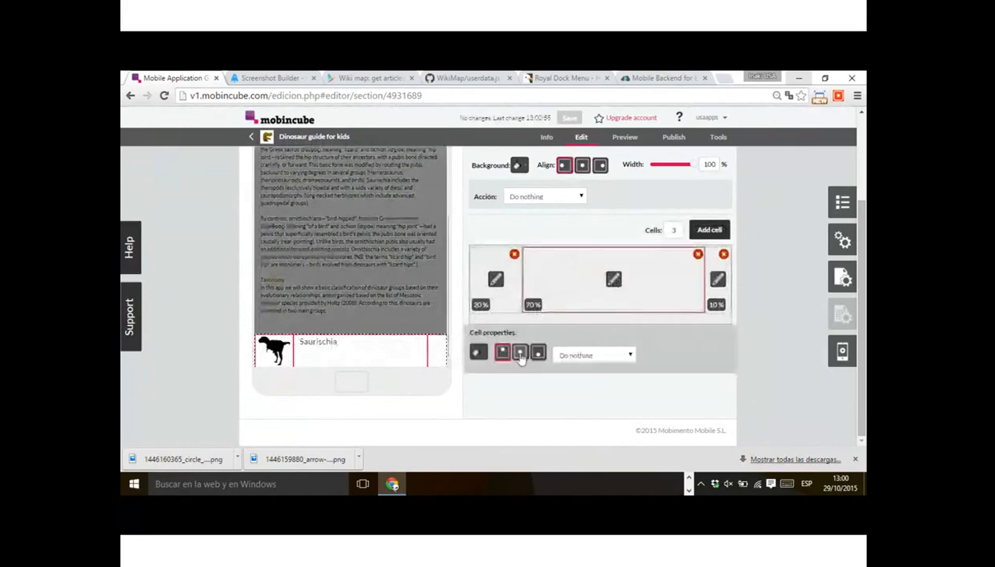
click(520, 354)
click(492, 285)
click(522, 355)
click(717, 281)
- Add an image element to the table's 10% cell
scroll(411, 344, up, 3)
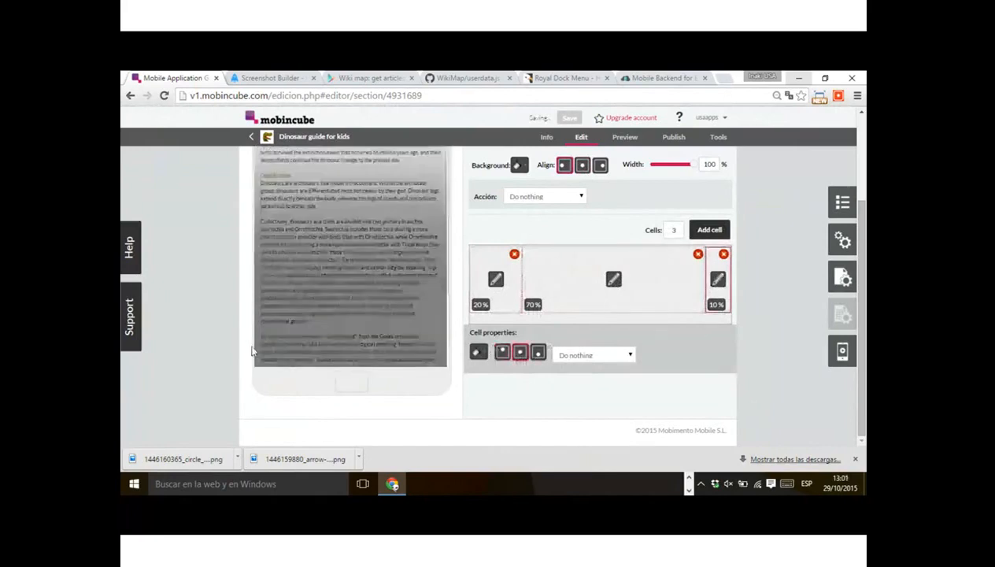
scroll(233, 263, up, 2)
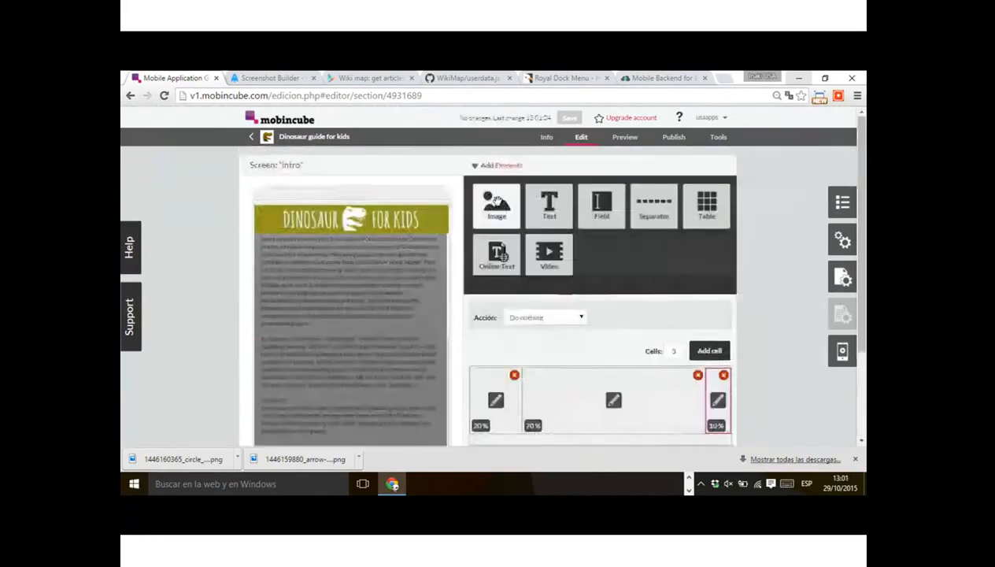
click(497, 201)
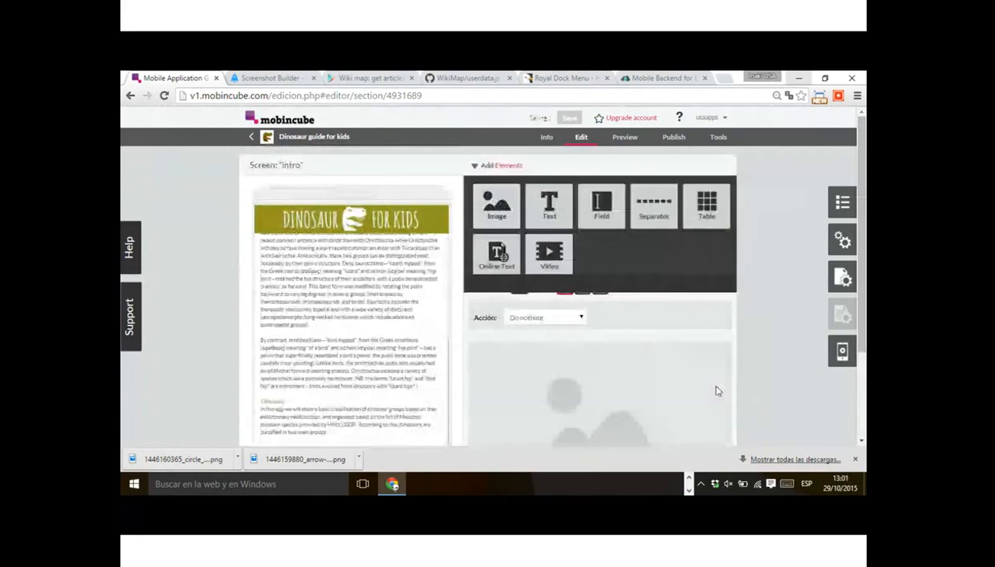
- Try to choose a picture from the resource library for the image element in the 10% cell
click(722, 388)
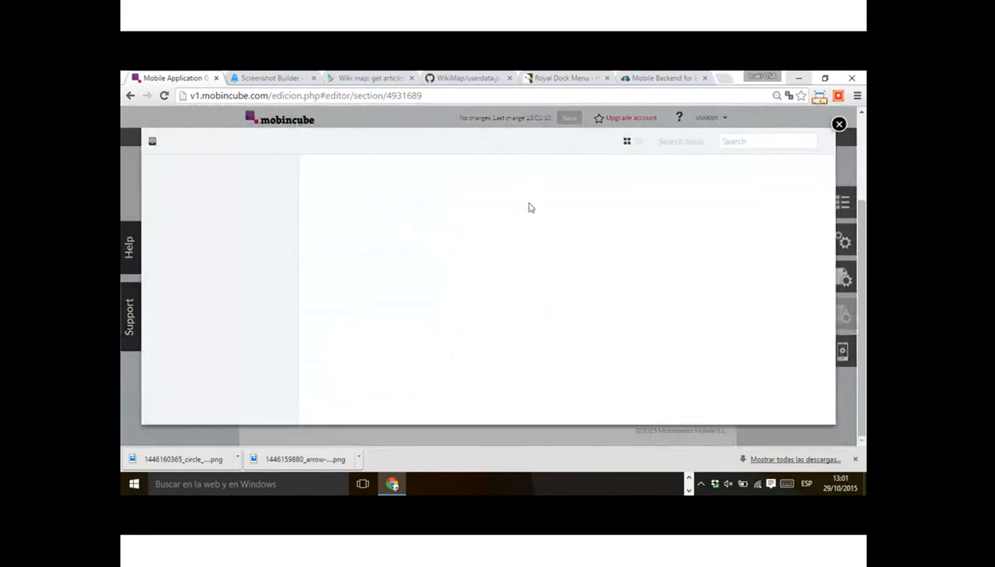
click(839, 126)
click(712, 358)
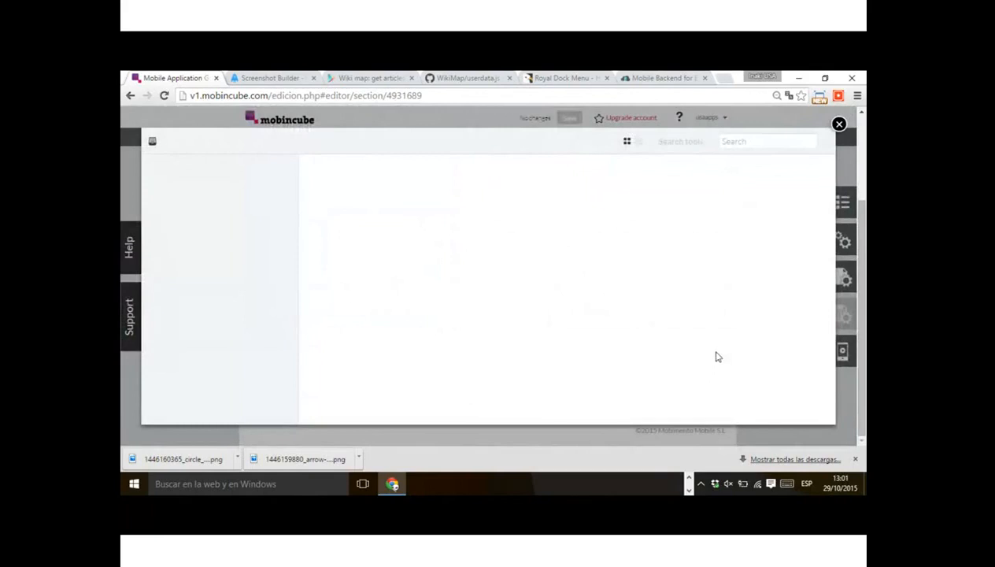
click(839, 123)
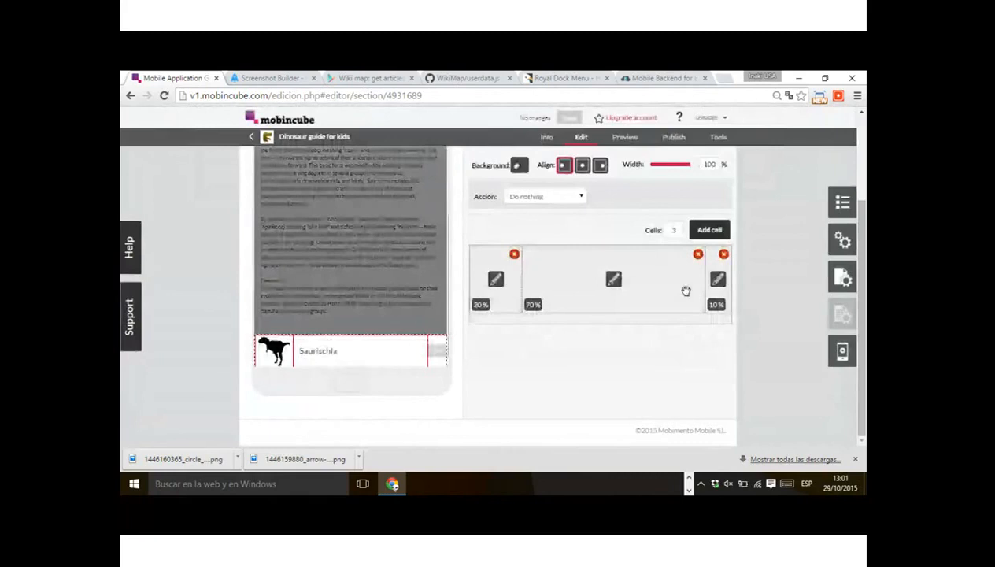
click(433, 351)
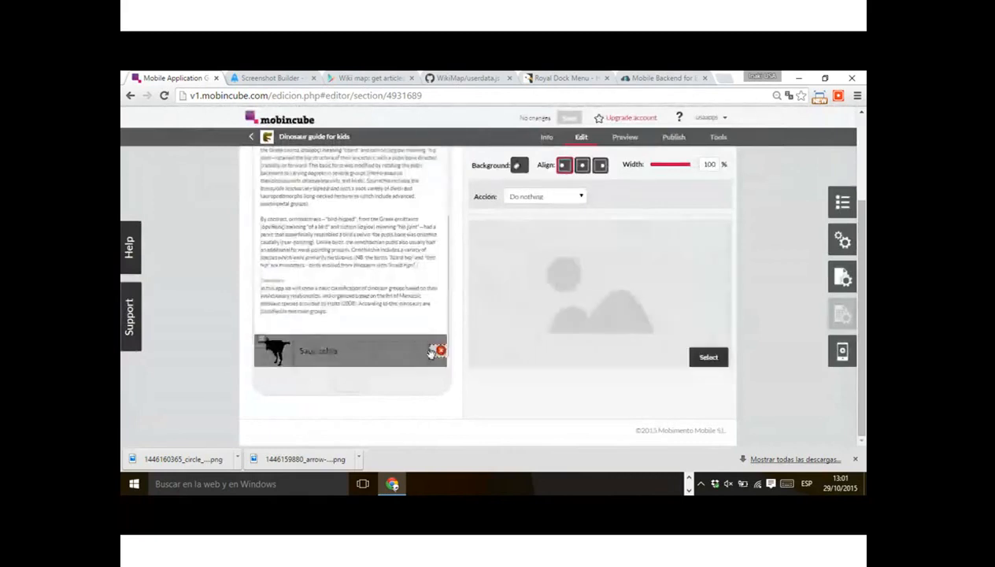
click(706, 356)
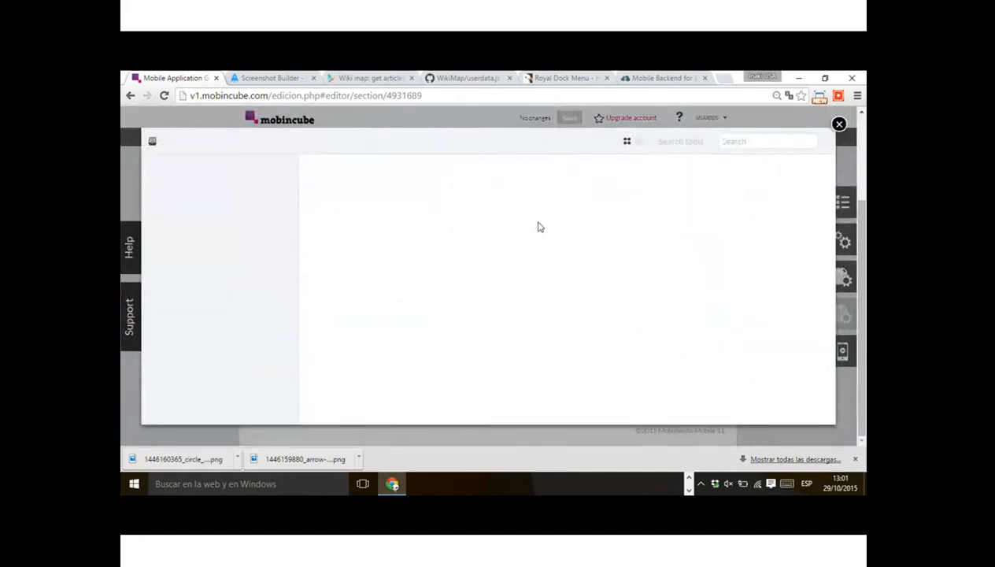
click(839, 124)
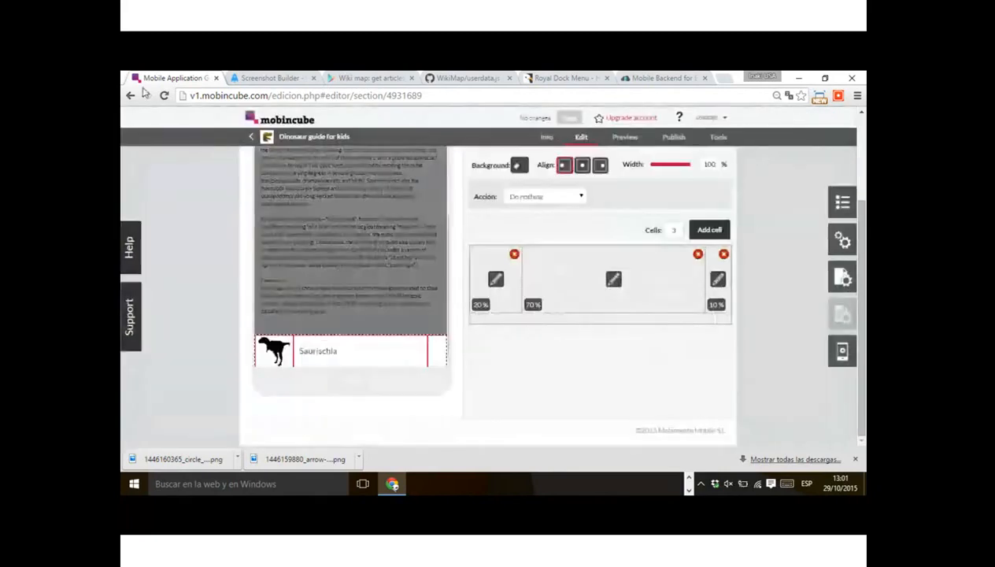
- Deselect the table and reload the editor page
click(170, 165)
scroll(502, 179, up, 3)
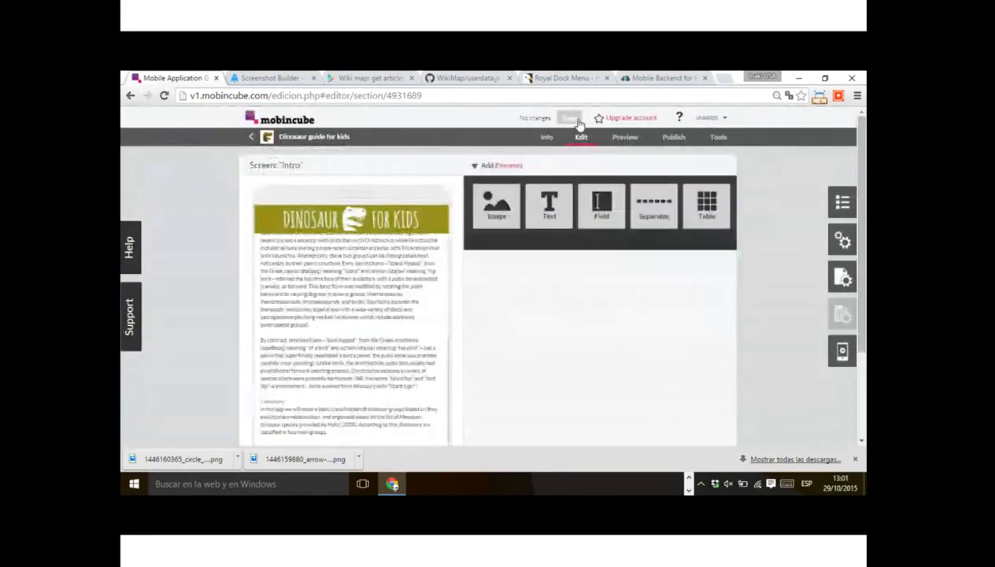
click(164, 95)
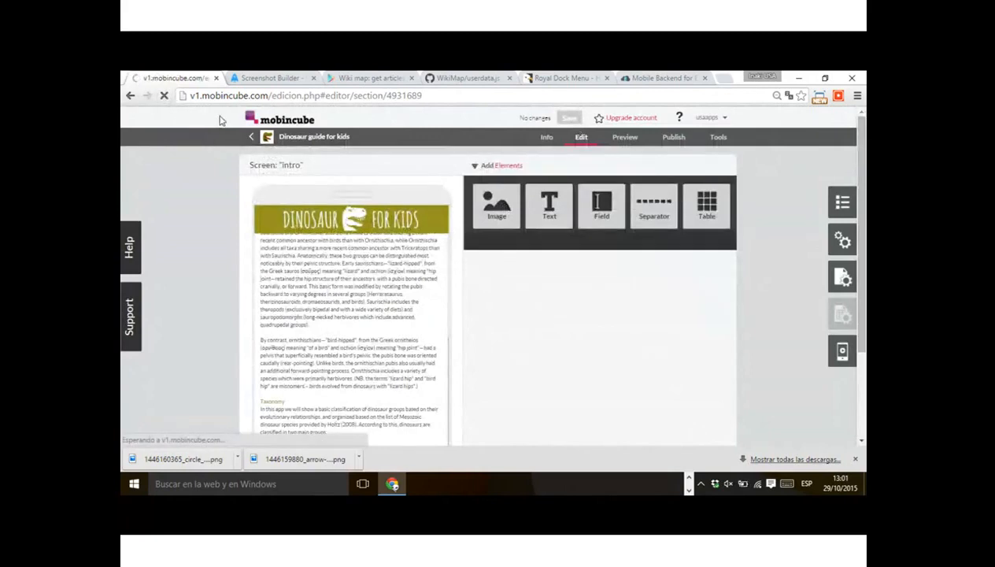
- Try to add another image element to the Saurischia table's 10% cell and select its picture
scroll(240, 316, down, 1)
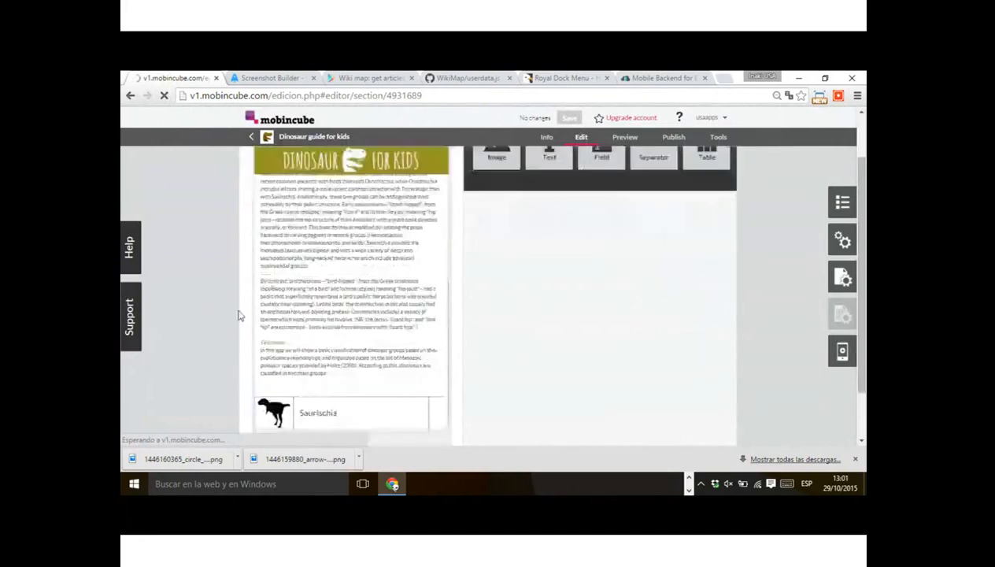
scroll(240, 316, down, 1)
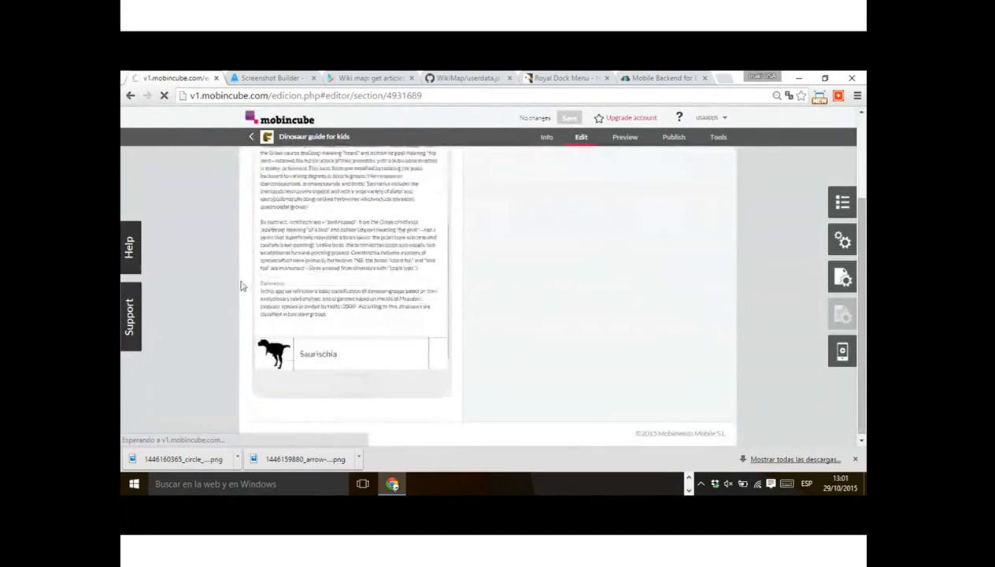
click(382, 348)
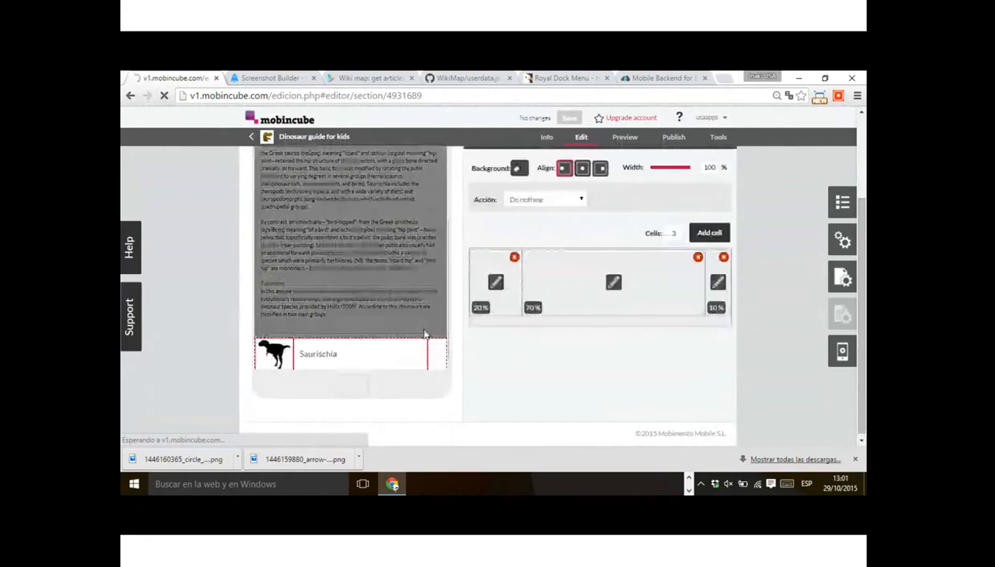
scroll(533, 214, up, 1)
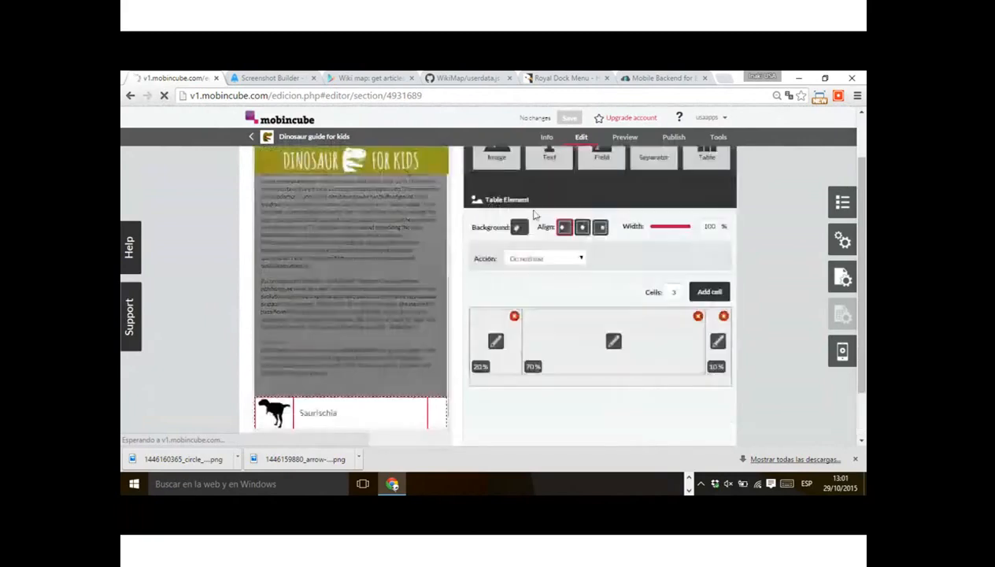
drag(505, 159, 720, 334)
click(709, 419)
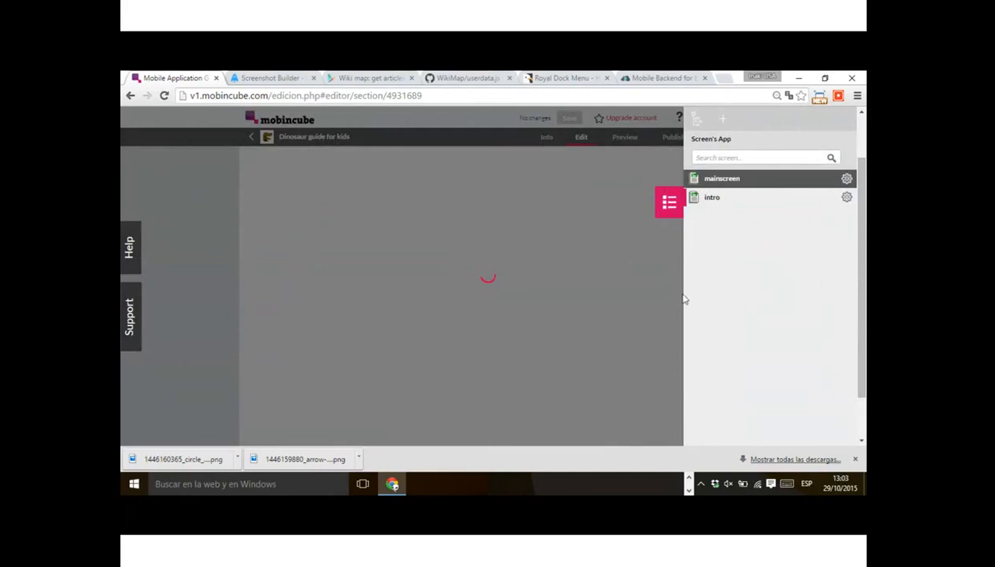
- Collapse the app's screen list and close the two Wiki map browser tabs
click(668, 199)
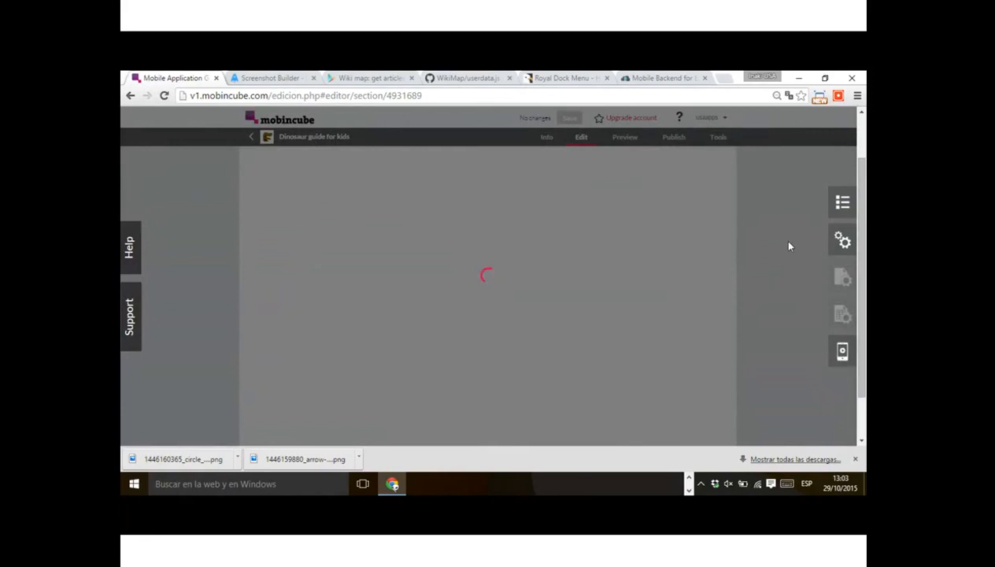
middle_click(369, 78)
middle_click(369, 78)
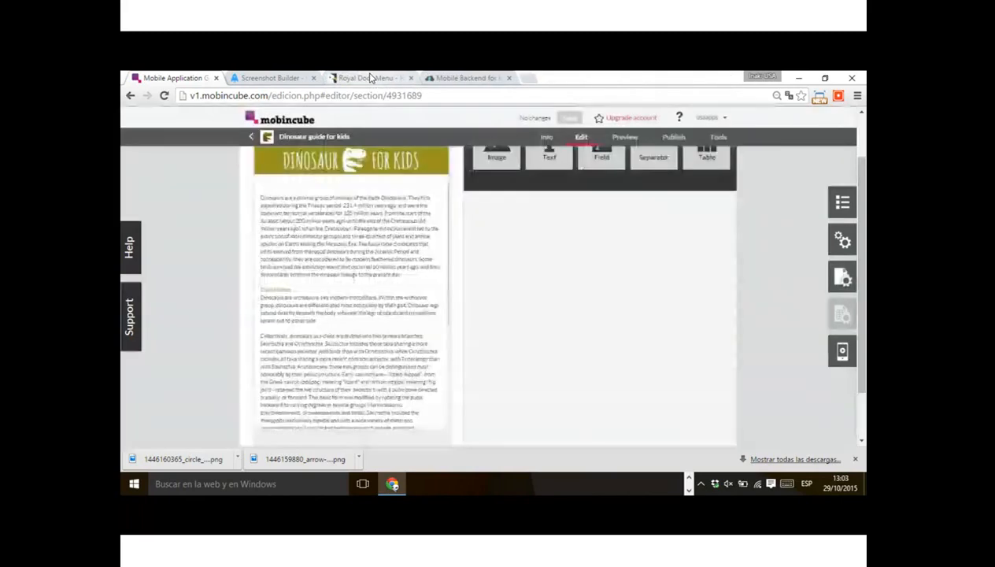
- Delete the extra image element from the Saurischia table's 10% cell and confirm the deletion
scroll(306, 345, down, 2)
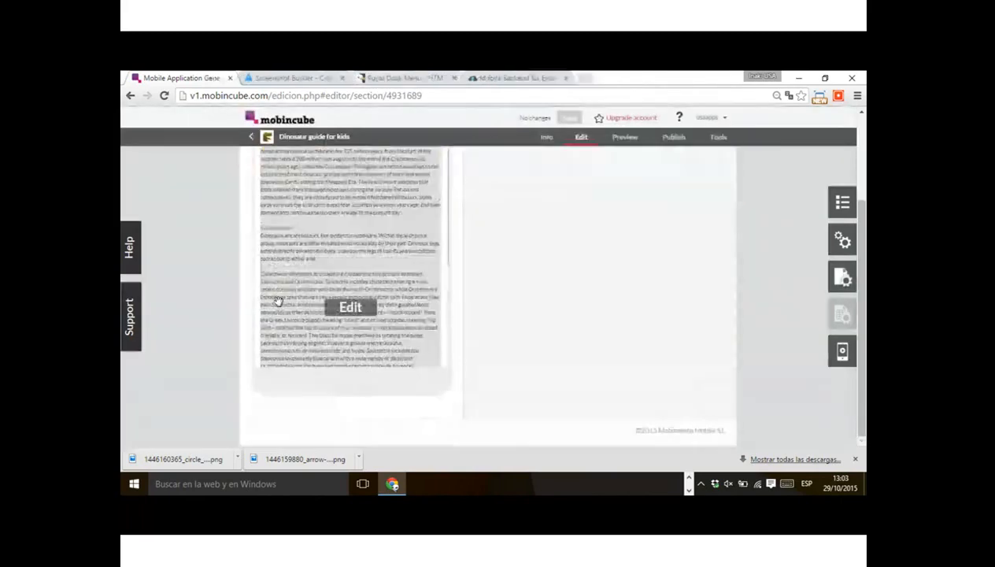
scroll(278, 301, down, 3)
click(400, 345)
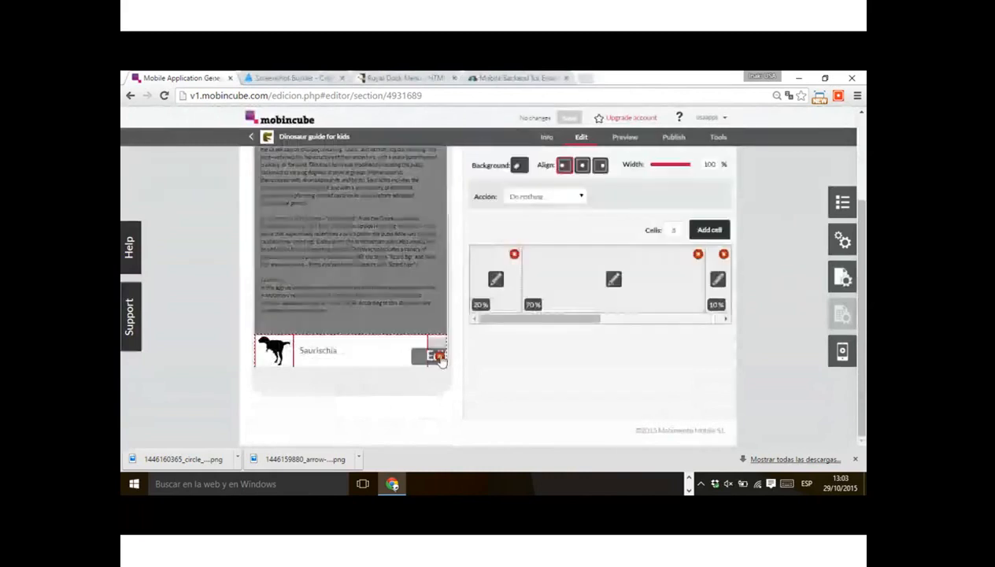
click(438, 358)
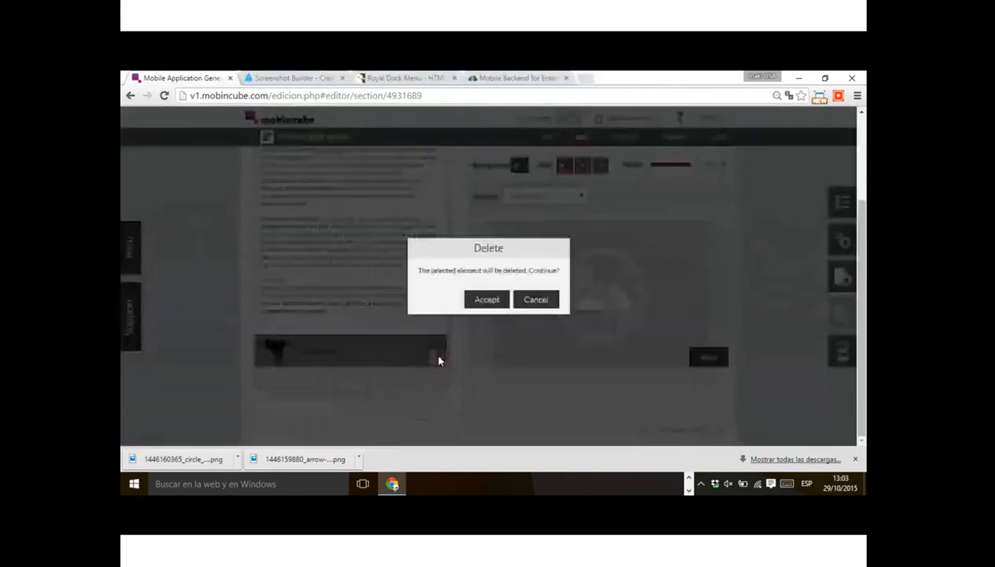
click(492, 299)
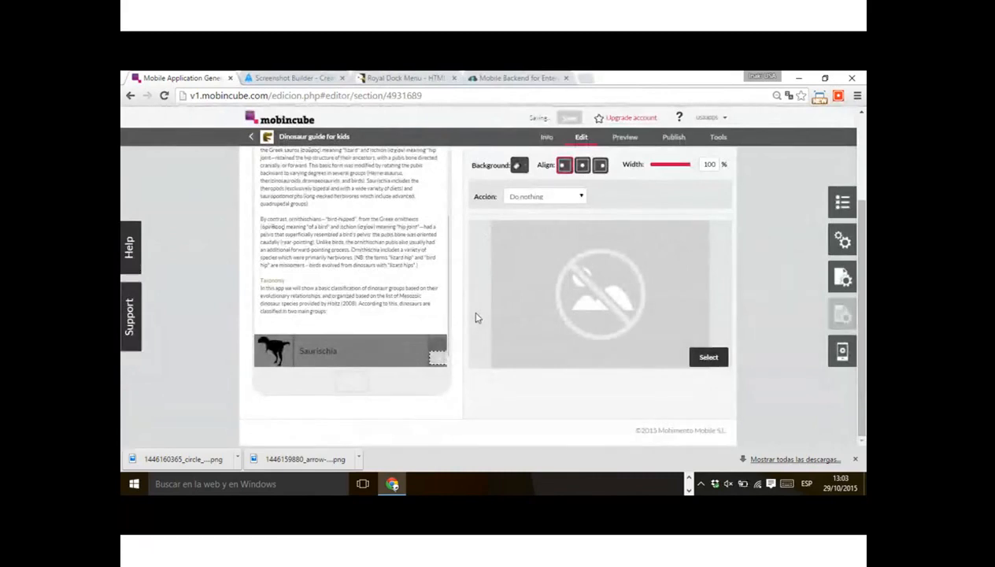
mouse_move(435, 352)
click(378, 282)
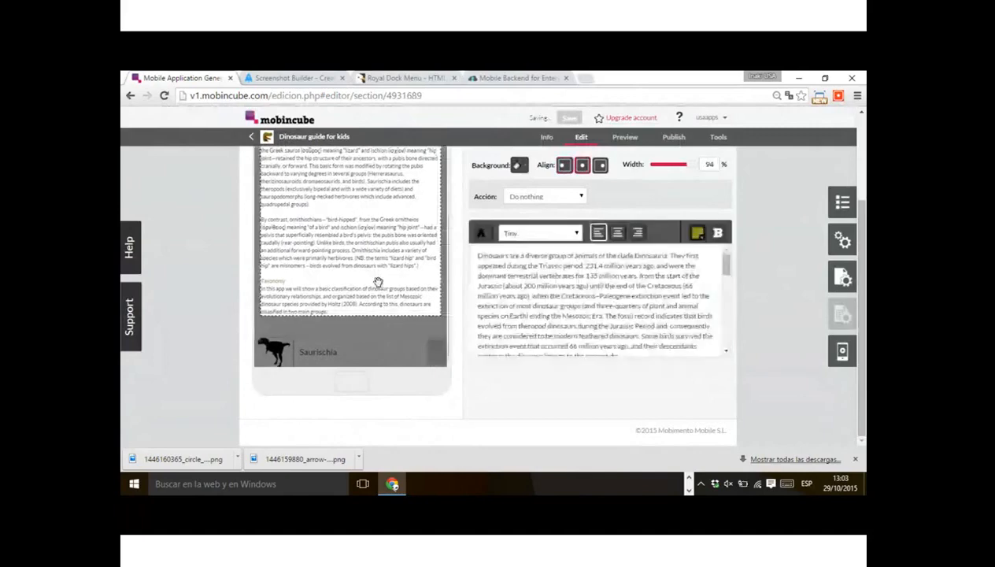
- Choose the right-pointing arrow from the app's resource library as the picture for the image in the Saurischia table's 10% cell
click(433, 358)
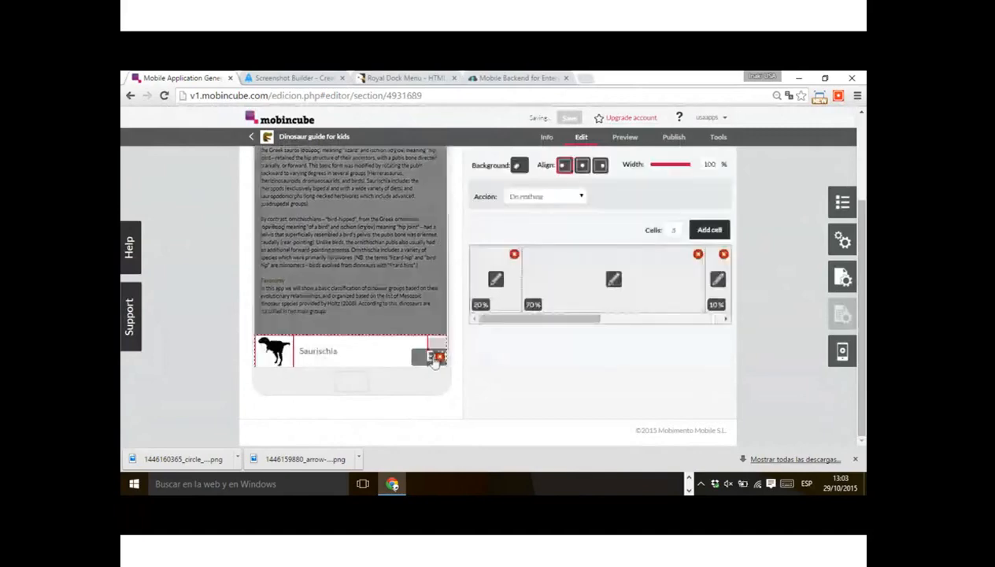
click(438, 352)
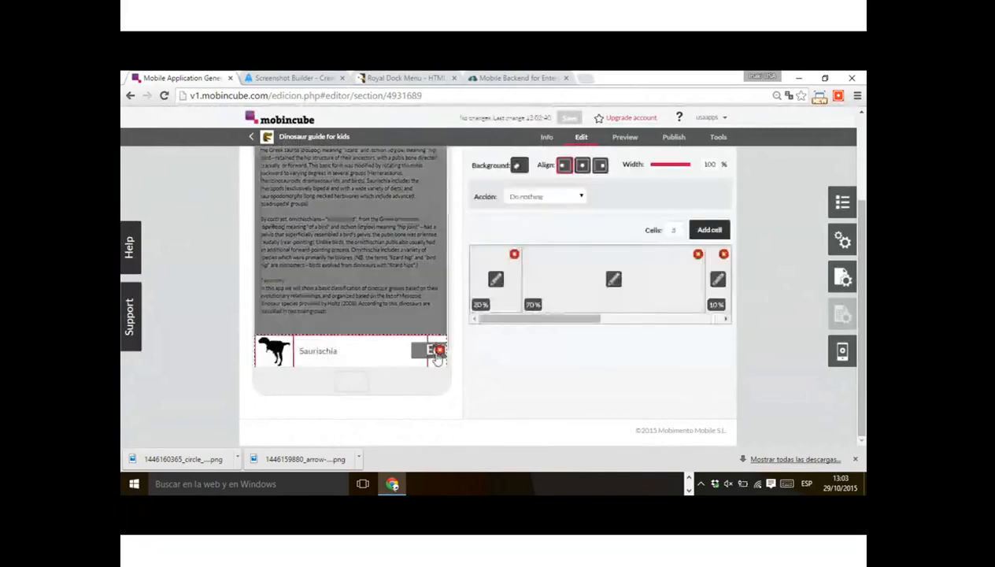
click(711, 358)
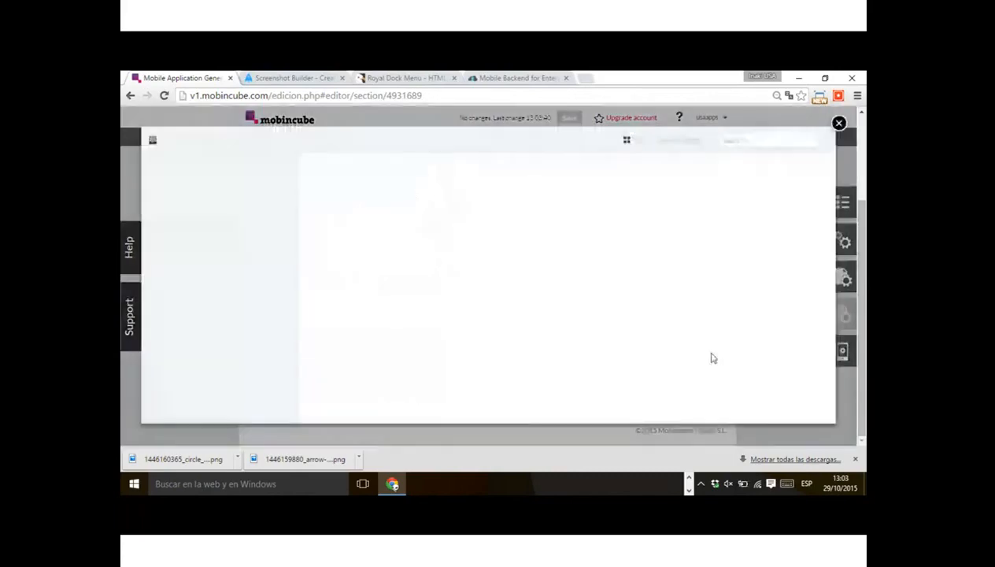
scroll(728, 360, down, 1)
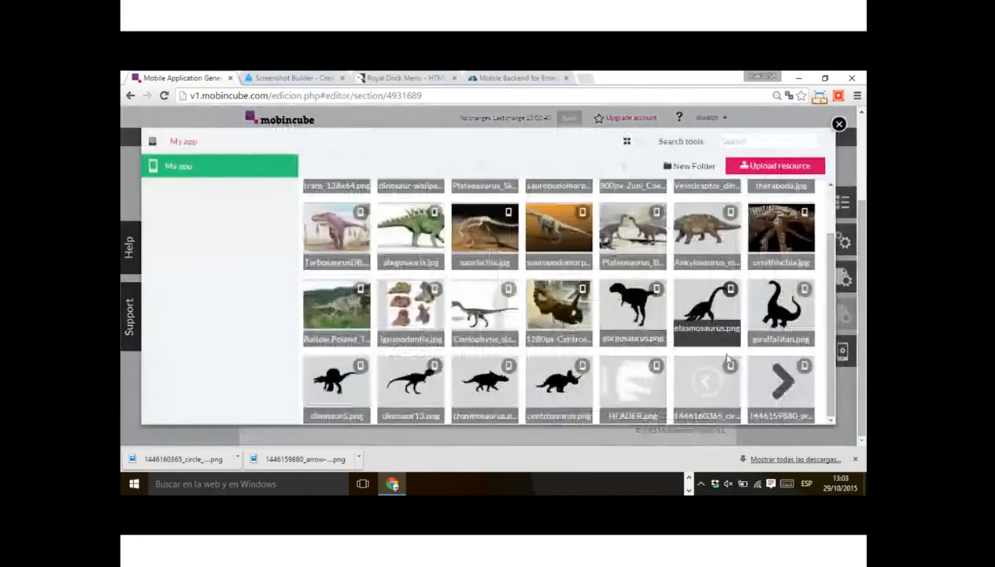
click(729, 364)
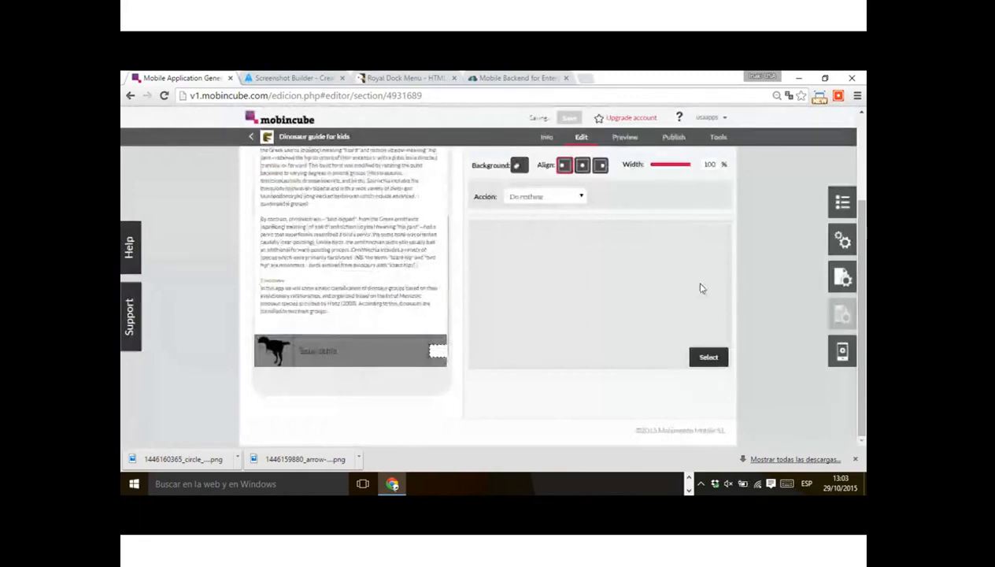
- Try to set the arrow image's width to 78% with centred alignment, then recheck the image in the Saurischia table
drag(689, 165, 677, 166)
click(583, 165)
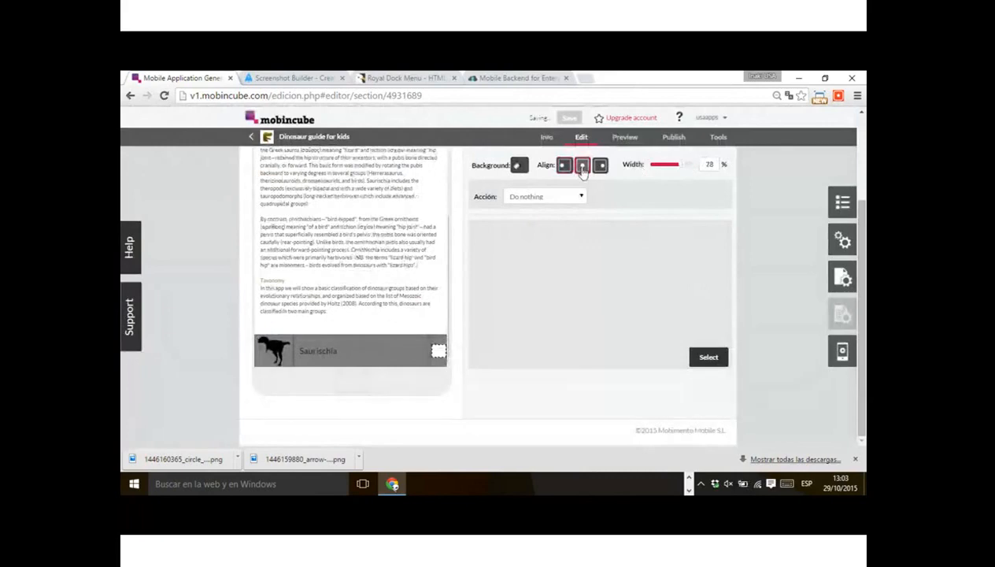
click(710, 358)
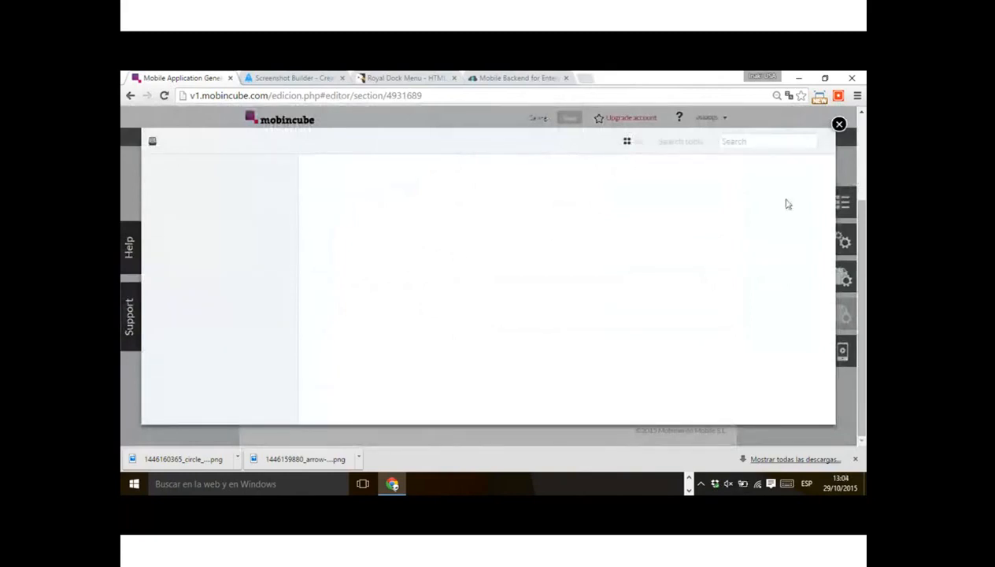
click(839, 124)
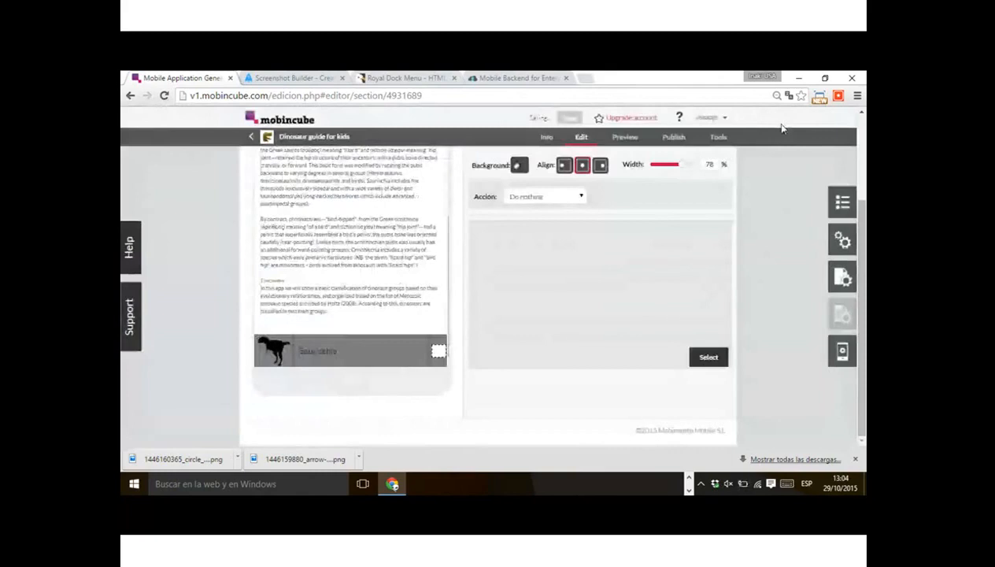
click(753, 217)
click(396, 339)
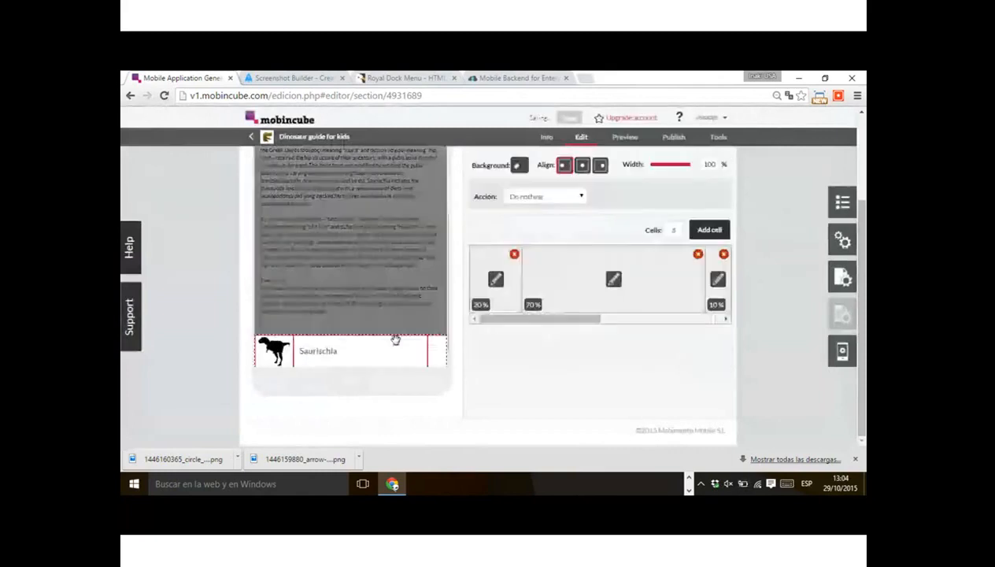
click(431, 356)
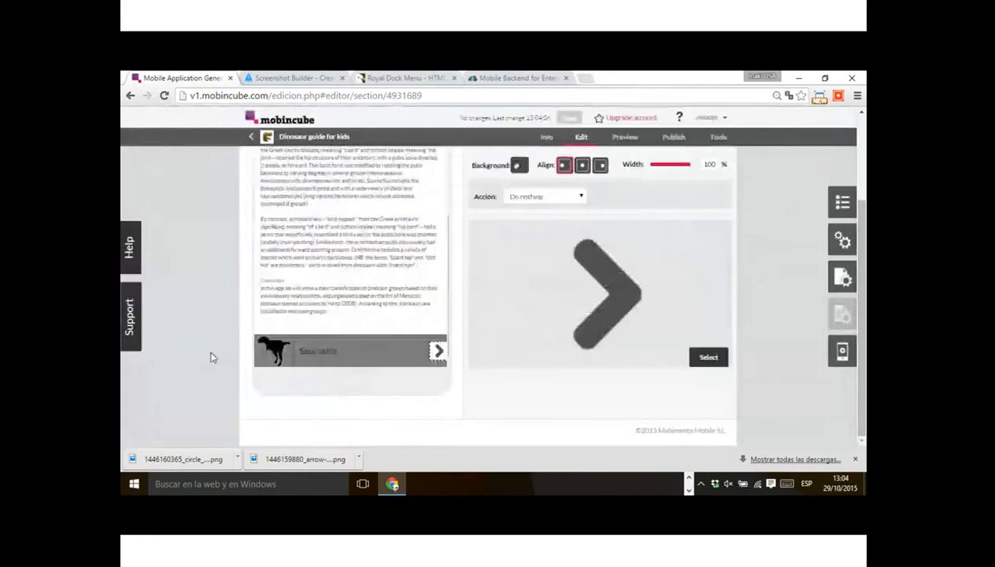
click(199, 341)
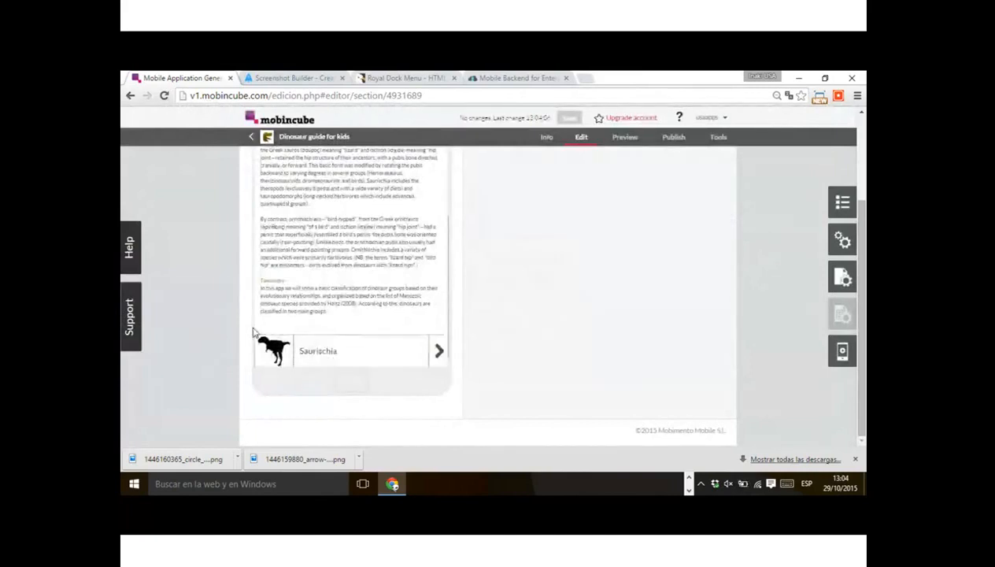
- Add solid-line separators directly above and below the Saurischia table on the Intro screen
mouse_move(325, 355)
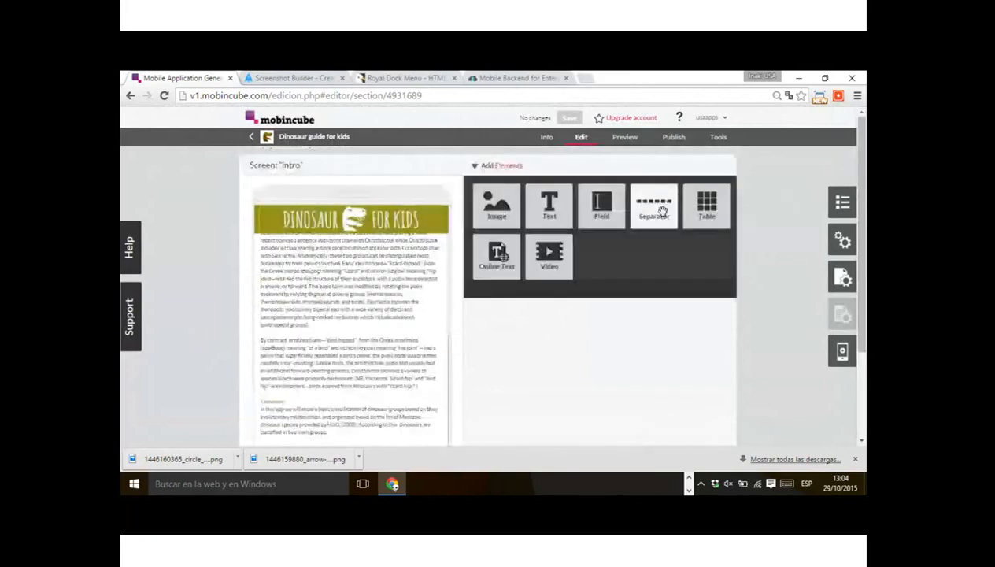
drag(663, 209, 265, 377)
scroll(195, 376, down, 3)
click(407, 337)
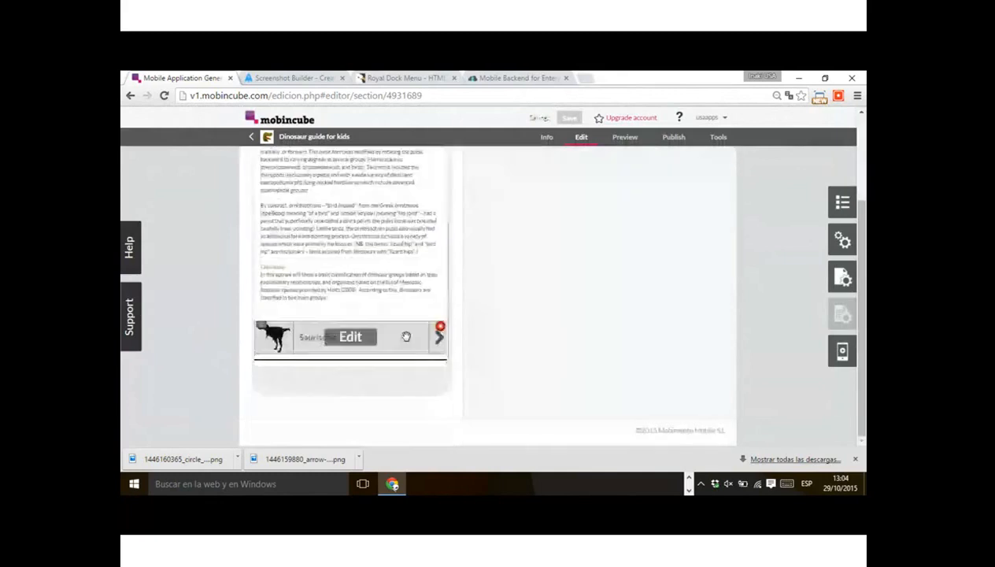
drag(372, 363, 373, 323)
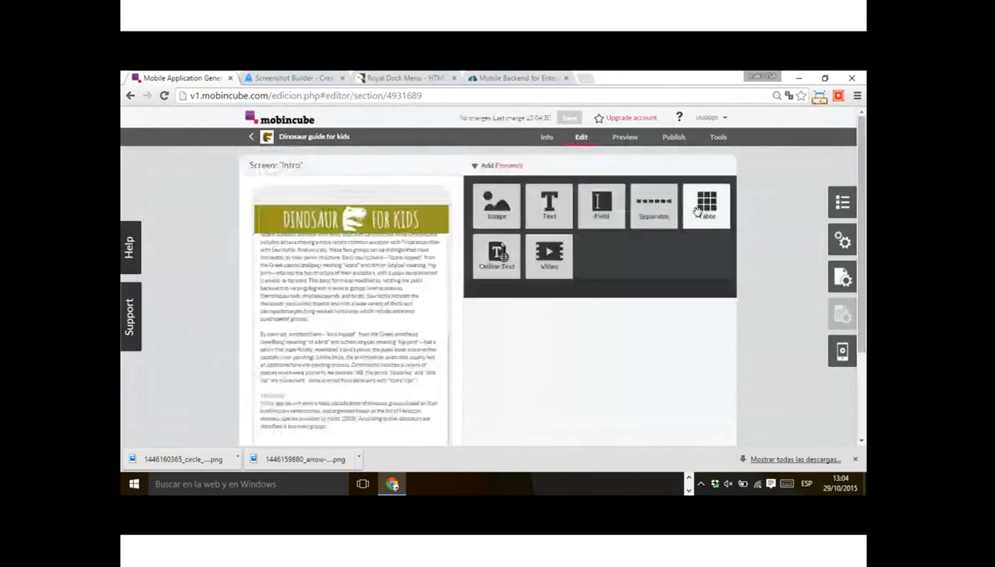
click(653, 207)
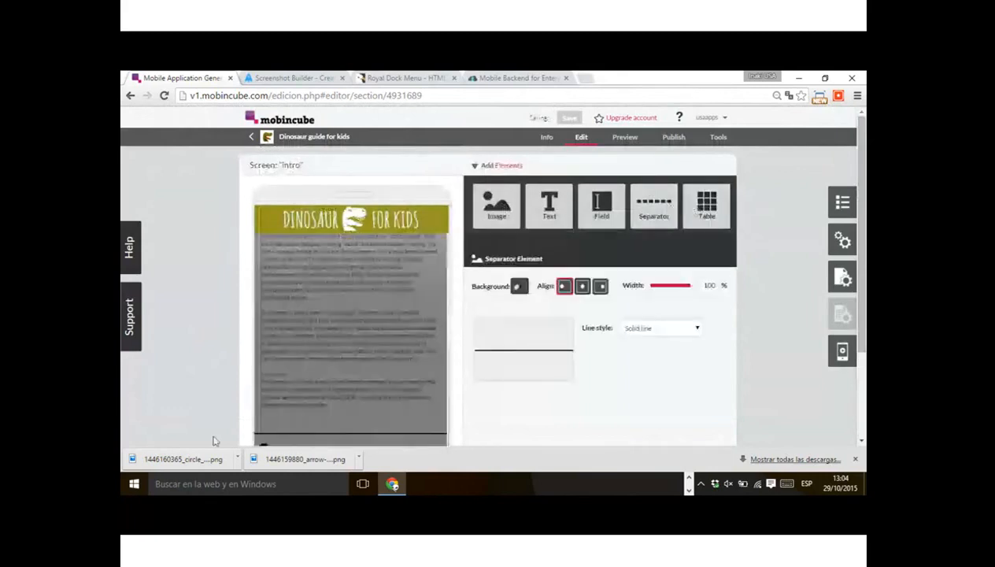
scroll(233, 368, down, 5)
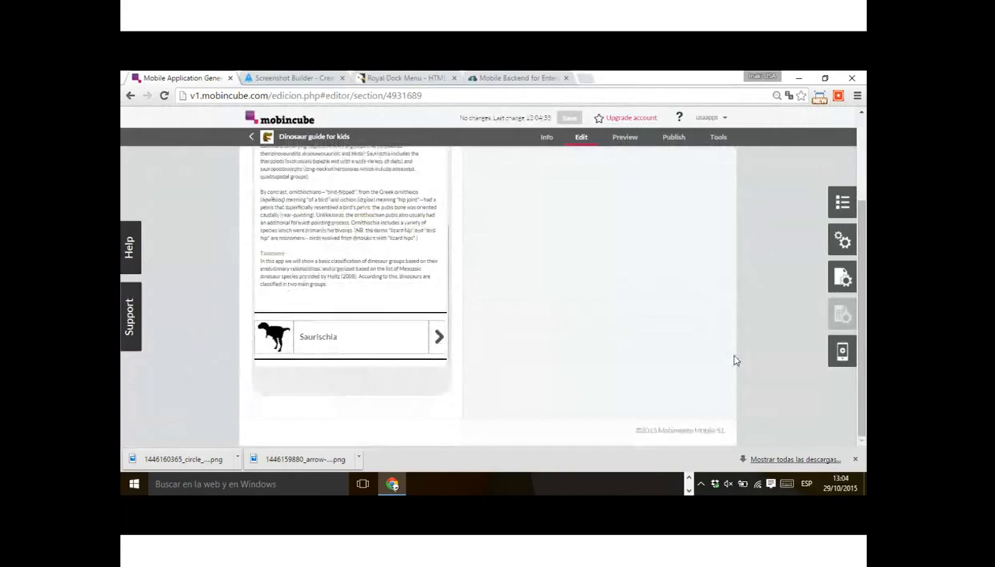
- Copy the Saurischia table and paste the duplicate below the lower separator
mouse_move(346, 340)
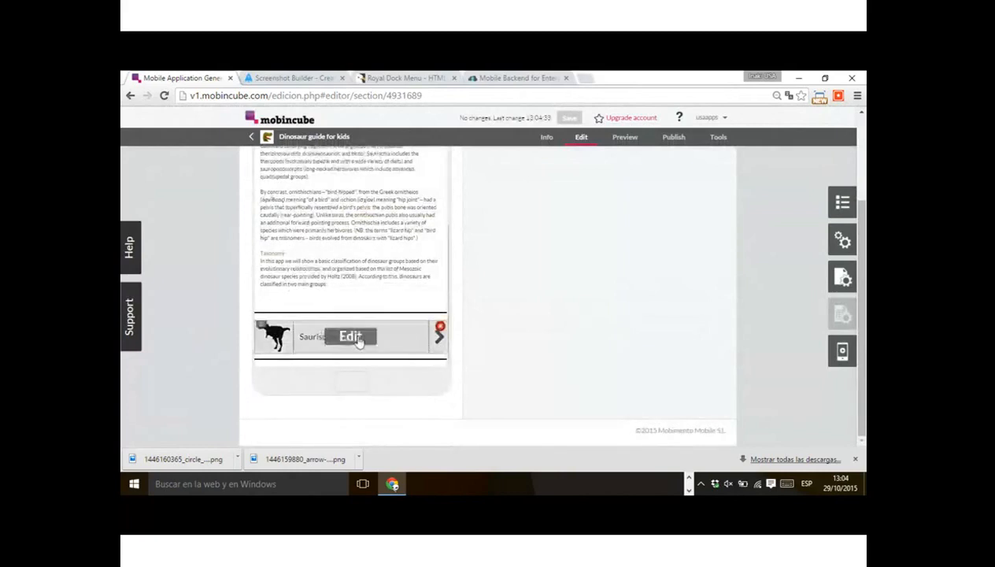
click(309, 332)
scroll(320, 324, down, 3)
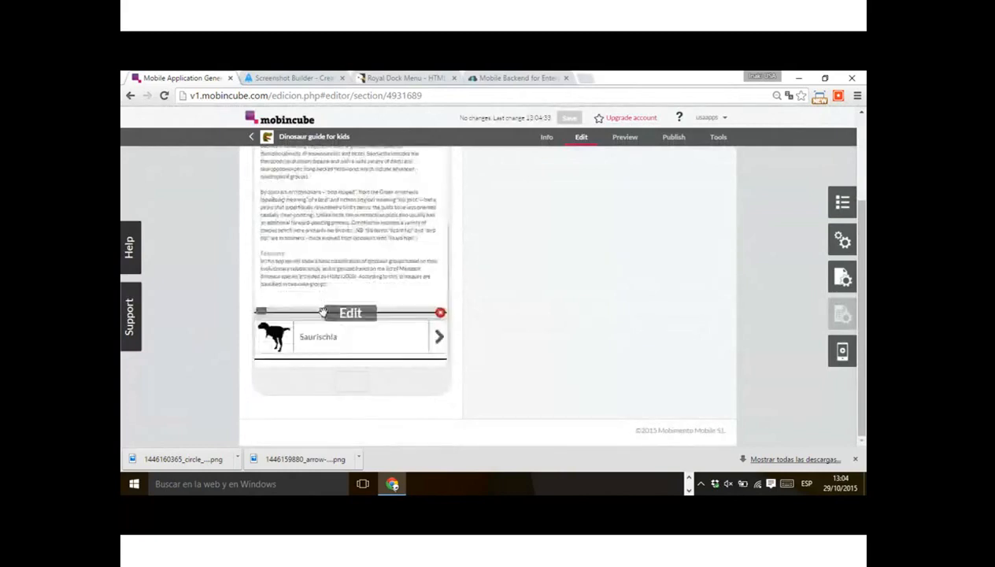
click(351, 336)
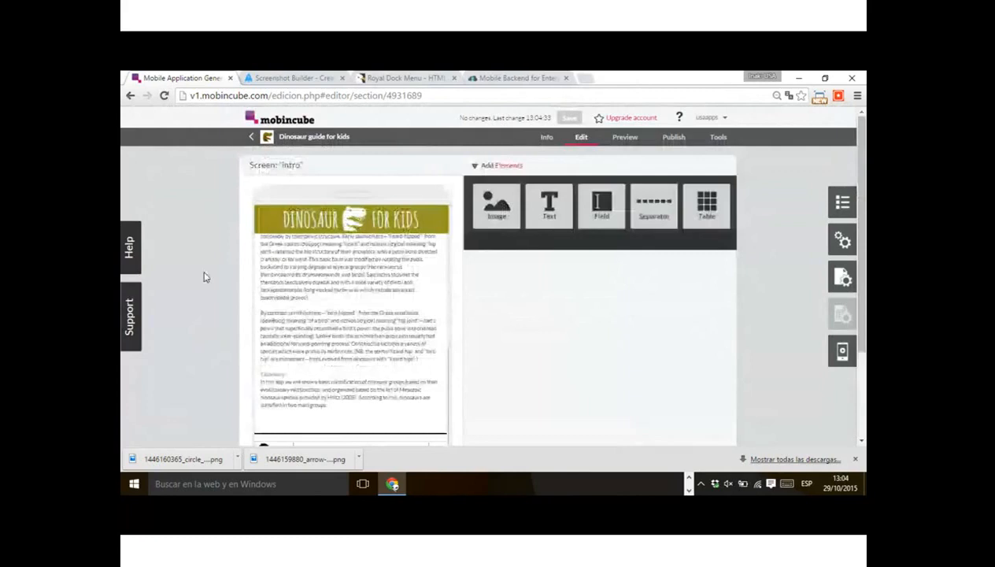
scroll(253, 270, down, 2)
mouse_move(268, 331)
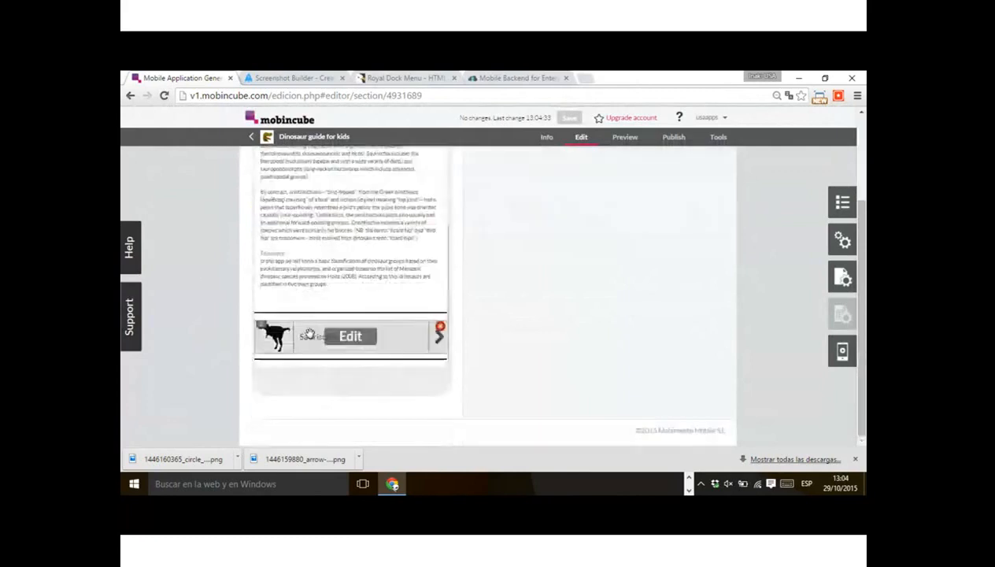
click(351, 336)
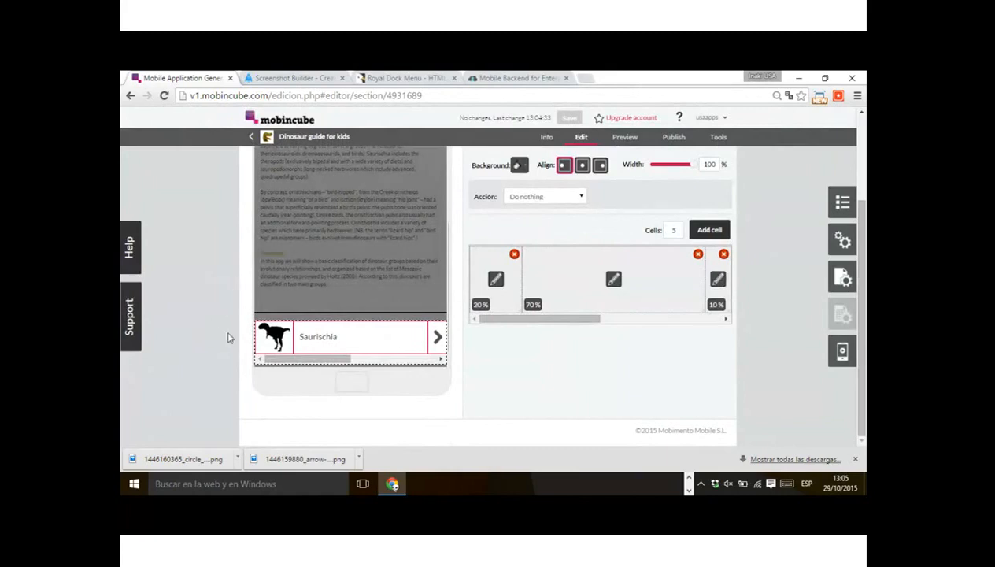
click(205, 277)
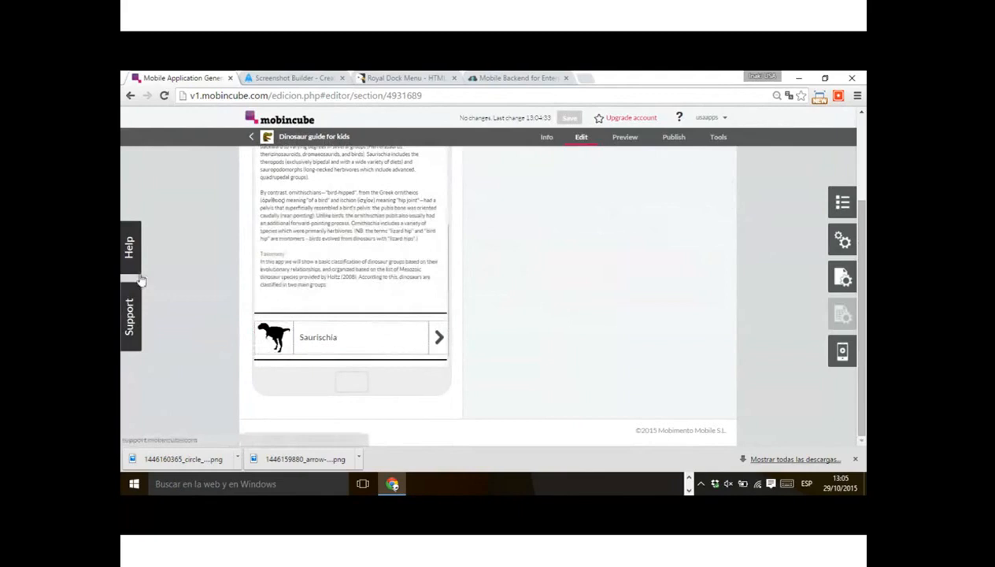
key(ctrl+v)
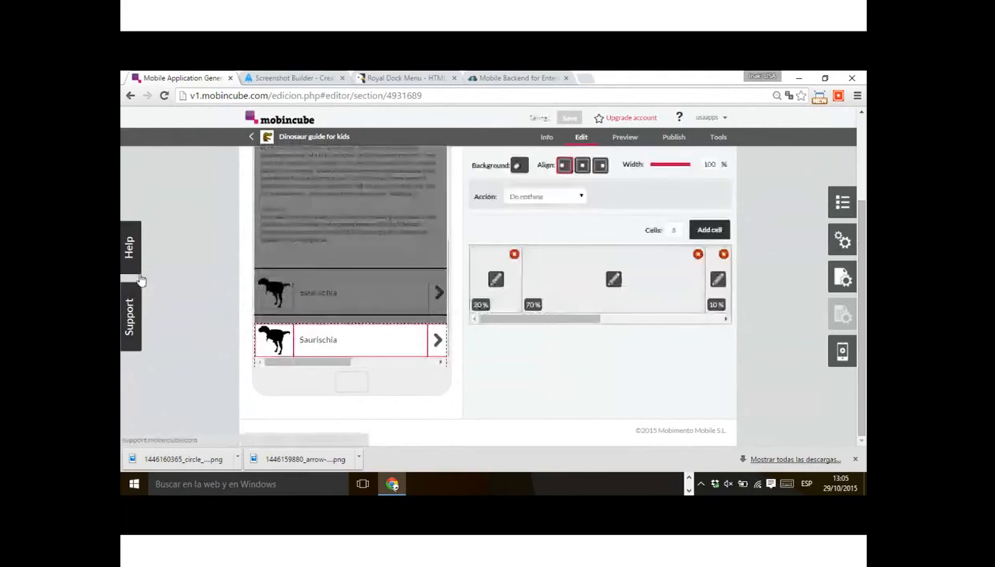
click(212, 340)
- Delete the first of the two surplus 50% cells at the end of the upper Saurischia table
click(356, 314)
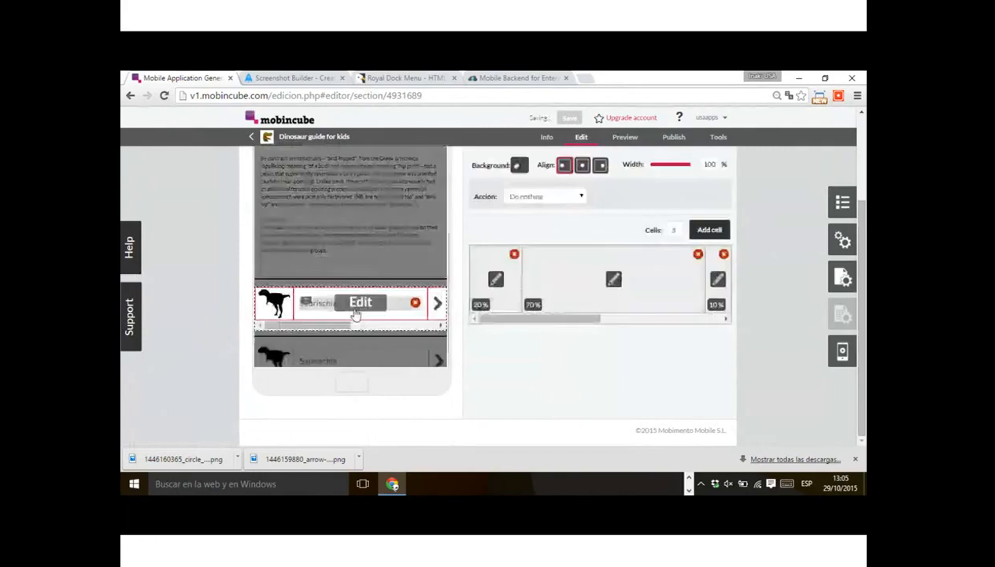
drag(519, 321, 677, 321)
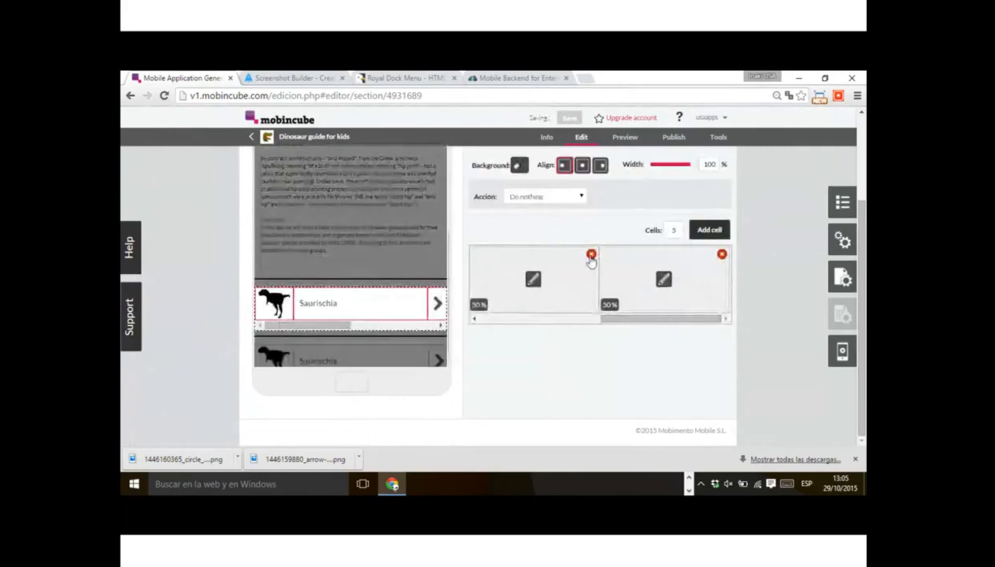
mouse_move(619, 324)
mouse_down()
mouse_move(551, 331)
mouse_move(631, 326)
mouse_up()
click(207, 380)
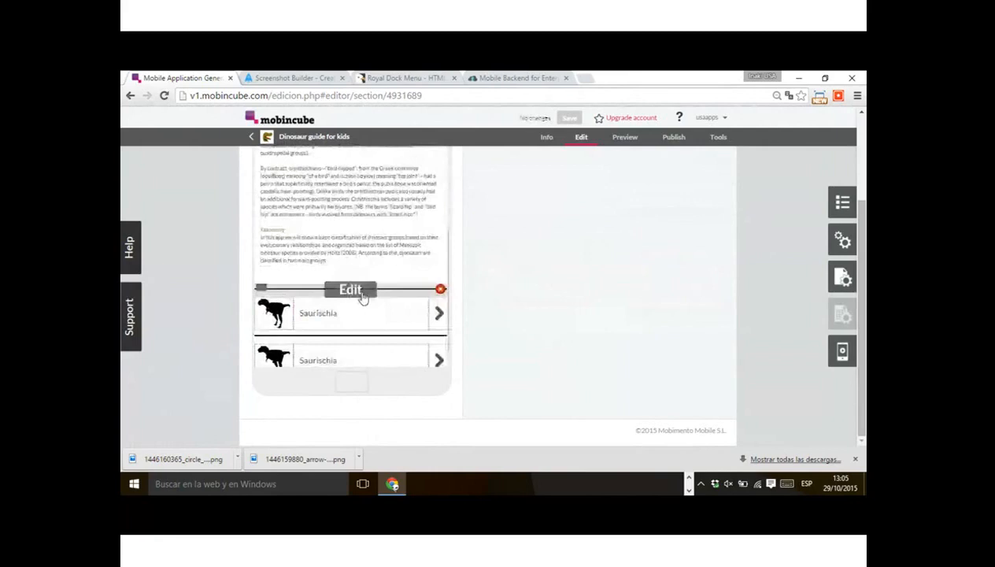
- Delete the remaining surplus 50% cell from the upper Saurischia table, keeping its 20%, 70% and 10% cells
scroll(356, 303, down, 1)
click(351, 304)
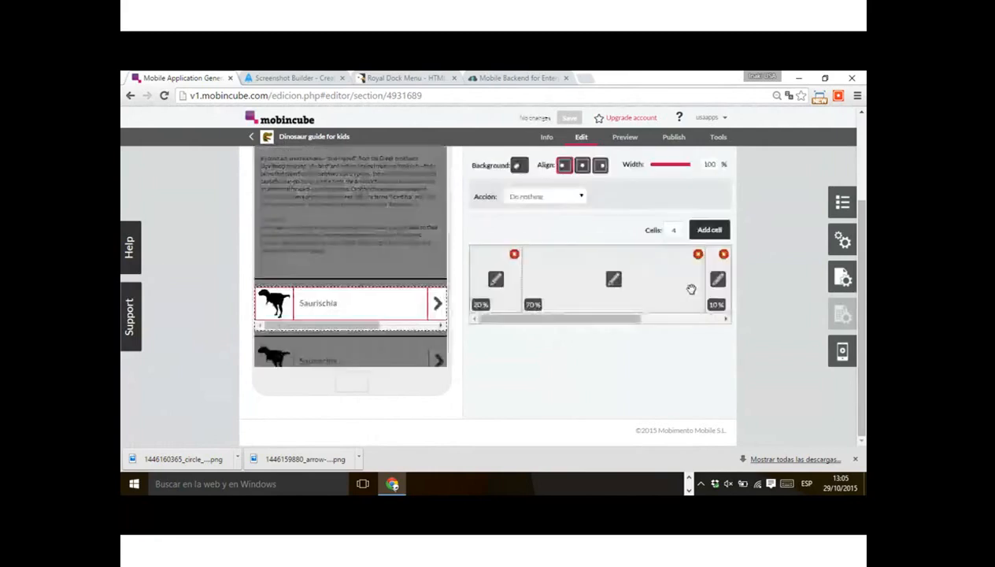
drag(618, 319, 753, 319)
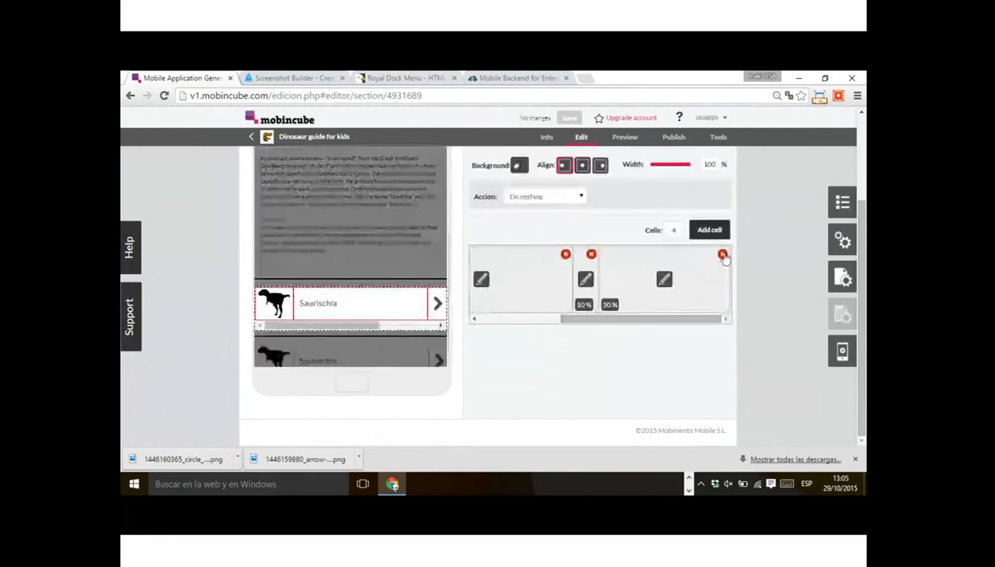
mouse_move(684, 319)
mouse_down()
mouse_move(646, 323)
mouse_move(693, 320)
mouse_up()
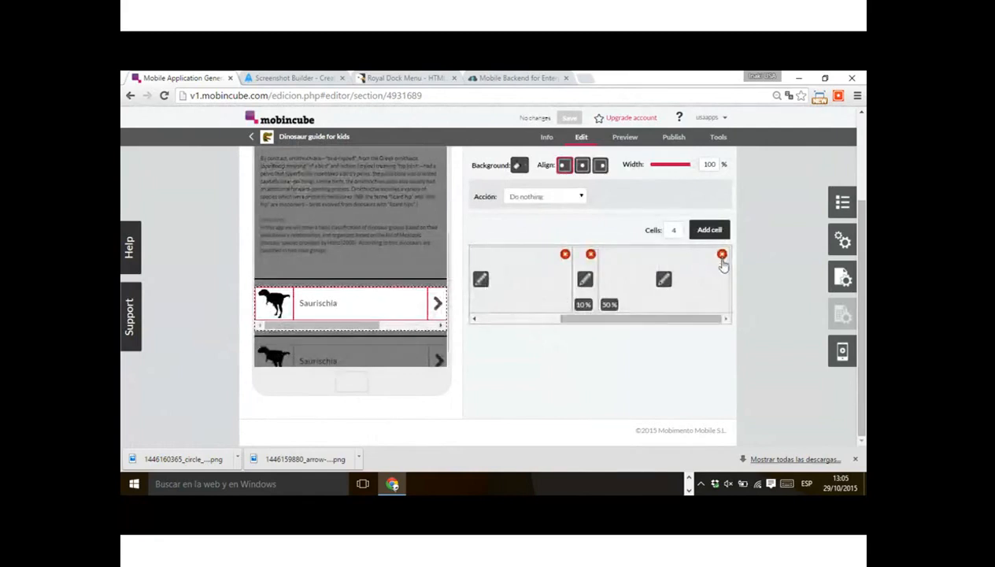
drag(577, 319, 620, 328)
click(722, 255)
click(203, 366)
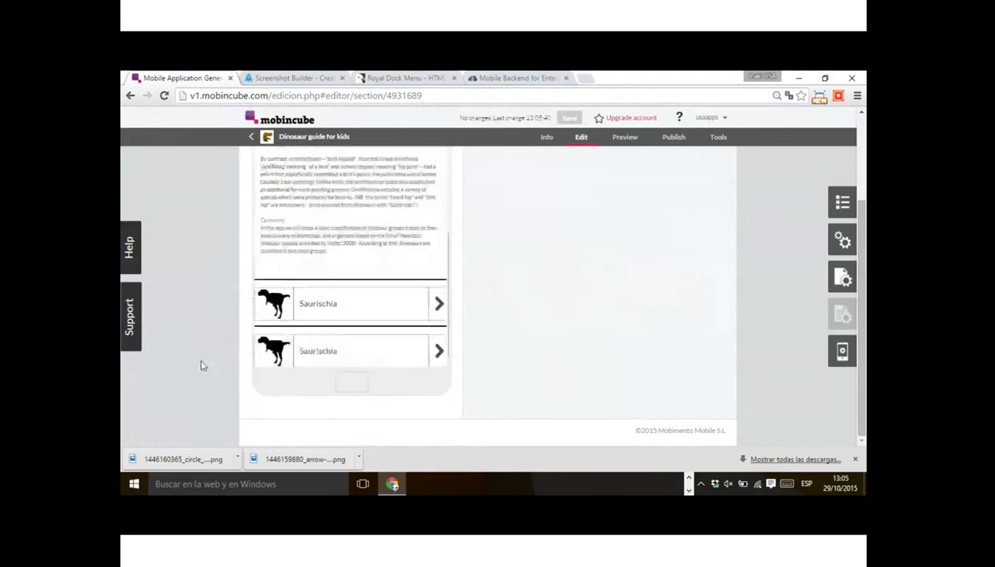
- Delete the two surplus 50% cells from the lower Saurischia table, keeping its 20%, 70% and 10% cells
click(361, 307)
click(240, 289)
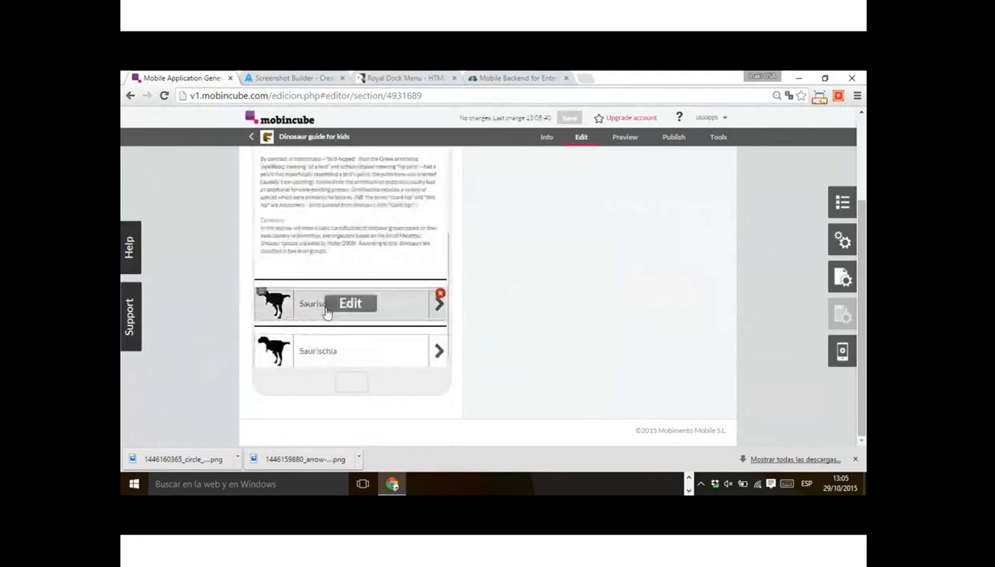
click(348, 349)
drag(589, 319, 716, 324)
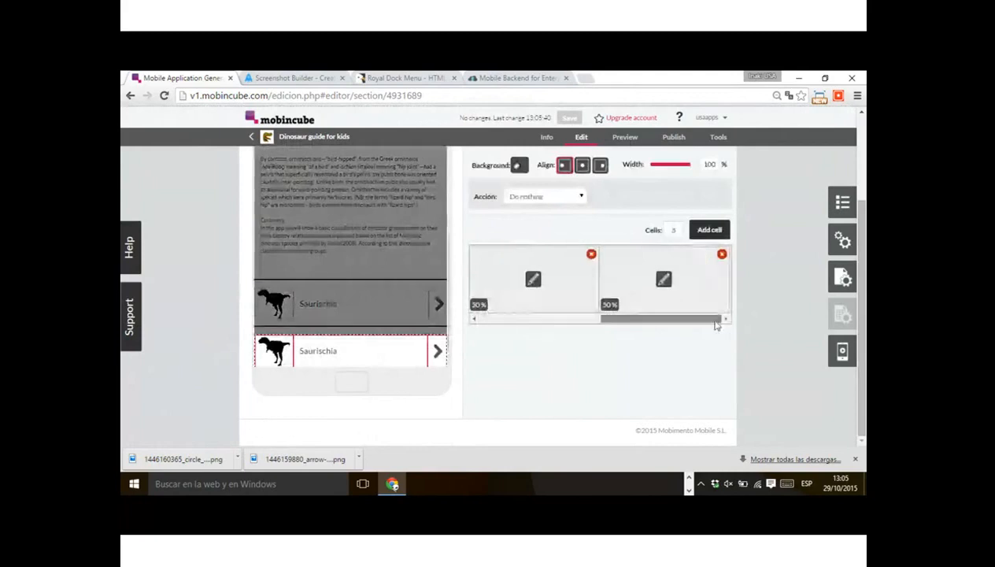
click(593, 256)
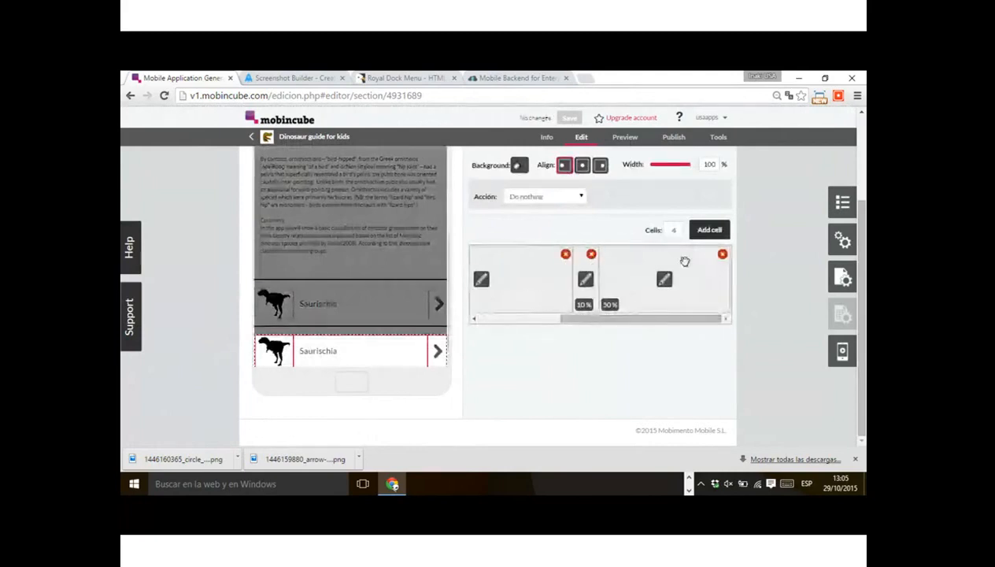
click(718, 255)
click(211, 382)
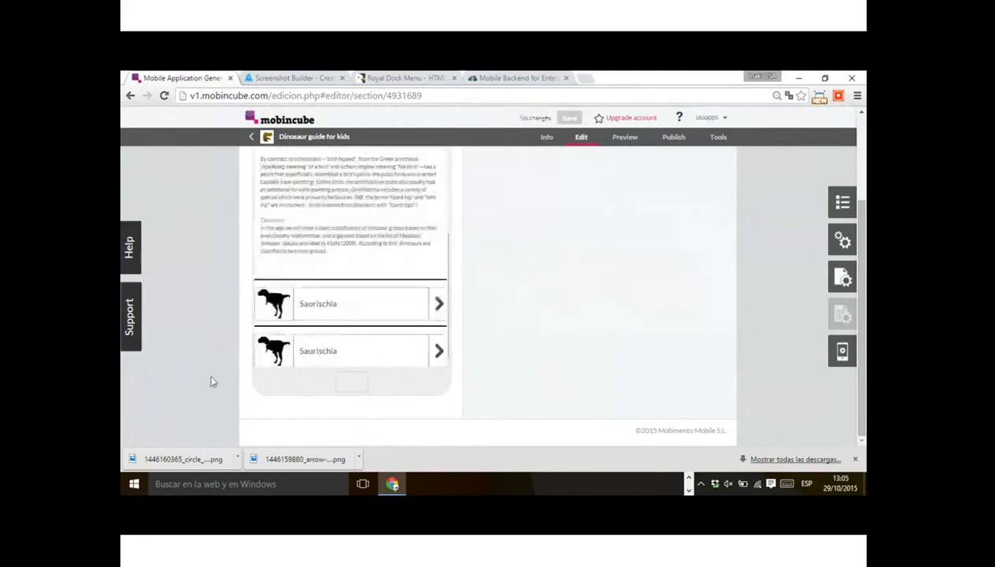
- Add a solid-line separator directly below the lower Saurischia table on the intro screen
scroll(223, 346, down, 2)
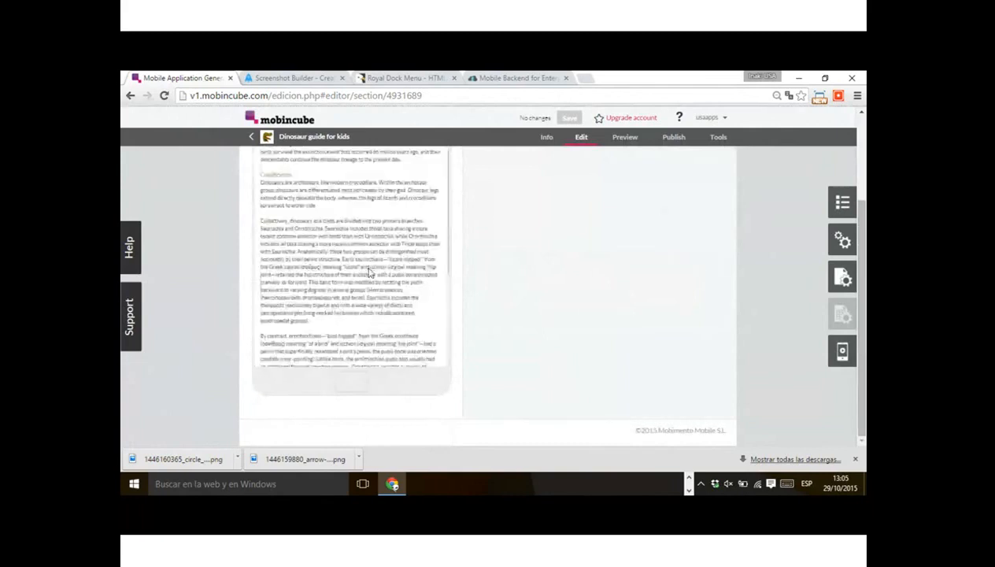
drag(656, 211, 384, 329)
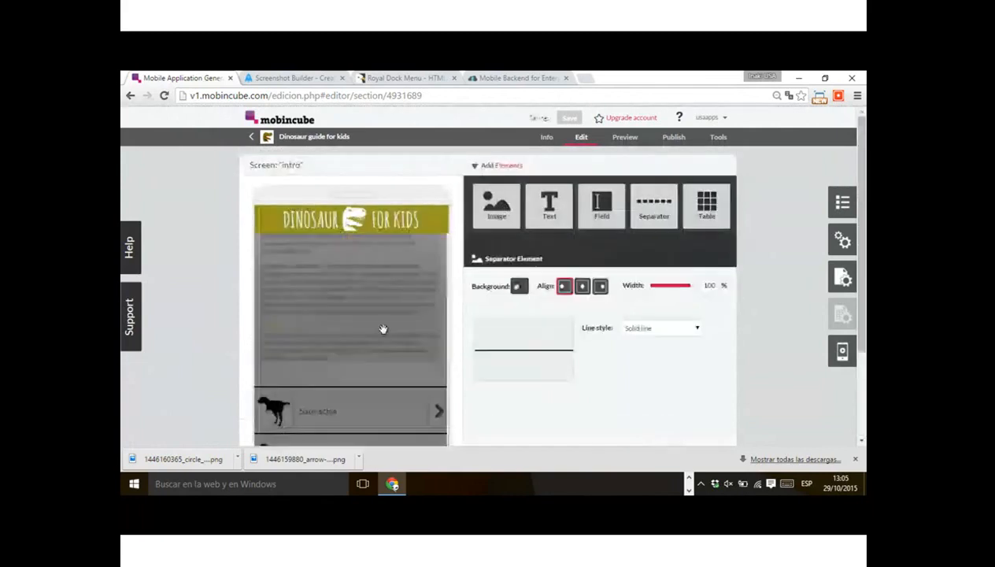
scroll(214, 335, down, 3)
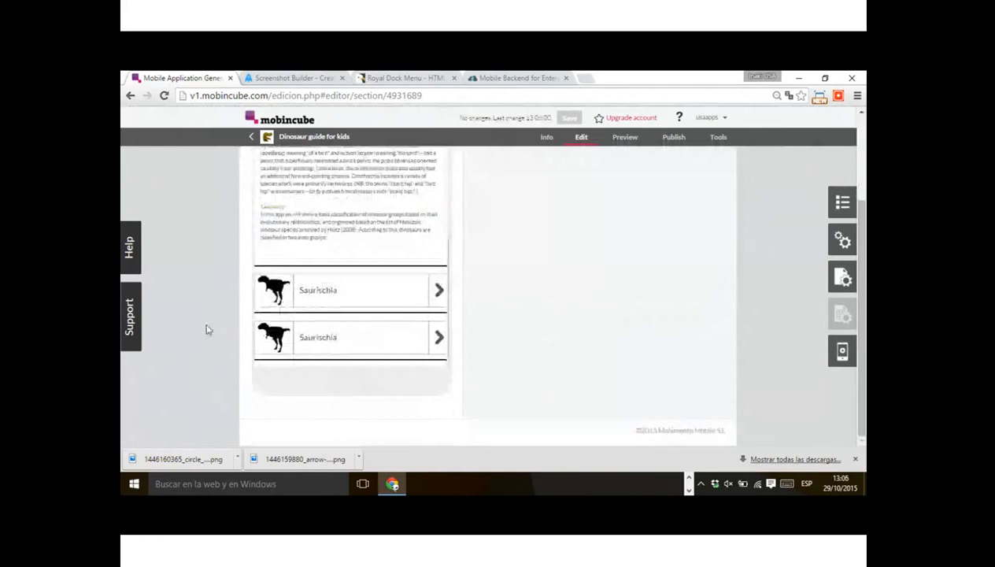
click(324, 335)
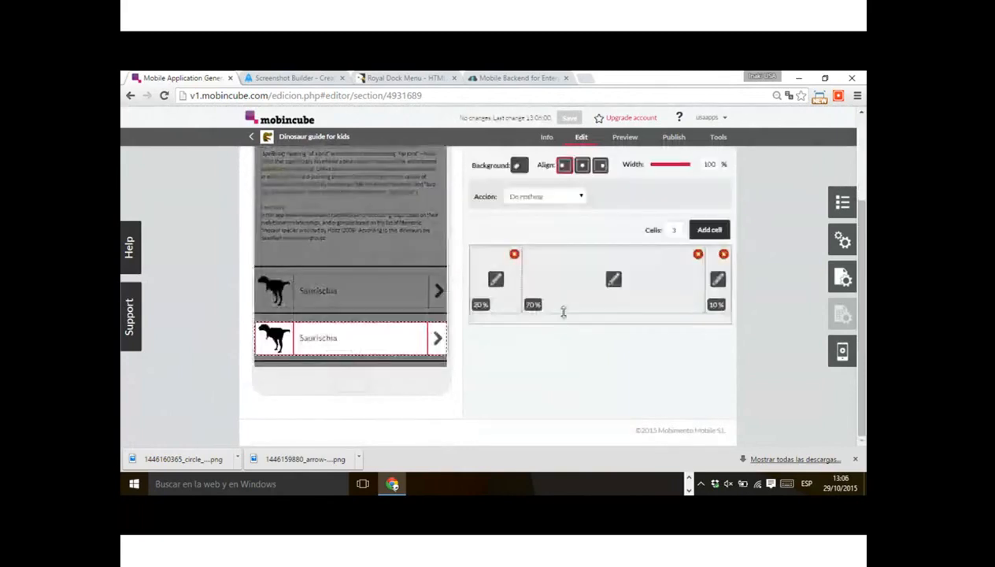
click(344, 338)
click(336, 341)
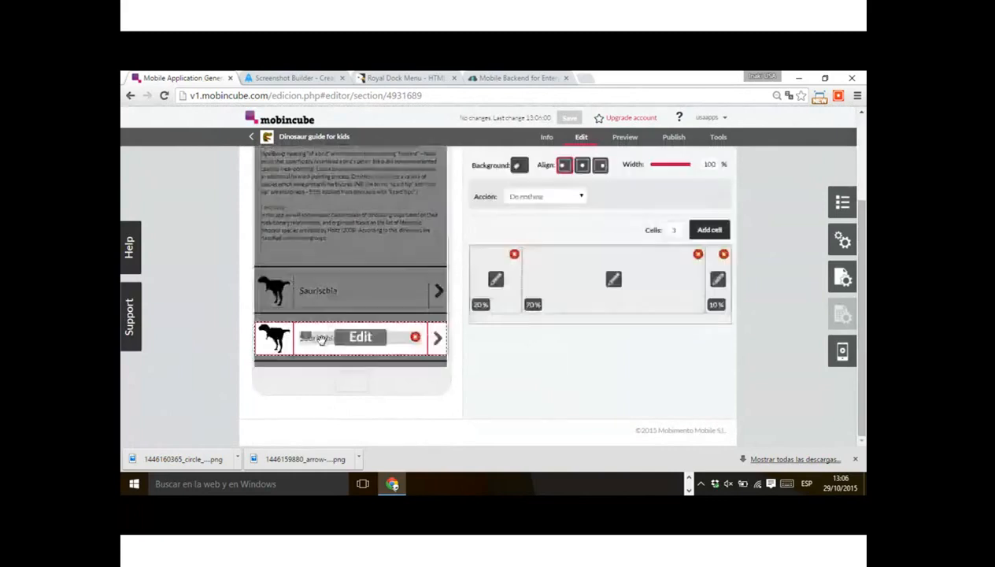
click(323, 345)
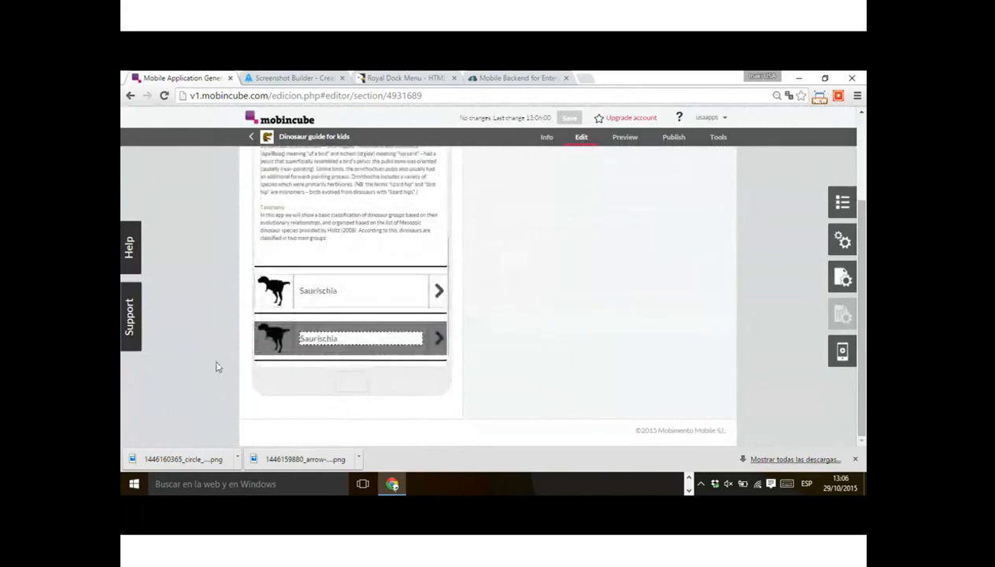
- Reload the editor and change the text of the intro screen's lower Saurischia table to "Ornithischia"
click(164, 95)
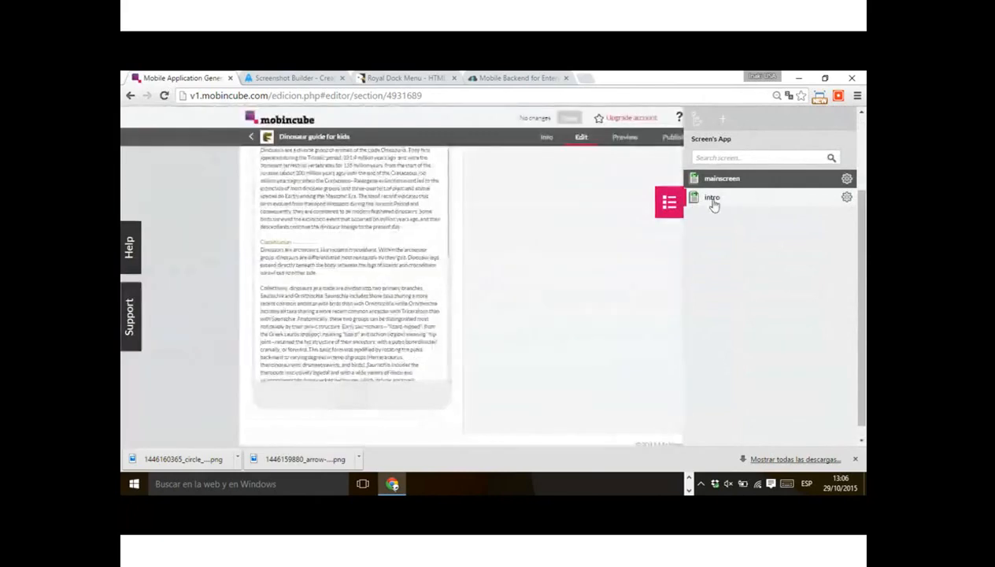
scroll(312, 291, down, 5)
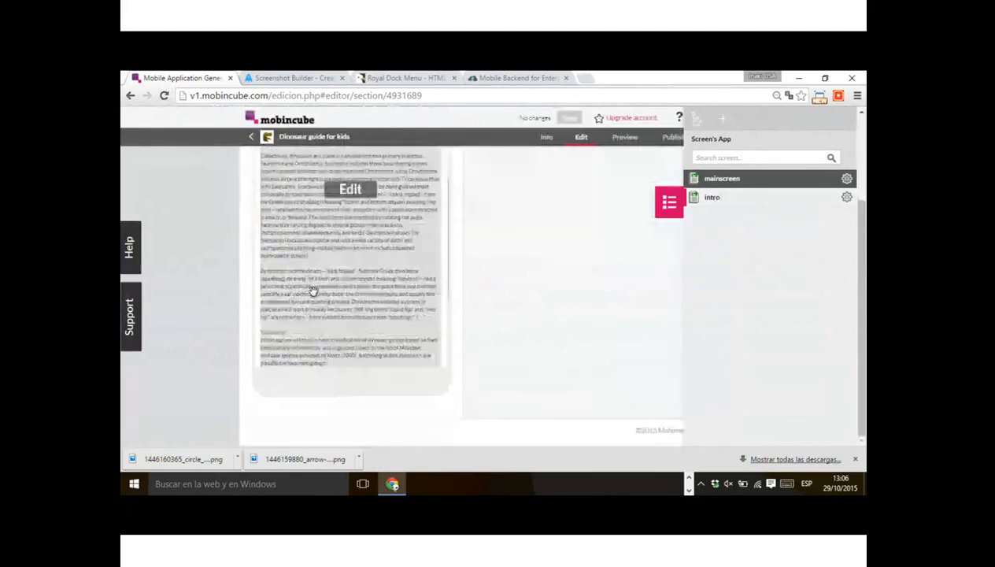
scroll(328, 347, down, 3)
click(328, 347)
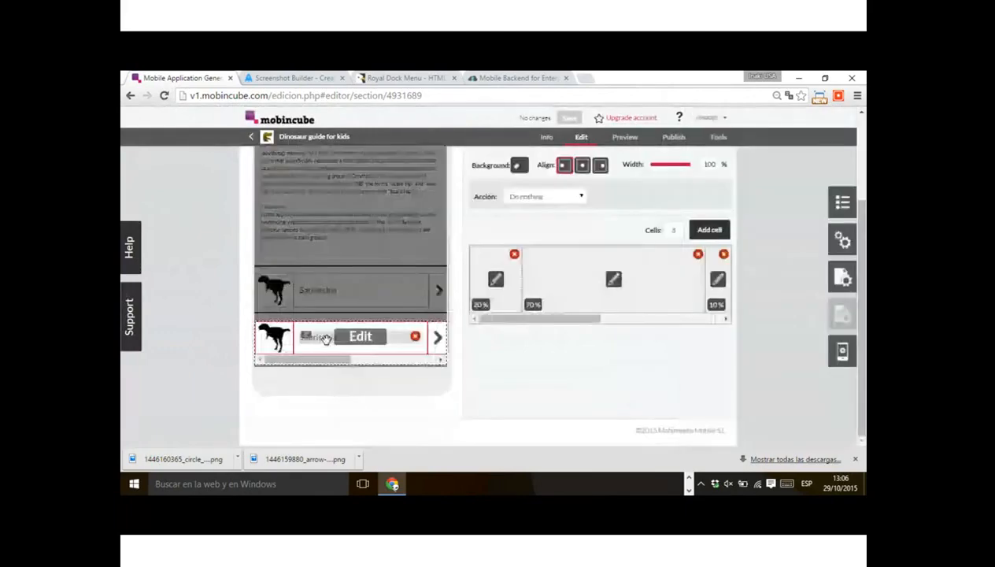
click(325, 337)
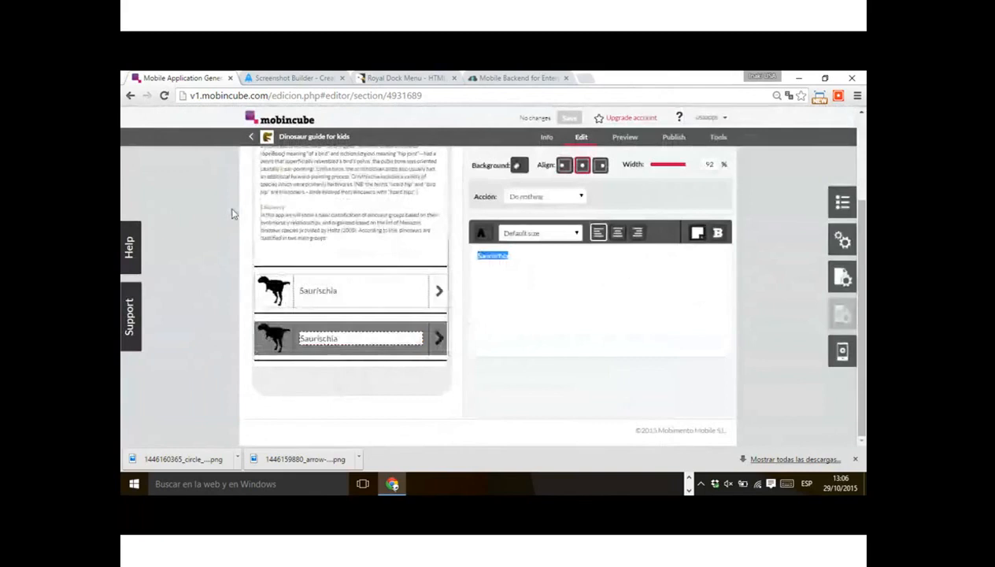
text(Orni)
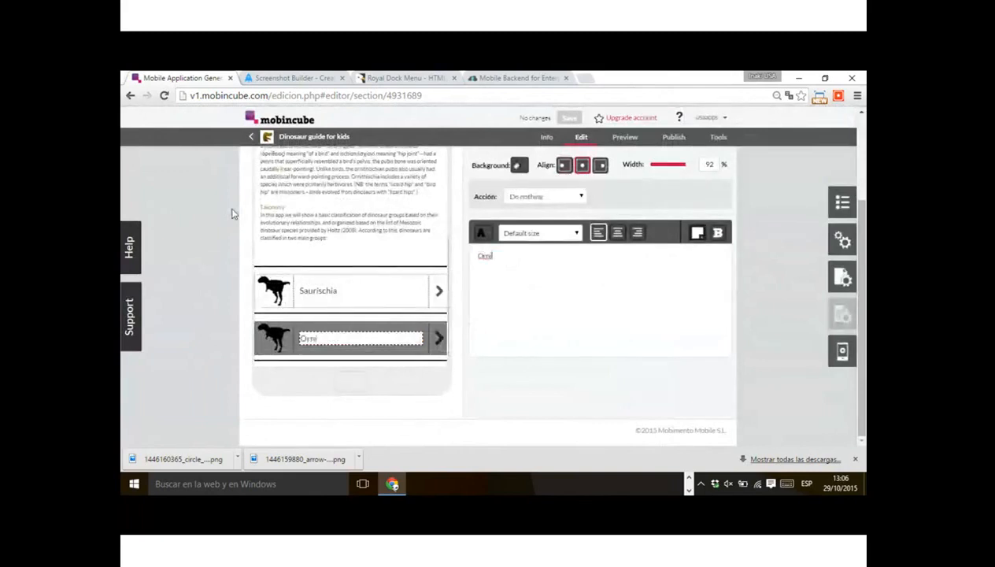
text(thischia)
click(209, 367)
- Replace the dinosaur icon in the Ornithischia table with giraffatitan.png from the app's resources
click(273, 338)
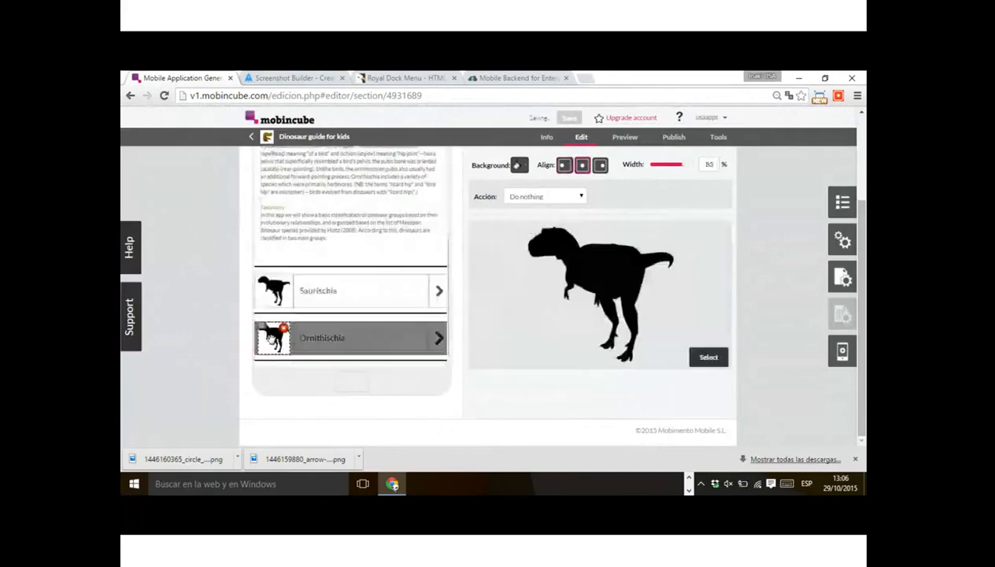
click(708, 357)
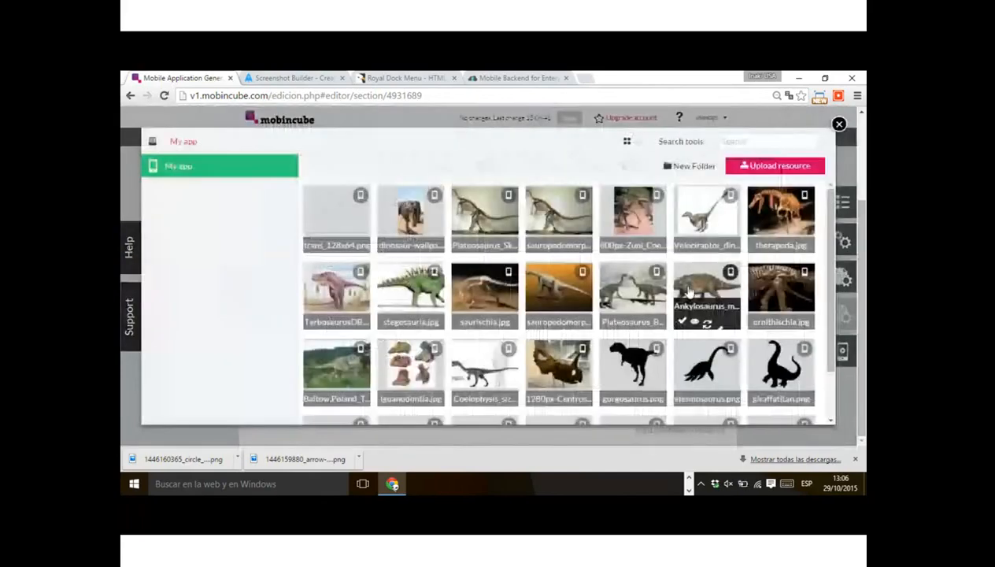
scroll(701, 266, down, 1)
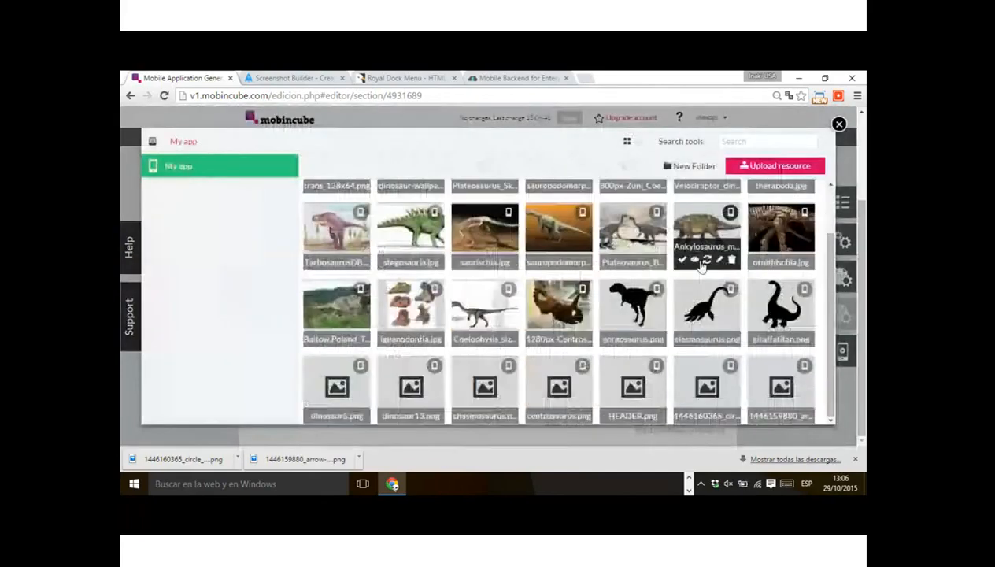
click(757, 336)
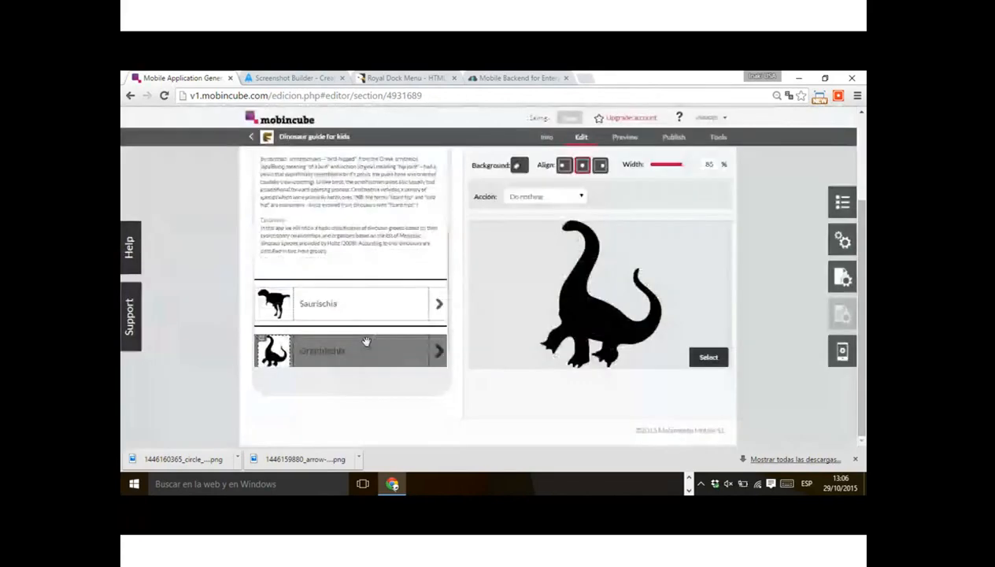
double_click(203, 344)
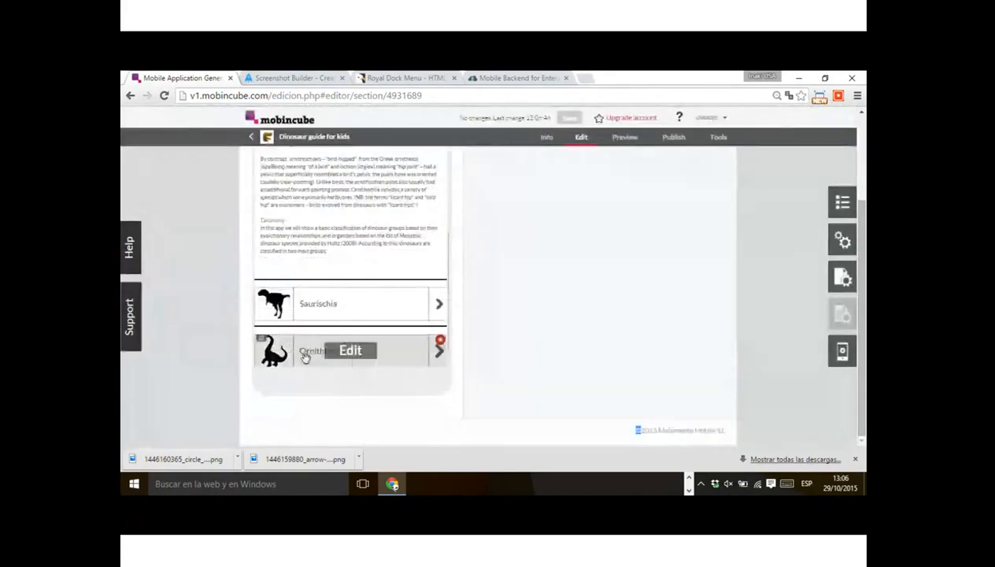
click(374, 302)
click(377, 304)
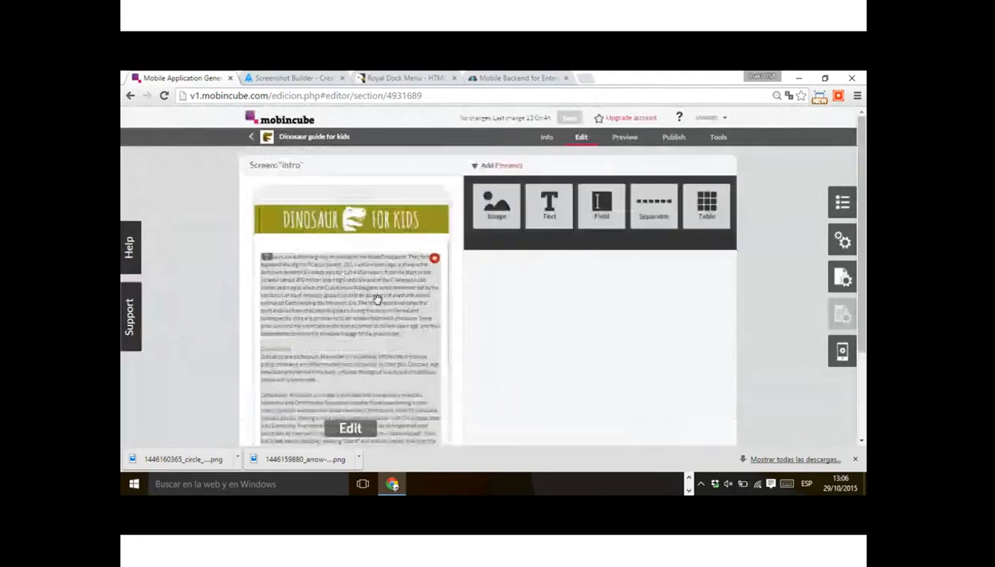
scroll(372, 286, down, 2)
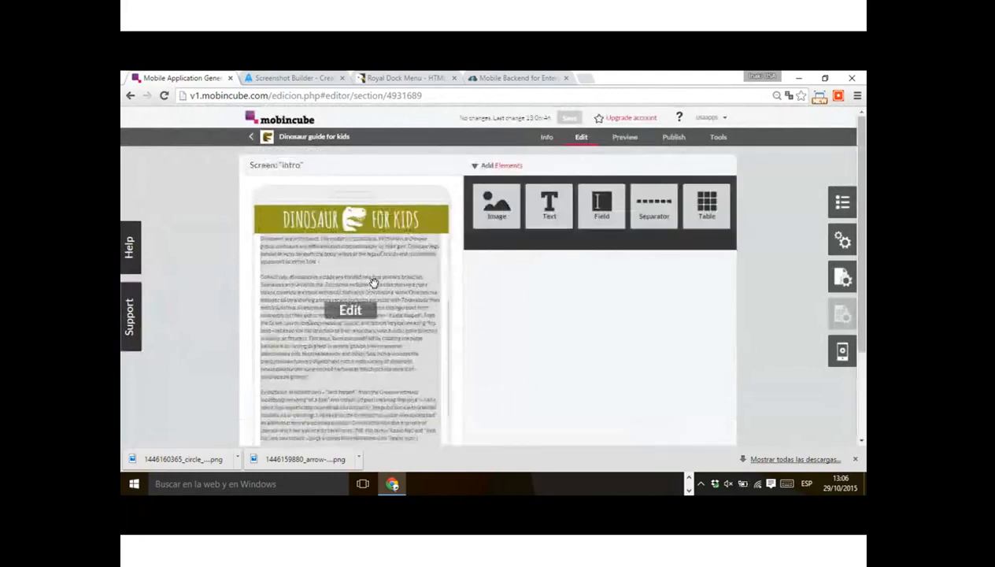
scroll(370, 285, up, 2)
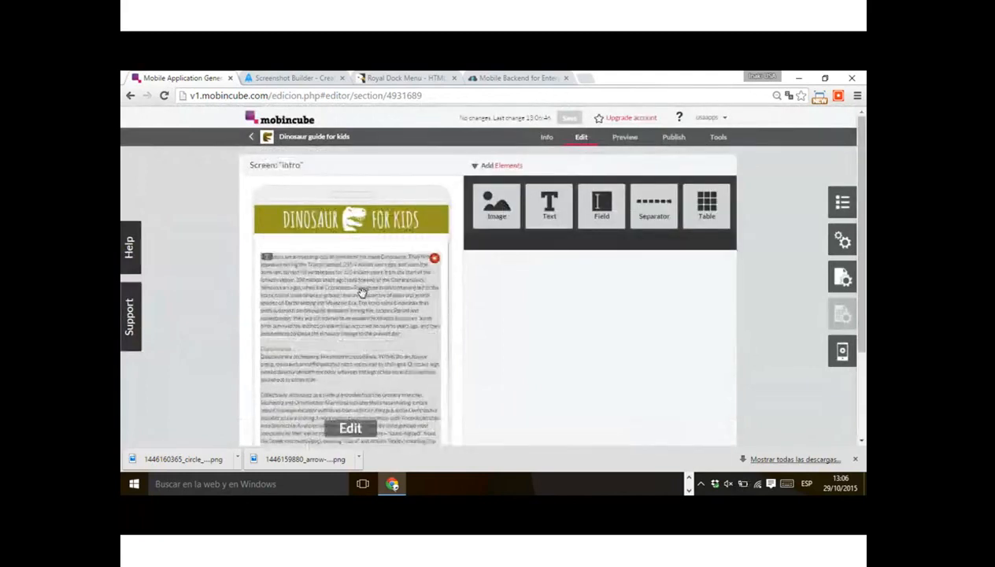
scroll(361, 292, down, 5)
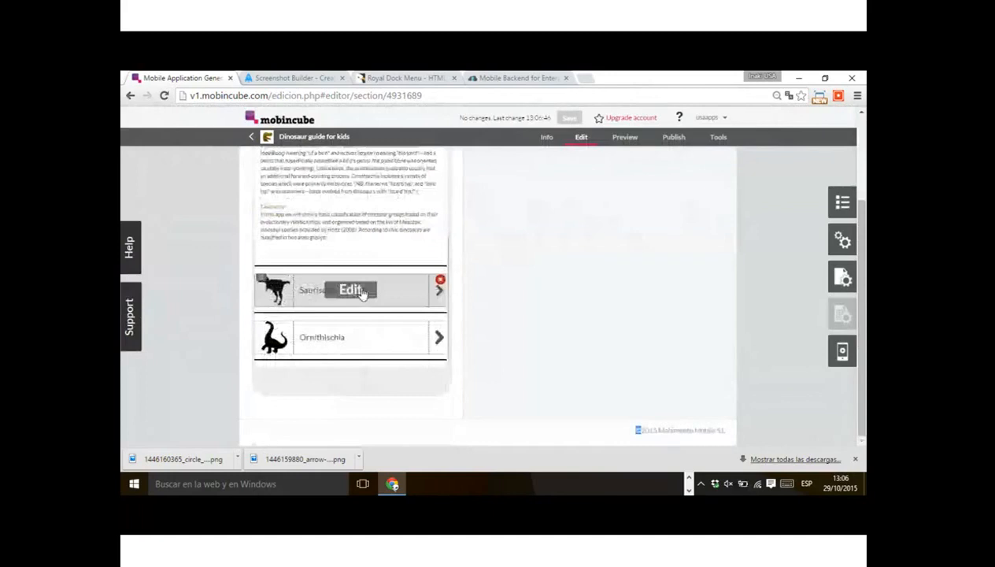
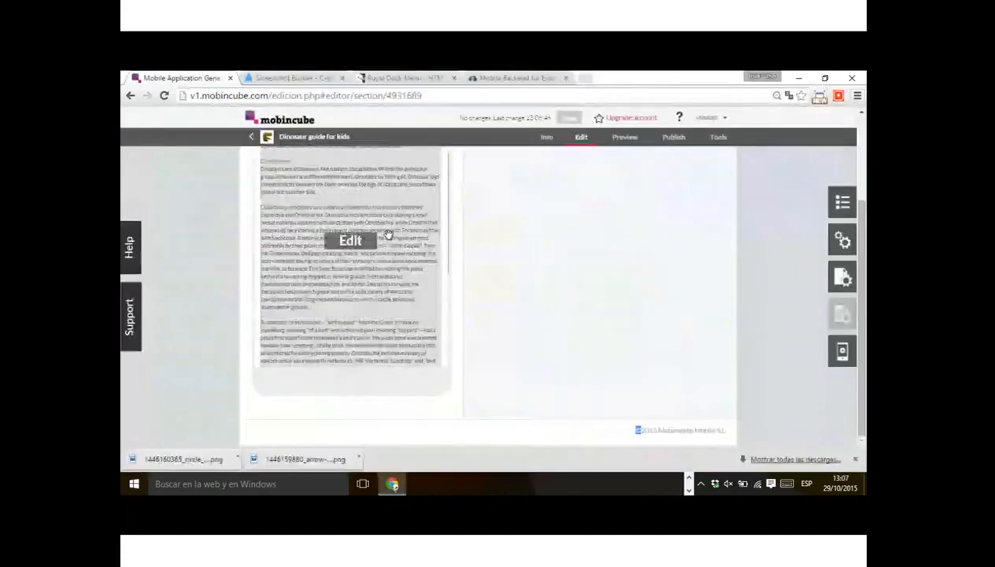
- Duplicate the intro screen and name the copy "saurischia"
scroll(387, 235, up, 3)
click(844, 202)
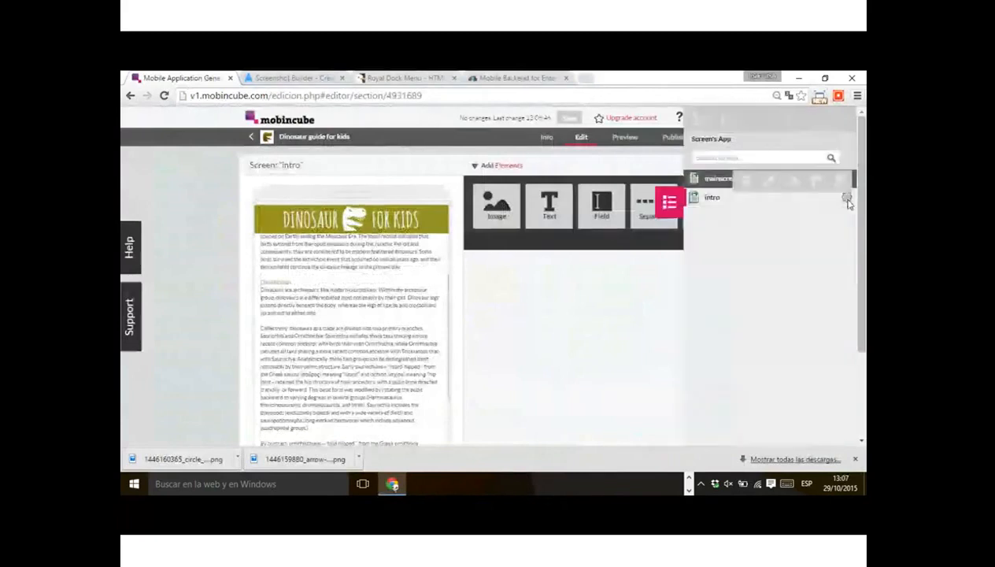
click(846, 198)
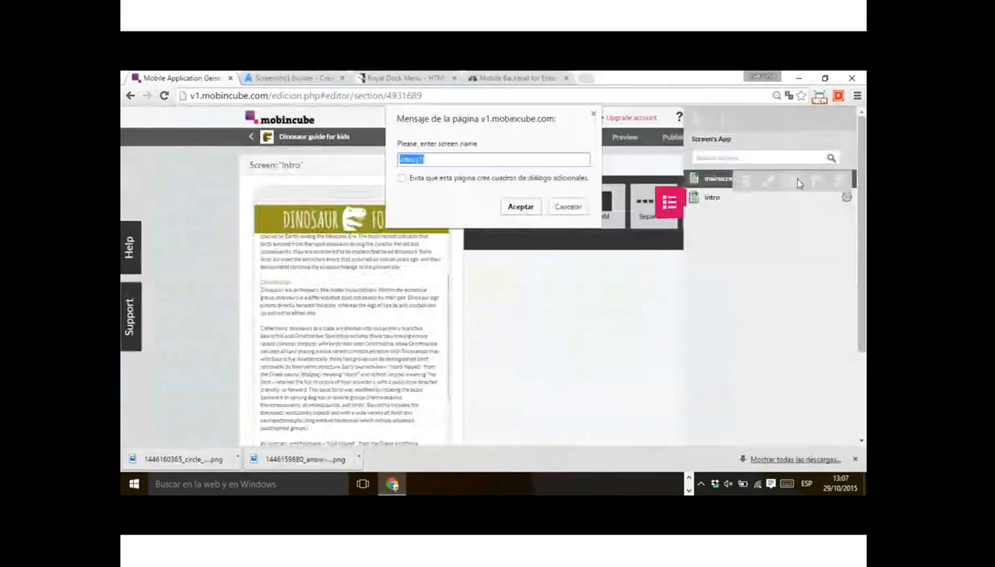
text(saursschia)
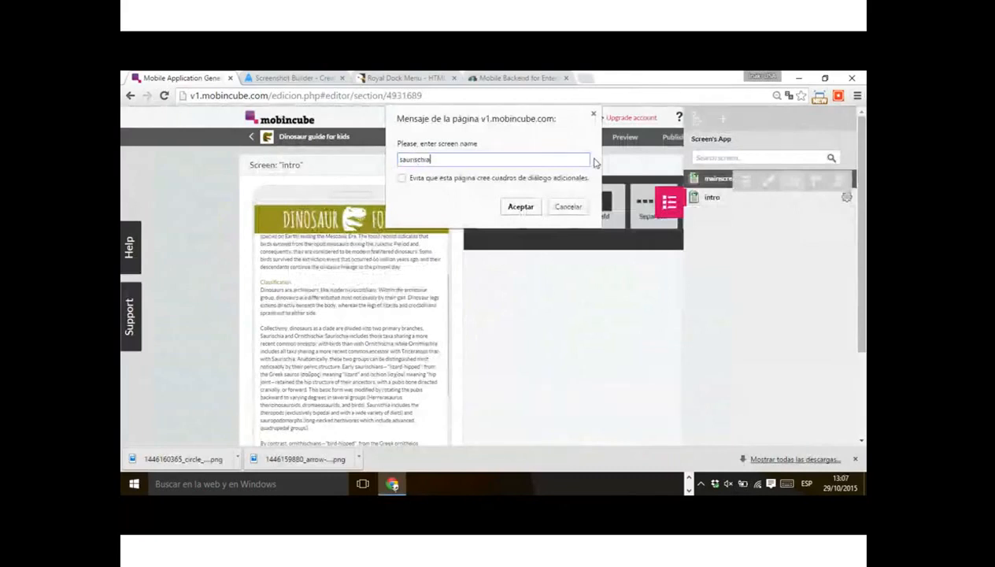
click(523, 206)
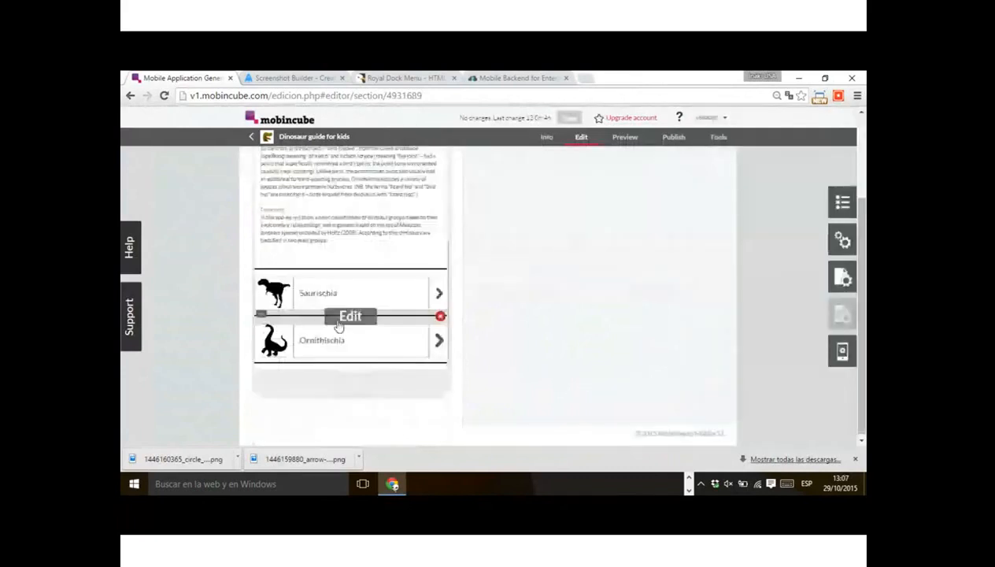
- Set the Saurischia table's action on the intro screen to Go to screen, with saurischia as the destination
click(365, 303)
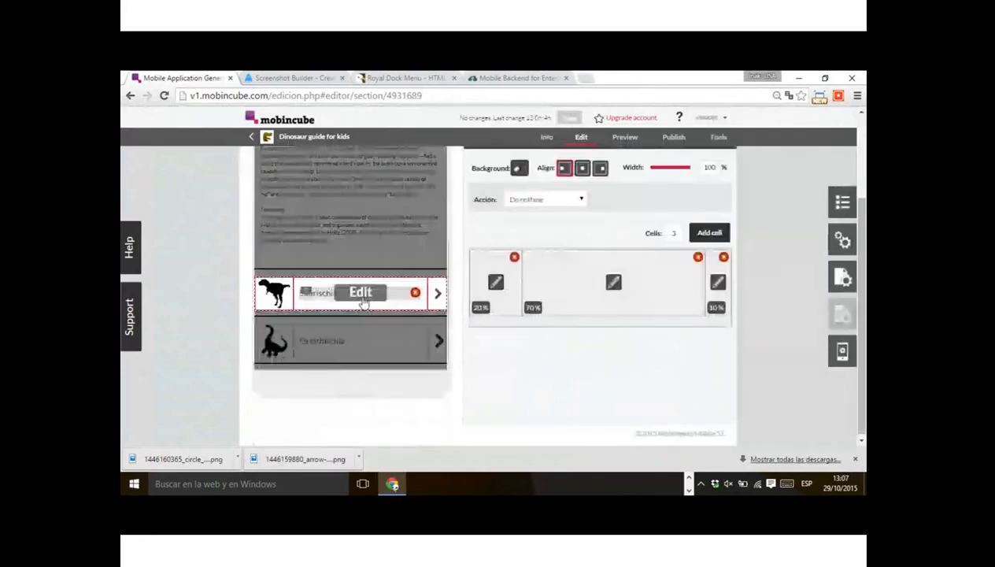
click(545, 206)
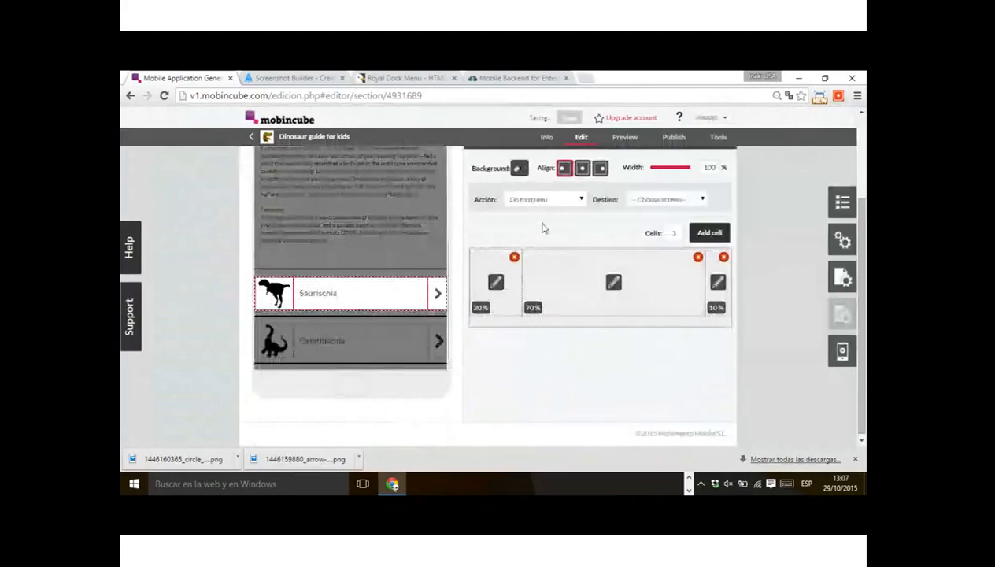
click(669, 200)
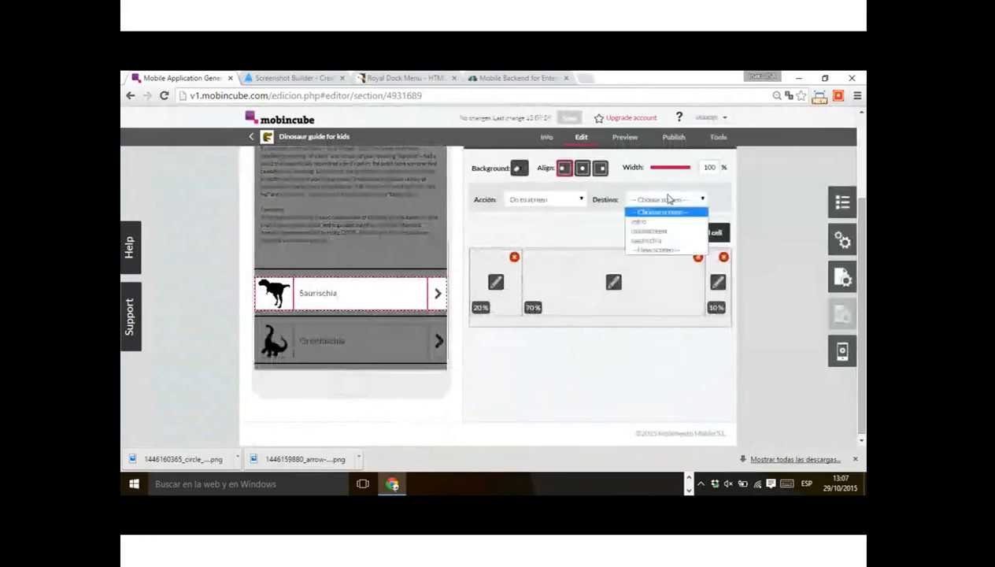
click(647, 241)
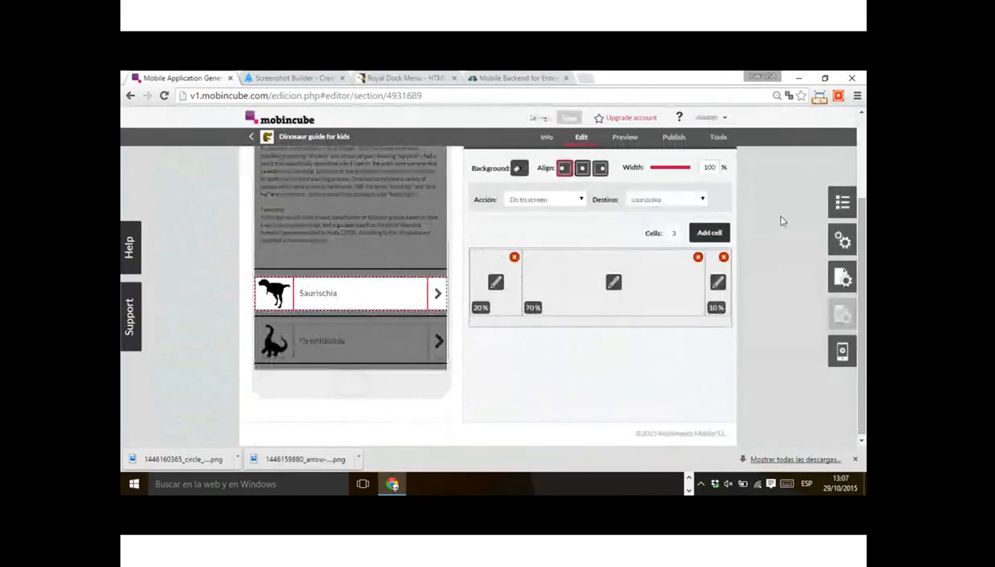
click(782, 221)
- Open the saurischia screen for editing
click(843, 204)
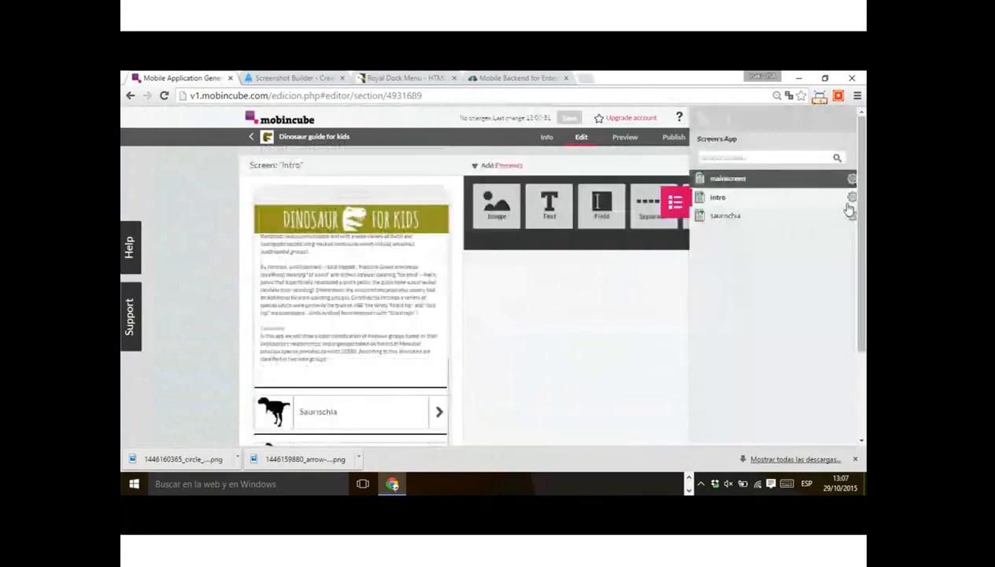
click(727, 216)
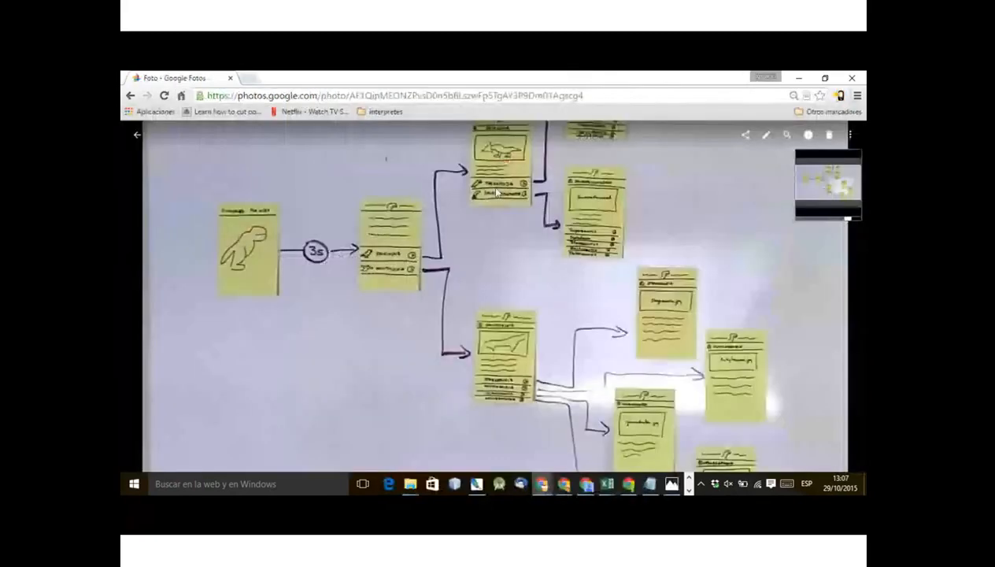
- Check the Saurischia screen in the hand-drawn app sketch and add an image element with saurischia.jpg to the saurischia screen
scroll(496, 191, up, 2)
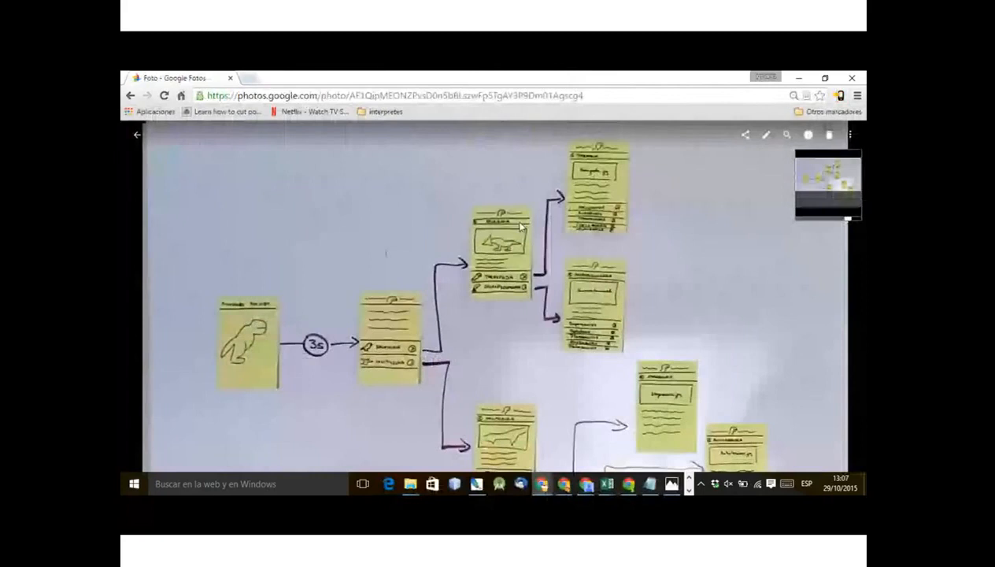
scroll(488, 220, up, 2)
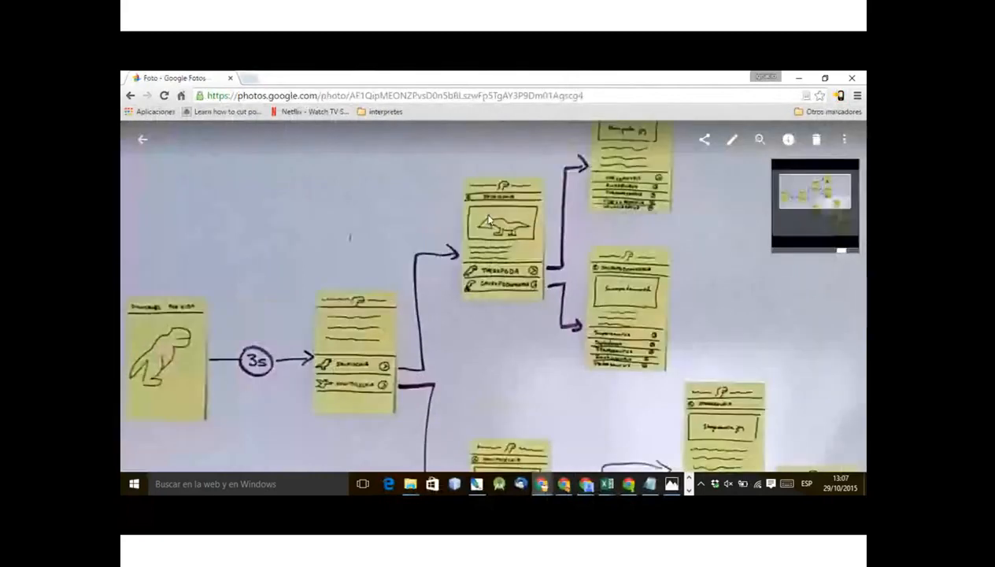
scroll(488, 219, up, 3)
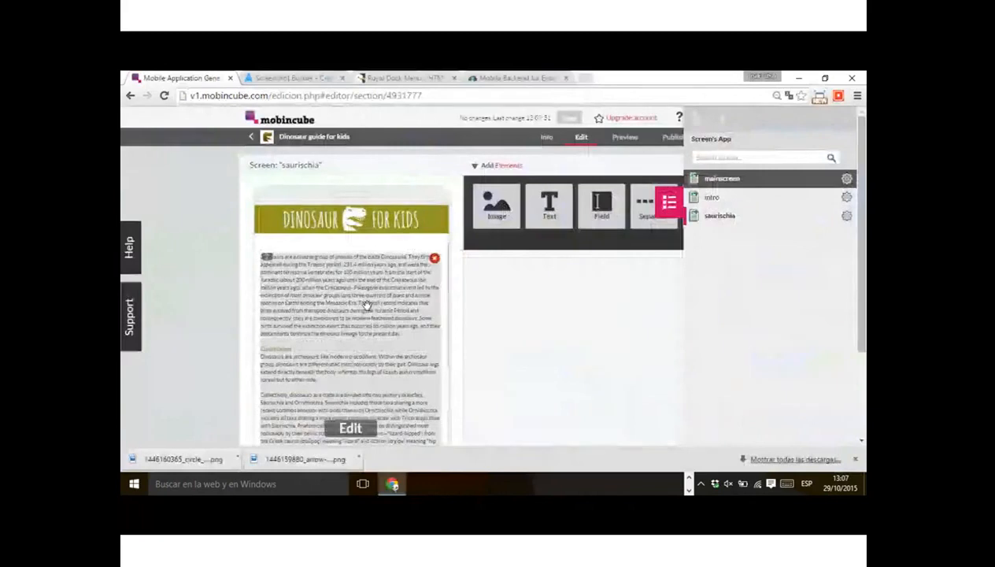
mouse_move(487, 214)
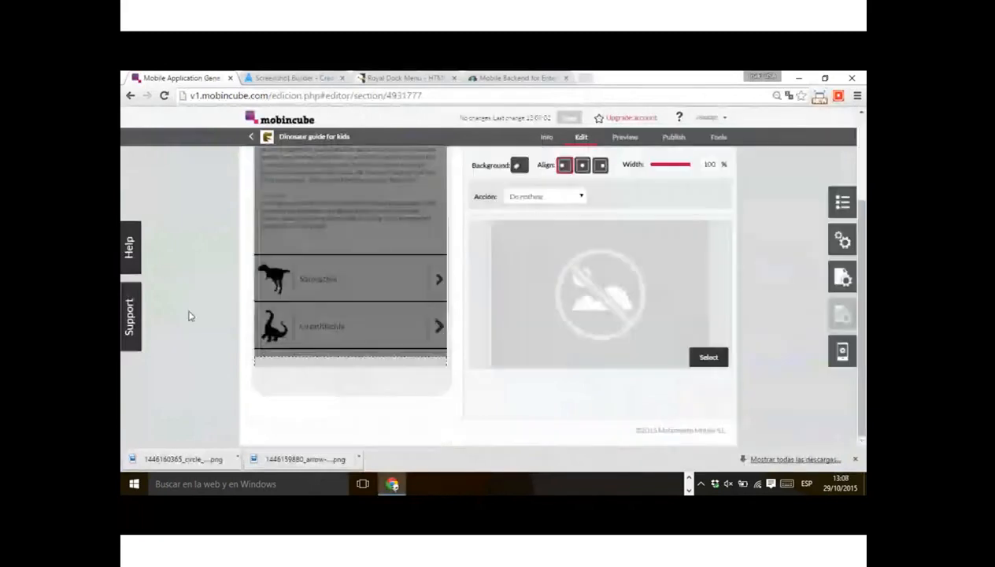
click(709, 356)
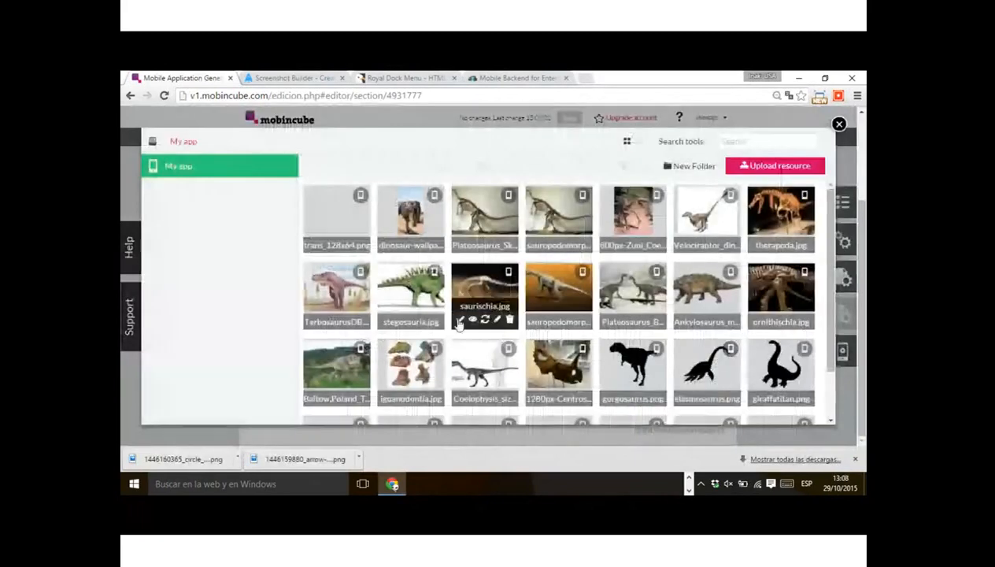
click(460, 320)
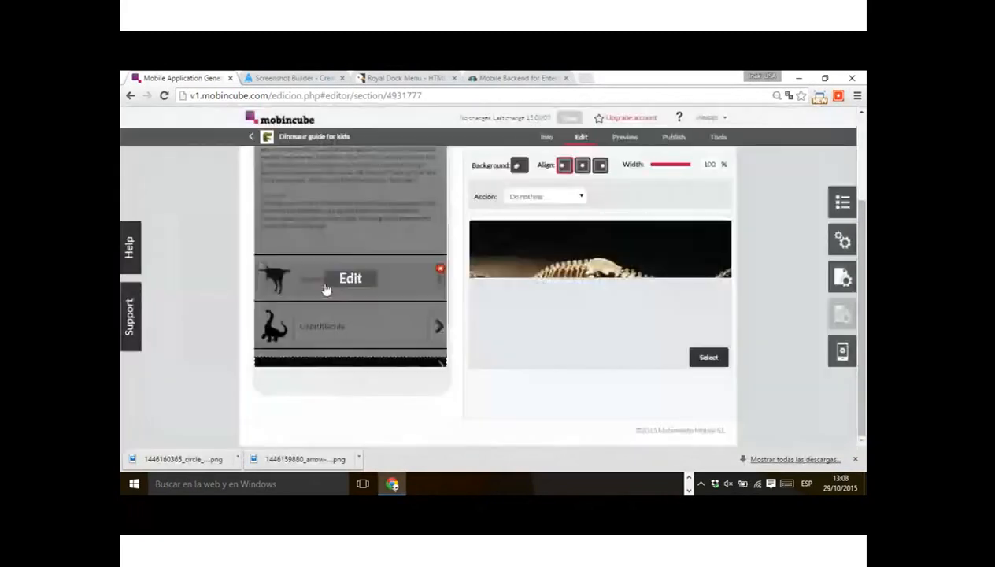
- Move the skeleton image above the text, directly under the header, and place the blank spacer between image and text
drag(343, 363, 290, 242)
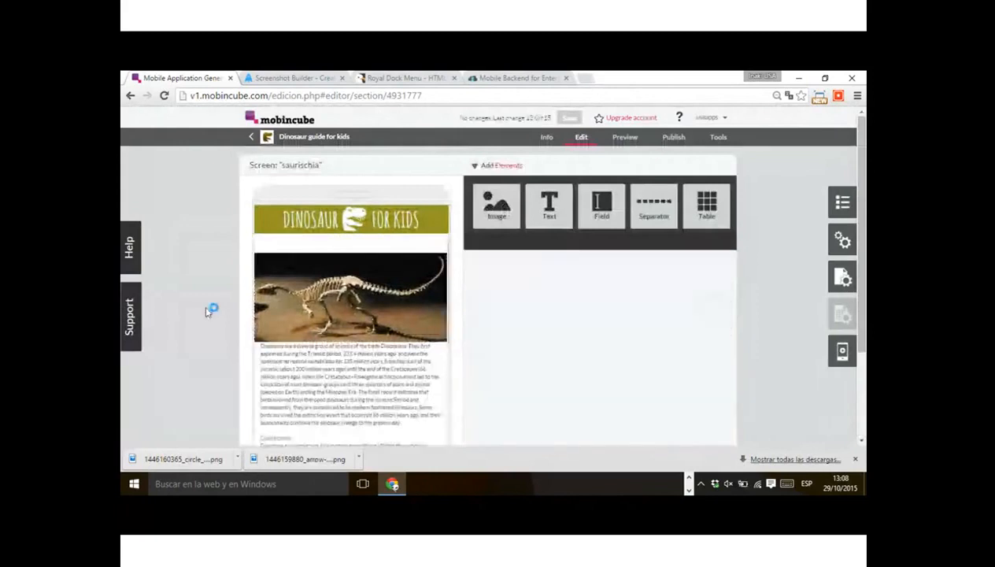
drag(278, 242, 248, 358)
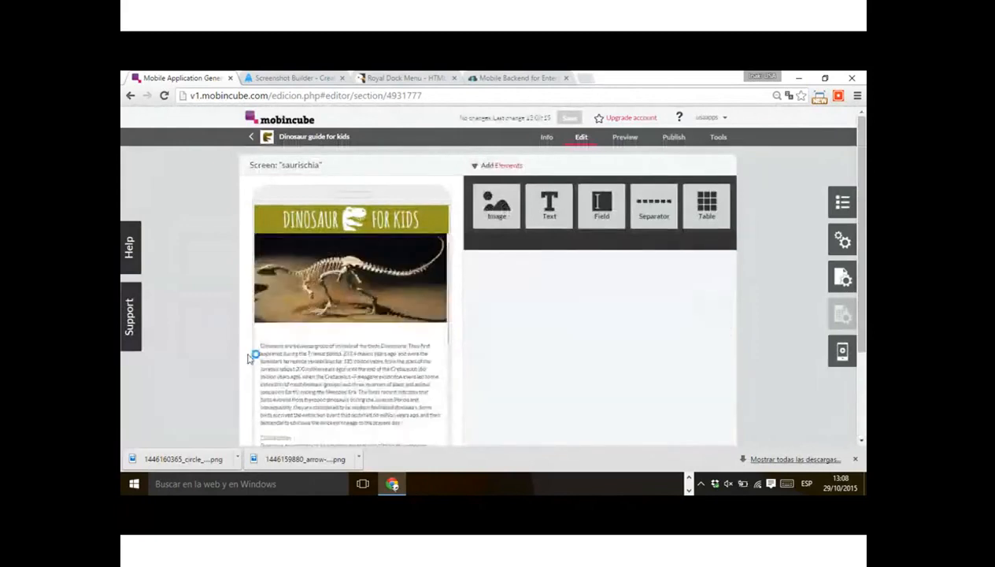
- Open the screen settings of the saurischia screen
scroll(311, 274, down, 2)
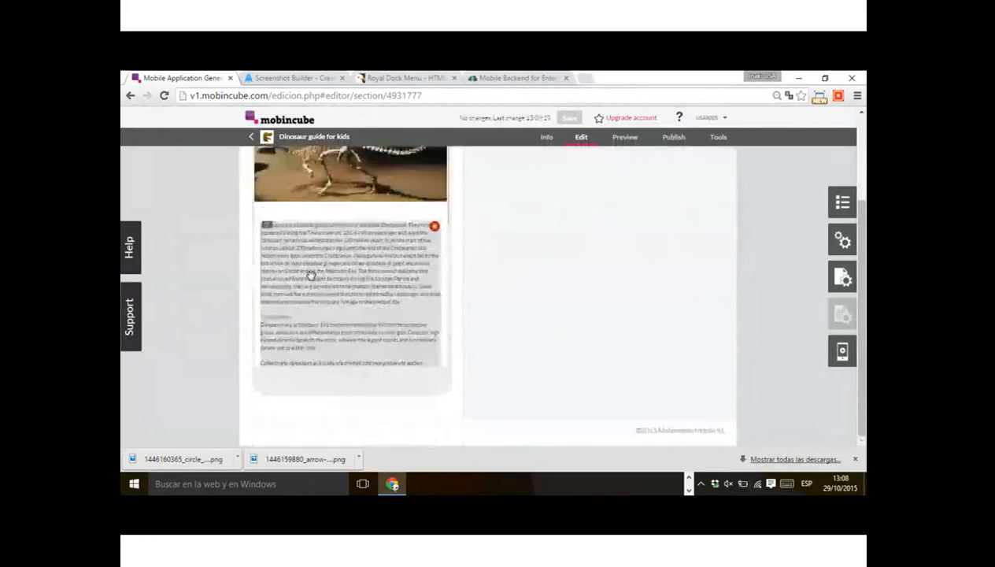
scroll(330, 280, down, 1)
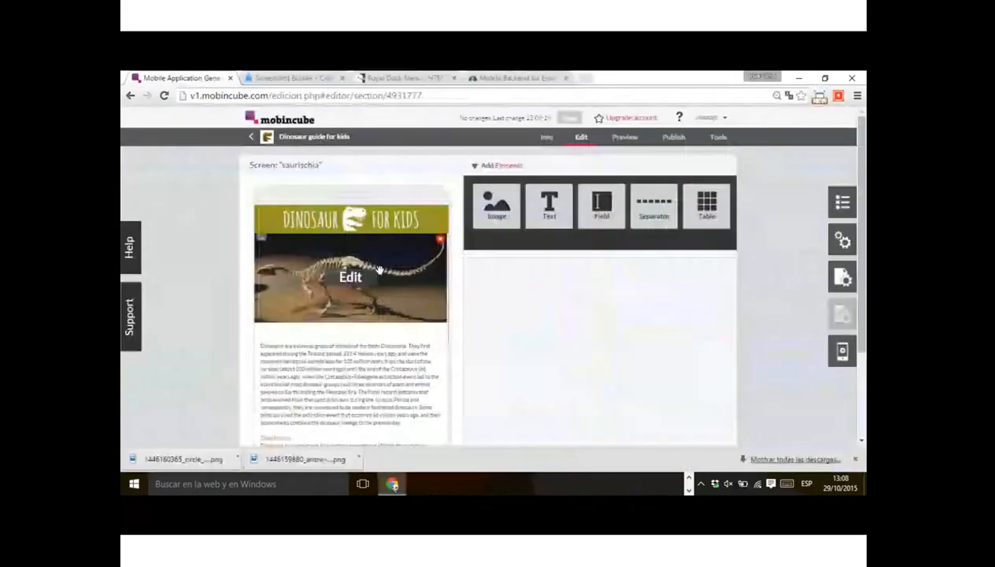
click(843, 277)
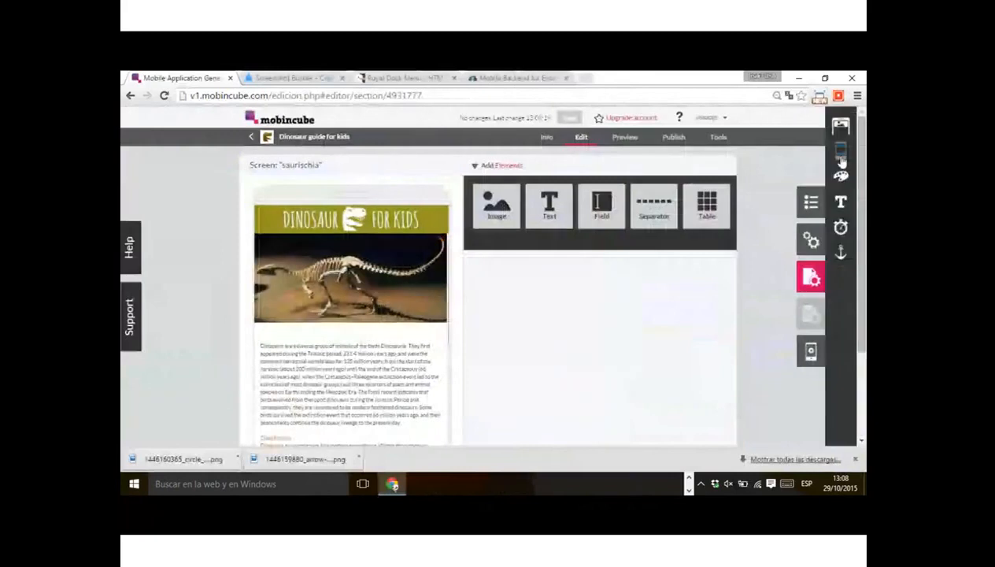
- Name the new screen bar saurischia_title and place it below the header bar on the saurischia screen
click(841, 156)
click(567, 182)
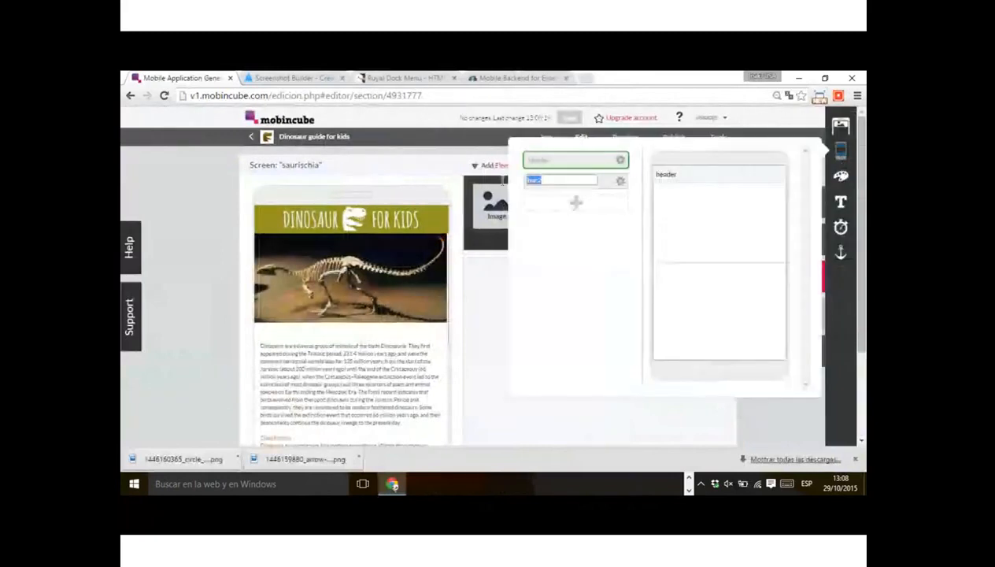
text(saurischia_back)
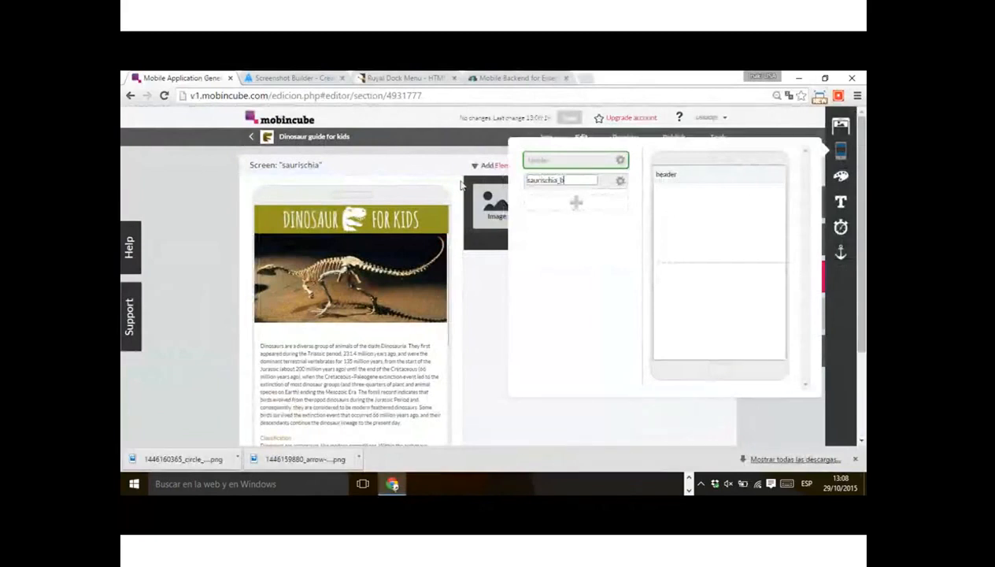
key(BackSpace)
key(BackSpace)
key(BackSpace)
key(BackSpace)
text(rin)
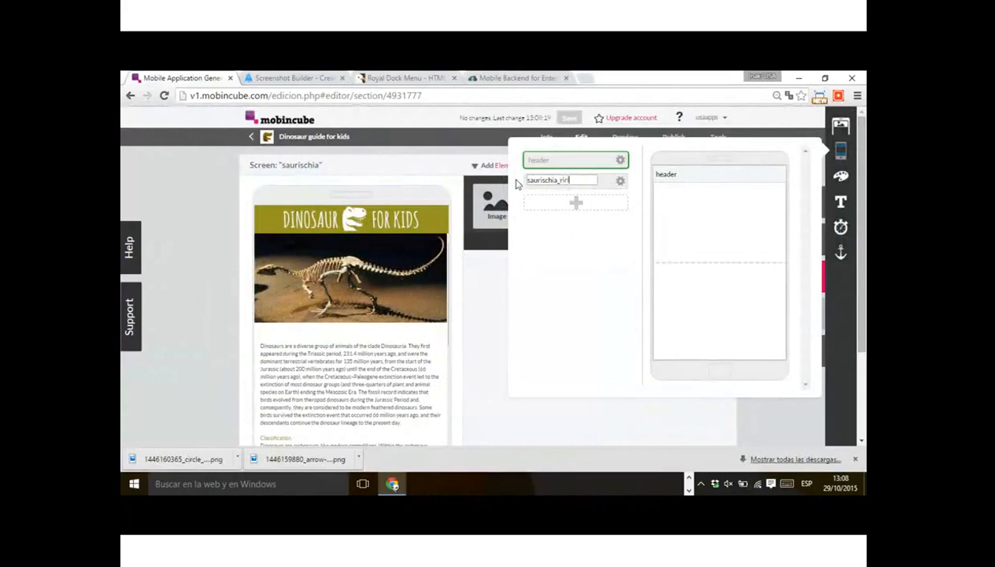
key(BackSpace)
key(BackSpace)
key(BackSpace)
text(title)
key(Return)
drag(555, 183, 703, 181)
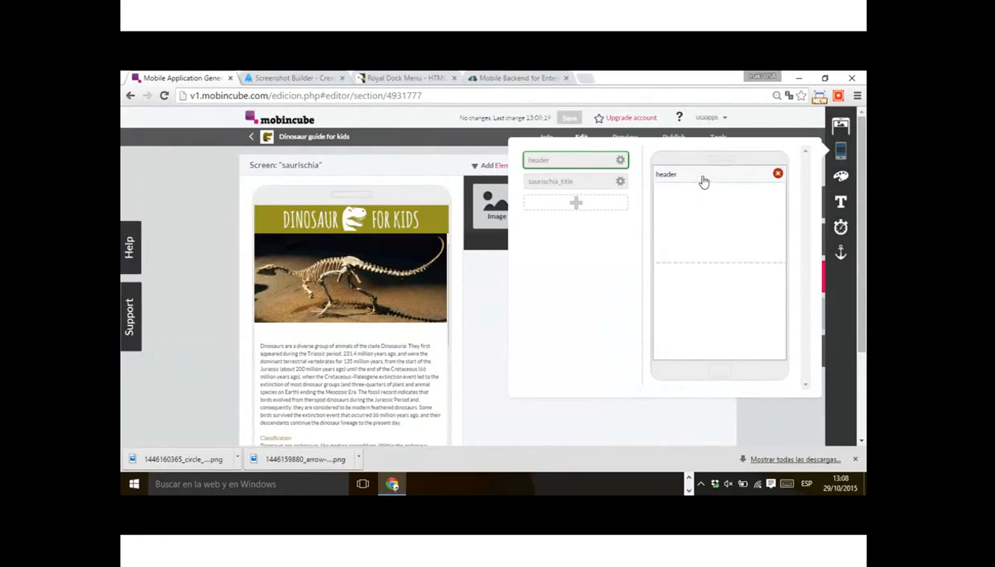
- Insert a two-cell table in the saurischia_title bar and resize its cells to 15% and 85% width
click(621, 180)
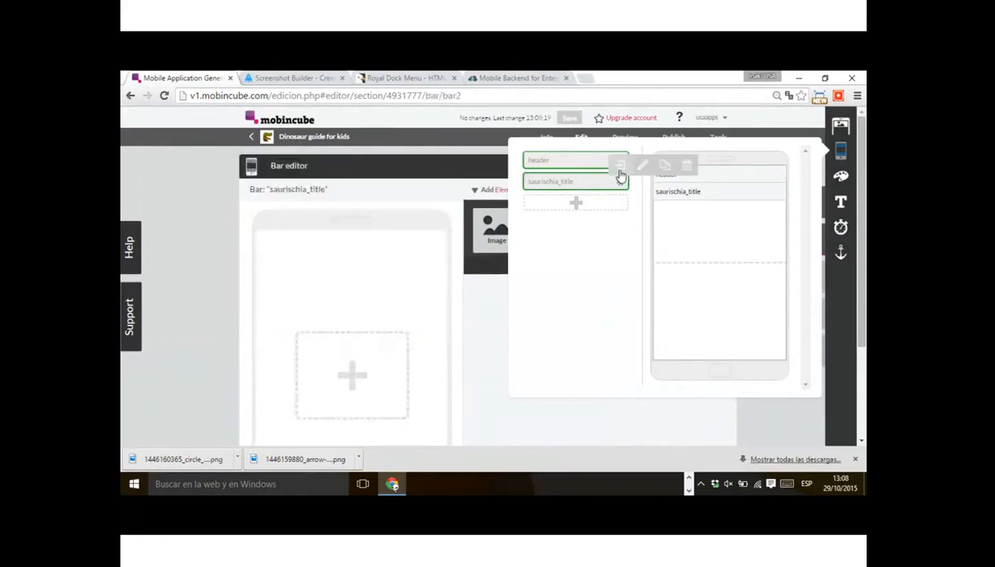
drag(706, 228, 352, 370)
scroll(607, 394, down, 2)
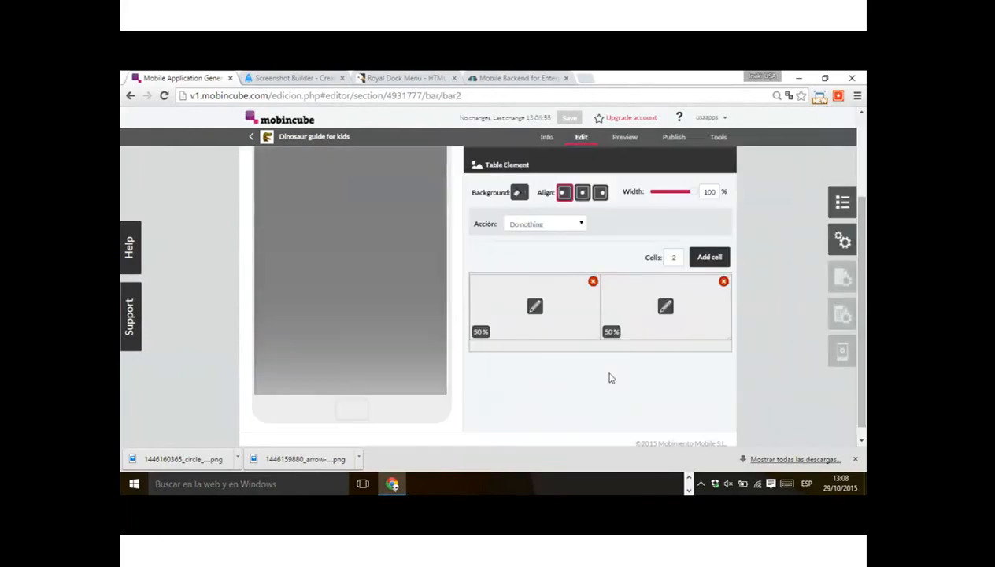
drag(601, 303, 511, 309)
drag(638, 308, 735, 305)
- Give the bar's table a solid dark grey background
scroll(770, 261, up, 3)
mouse_move(557, 248)
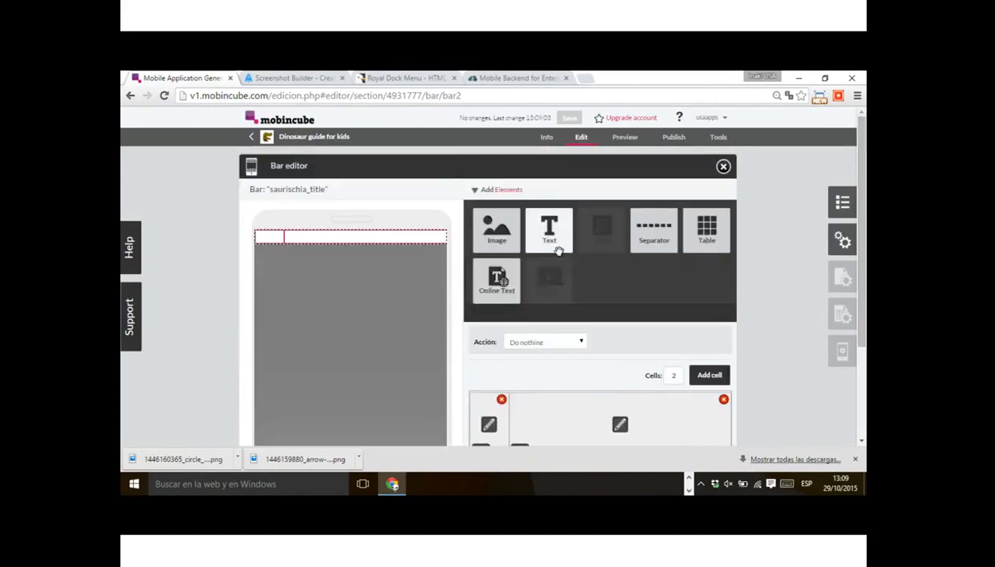
click(519, 311)
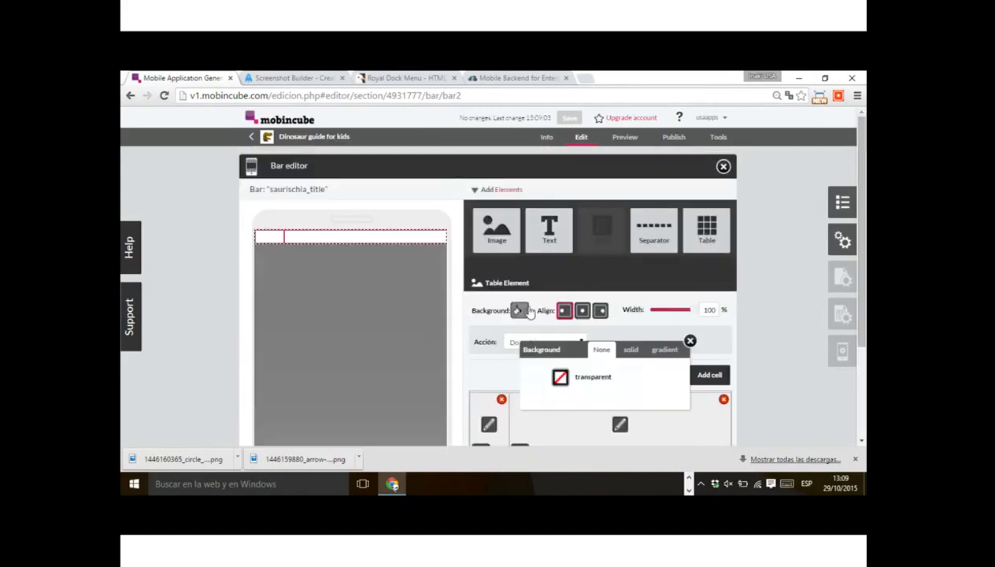
click(631, 350)
click(560, 378)
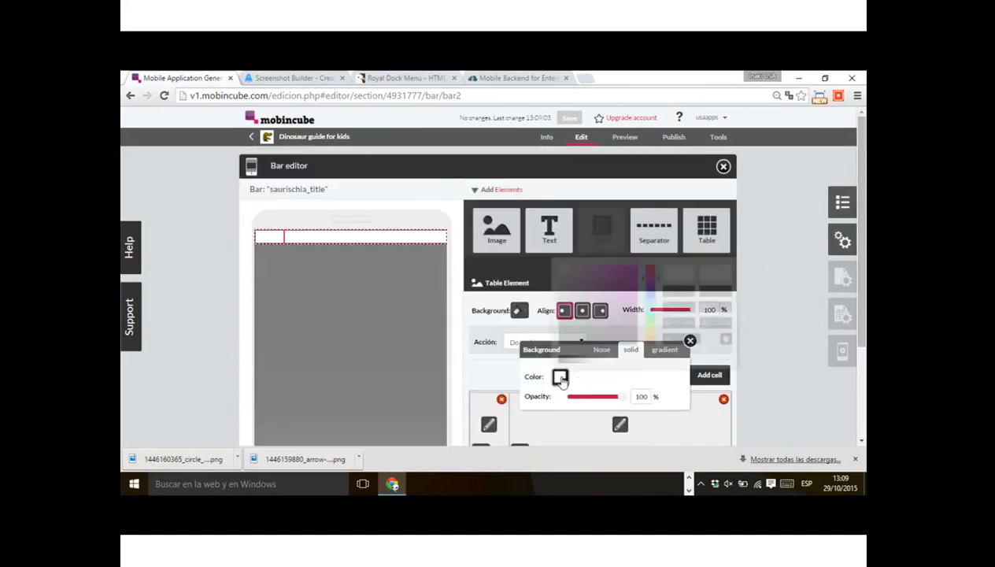
click(573, 359)
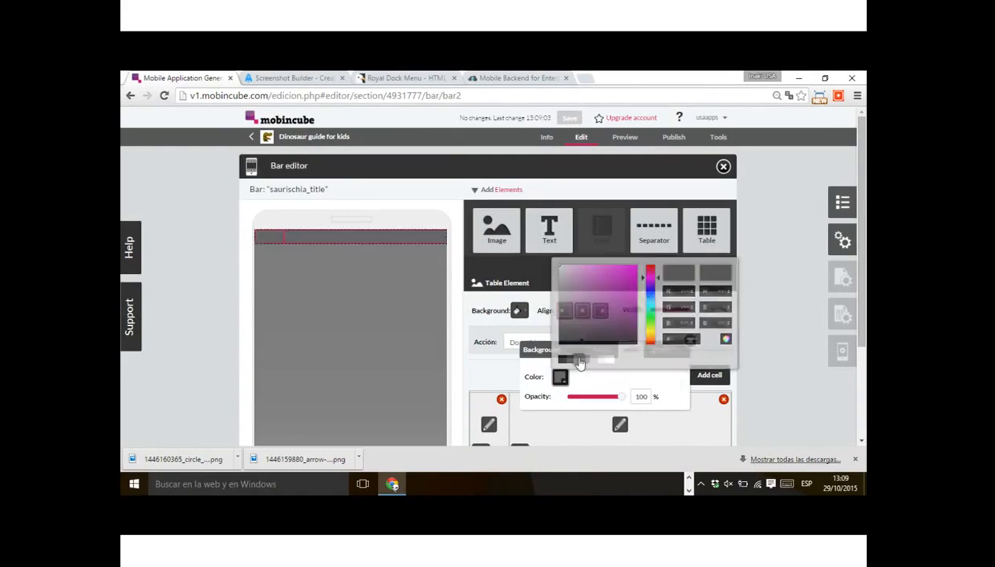
click(525, 362)
click(230, 367)
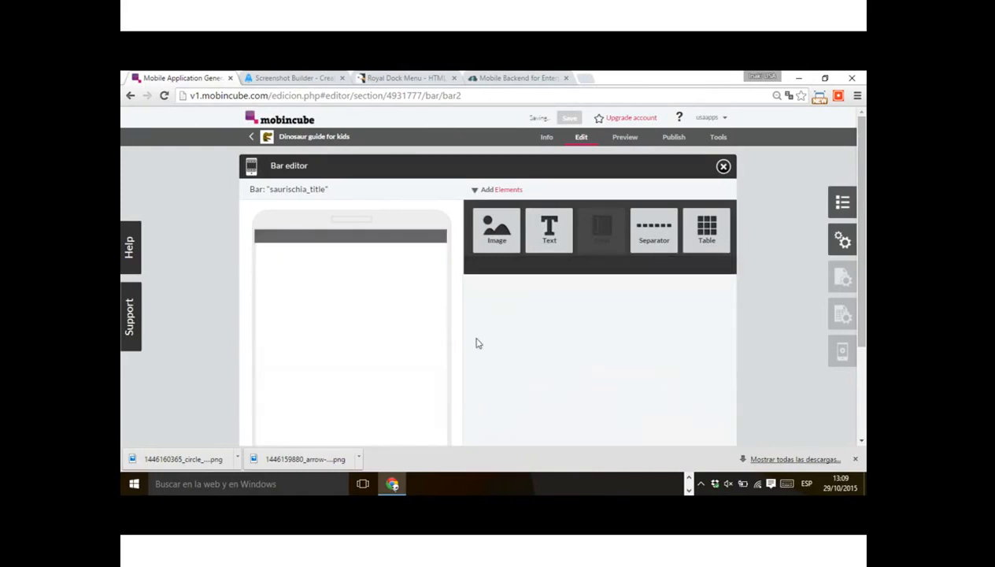
- Insert the white circled back-arrow image from the app's resources in the table's 15% cell
click(371, 237)
drag(496, 230, 494, 418)
scroll(740, 372, down, 3)
click(708, 384)
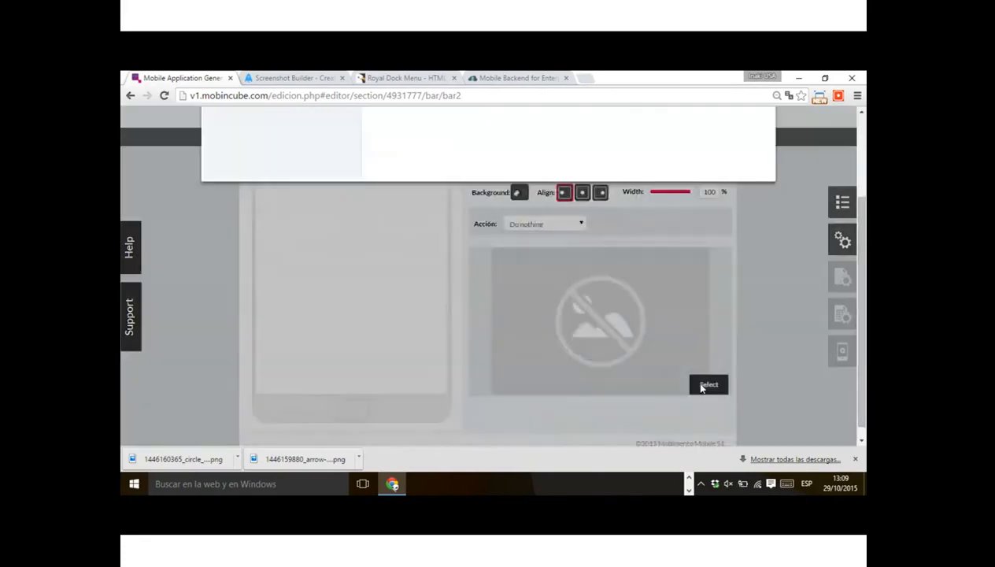
scroll(541, 250, down, 1)
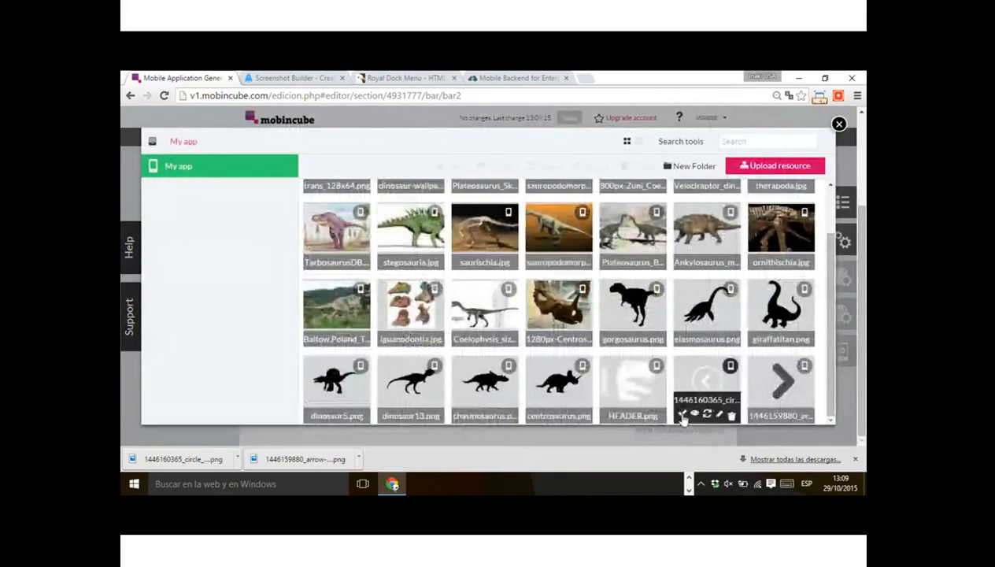
click(682, 413)
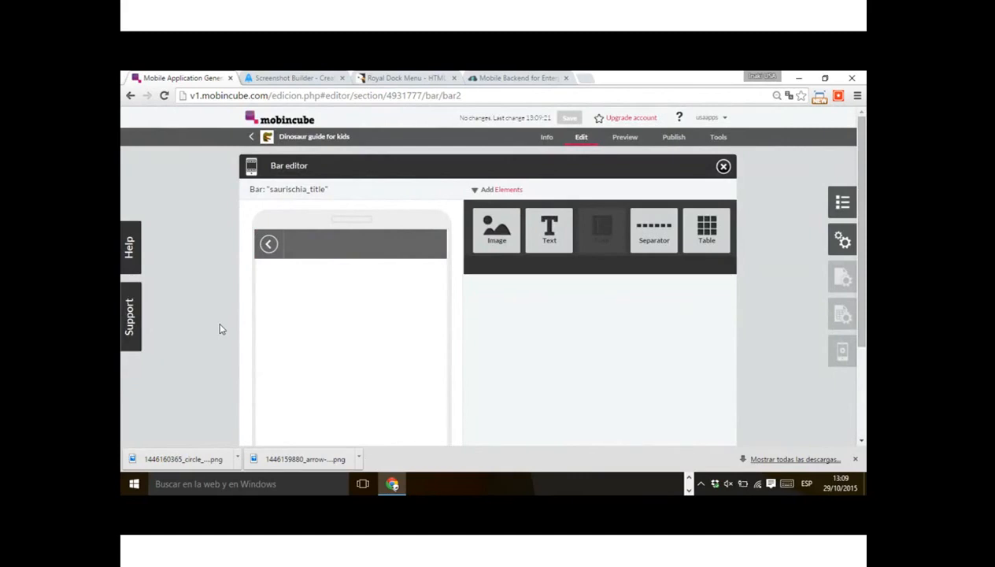
- Add the text SAURISCHIA to the table's 85% cell in Tiny size and white
click(358, 249)
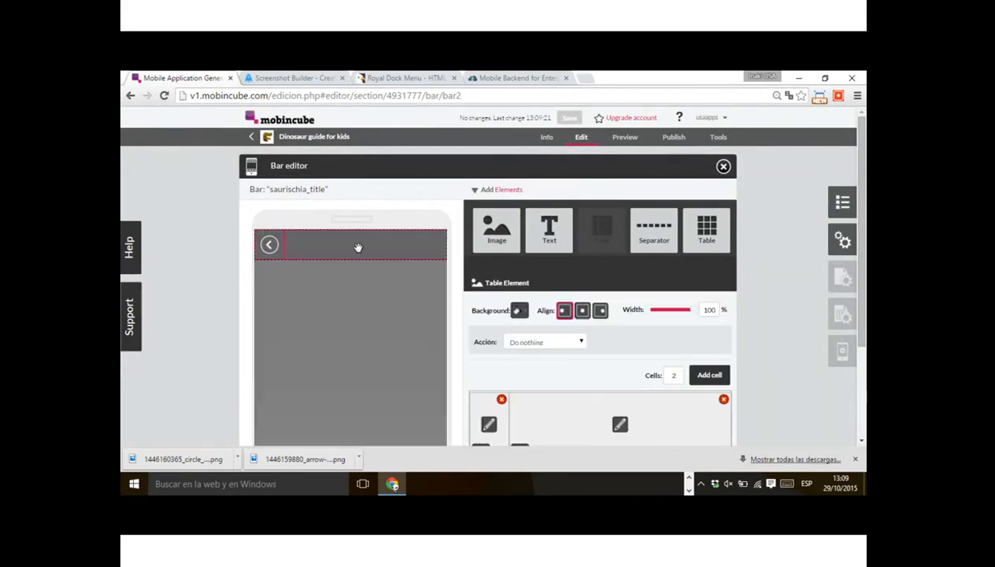
drag(549, 229, 559, 413)
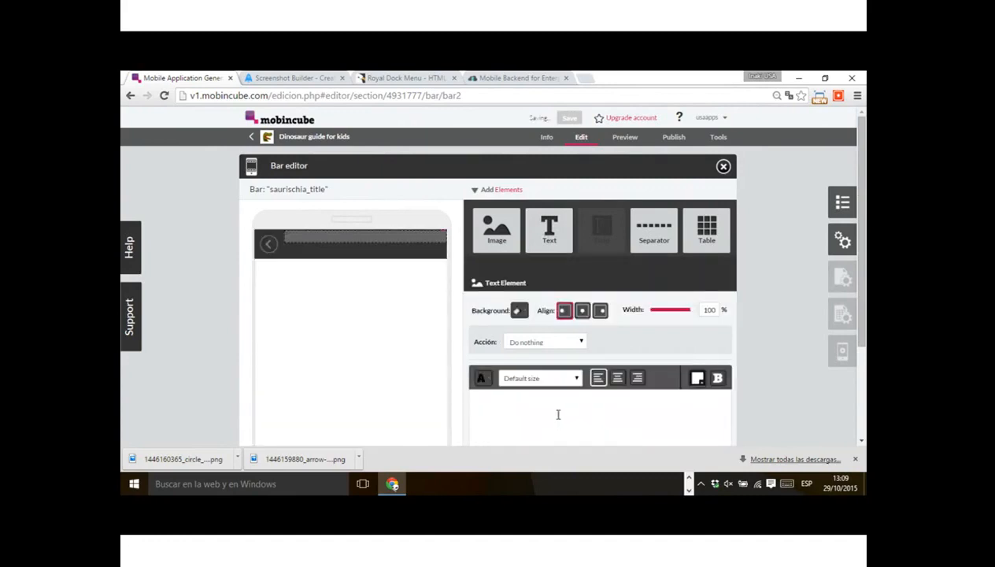
text(SAURISCHIA)
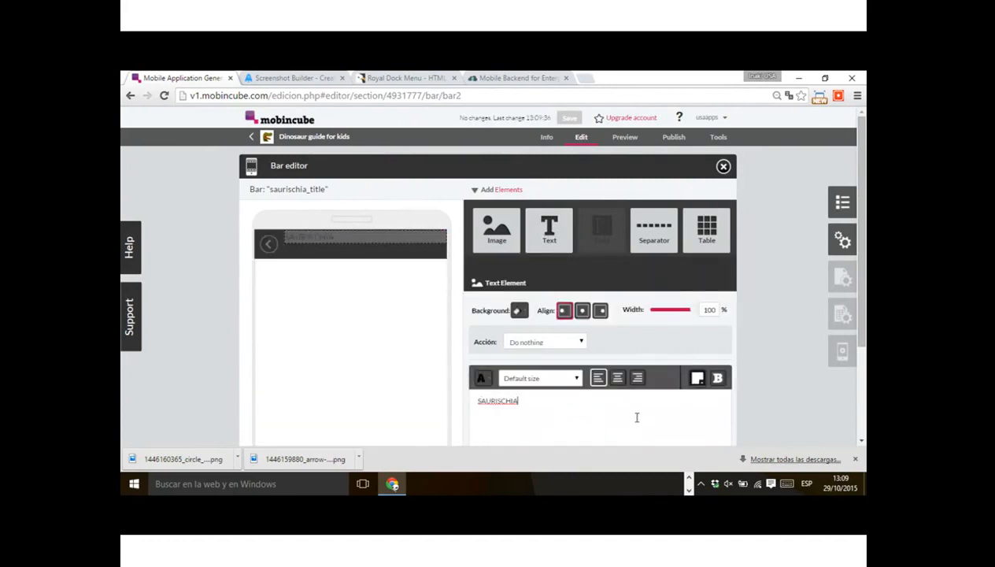
click(553, 378)
click(527, 401)
click(481, 378)
click(533, 362)
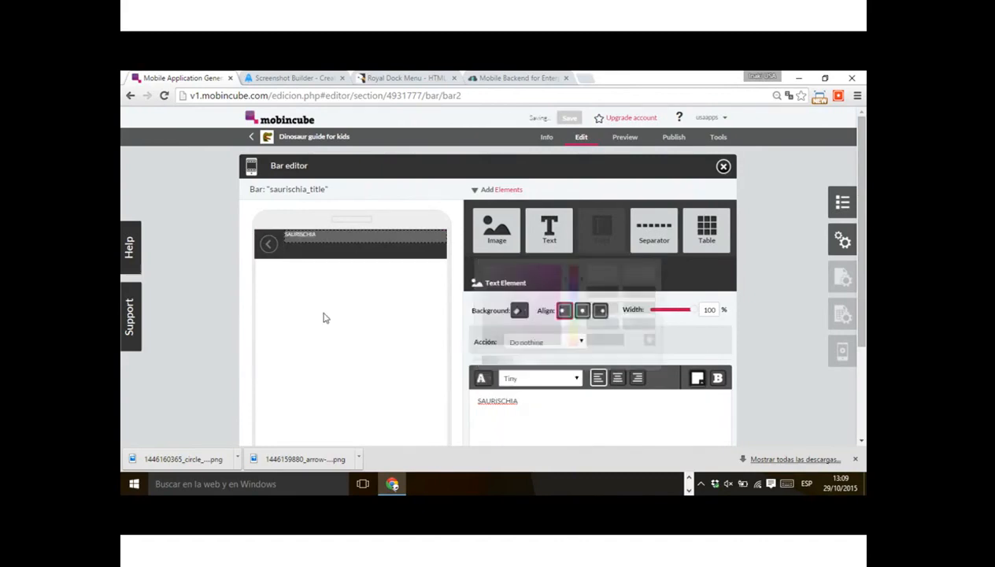
click(198, 345)
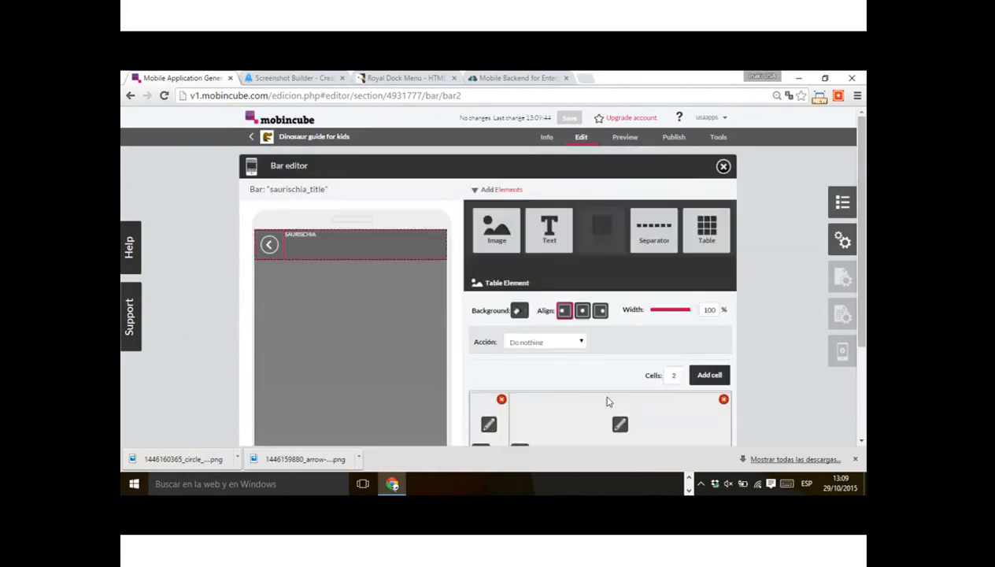
- Centre the content of the table's 85% cell vertically
click(622, 431)
scroll(624, 376, down, 1)
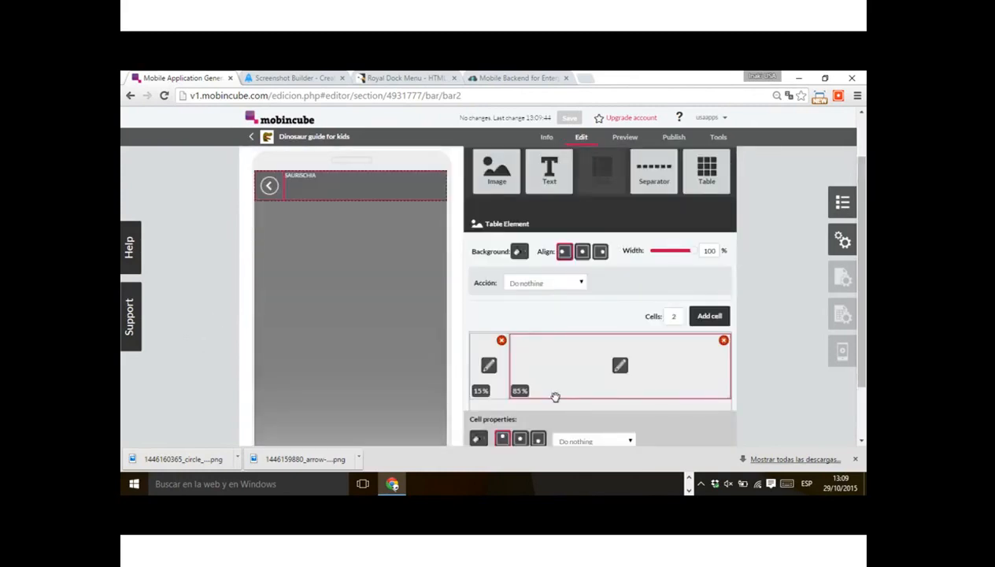
click(521, 440)
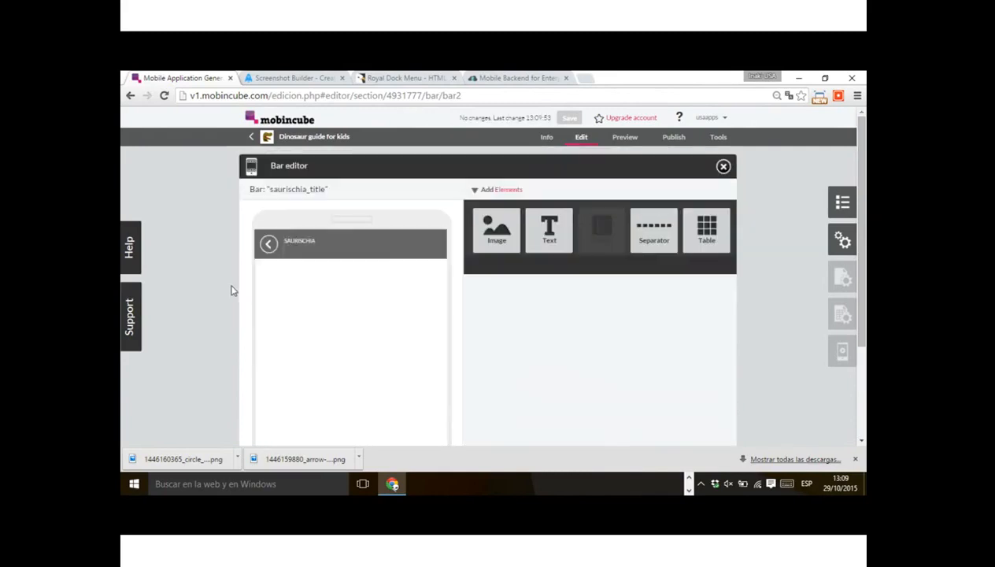
- Set the back-arrow image's action to Back and close the bar editor
click(268, 245)
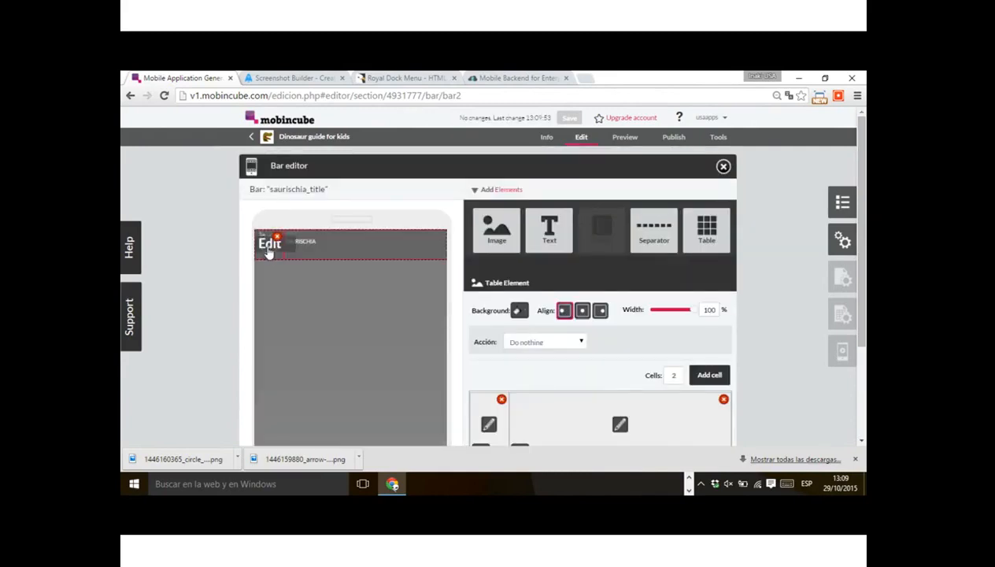
click(269, 249)
click(522, 343)
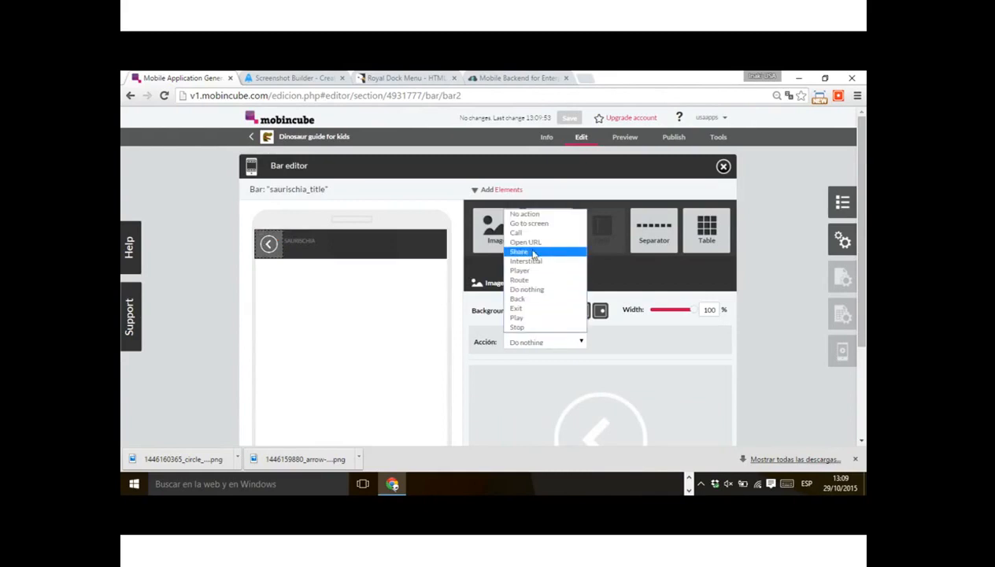
click(533, 300)
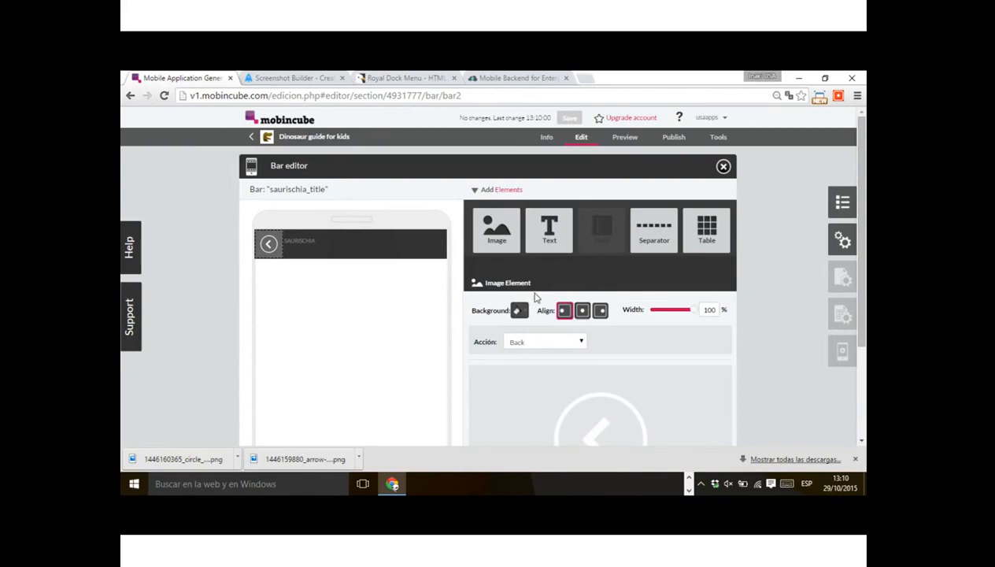
click(757, 229)
click(757, 226)
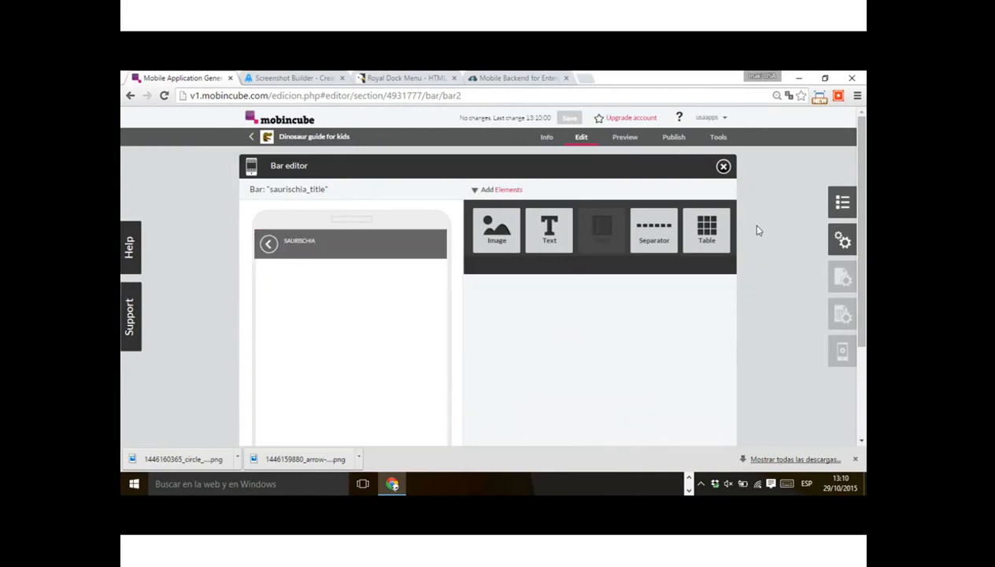
click(723, 167)
- Switch to the Excel workbook Book2 and copy the full Saurischia description from cell C3
mouse_move(337, 284)
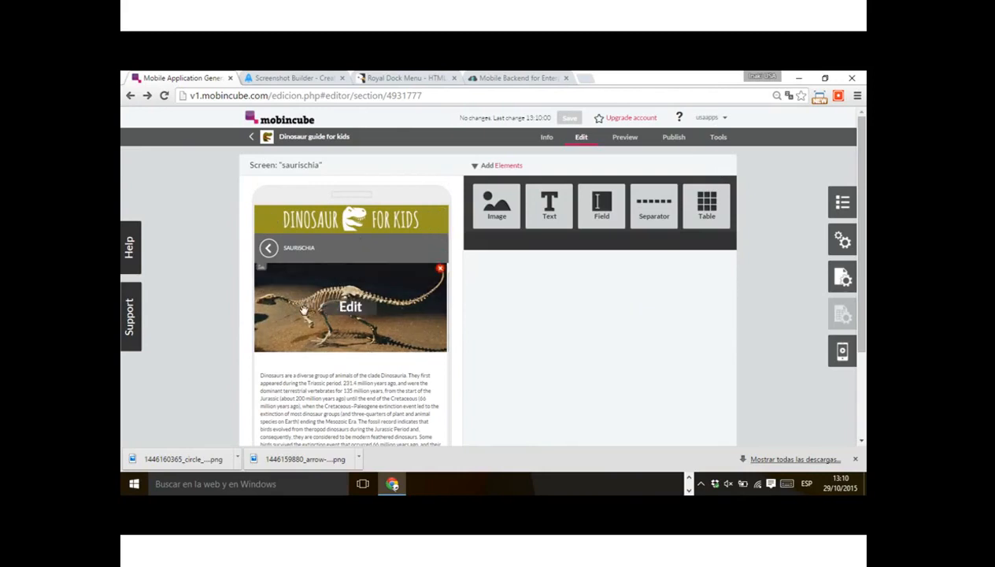
scroll(305, 313, down, 3)
scroll(317, 324, up, 2)
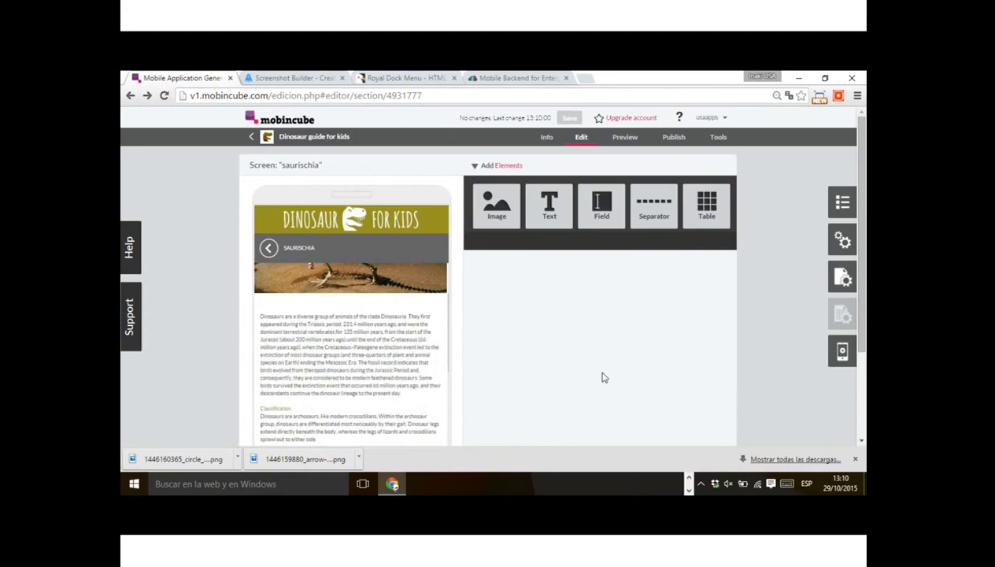
click(689, 483)
mouse_move(606, 484)
click(666, 434)
click(156, 327)
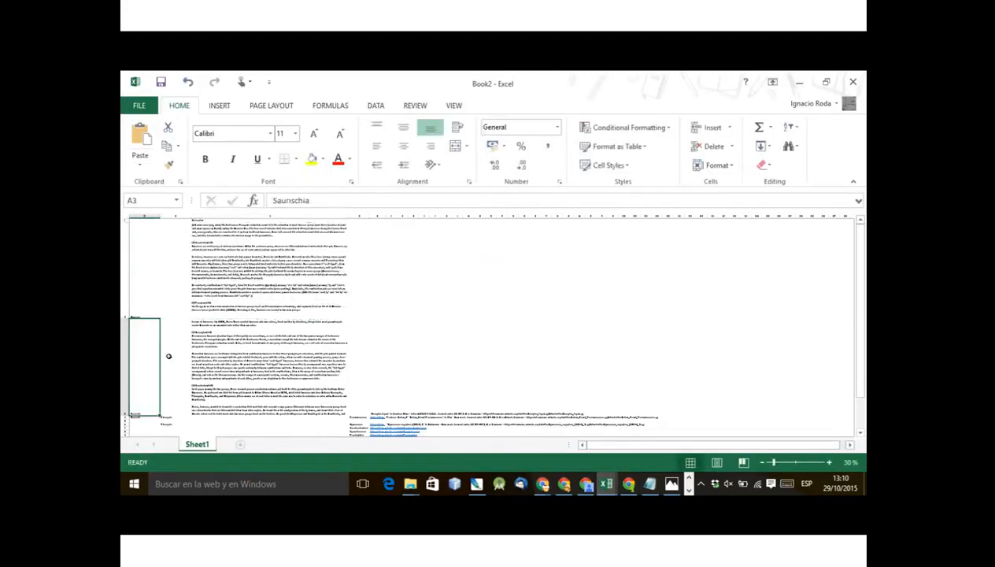
click(161, 333)
key(Right)
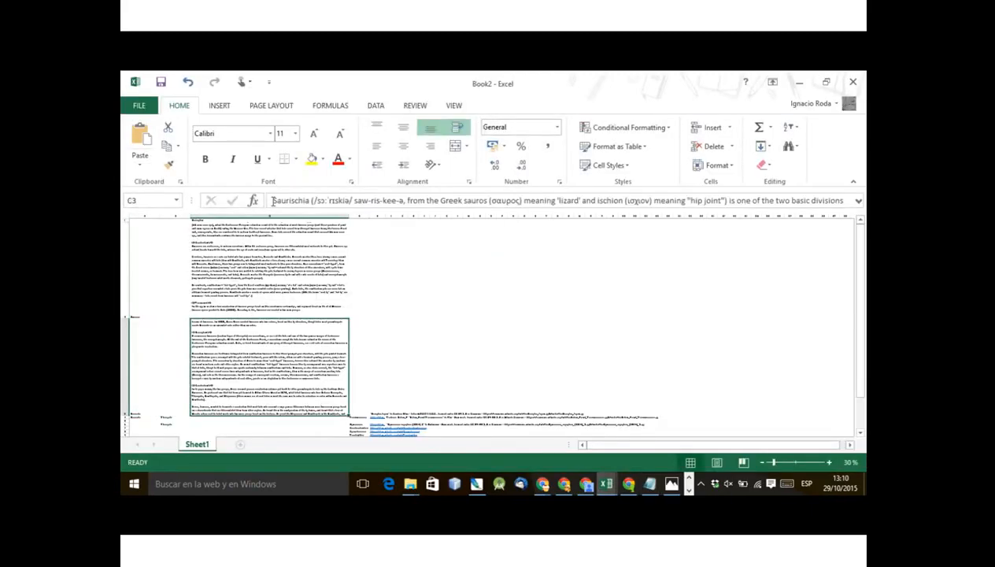
drag(272, 199, 450, 492)
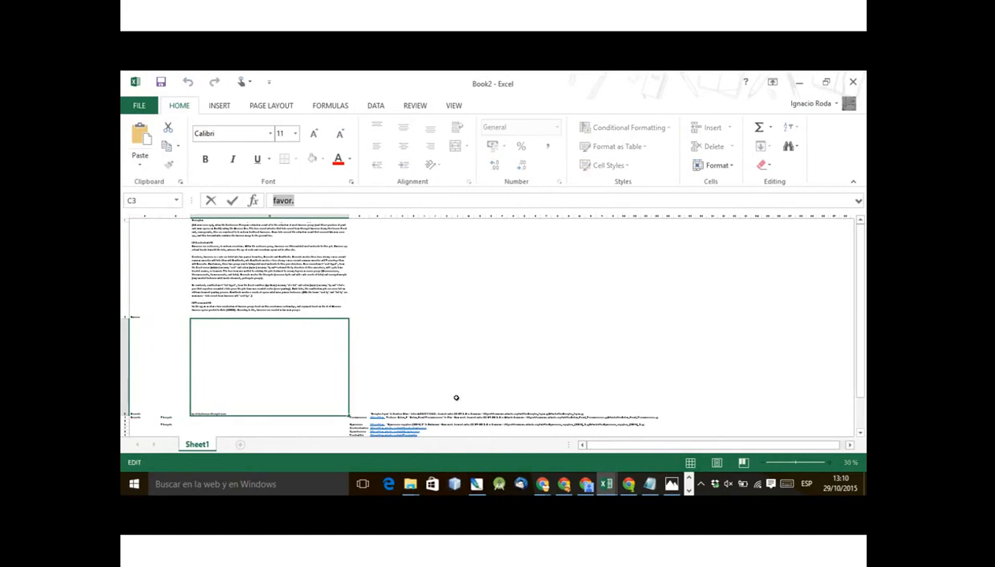
click(451, 319)
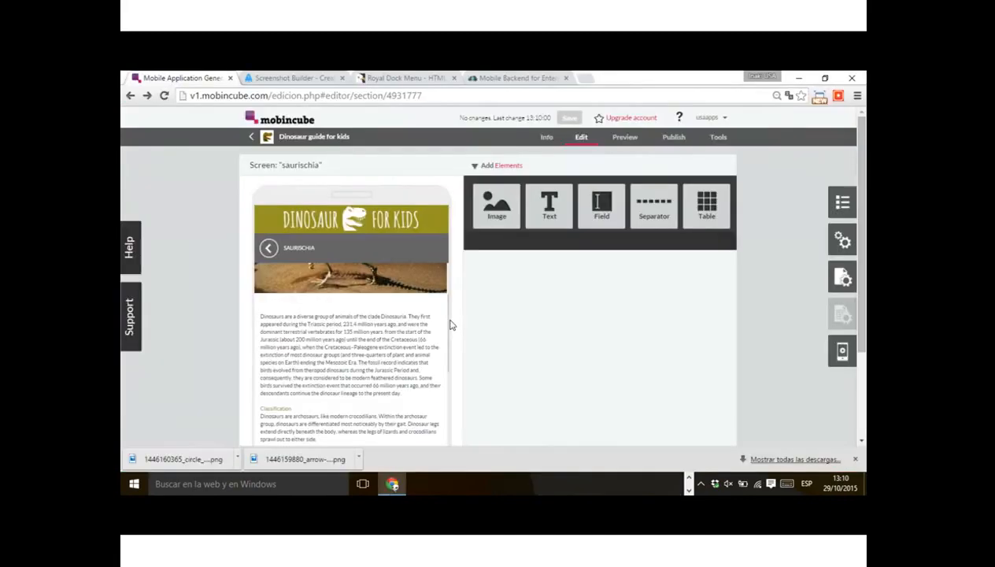
- In the Mobincube editor, replace the saurischia screen's dinosaur body text with the copied Saurischia description
click(358, 348)
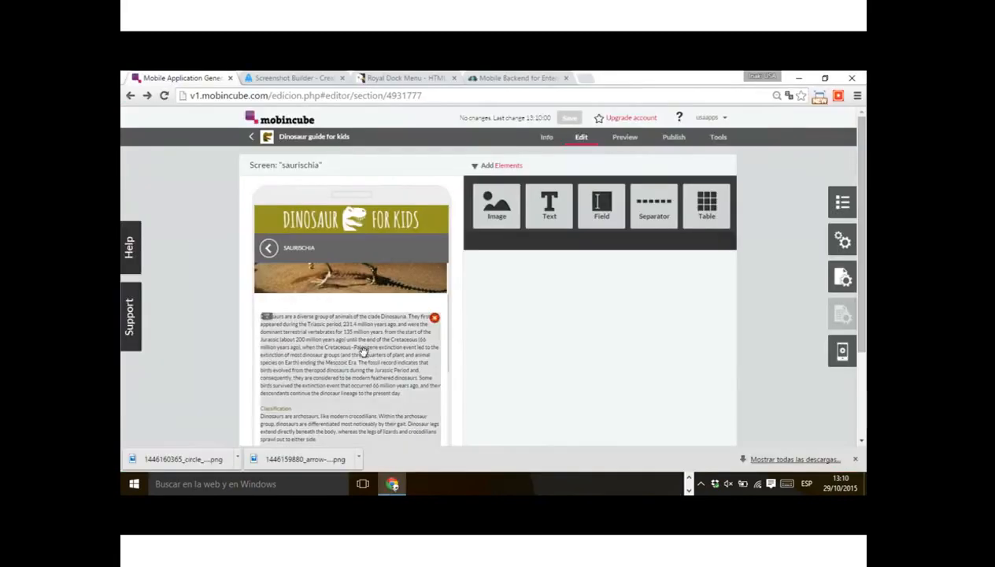
drag(476, 375, 594, 340)
triple_click(594, 339)
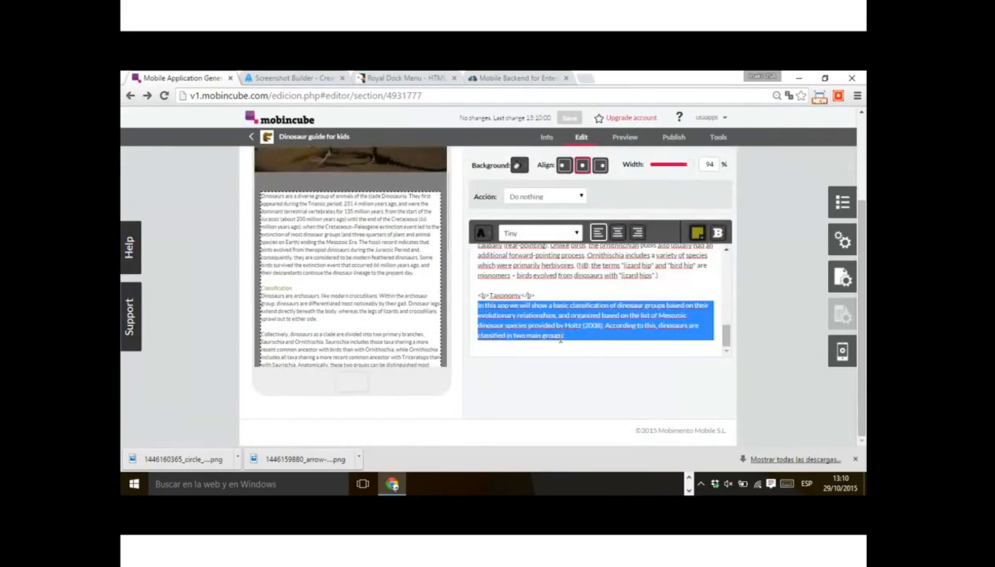
click(560, 338)
drag(569, 337, 419, 159)
key(BackSpace)
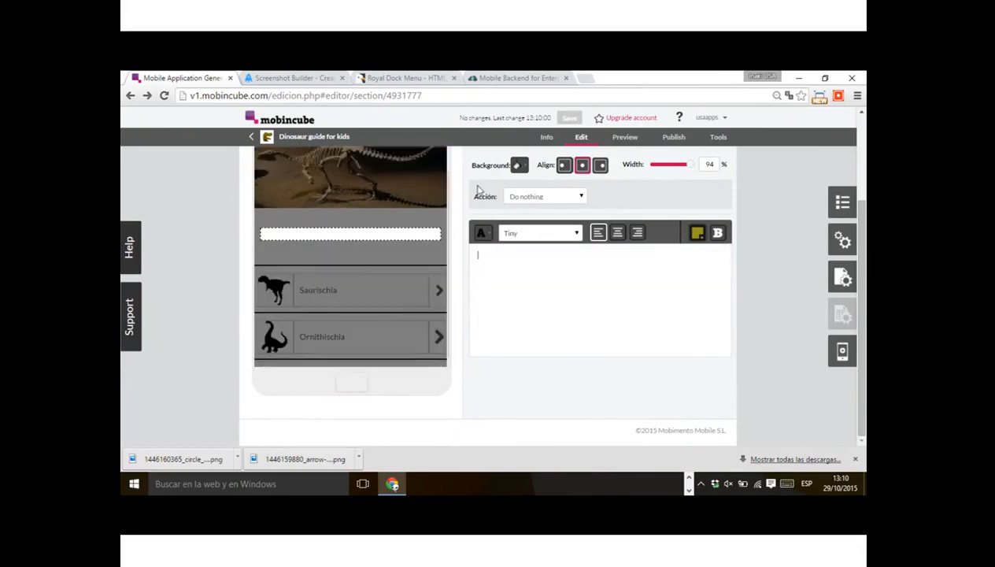
key(ctrl+v)
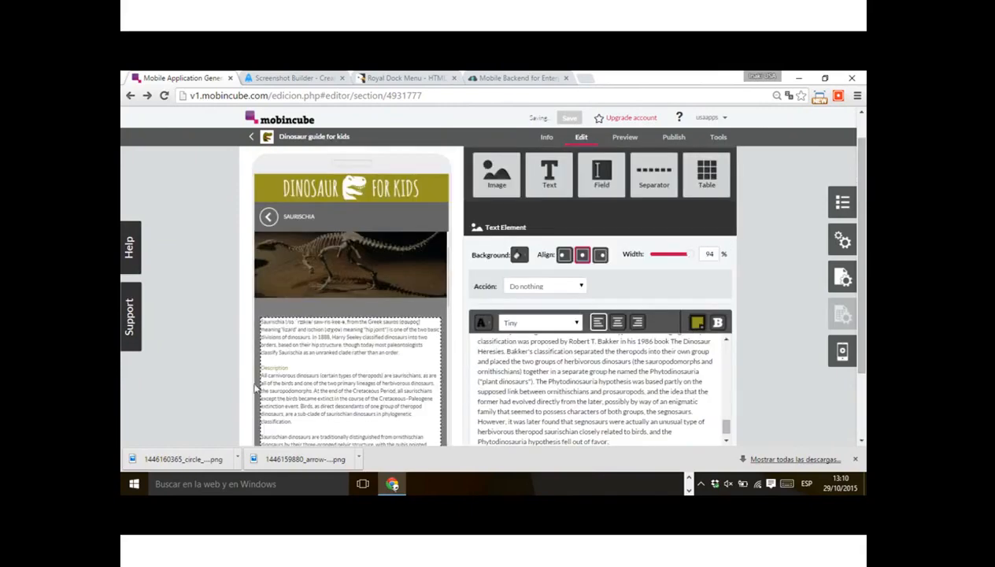
- Close the body text editor and change the Saurischia row's label below the description to Theropoda
click(223, 346)
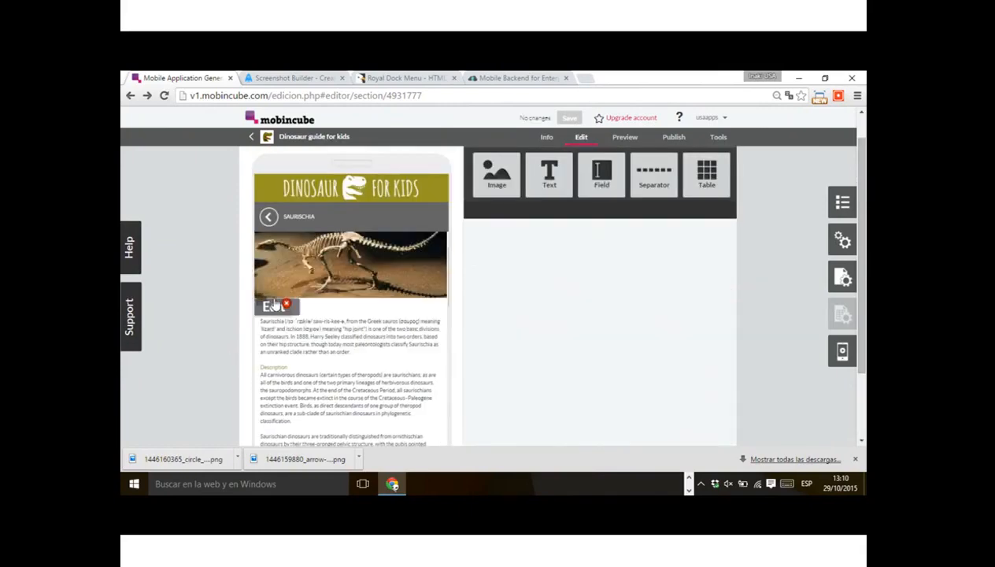
mouse_move(293, 269)
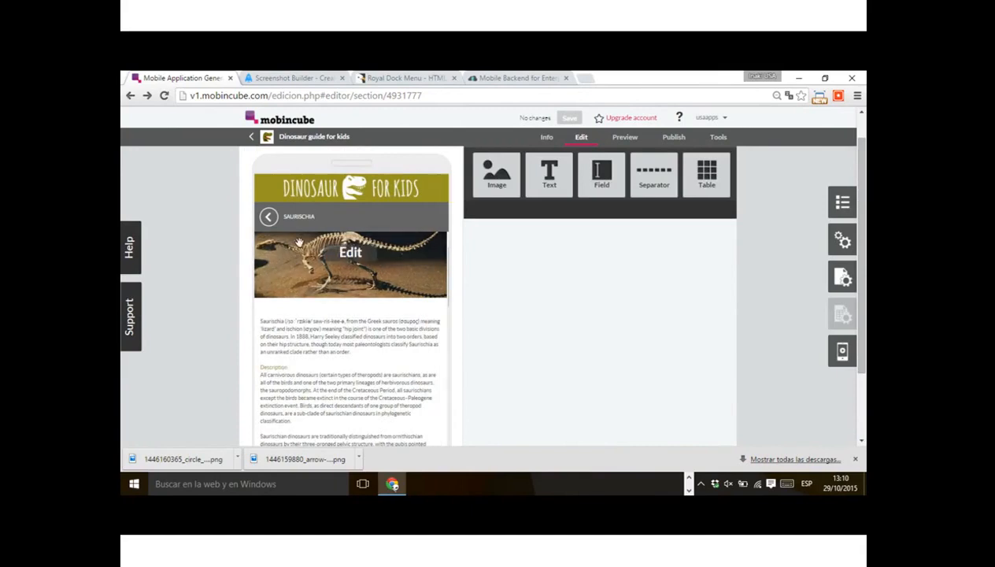
scroll(329, 286, down, 5)
scroll(331, 285, down, 5)
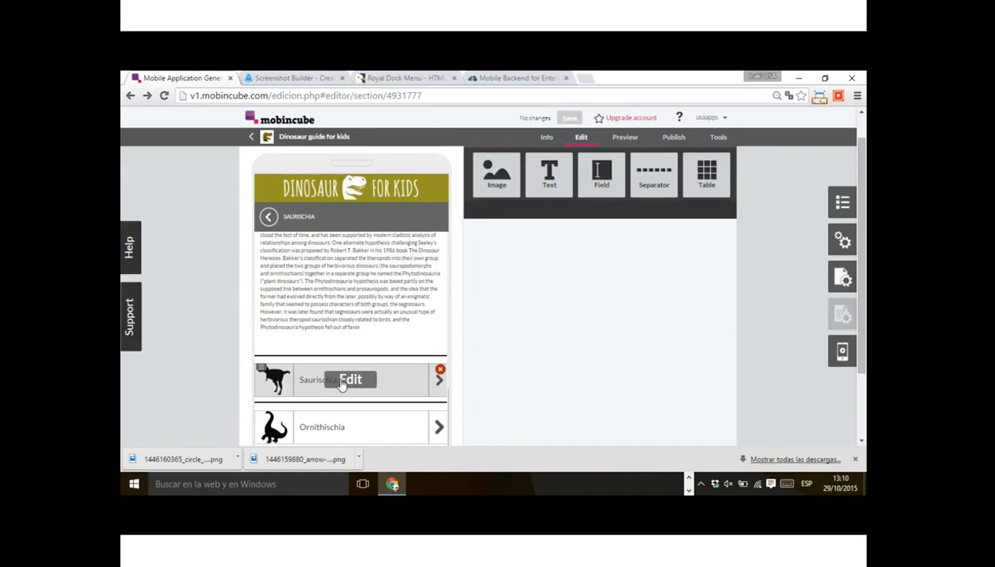
click(341, 384)
click(338, 381)
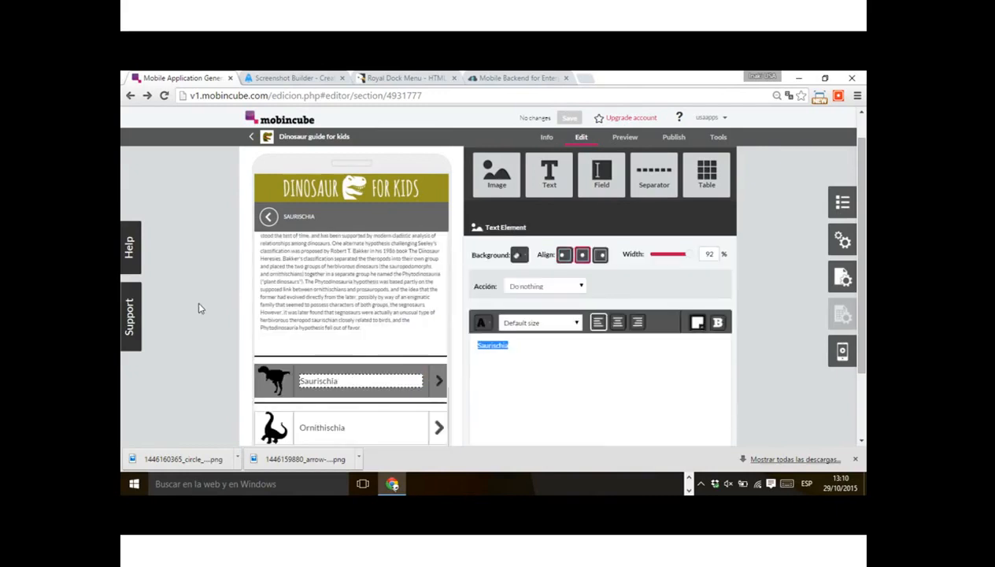
key(BackSpace)
text(Theropoda)
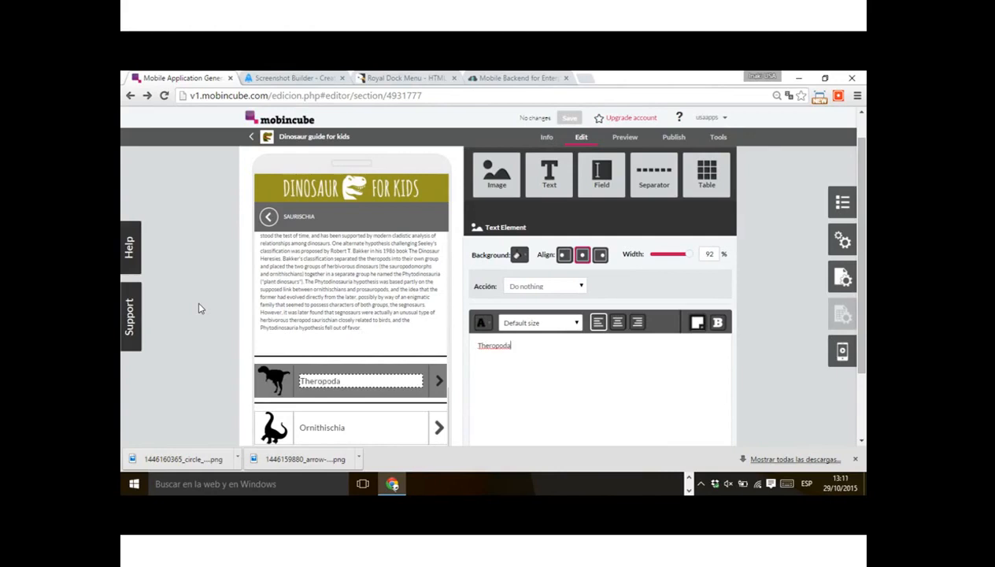
click(209, 350)
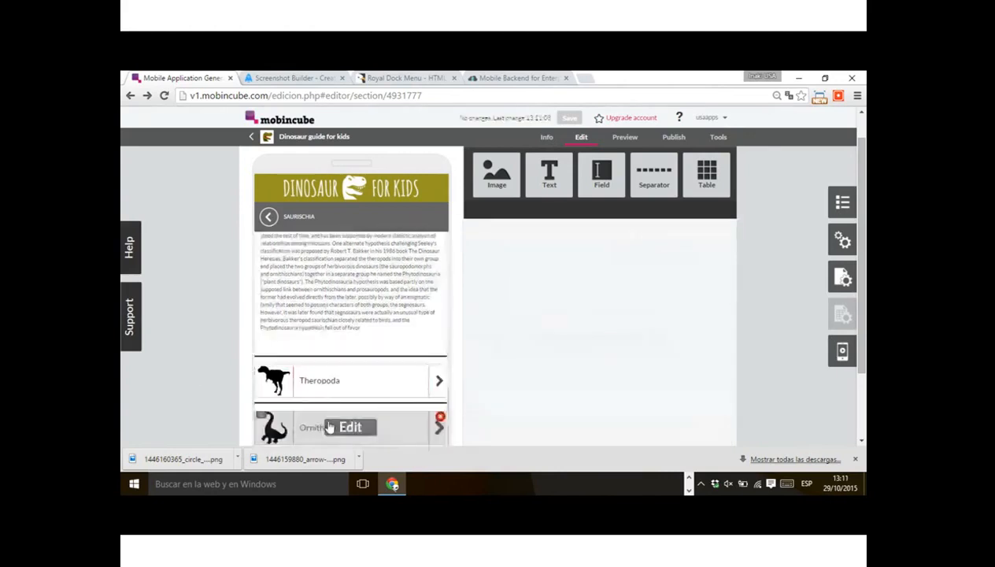
- Change the Ornithischia row's label to Sauropodomorpha
click(329, 426)
click(329, 427)
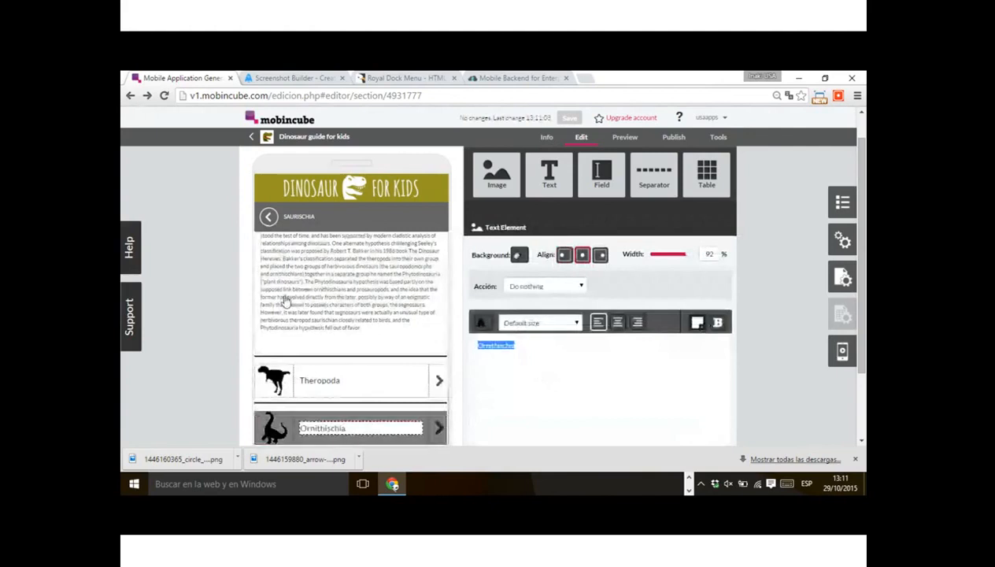
text(Sauro)
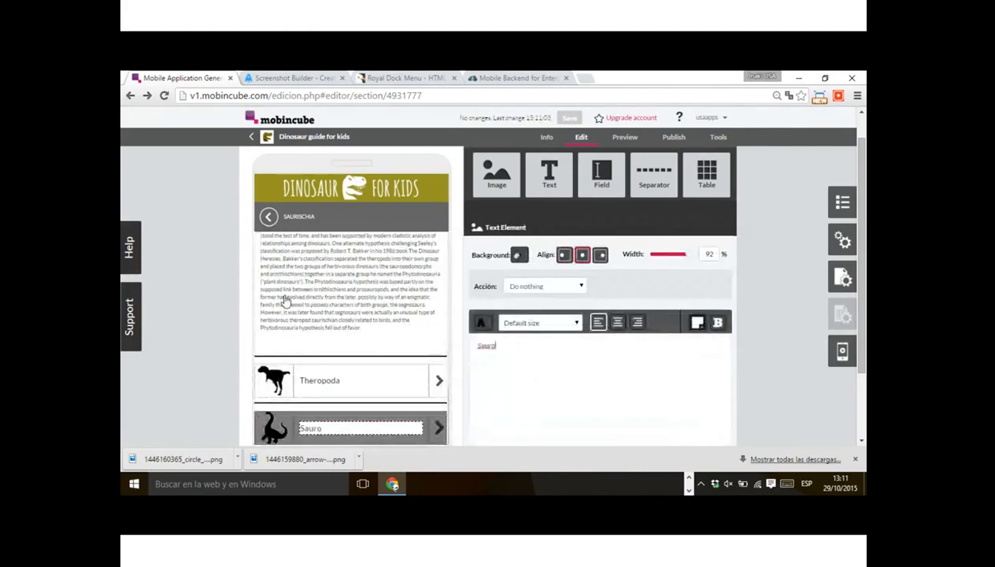
text(podomorpha)
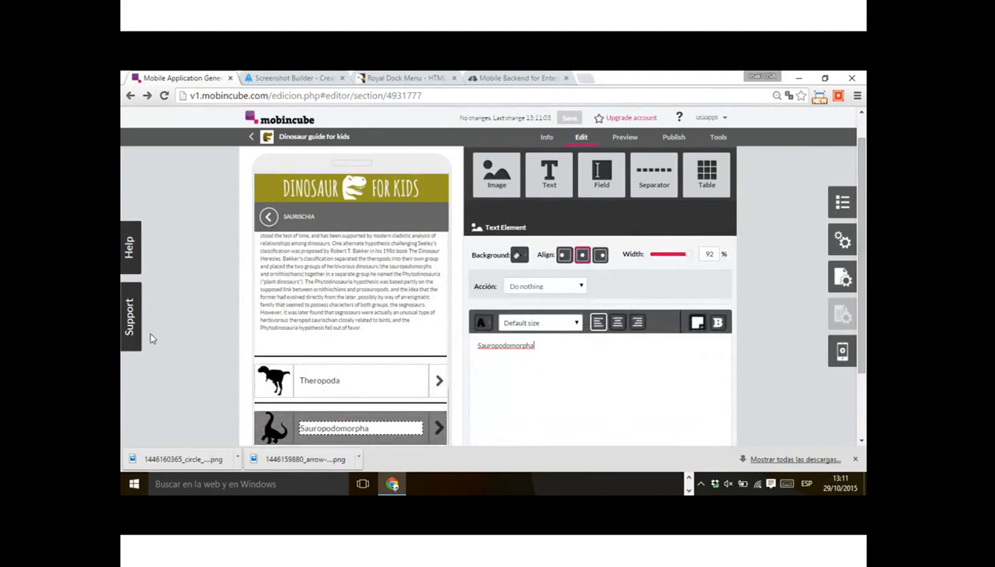
click(178, 418)
click(178, 417)
- Choose giraffatitan.png from the app's resources as the Sauropodomorpha row's image and close the row editor
scroll(230, 384, down, 1)
scroll(231, 384, down, 1)
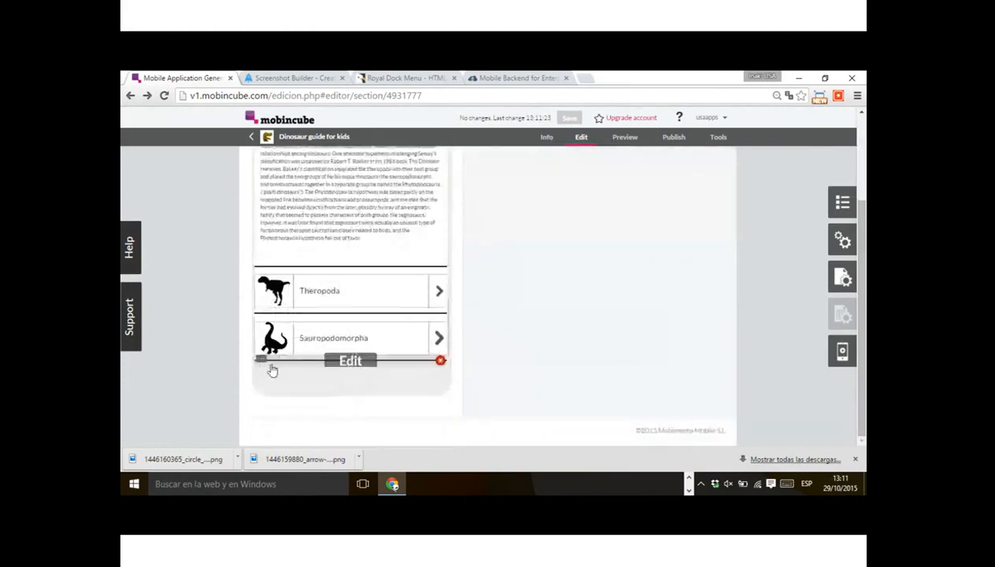
click(271, 337)
click(272, 339)
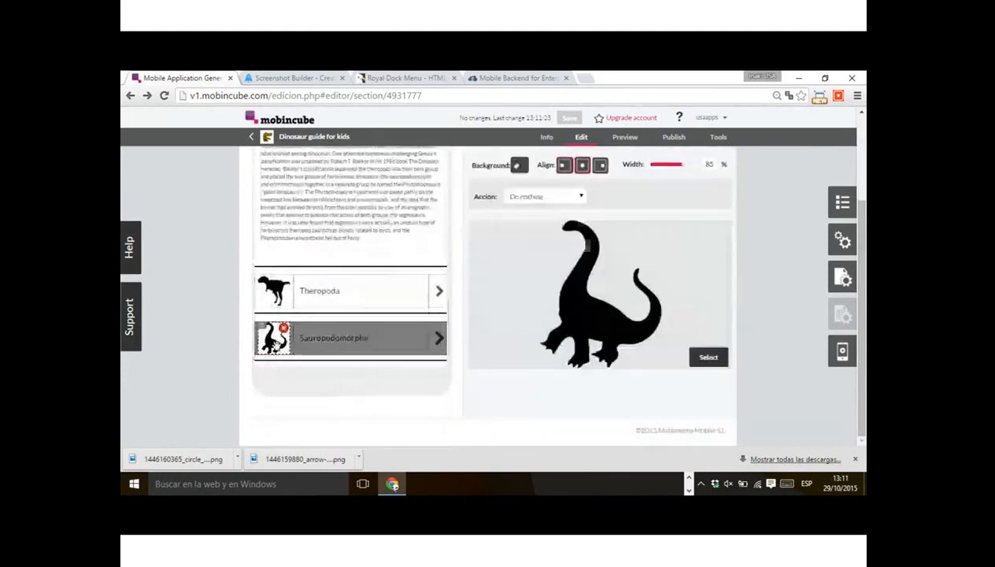
click(708, 359)
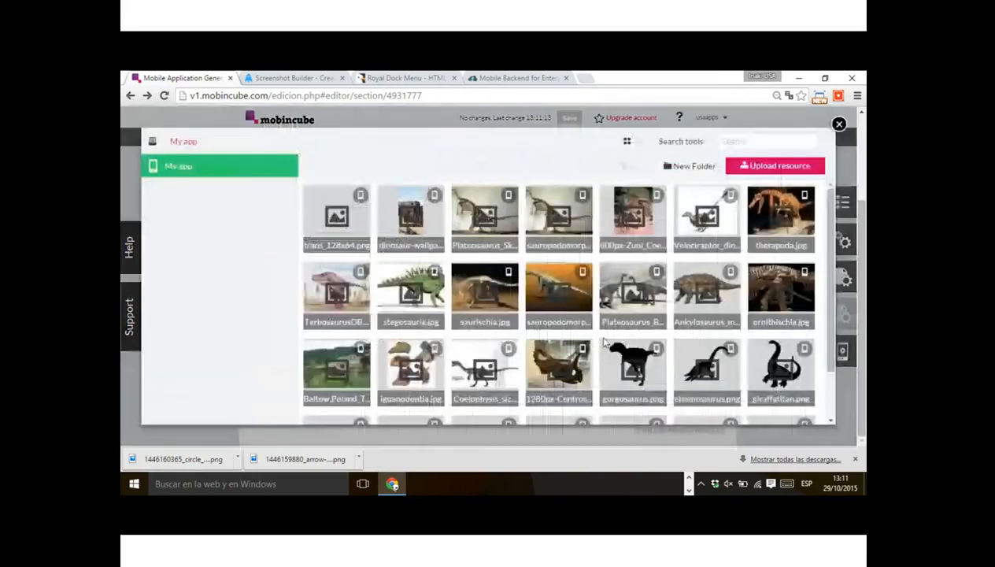
scroll(604, 341, down, 1)
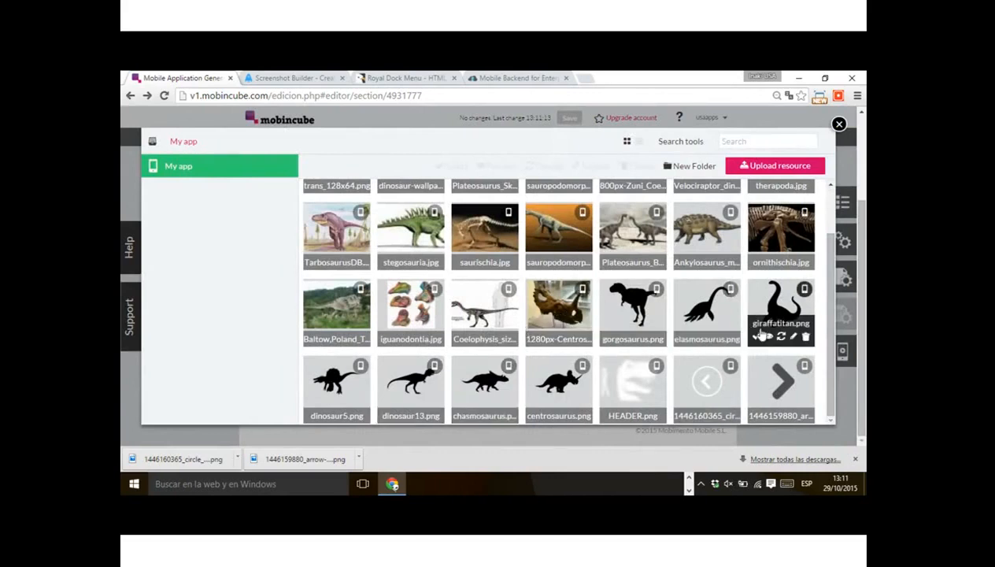
click(756, 343)
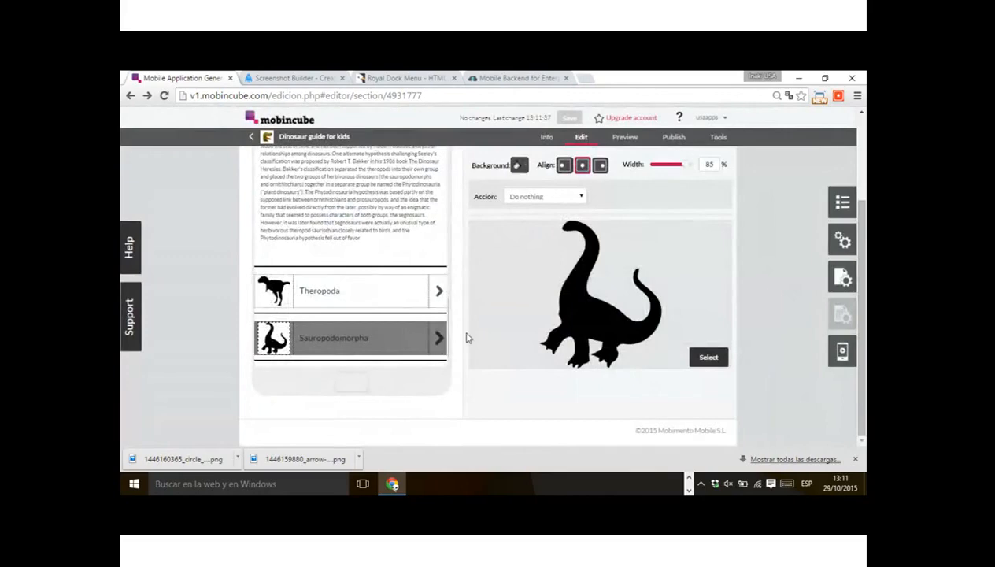
click(272, 337)
click(202, 332)
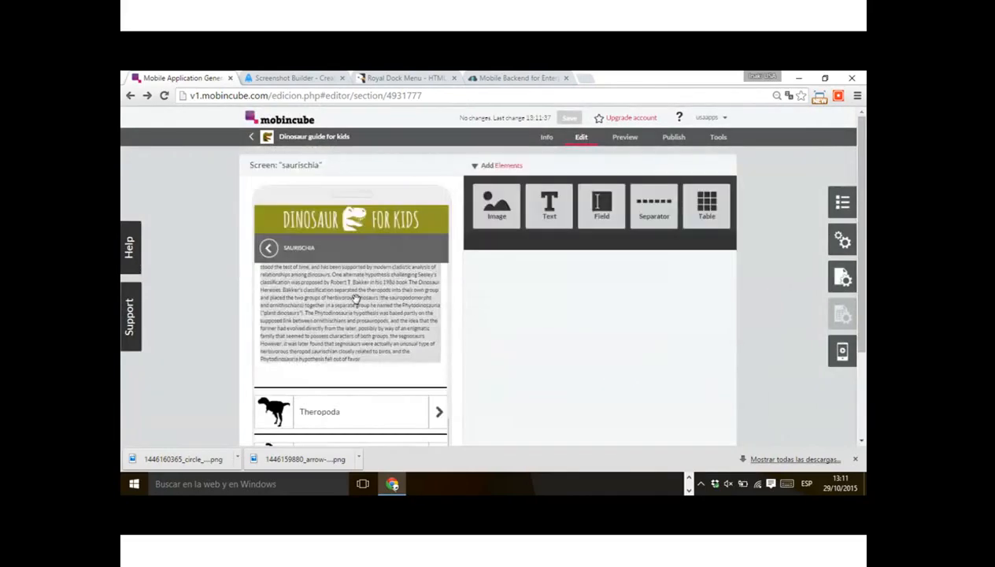
- Review the whole saurischia screen, from its skeleton image through the description to the two link rows
scroll(346, 315, down, 3)
scroll(346, 315, up, 5)
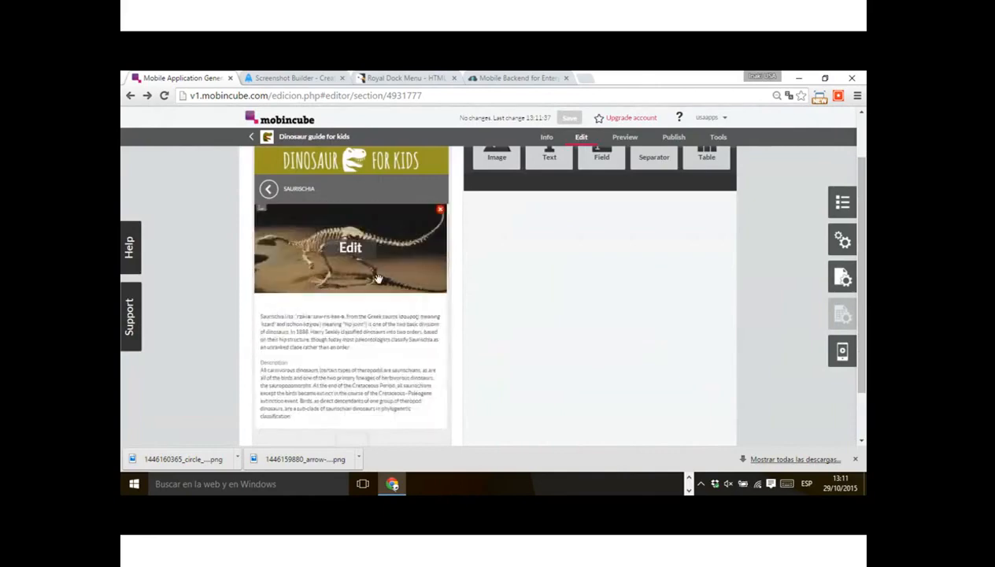
scroll(398, 323, down, 6)
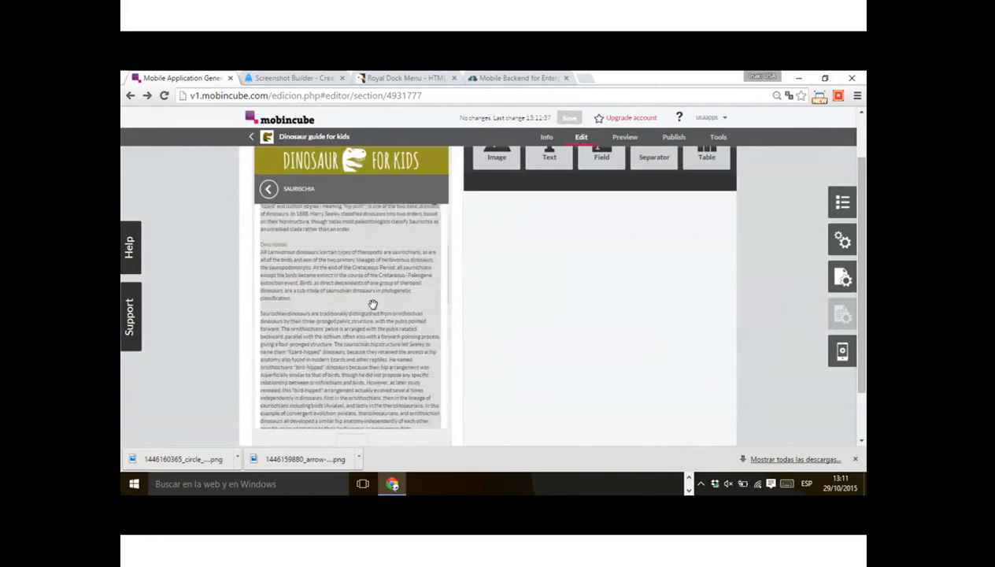
scroll(355, 352, down, 3)
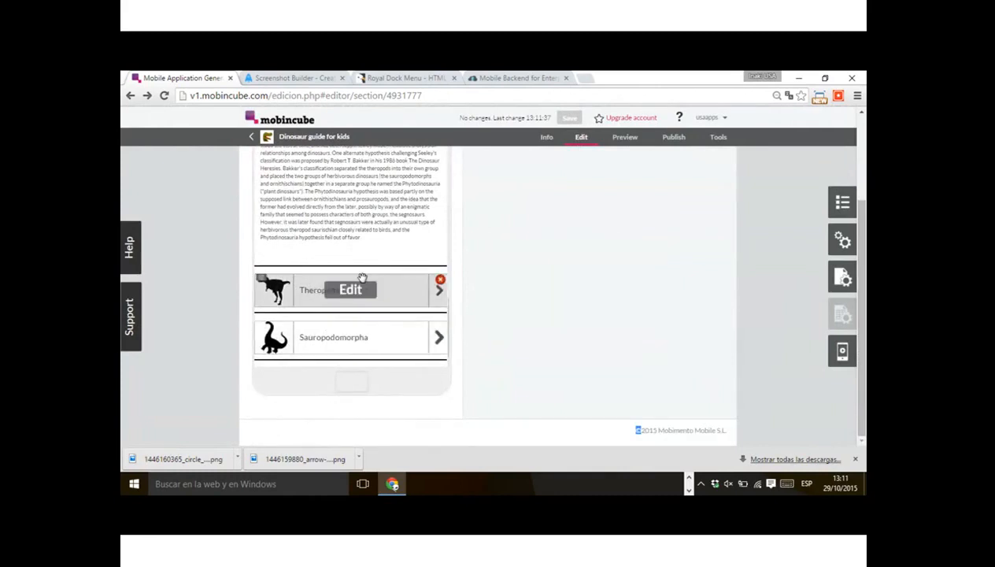
scroll(422, 281, up, 3)
scroll(422, 281, down, 3)
scroll(354, 291, up, 3)
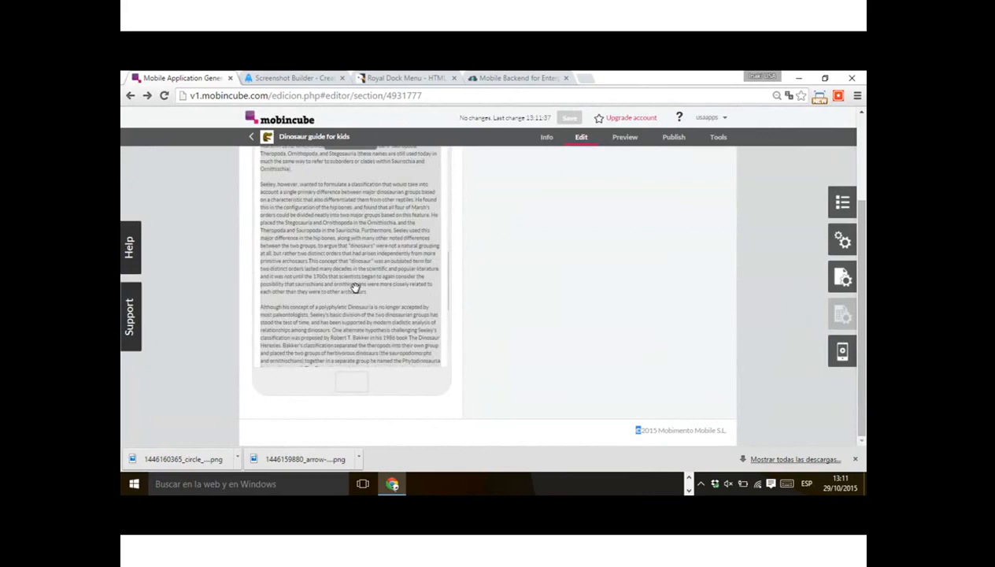
scroll(354, 289, up, 5)
- Open the app's screen list and switch to the Google Photos wireframe to examine the screens following Saurischia
click(842, 203)
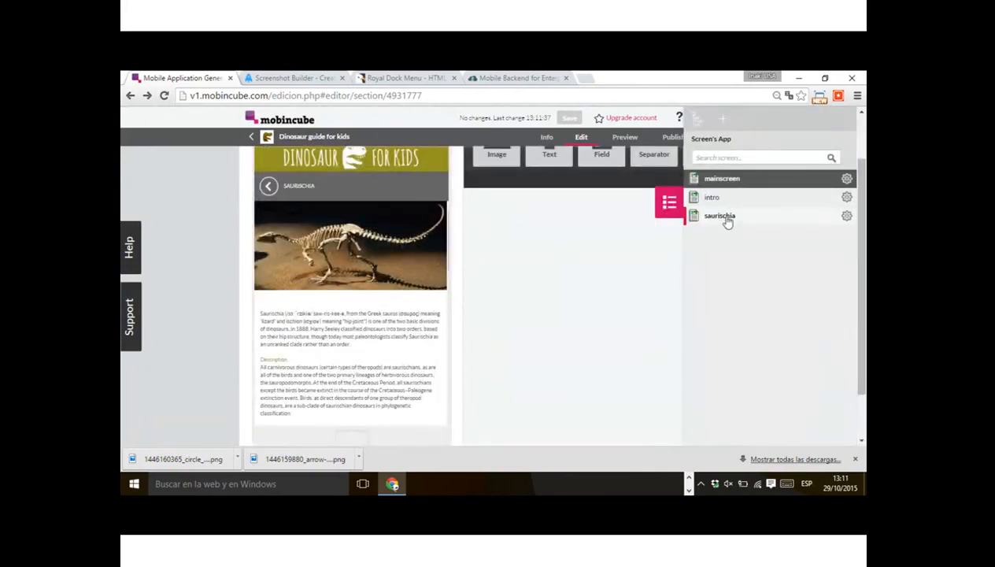
key(alt+Tab)
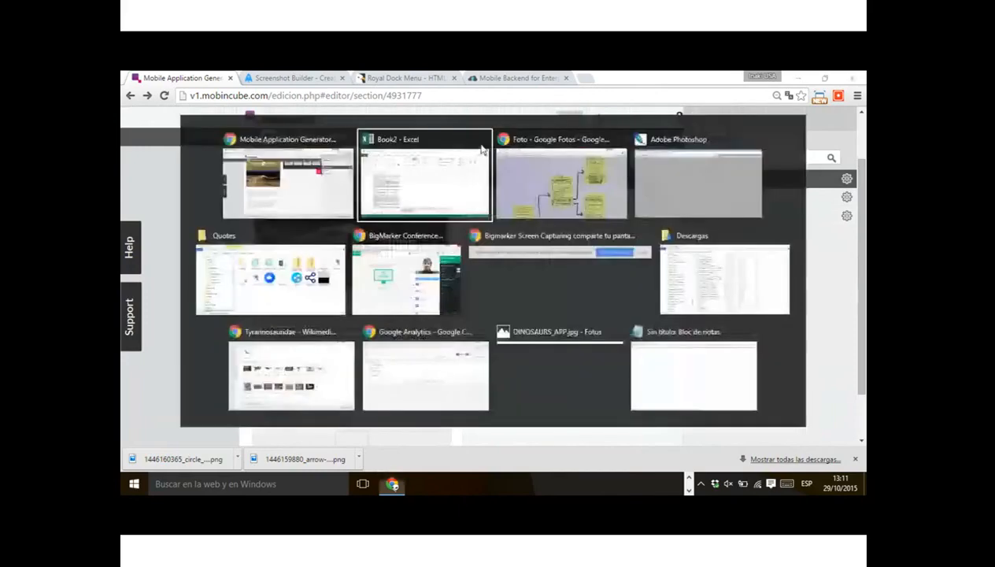
key(alt+Tab)
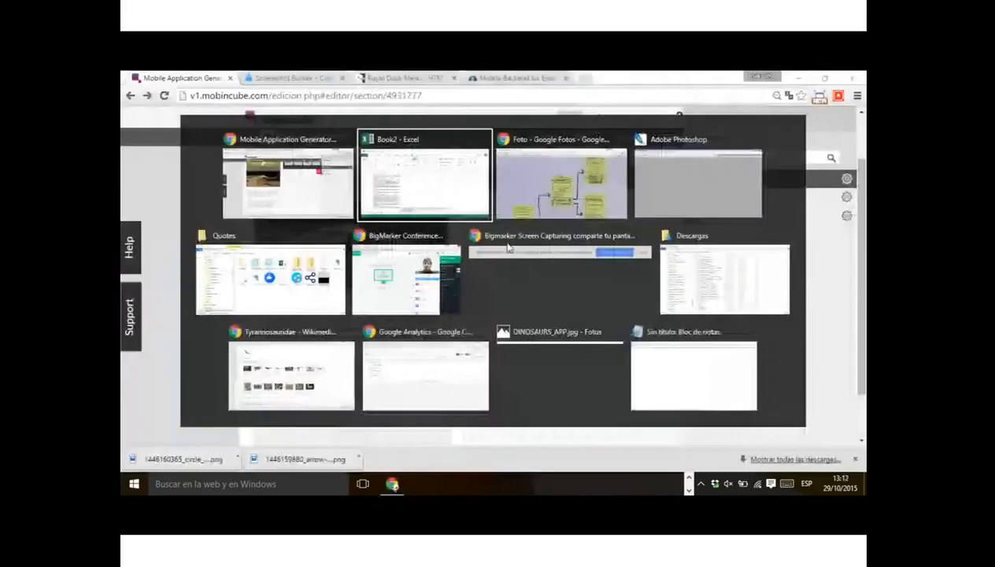
key(alt+Tab)
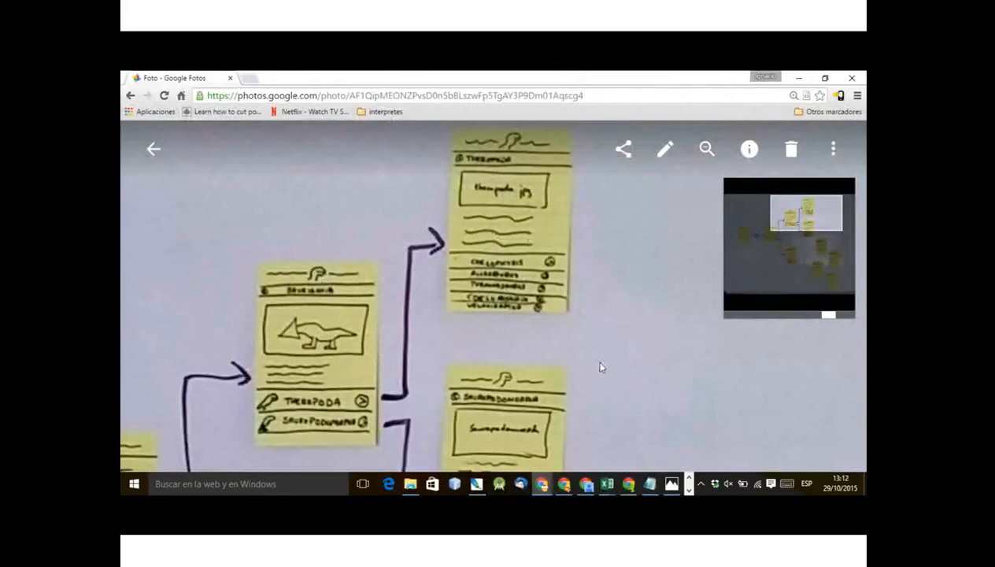
drag(602, 369, 627, 288)
drag(549, 276, 550, 304)
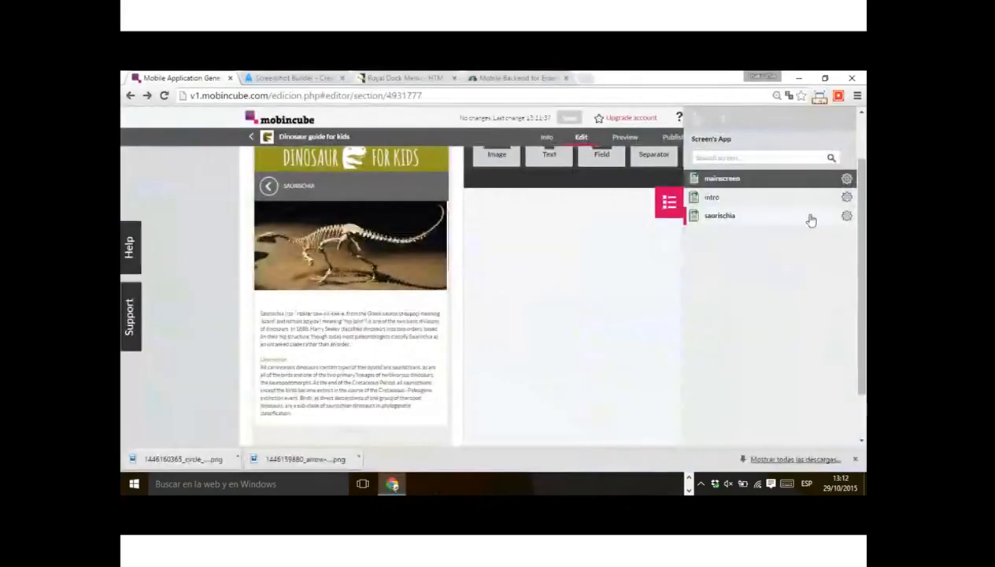
- In the Mobincube editor, duplicate the saurischia screen under the name theropoda and open the copy
click(846, 216)
click(791, 195)
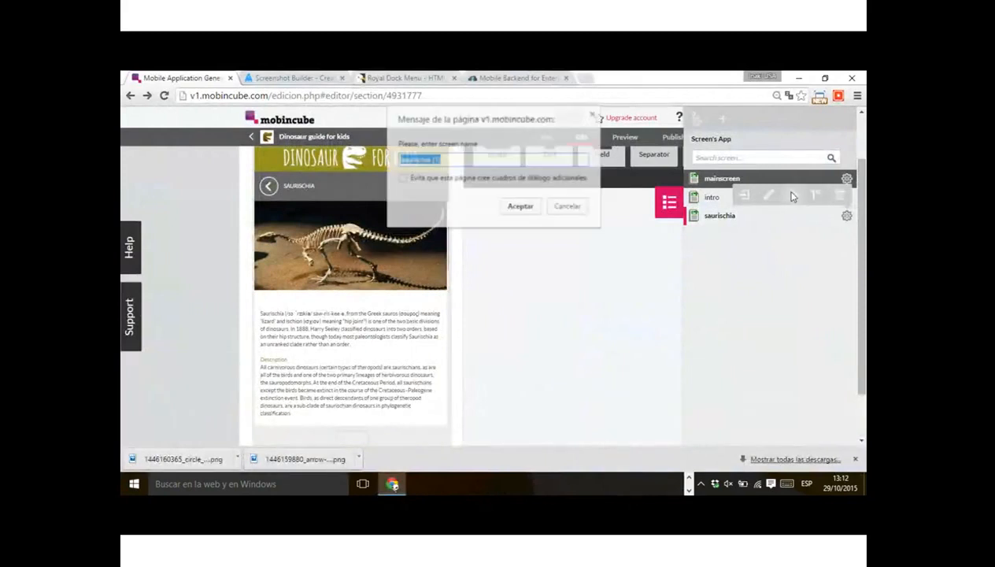
text(th)
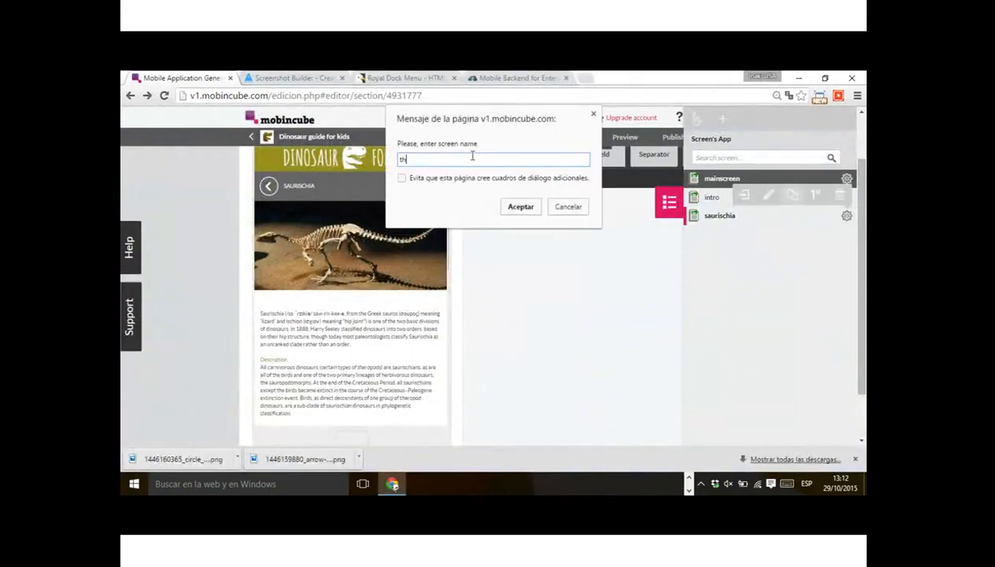
text(eropoda)
key(Return)
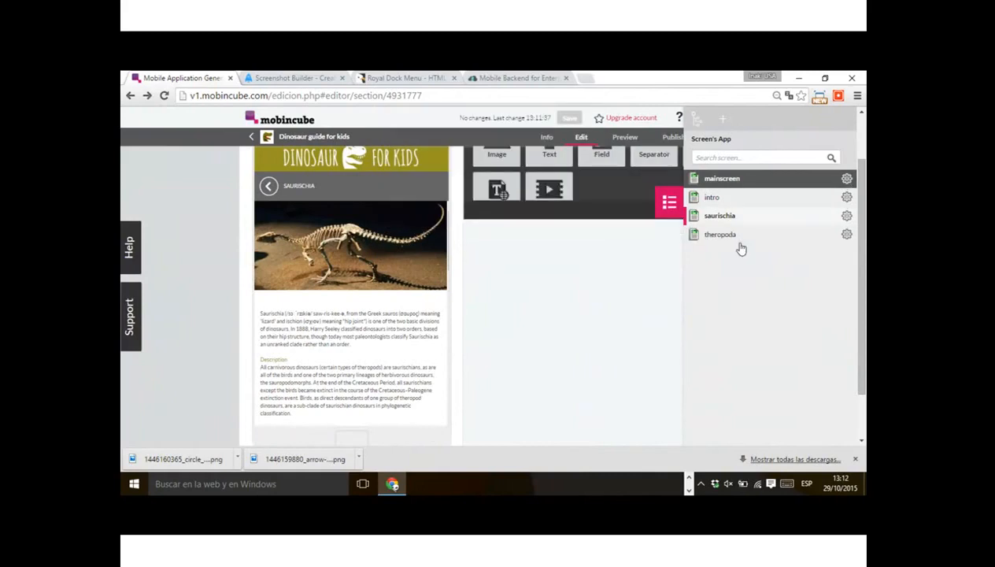
click(737, 238)
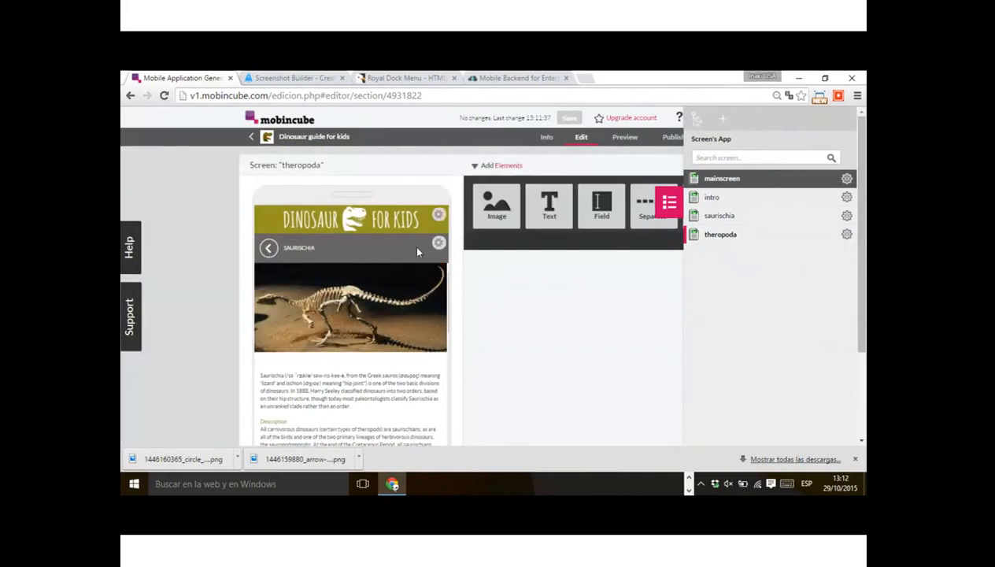
- Open the theropoda screen's bar settings and remove the saurischia_title bar from the screen
click(600, 339)
click(839, 276)
click(840, 149)
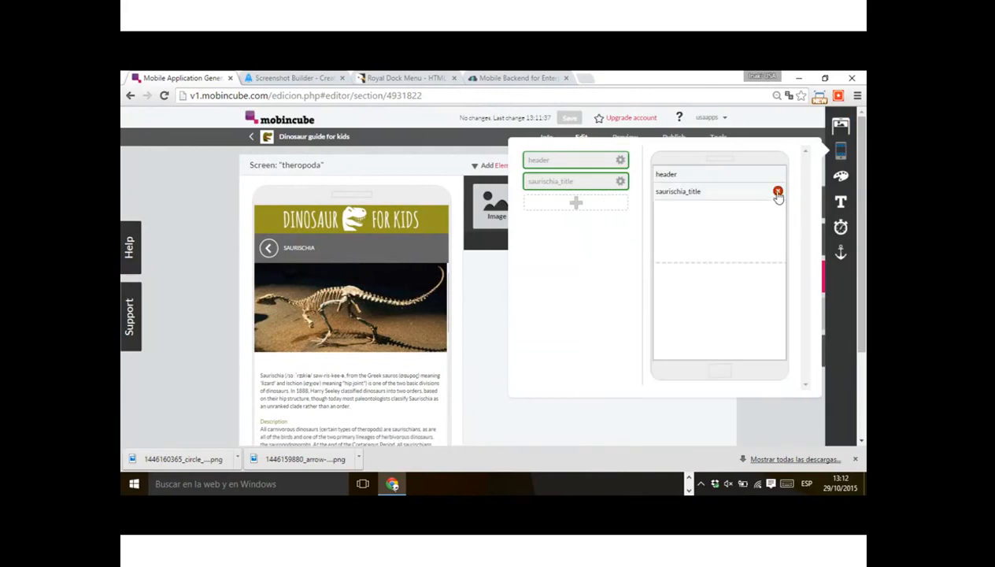
click(778, 193)
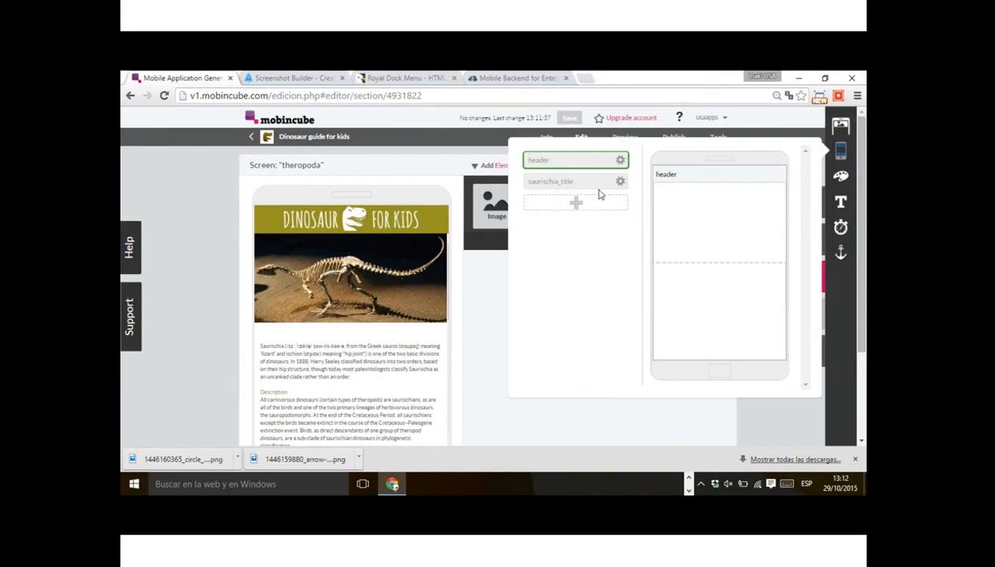
- Duplicate the saurischia_title bar, name the copy theropoda_title, and place it beneath the header on the theropoda screen
click(621, 183)
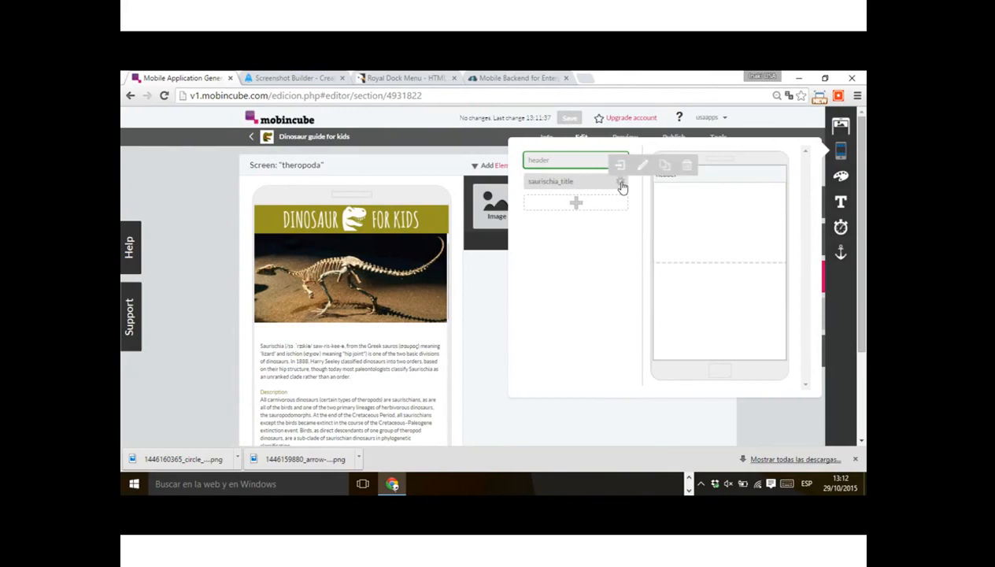
click(662, 168)
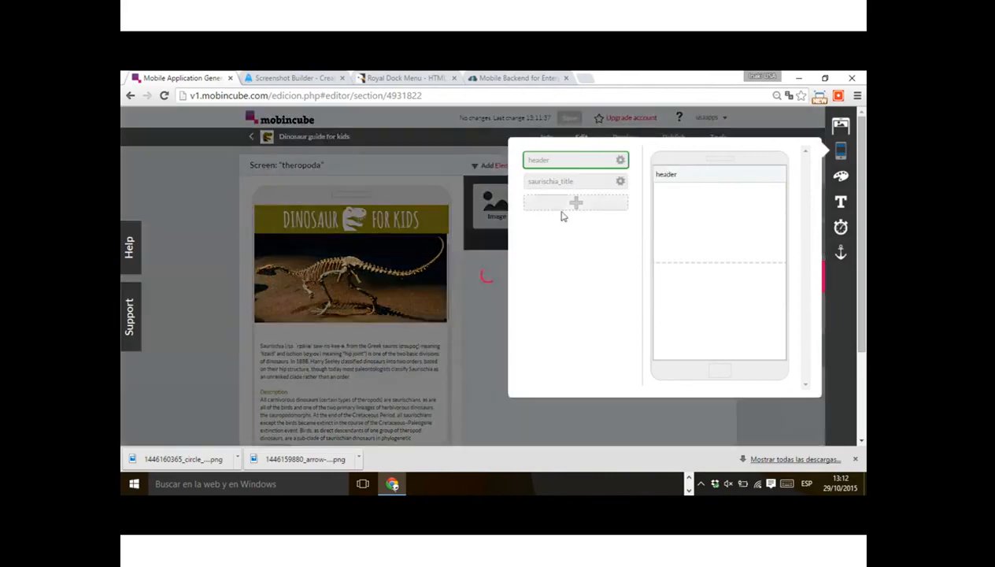
drag(620, 191, 619, 210)
click(630, 191)
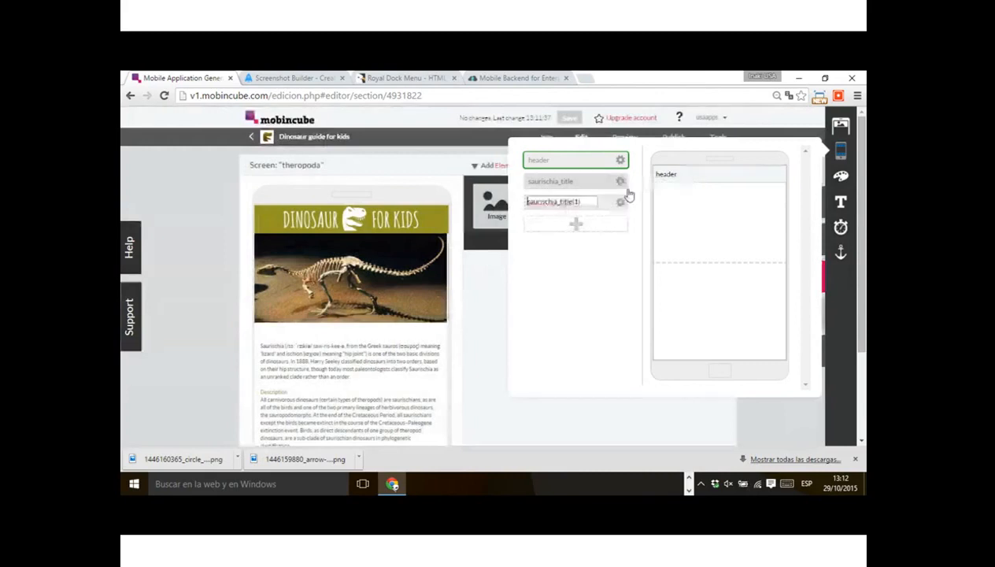
click(587, 202)
key(BackSpace)
key(BackSpace)
key(BackSpace)
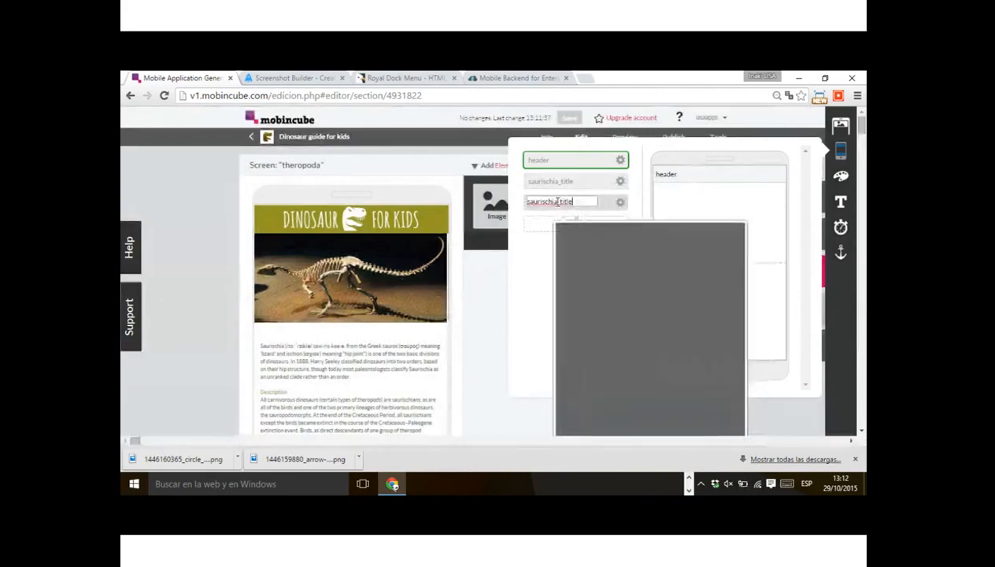
drag(557, 202, 465, 210)
text(theropoda)
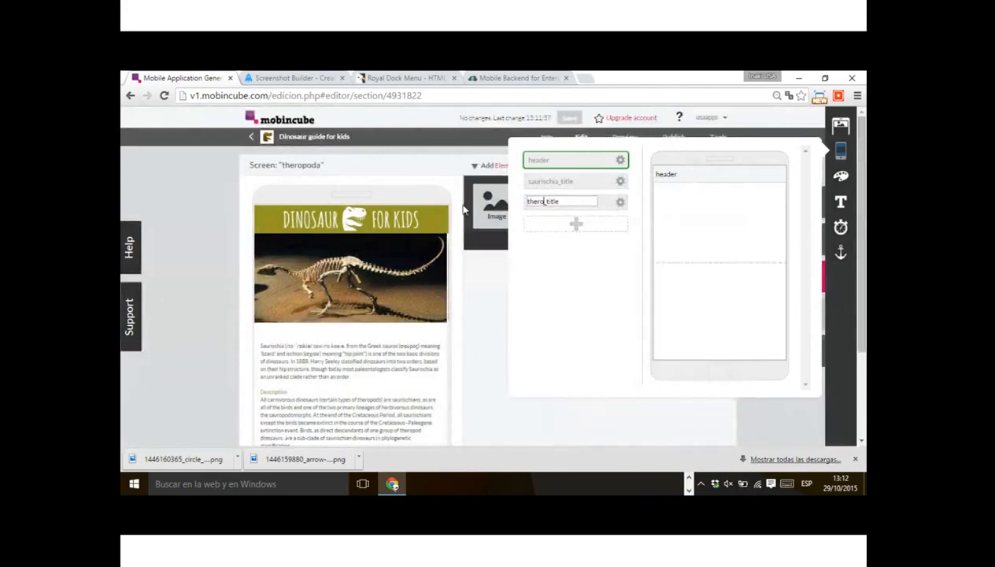
key(Return)
drag(580, 204, 674, 195)
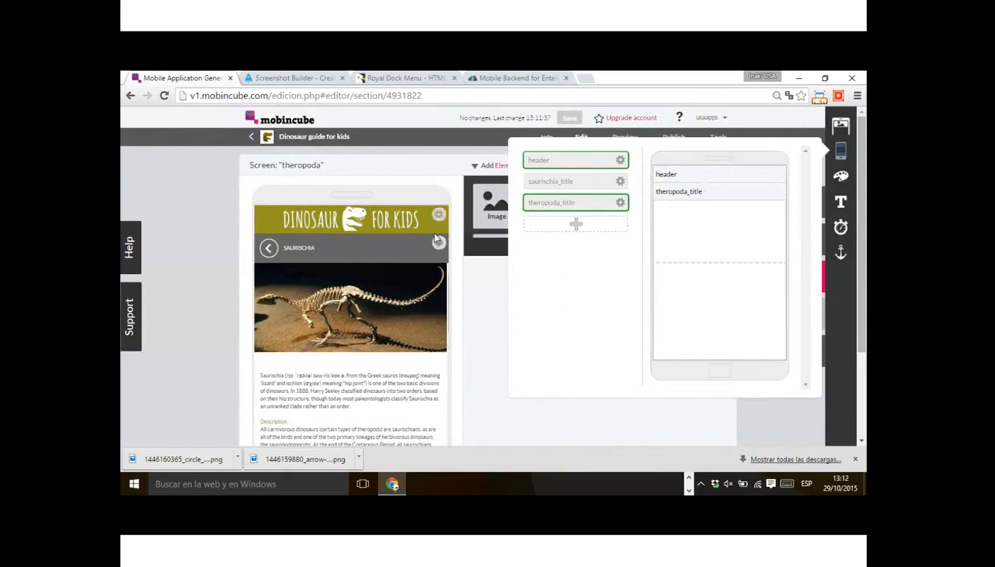
- Edit the theropoda_title bar so its text reads THEROPODA, and return to the theropoda screen
click(438, 245)
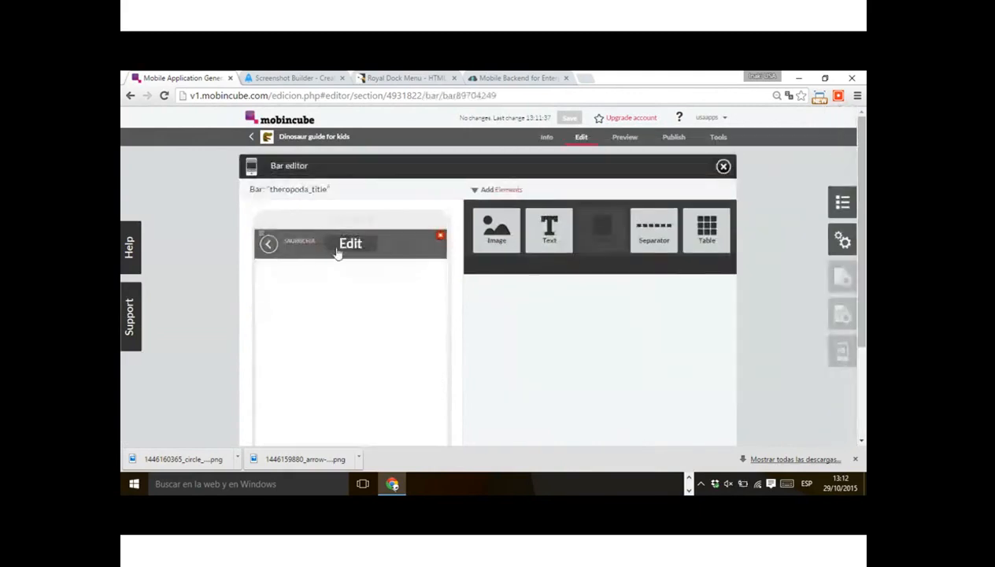
click(337, 243)
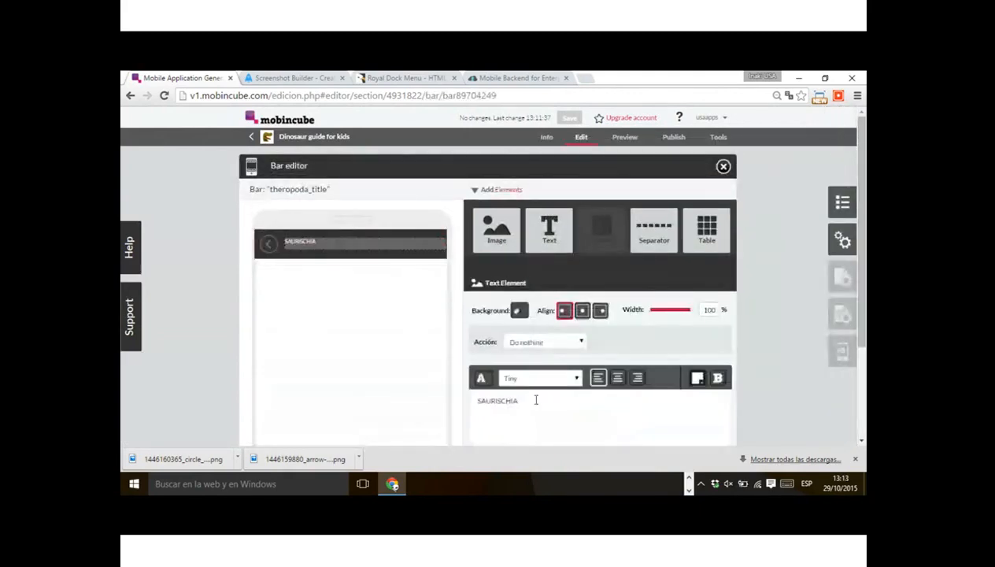
mouse_move(269, 245)
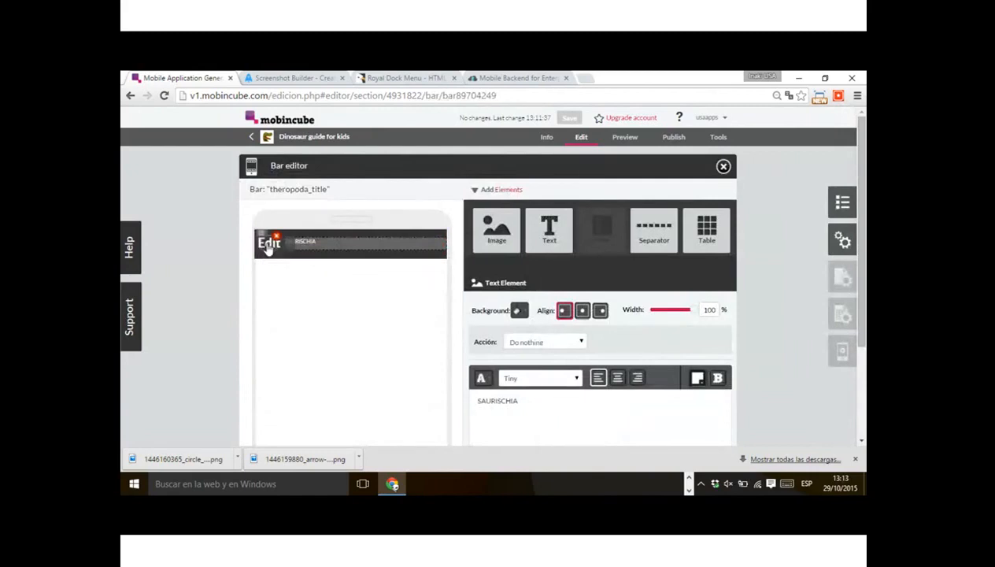
key(ctrl+a)
text(THEROP)
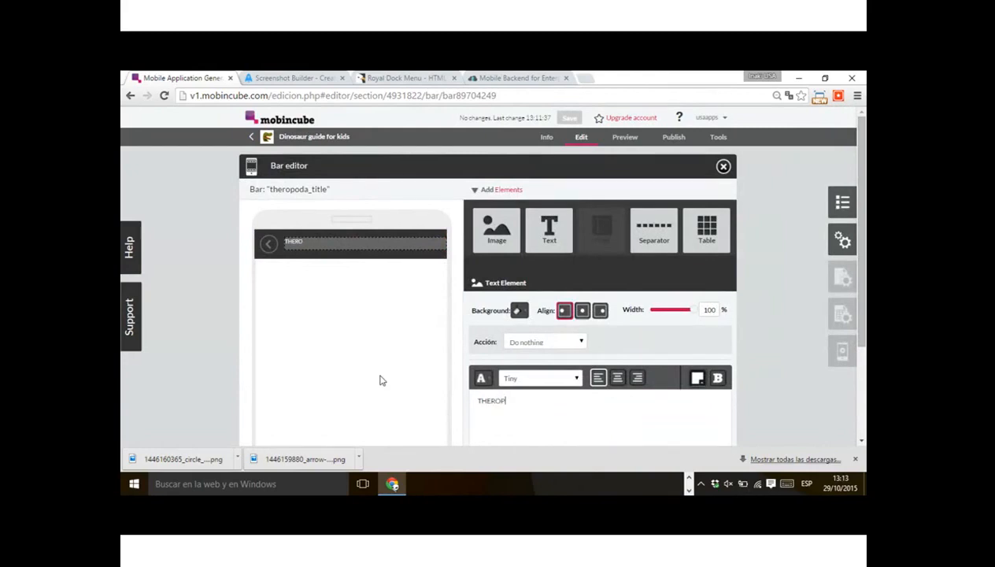
text(ODA)
click(802, 355)
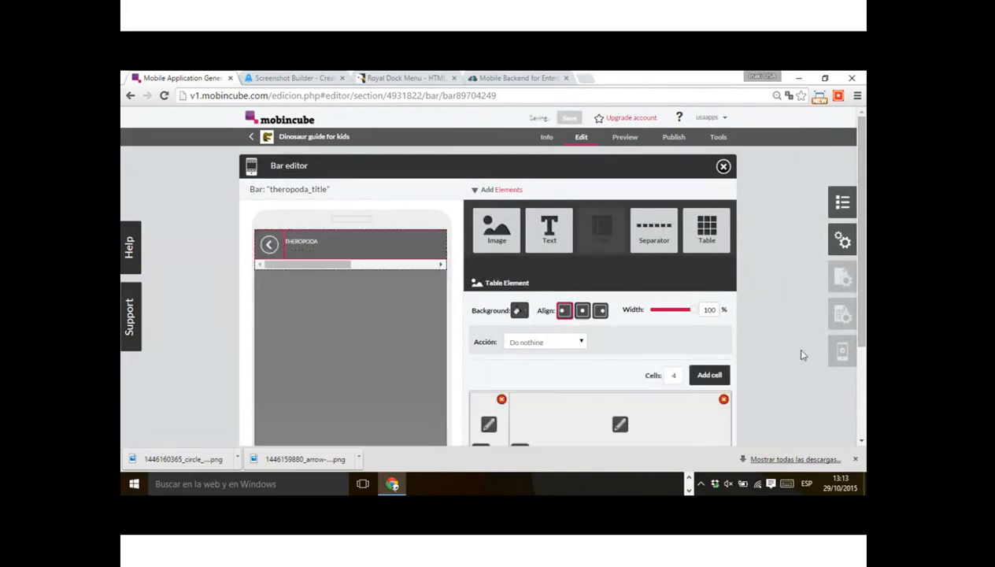
click(724, 166)
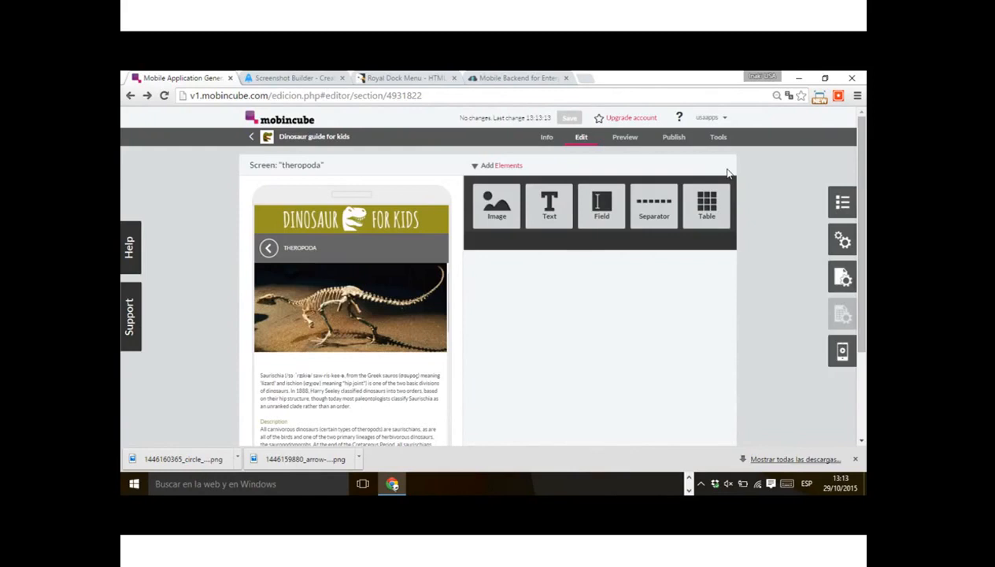
- Replace the skeleton image on the theropoda screen with the Baltow,Poland dinosaur picture from the app's resources
scroll(330, 373, down, 4)
scroll(332, 375, up, 4)
mouse_move(289, 360)
click(289, 362)
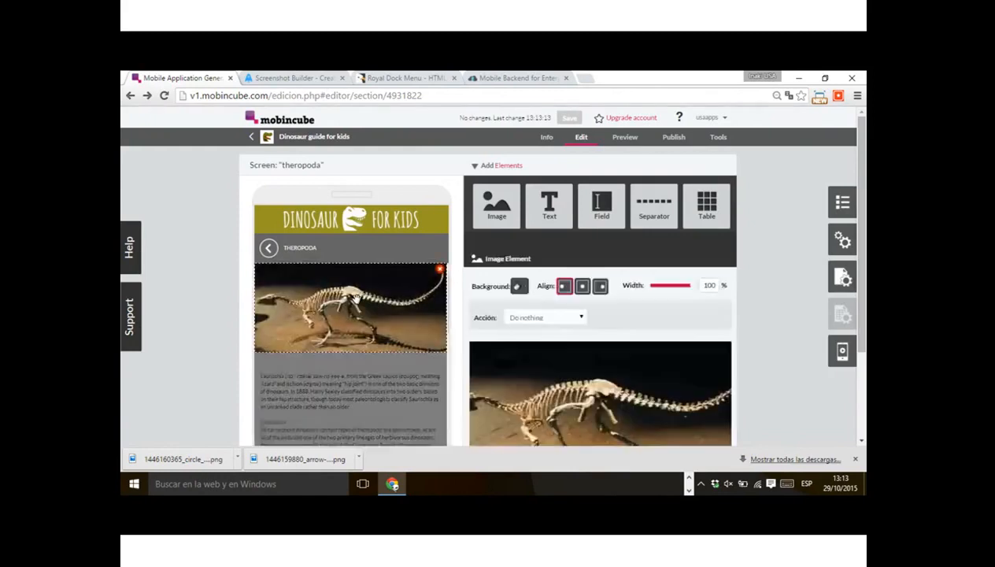
scroll(692, 355, down, 3)
click(694, 356)
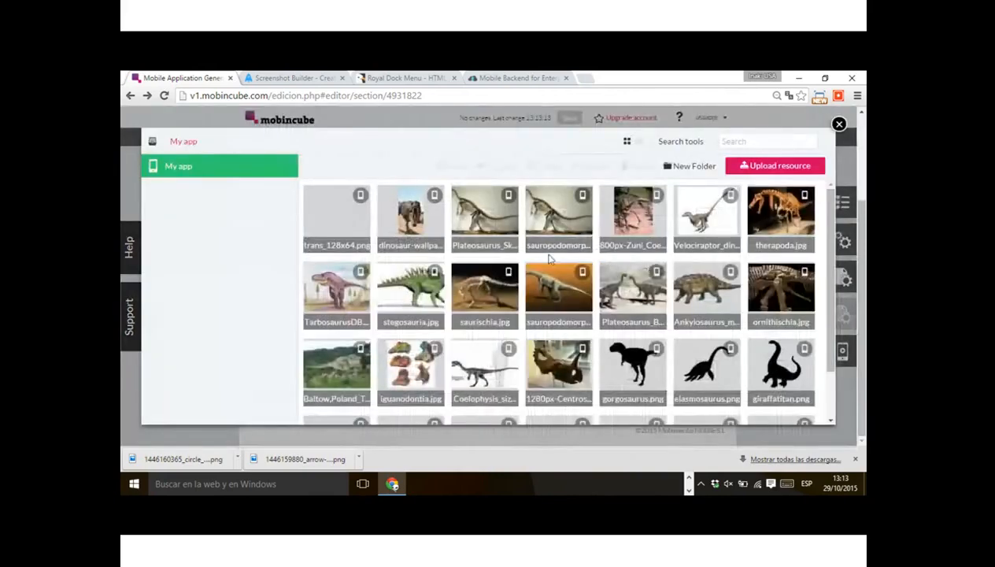
scroll(583, 281, down, 2)
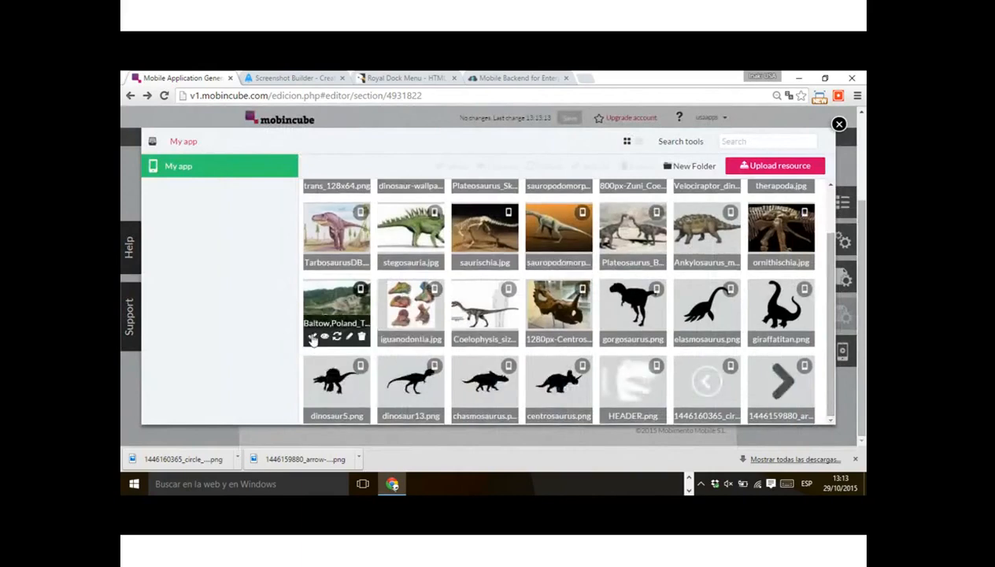
click(312, 337)
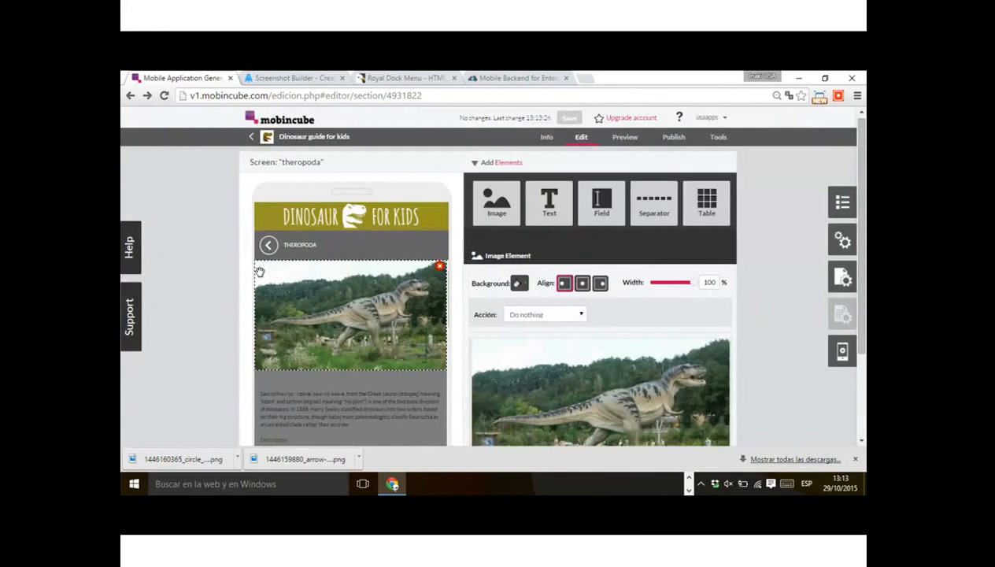
click(229, 321)
- Change the label of the first link row below the description from Theropoda to Tyrannosaurus
scroll(335, 317, down, 5)
scroll(339, 344, up, 4)
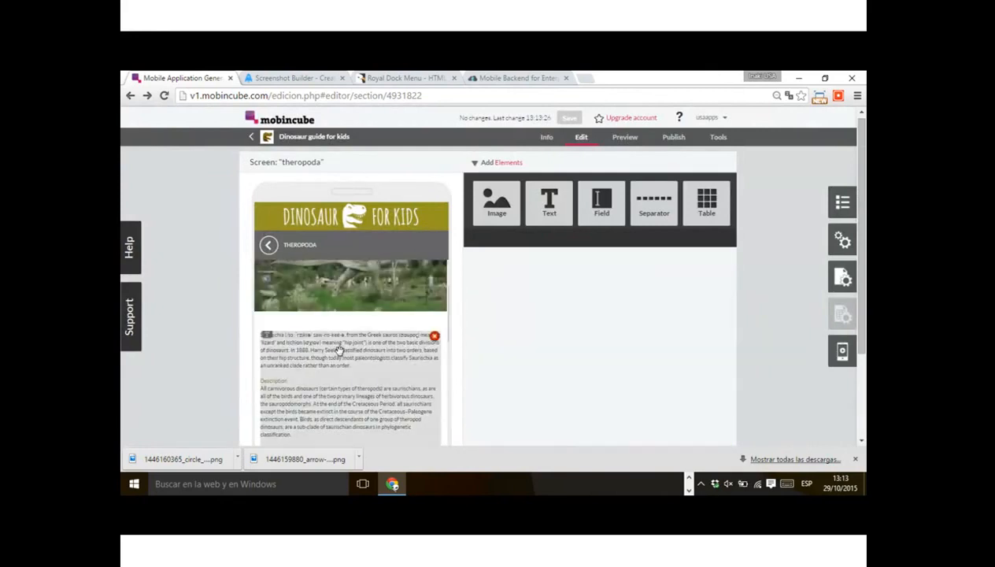
scroll(342, 337, down, 5)
scroll(369, 376, down, 2)
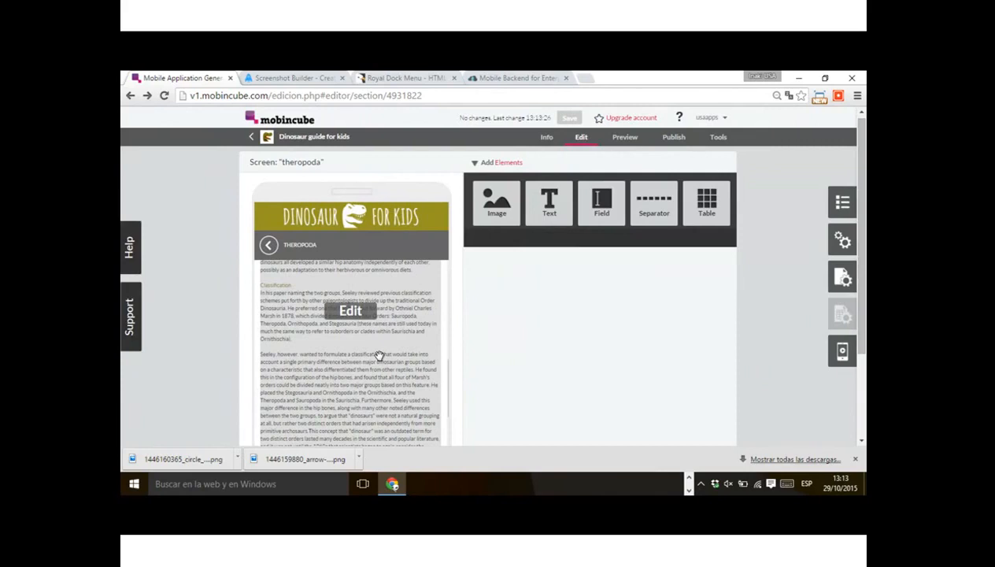
scroll(379, 356, down, 5)
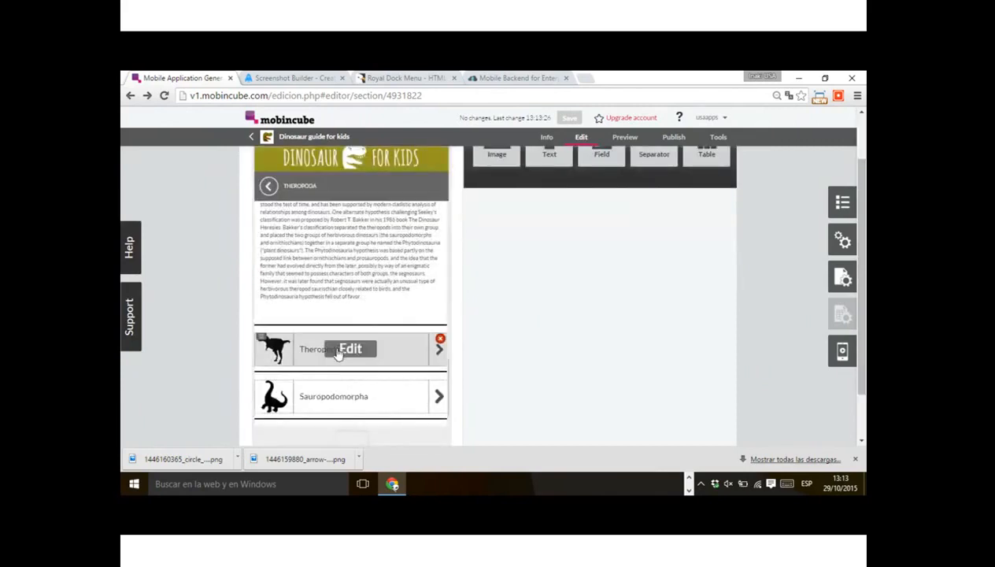
click(338, 353)
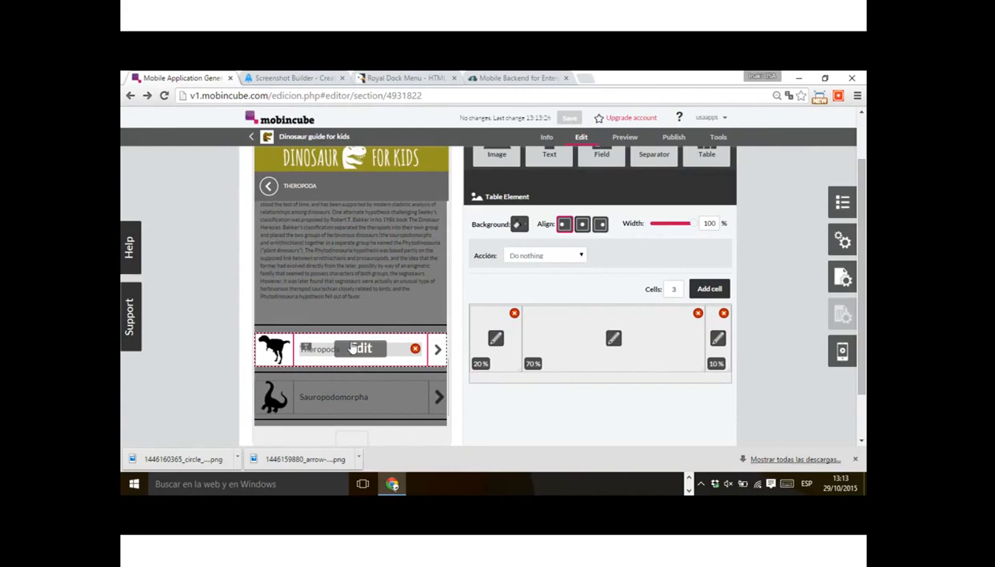
click(350, 349)
double_click(511, 318)
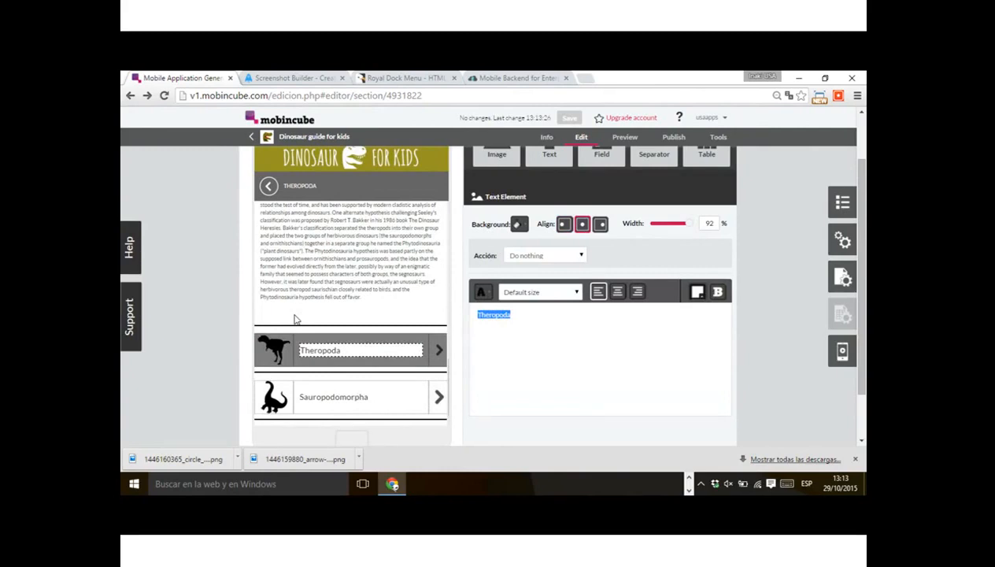
text(Tyrannosaurus)
click(212, 343)
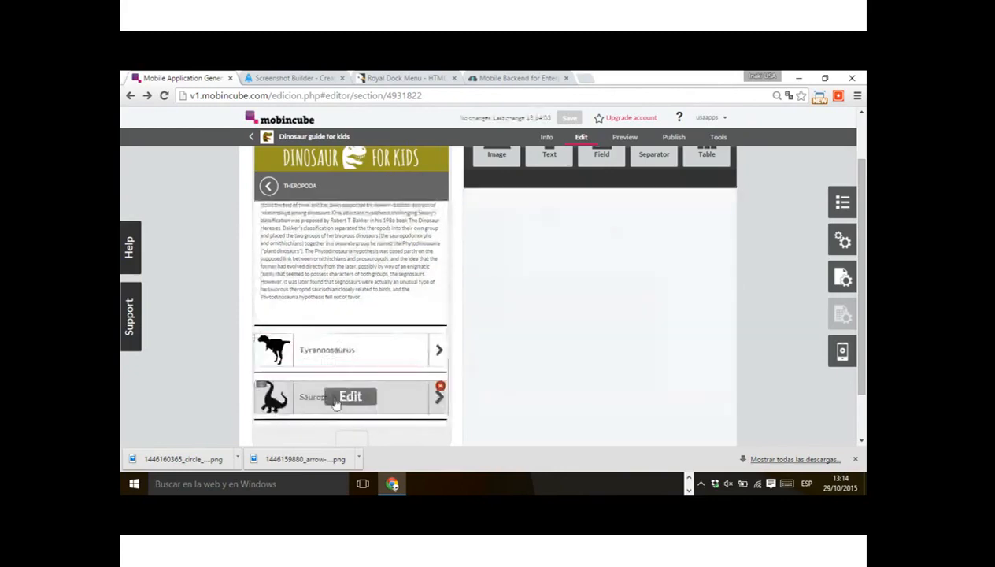
- Change the label of the Sauropodomorpha link row to Allosaurus
click(335, 401)
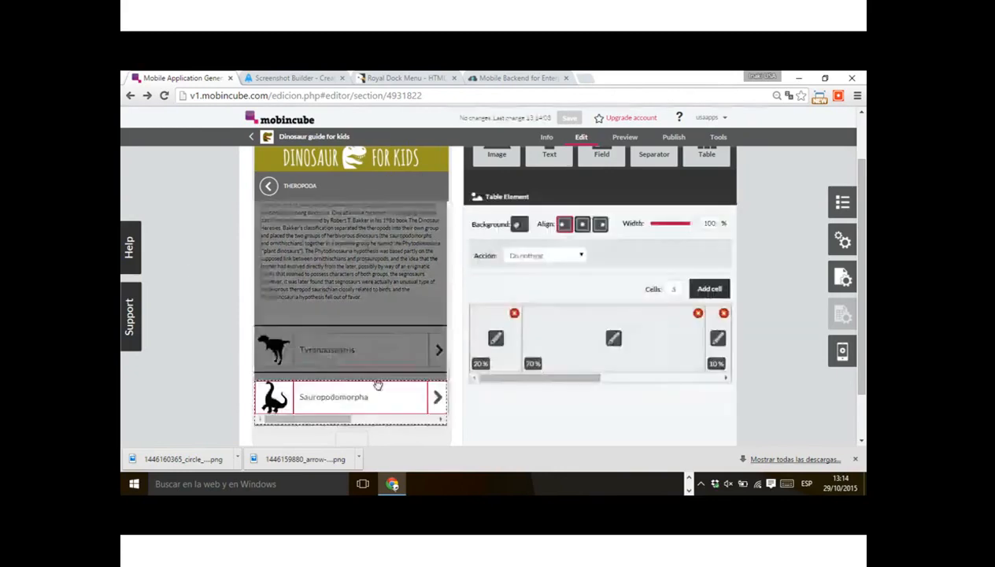
click(378, 385)
text(Allo)
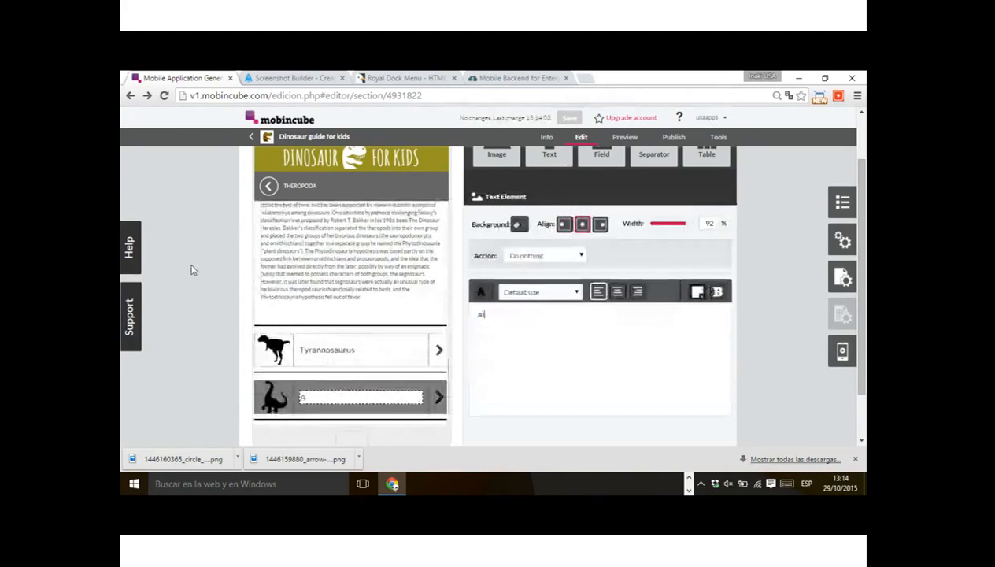
text(saurus)
click(226, 300)
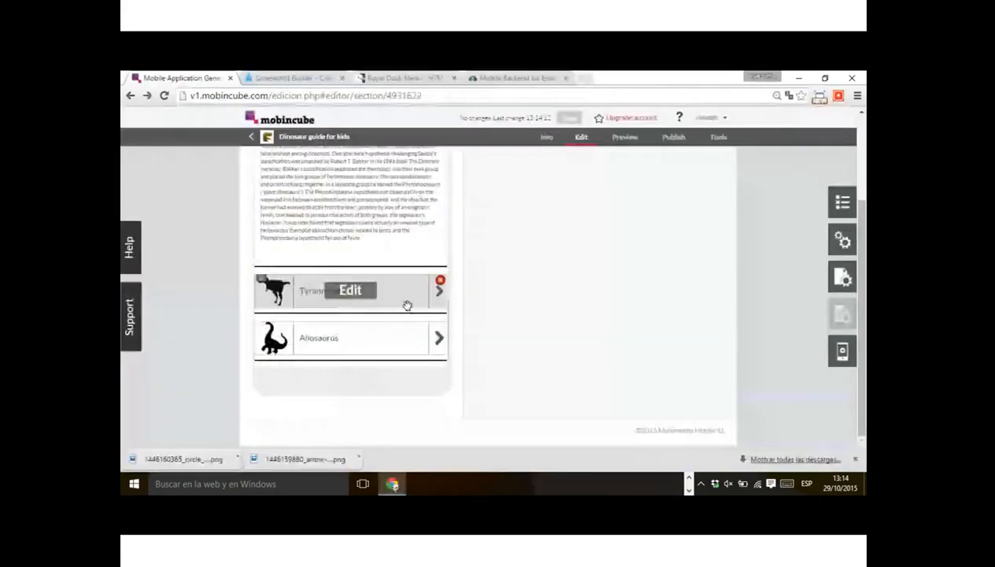
- Copy the Allosaurus link row, paste it at the end of the screen, and add a solid separator line below it
click(358, 341)
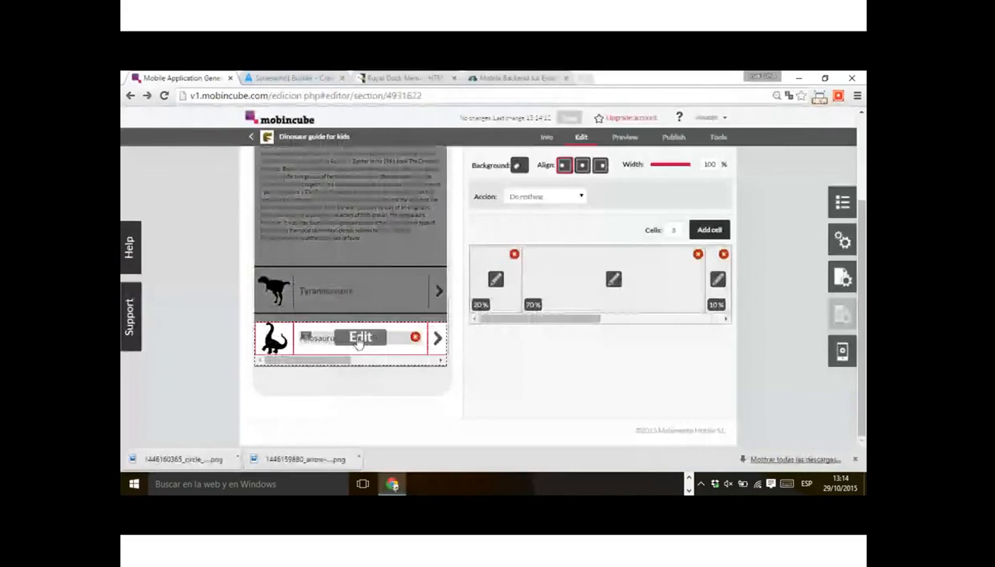
click(190, 353)
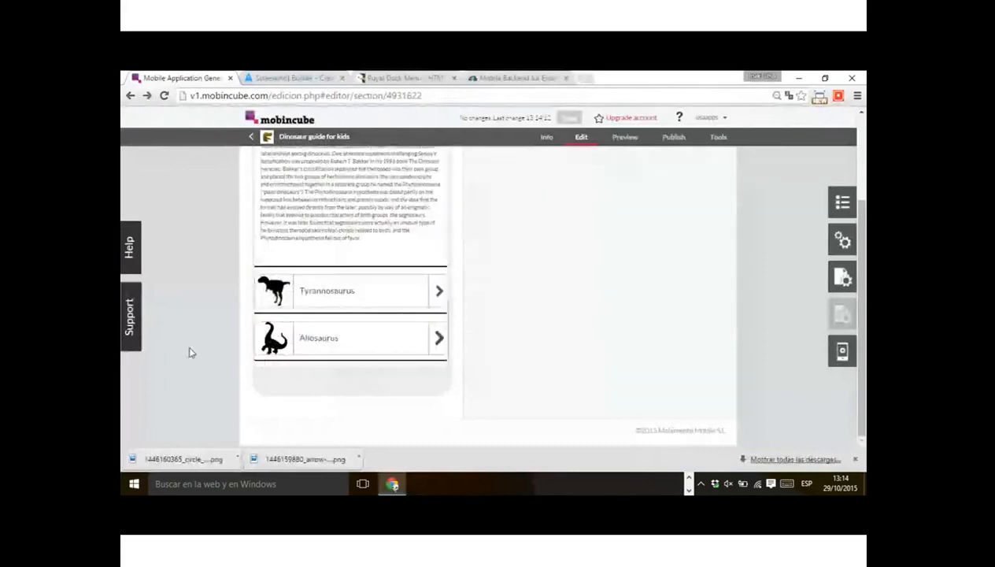
click(290, 345)
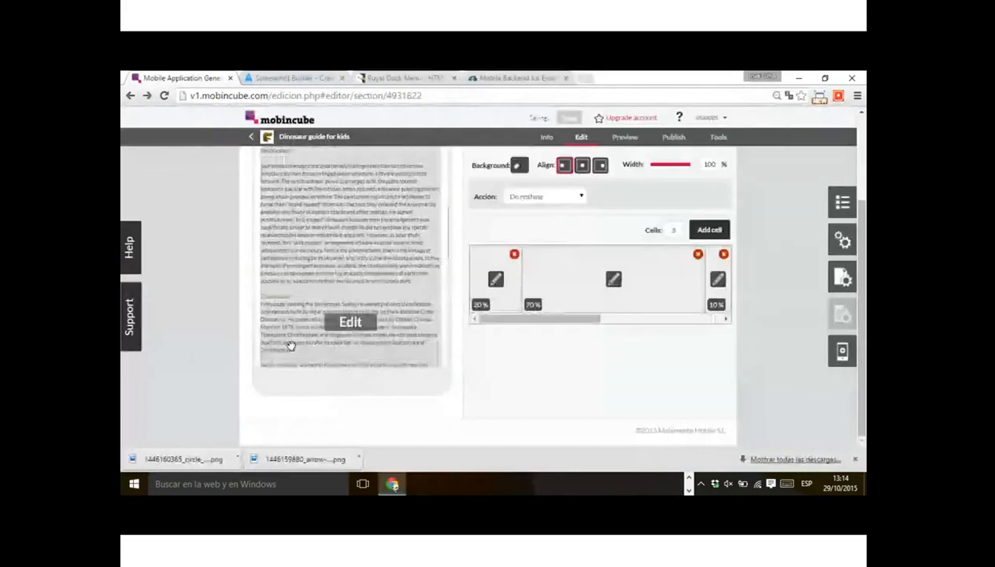
click(743, 307)
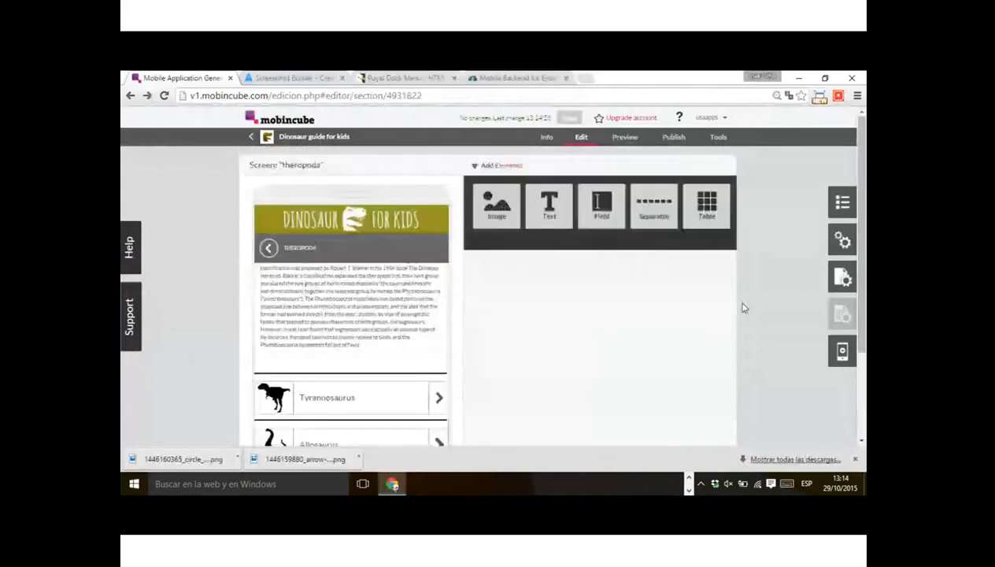
click(650, 213)
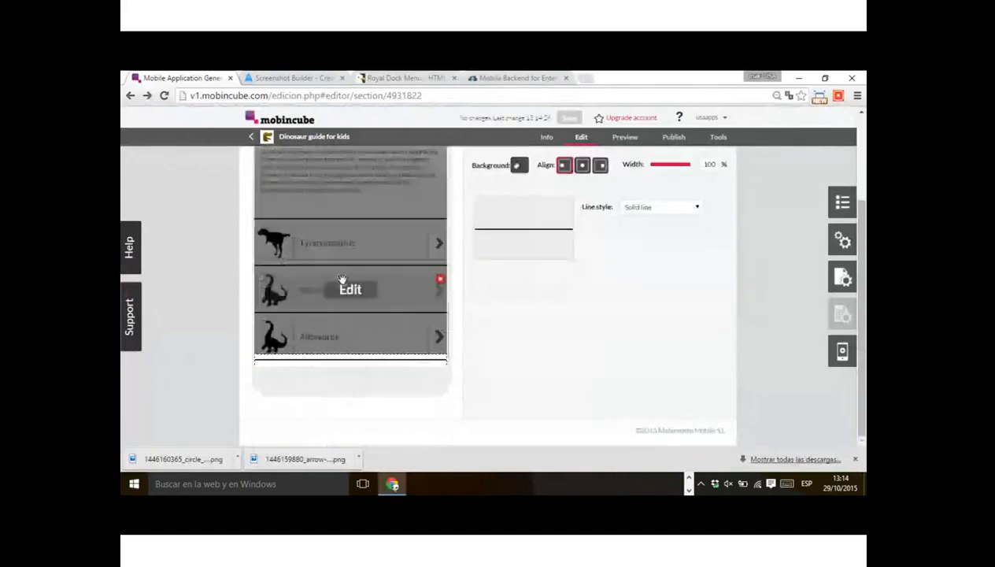
click(230, 324)
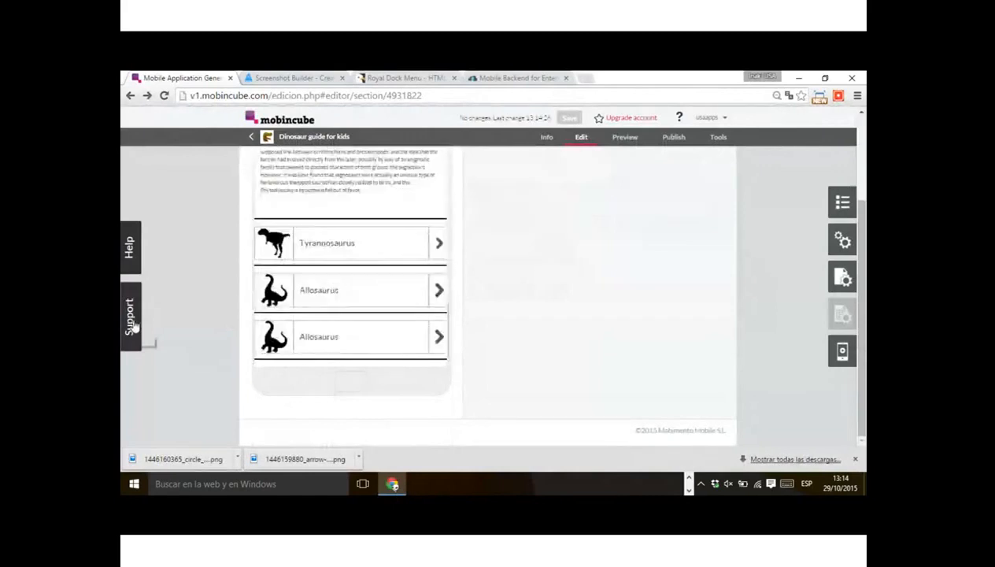
- Paste a third Allosaurus link row at the end of the theropoda screen and add a solid separator line below it
key(ctrl+v)
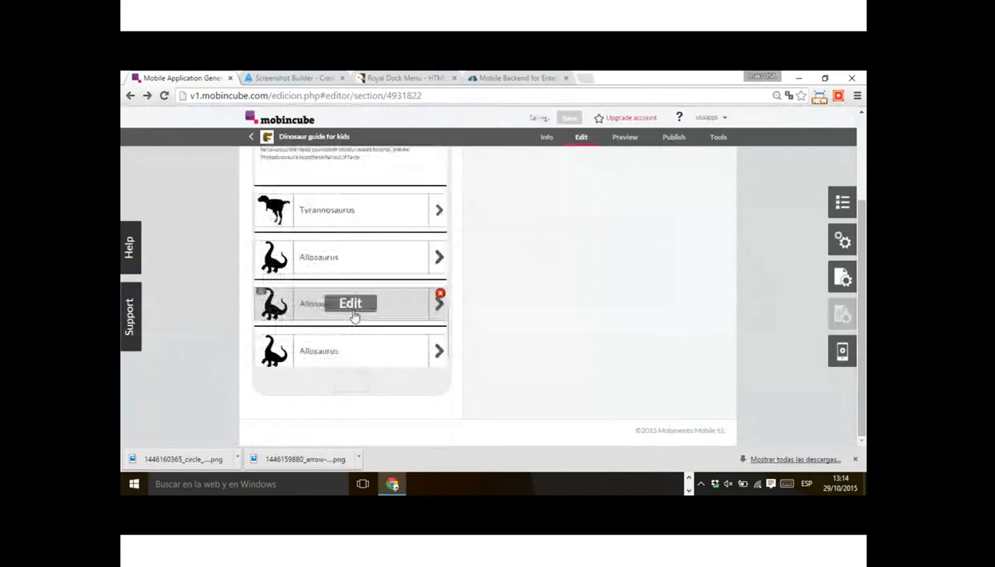
click(354, 313)
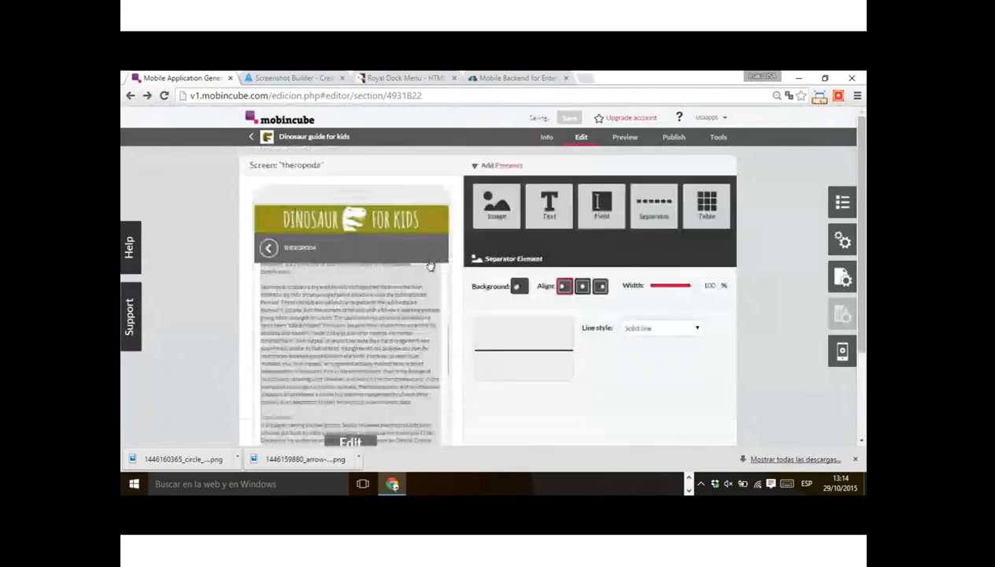
scroll(213, 330, down, 3)
scroll(213, 330, down, 5)
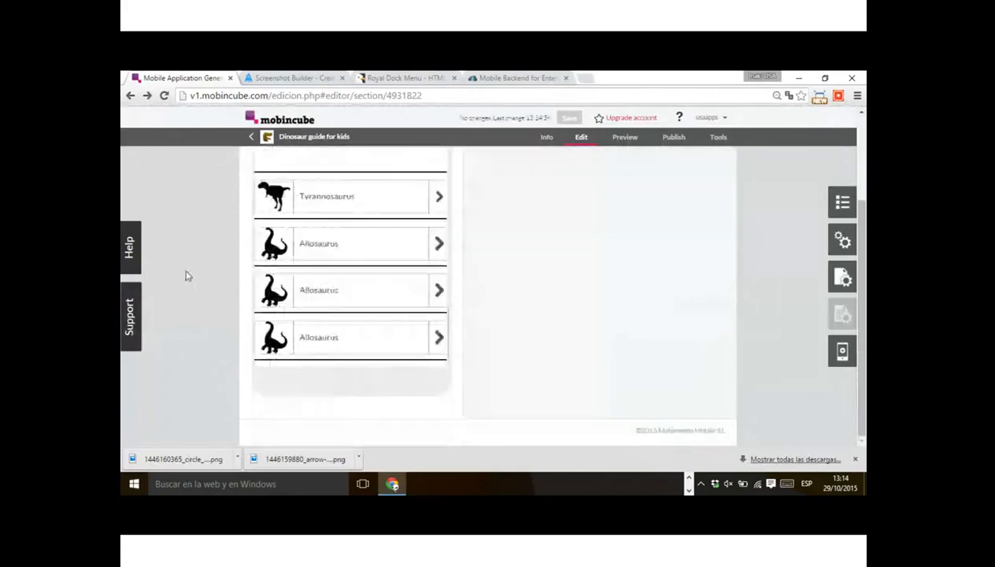
- Add a fourth Allosaurus link row at the end of the theropoda screen, followed by another solid separator line
click(416, 269)
scroll(649, 197, up, 3)
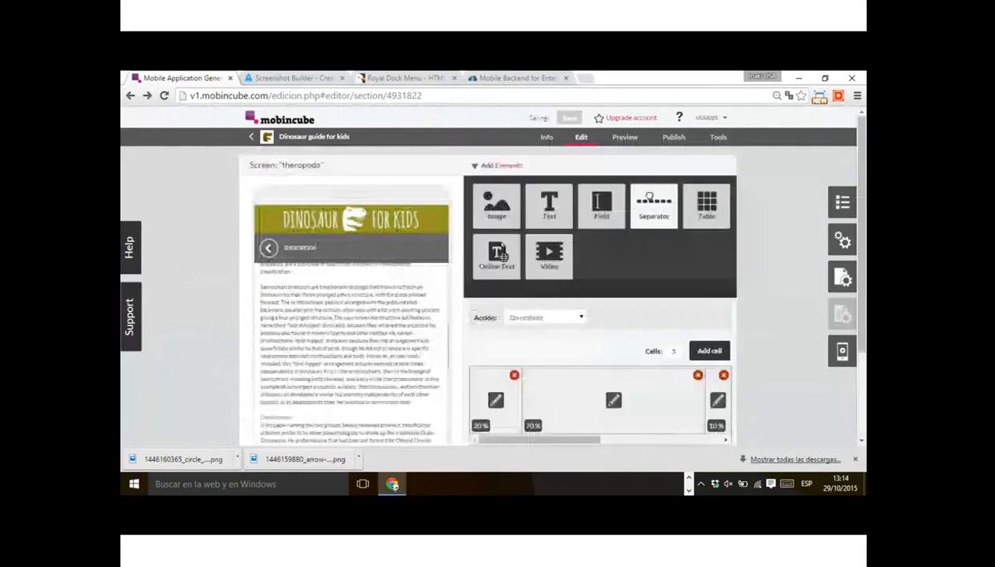
drag(649, 197, 340, 291)
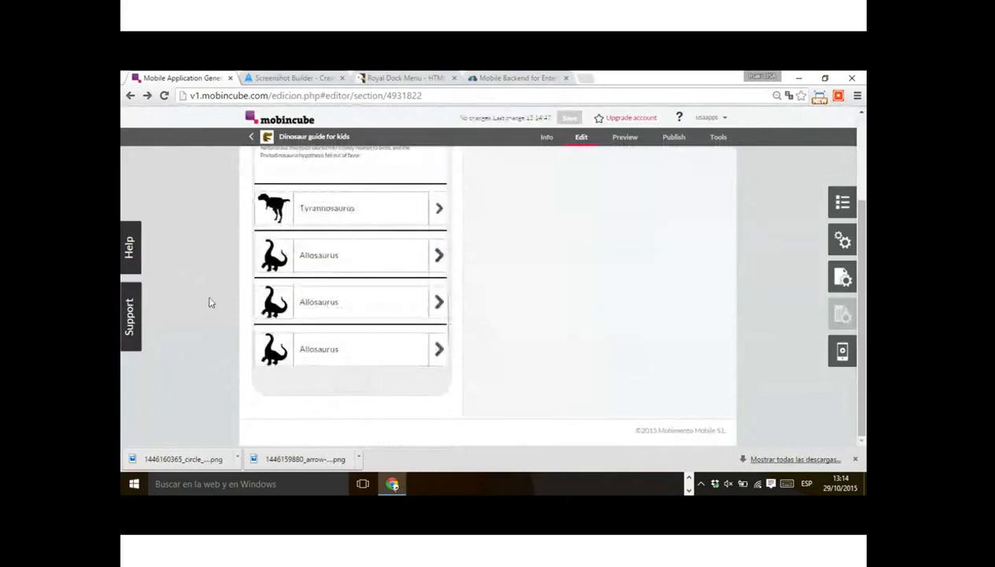
click(321, 306)
click(321, 304)
click(211, 288)
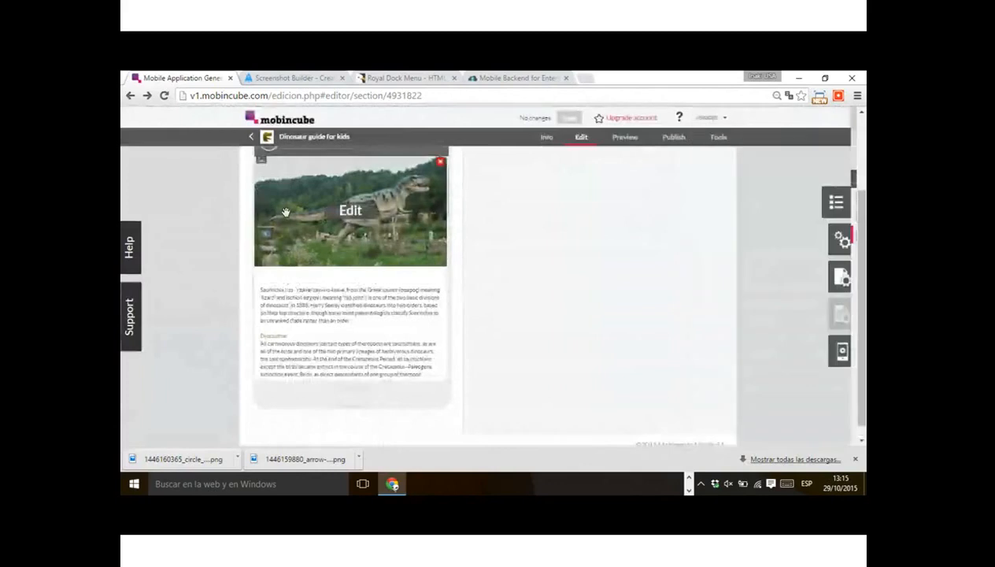
- Change the label of the third link row, the second Allosaurus one, to Coelophysis
scroll(349, 258, down, 2)
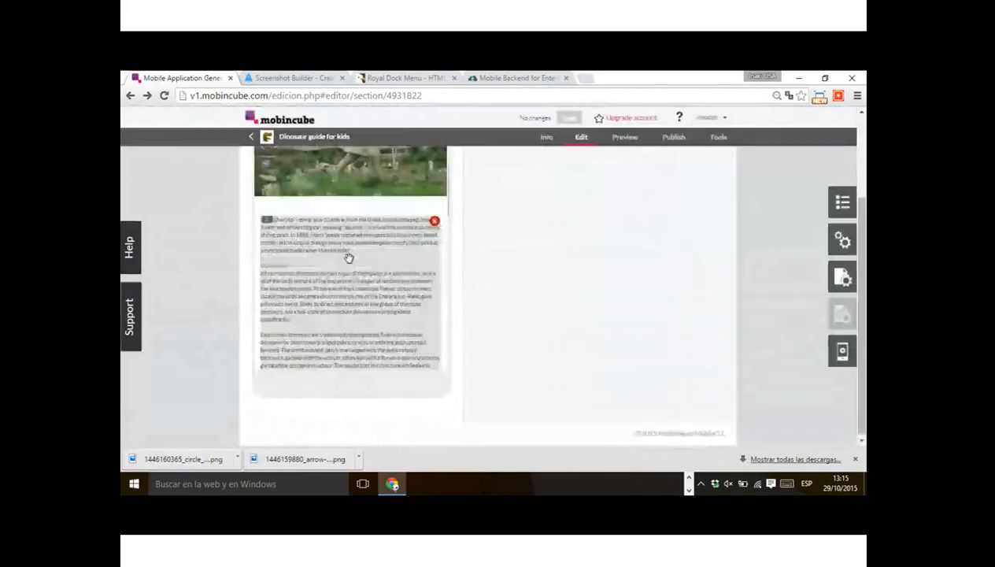
scroll(349, 258, down, 5)
click(313, 246)
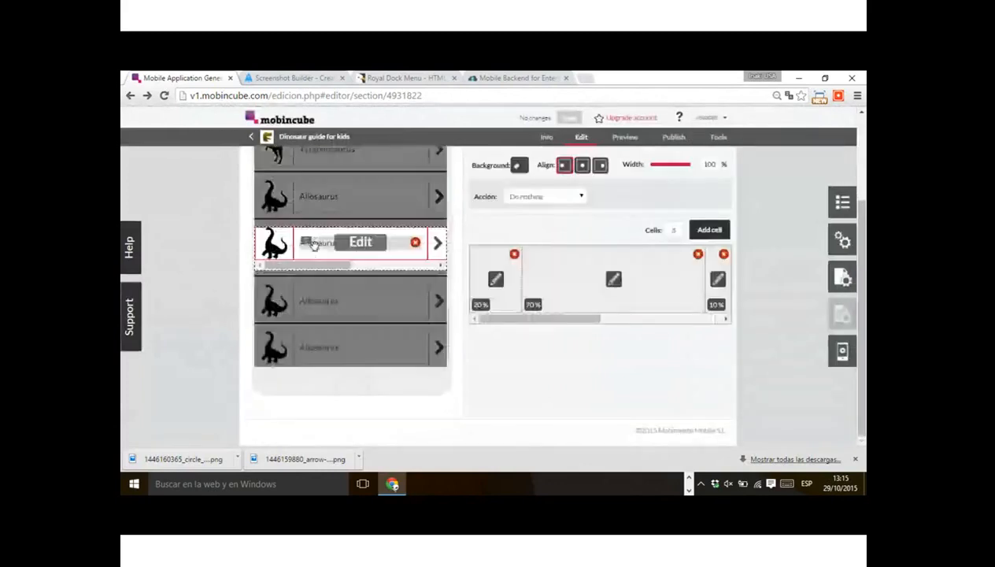
click(312, 244)
drag(663, 318, 246, 234)
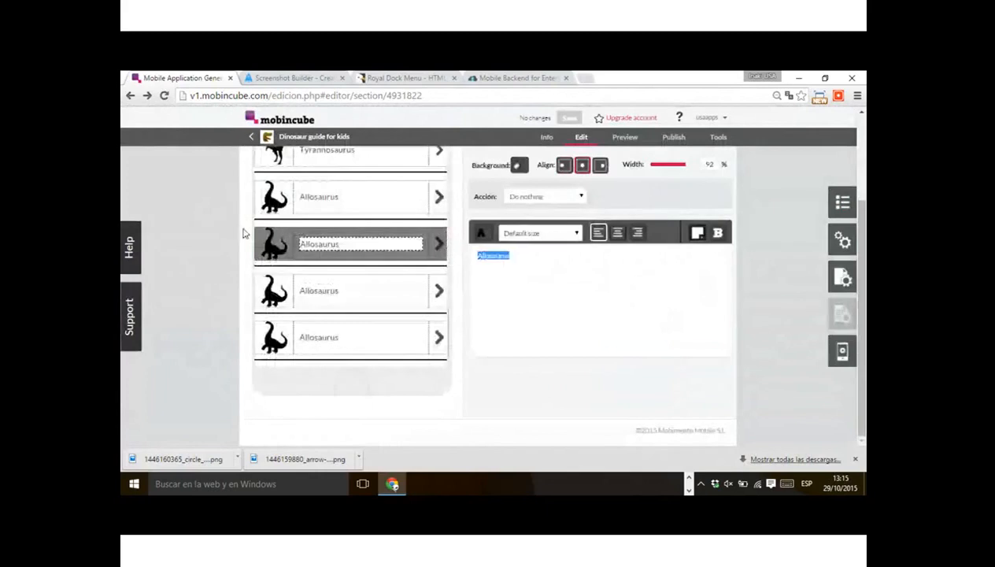
text(Coe)
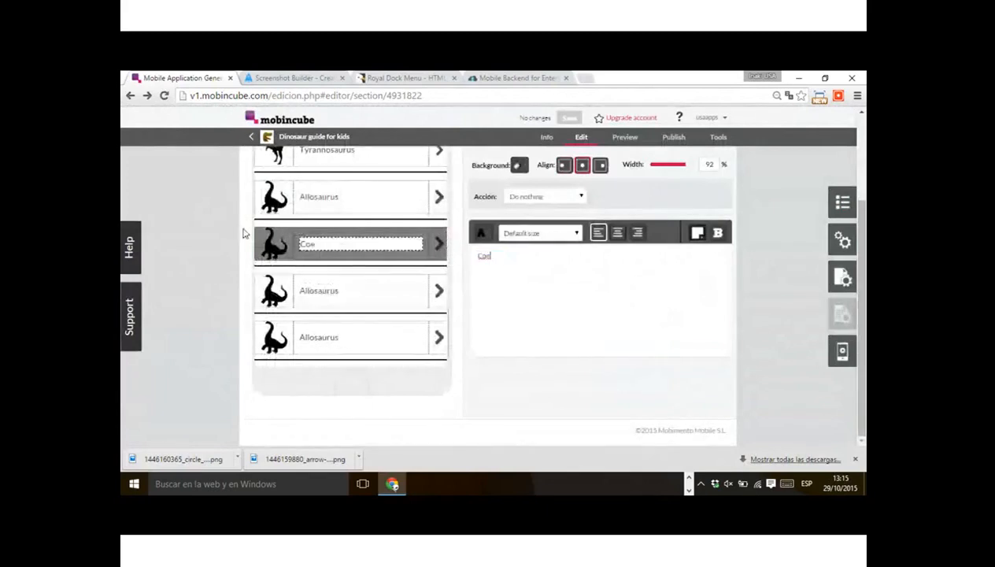
text(lophysis)
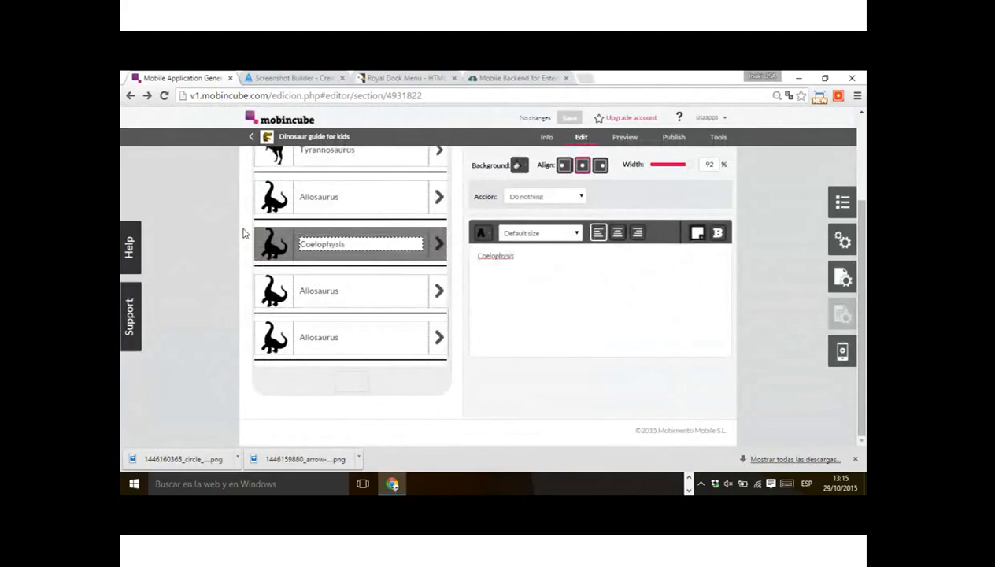
click(216, 280)
click(212, 278)
- Change the label of the link row below Coelophysis to Coelurosaurus
click(319, 291)
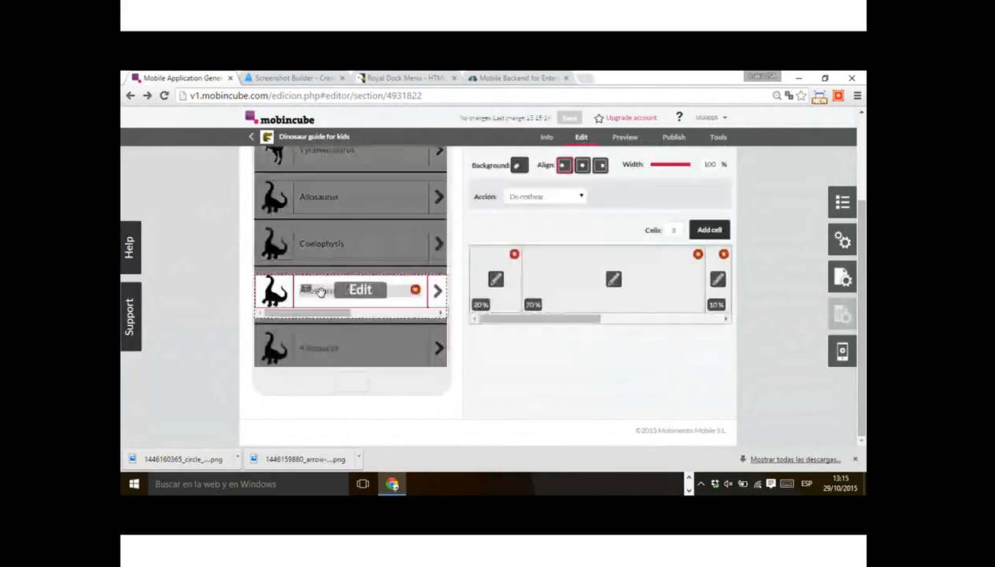
click(340, 292)
key(ctrl+a)
text(Col)
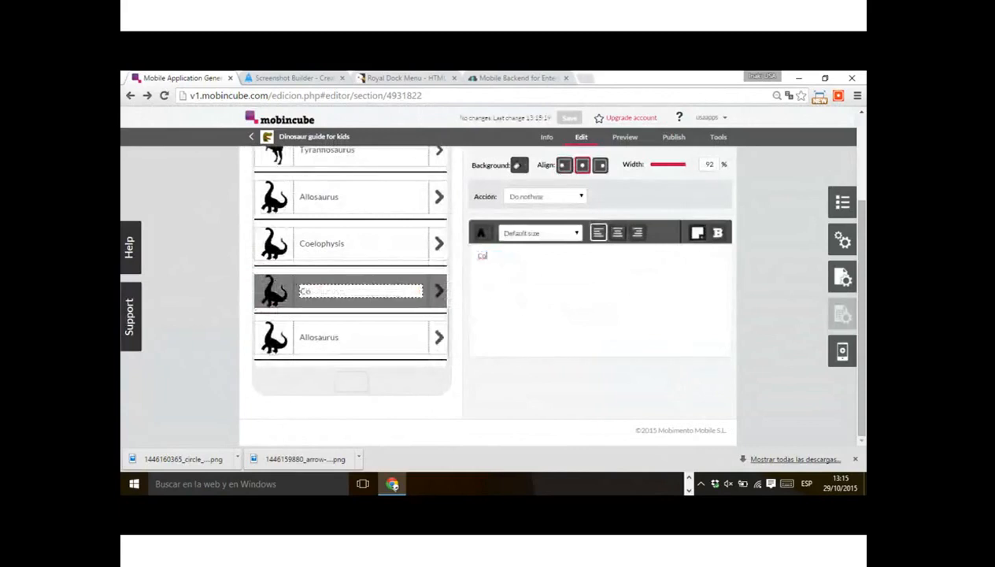
text(luro)
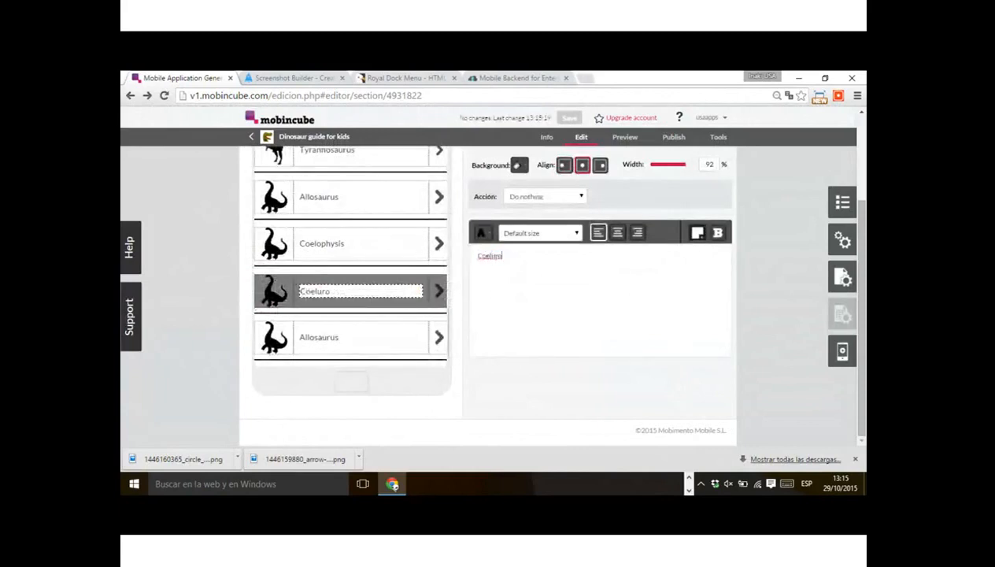
text(saurus)
click(178, 358)
- Change the label of the last link row on the theropoda screen to Velociraptor
click(316, 348)
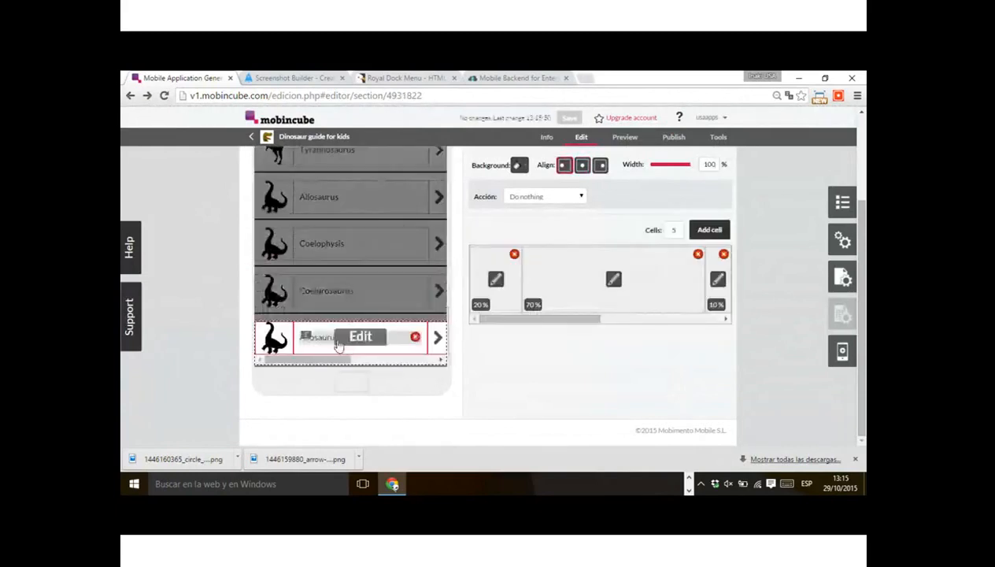
click(346, 340)
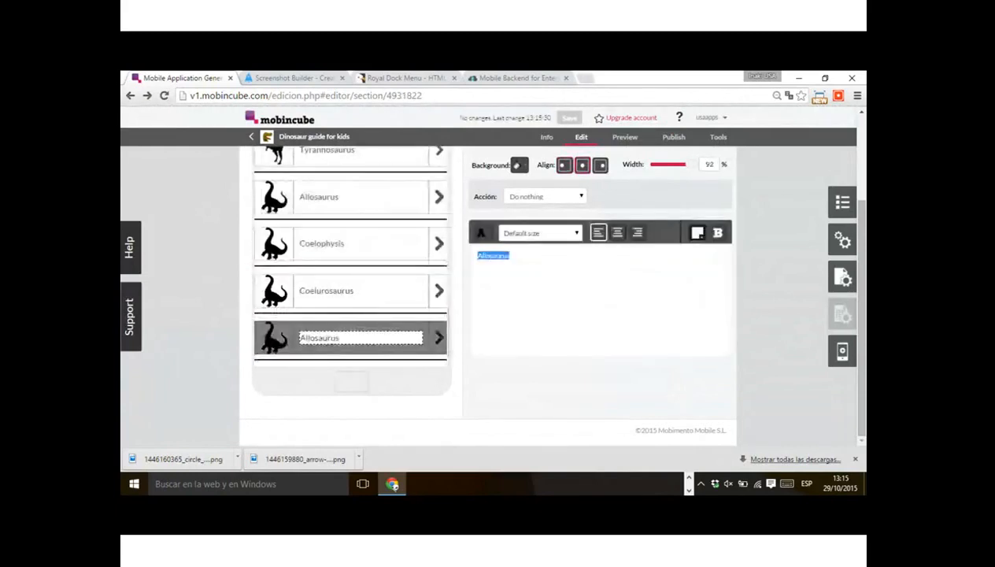
text(Velocirapto)
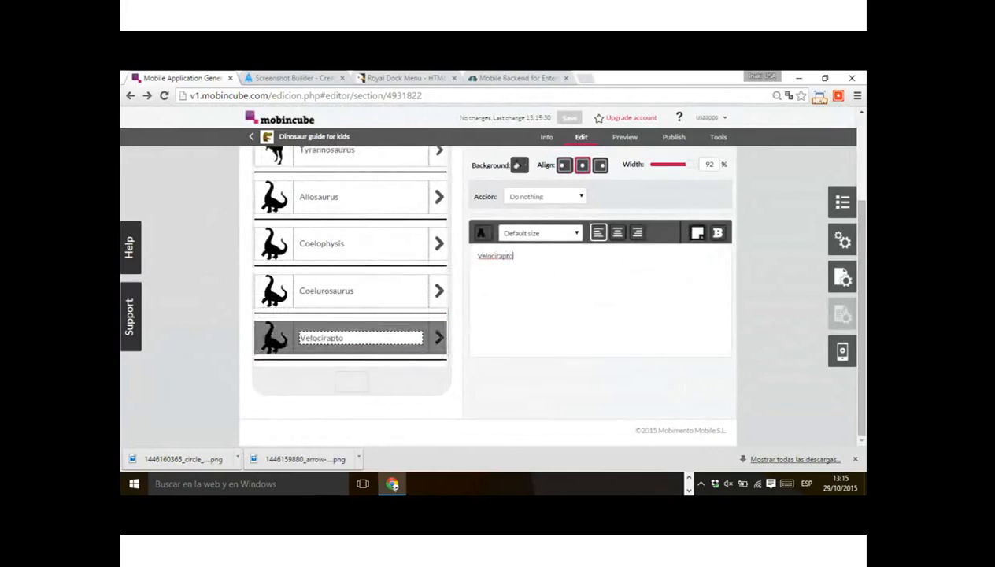
text(r)
click(226, 339)
click(222, 336)
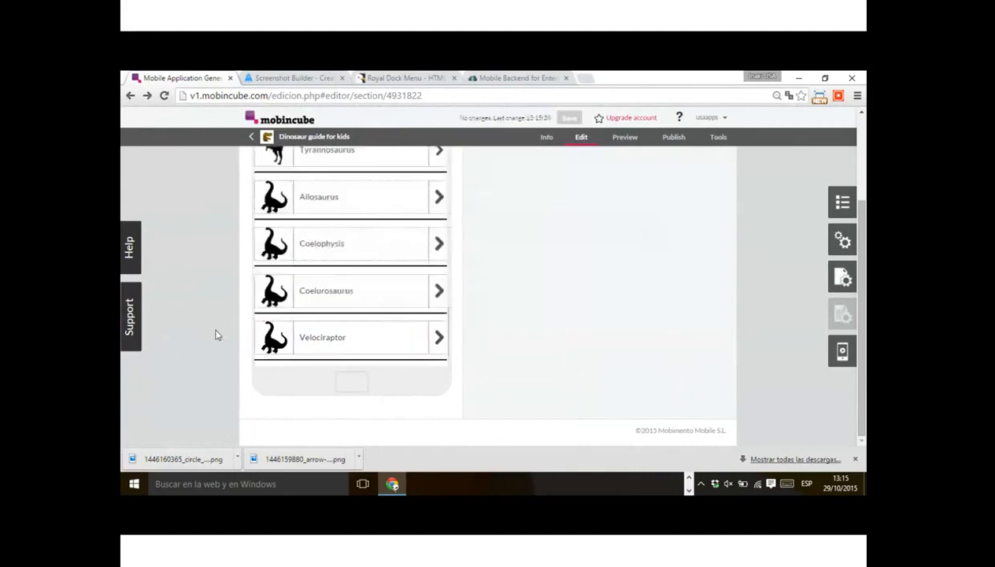
- Duplicate the theropoda screen and name the copy sauropodophorma
scroll(260, 314, up, 1)
click(260, 314)
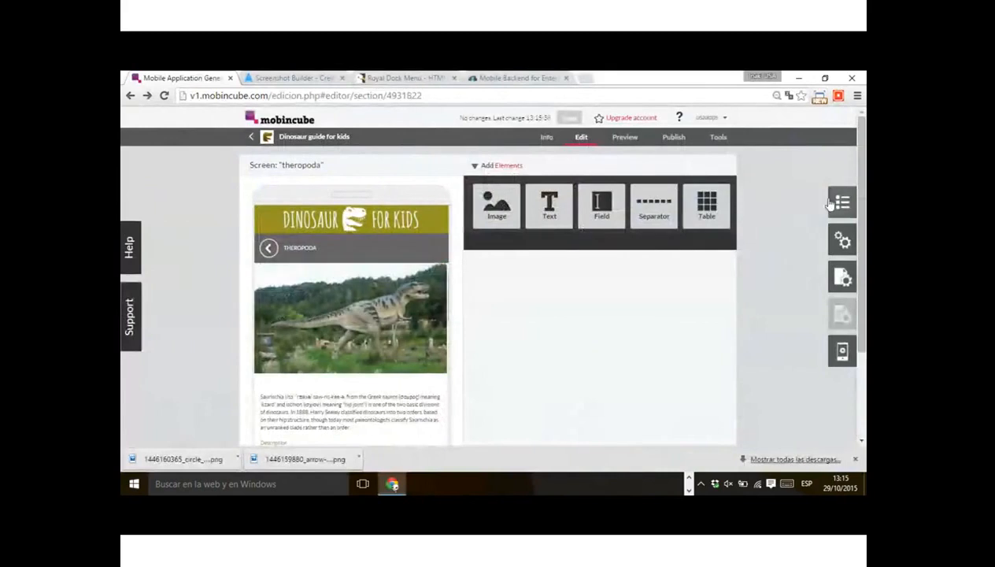
click(832, 203)
mouse_move(846, 237)
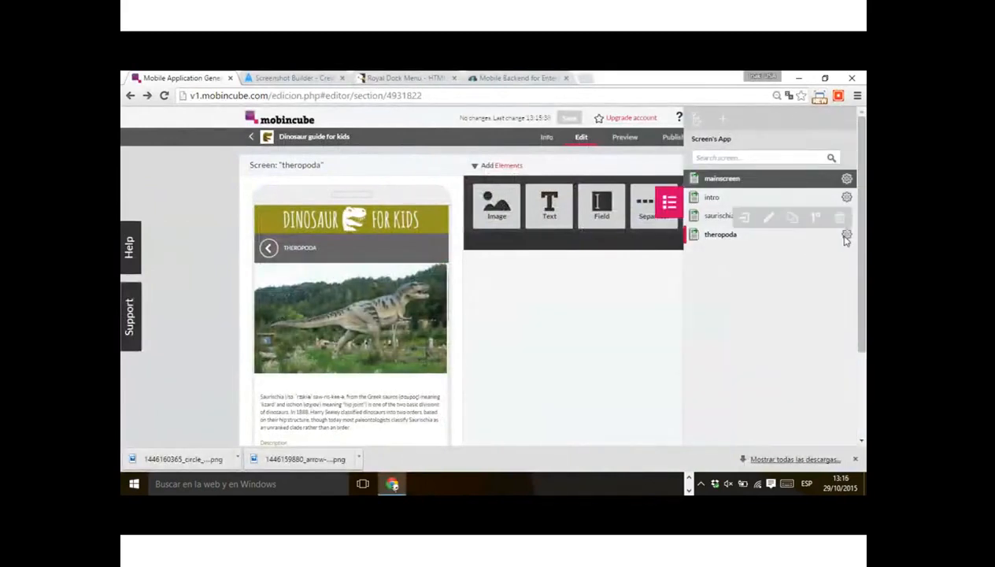
click(792, 218)
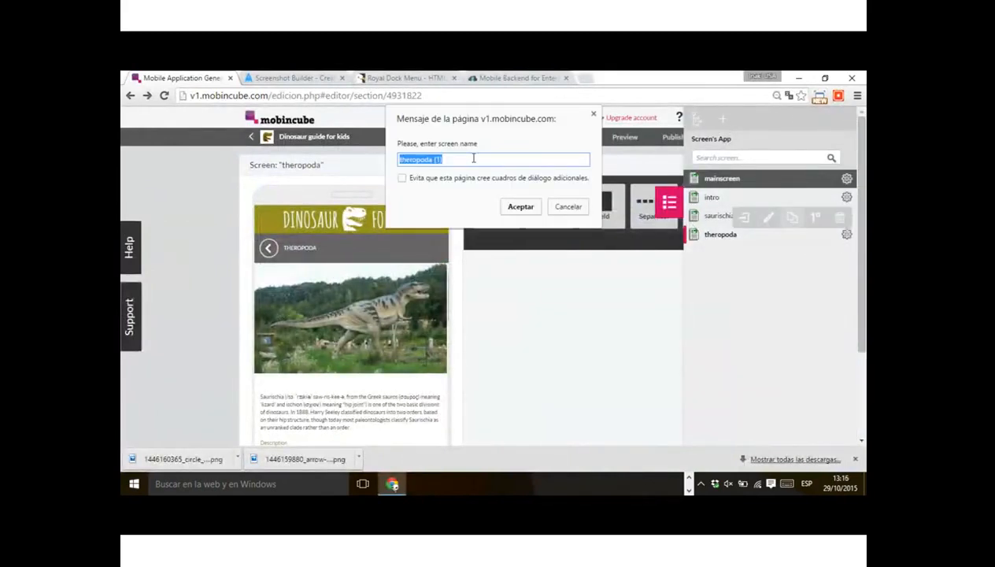
text(sauropodophorma)
click(524, 209)
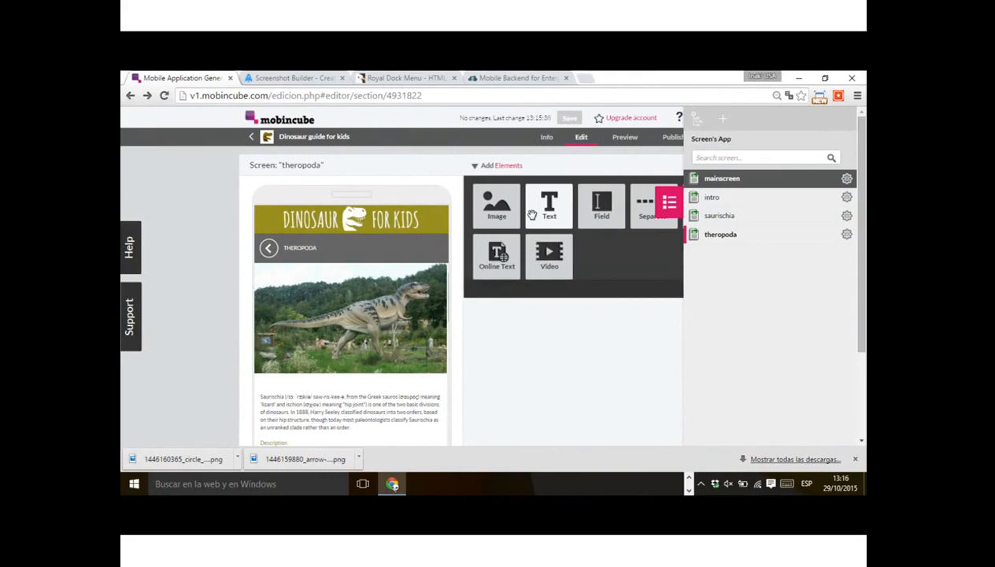
- On the saurischia screen, set the Theropoda link row's action to Go to screen with theropoda as the destination
click(718, 218)
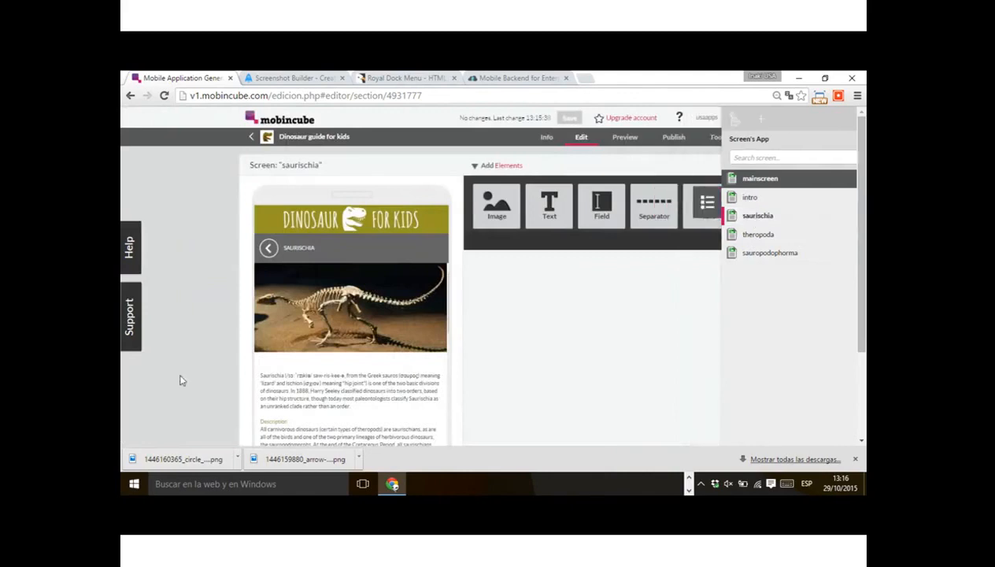
scroll(305, 300, down, 5)
scroll(343, 301, down, 3)
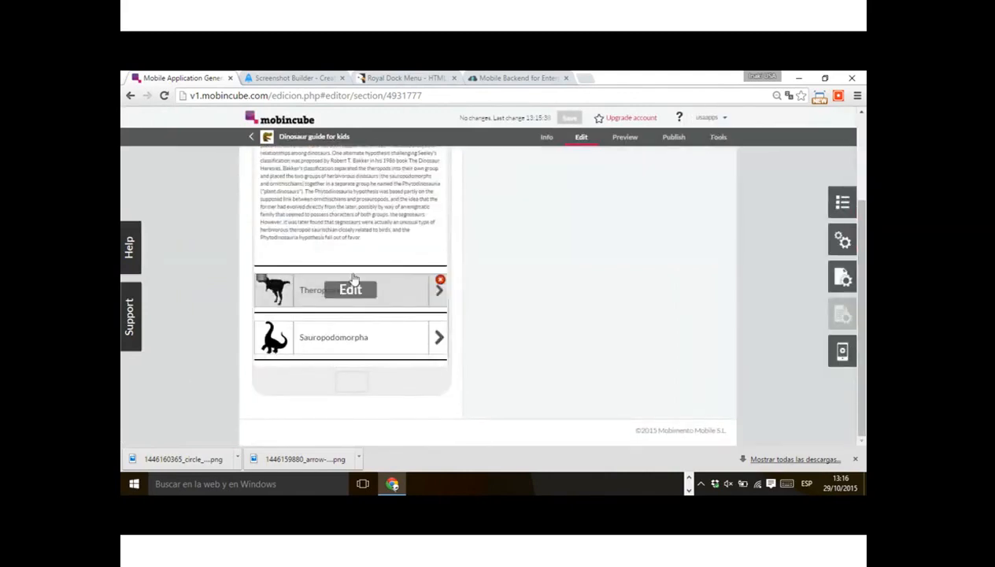
click(343, 294)
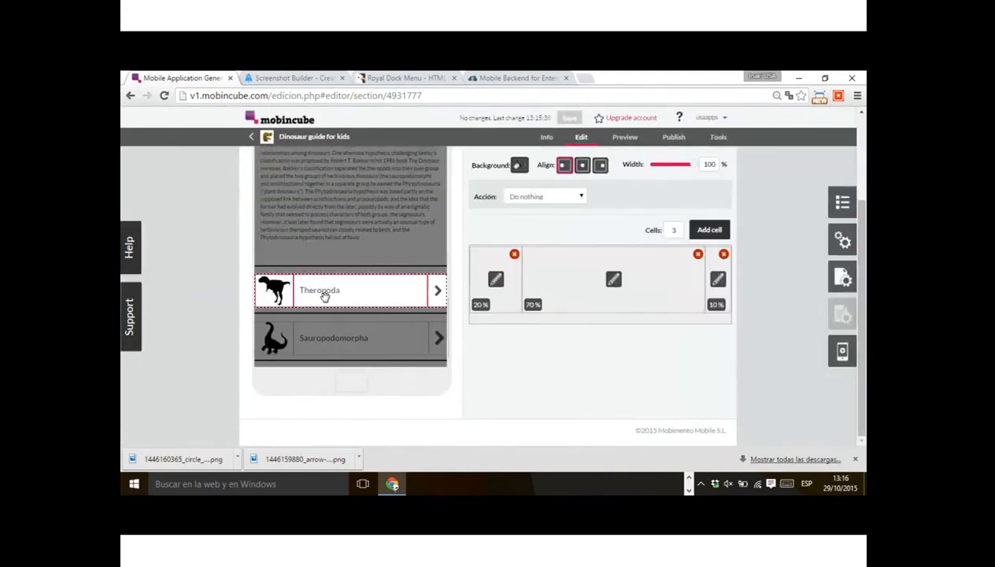
click(533, 199)
click(530, 219)
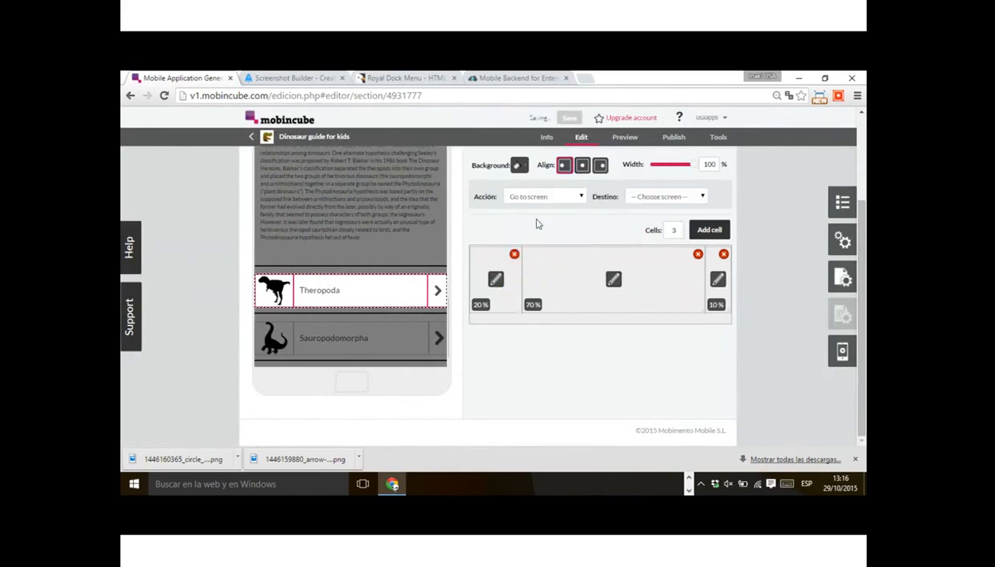
click(648, 198)
click(644, 196)
click(644, 196)
click(647, 219)
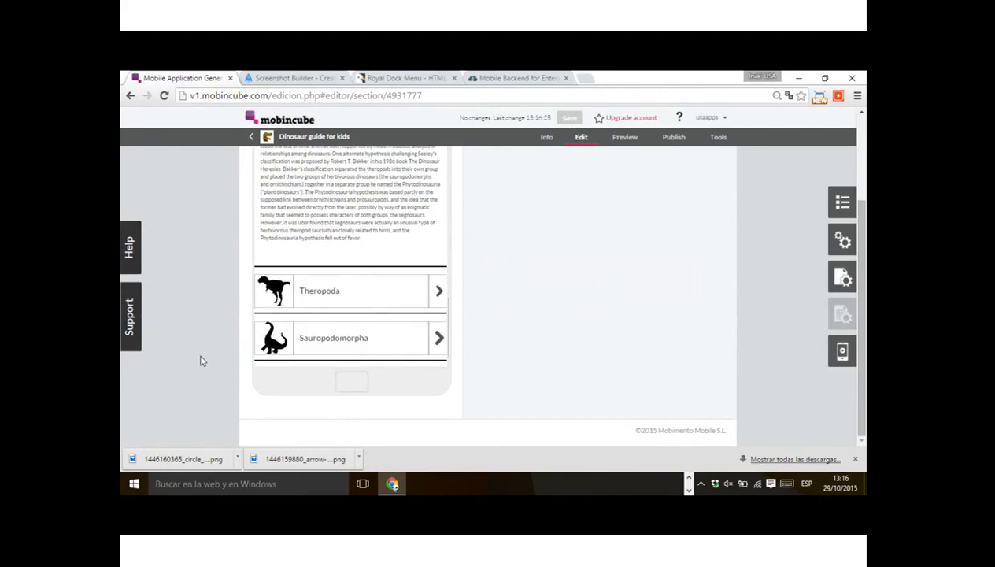
- Set the Sauropodomorpha link row's action to Go to screen with sauropodophorma as the destination
click(359, 349)
click(544, 196)
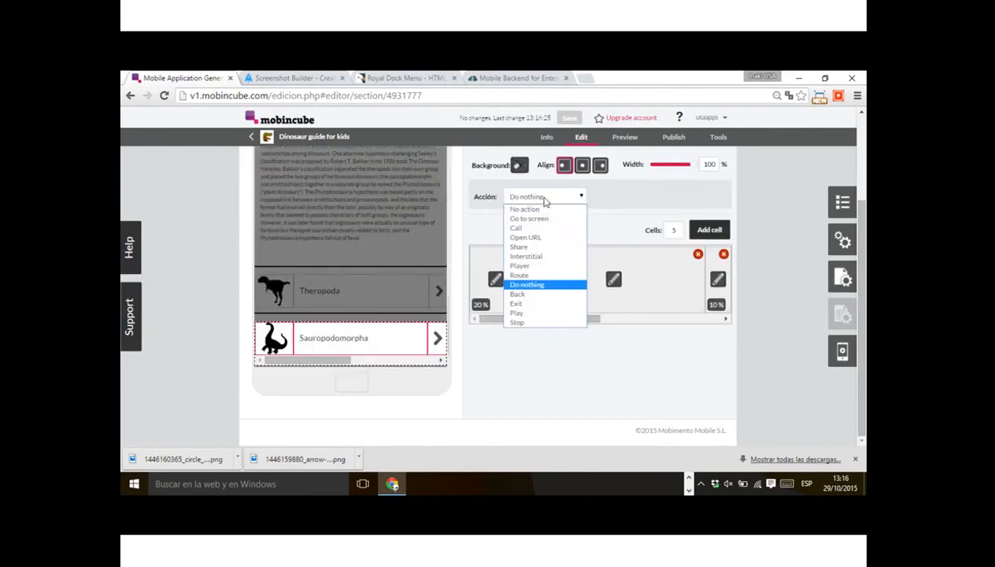
click(545, 219)
click(650, 196)
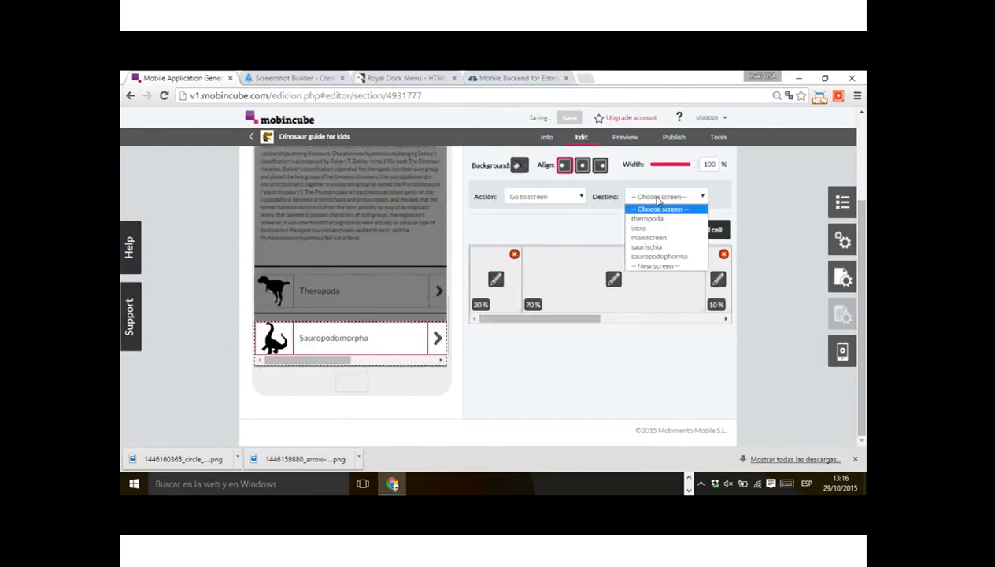
click(644, 197)
click(654, 254)
click(193, 344)
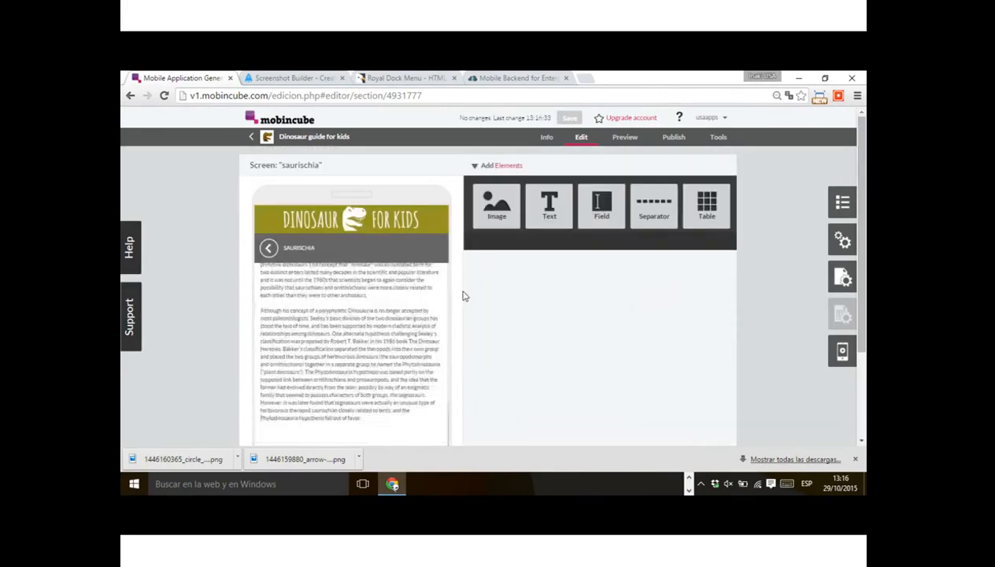
- Open the intro screen and check the action and destination of its Saurischia link row
click(843, 203)
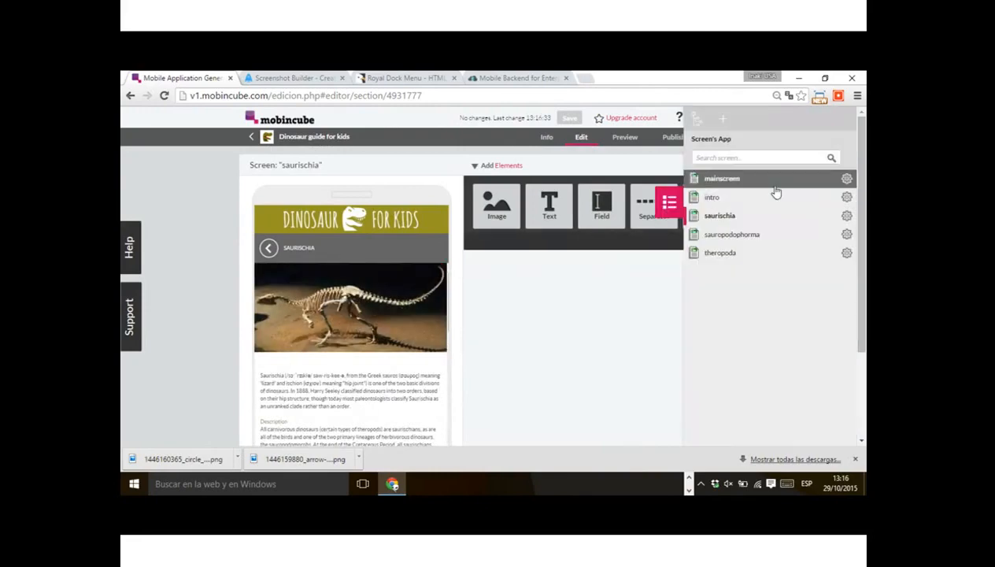
click(728, 199)
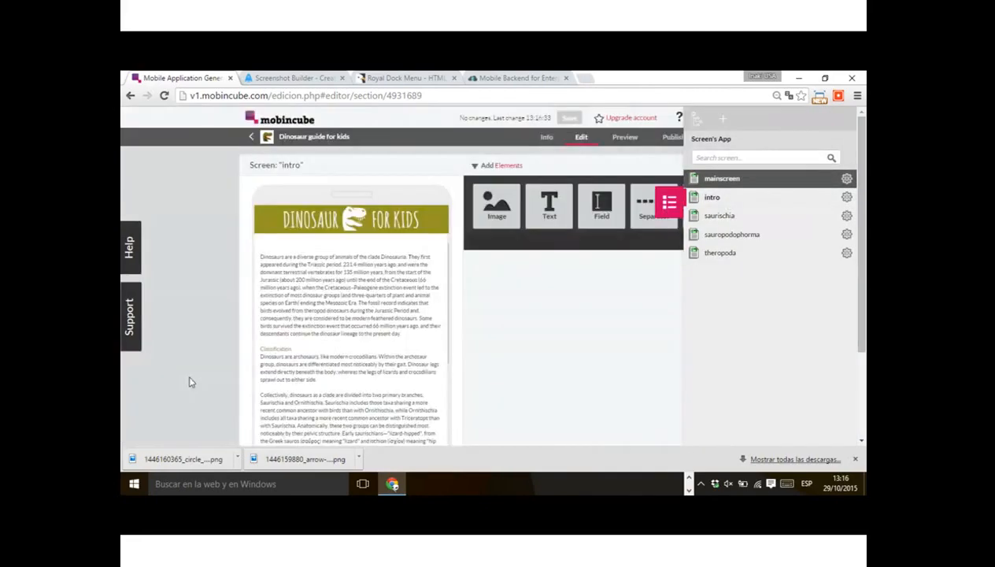
scroll(293, 368, down, 5)
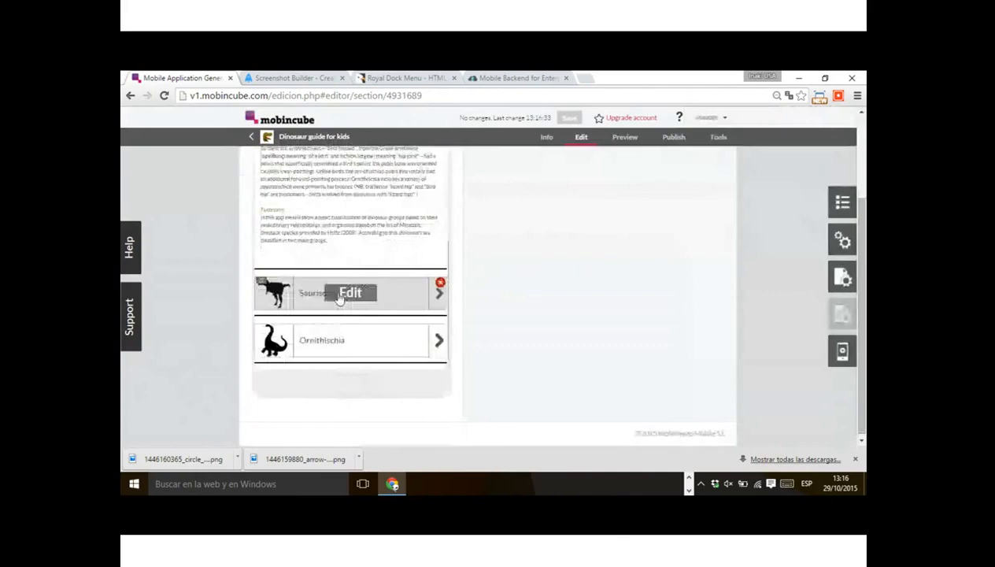
click(333, 291)
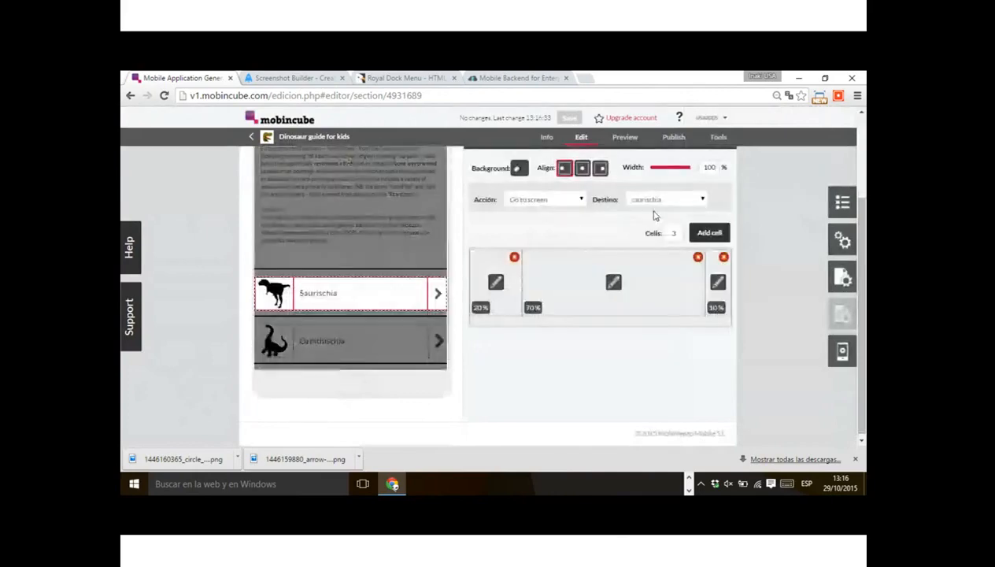
click(780, 274)
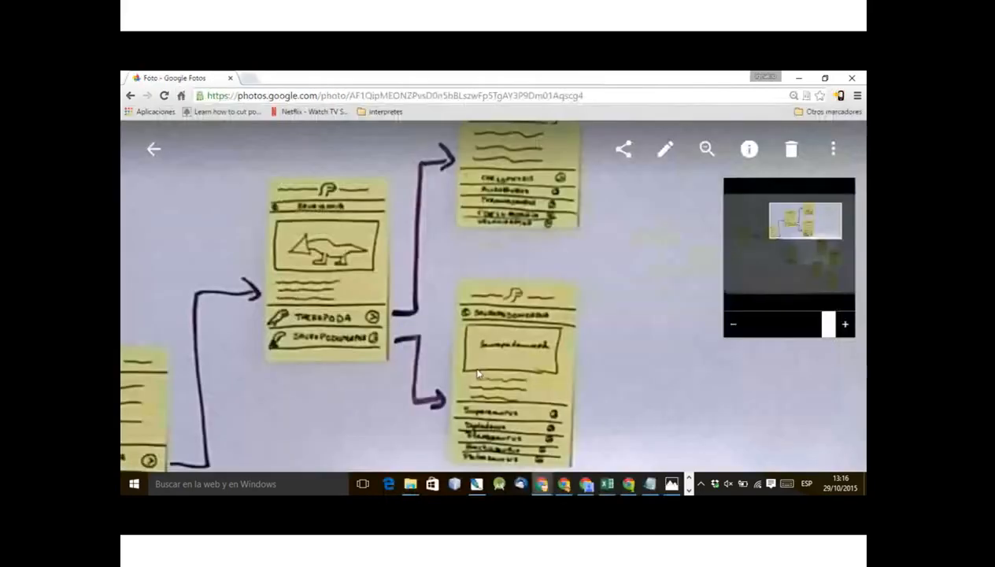
- Examine the Ornithischia branch of the paper wireframe photo, from the intro sketch to the screen it links to
drag(545, 294, 527, 402)
drag(474, 340, 529, 363)
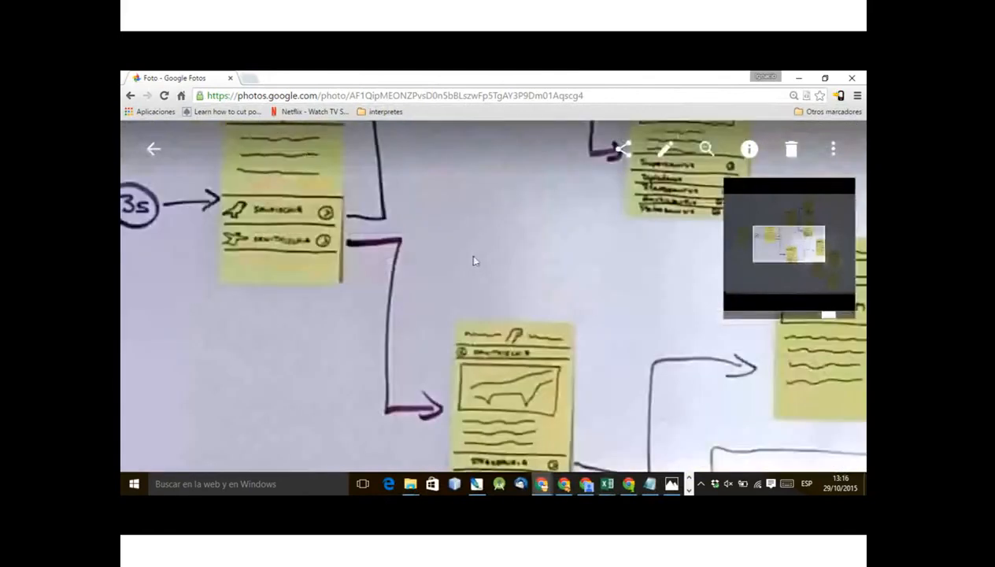
drag(473, 258, 495, 334)
drag(519, 236, 529, 484)
drag(511, 349, 512, 196)
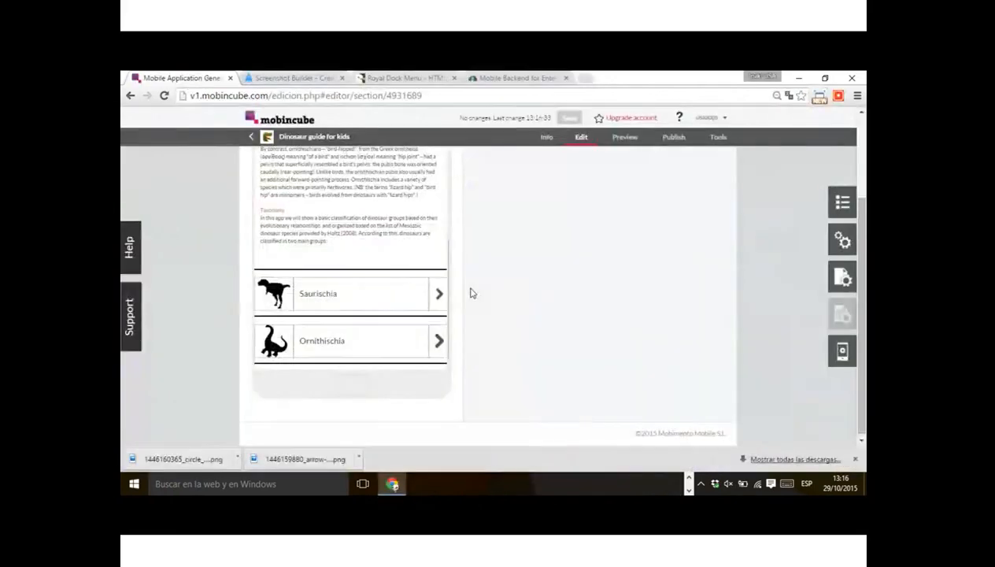
- Switch back to the Mobincube editor, duplicate the theropoda screen and name the copy ornithischia
mouse_move(423, 283)
click(848, 218)
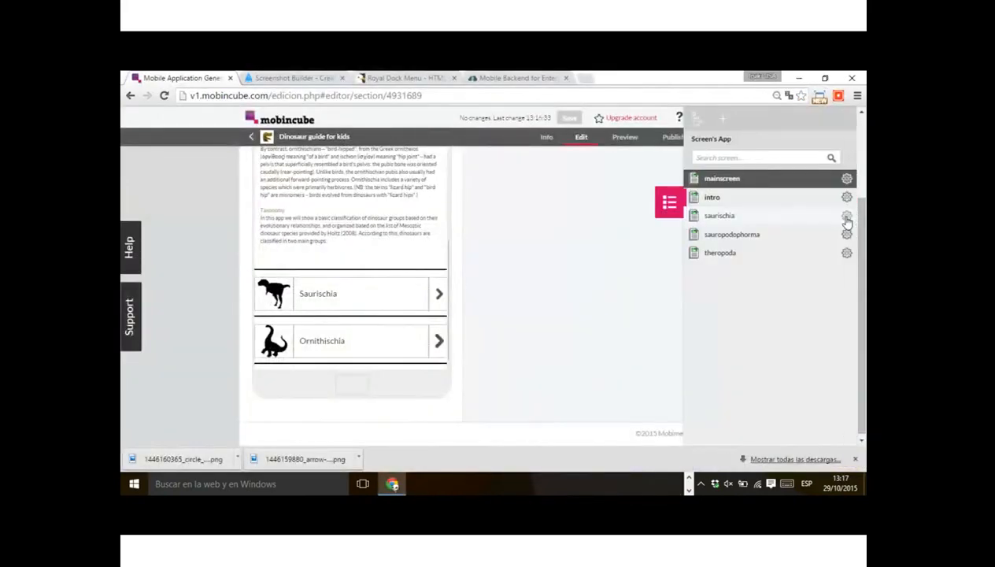
click(794, 234)
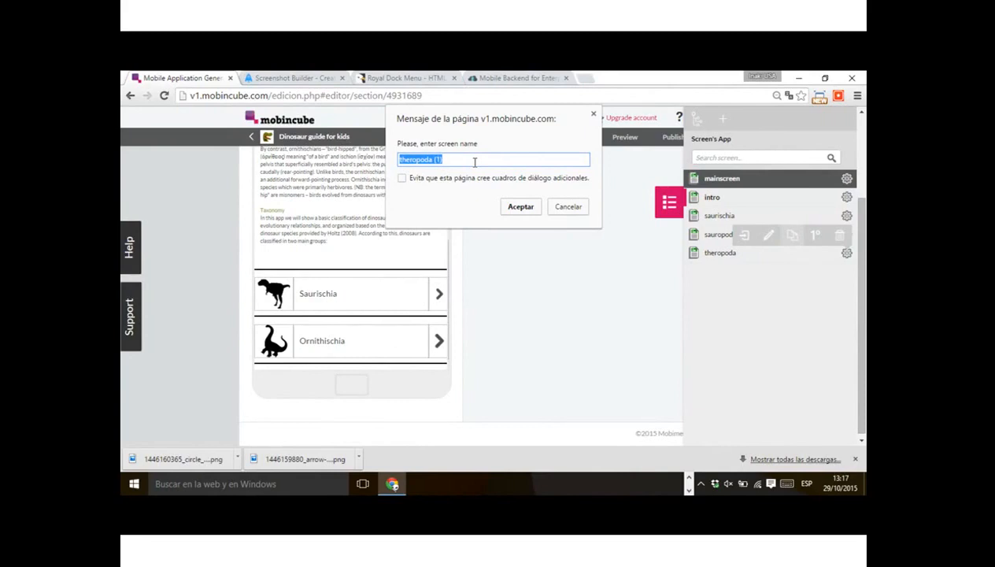
text(c)
text(rnithischia)
click(520, 209)
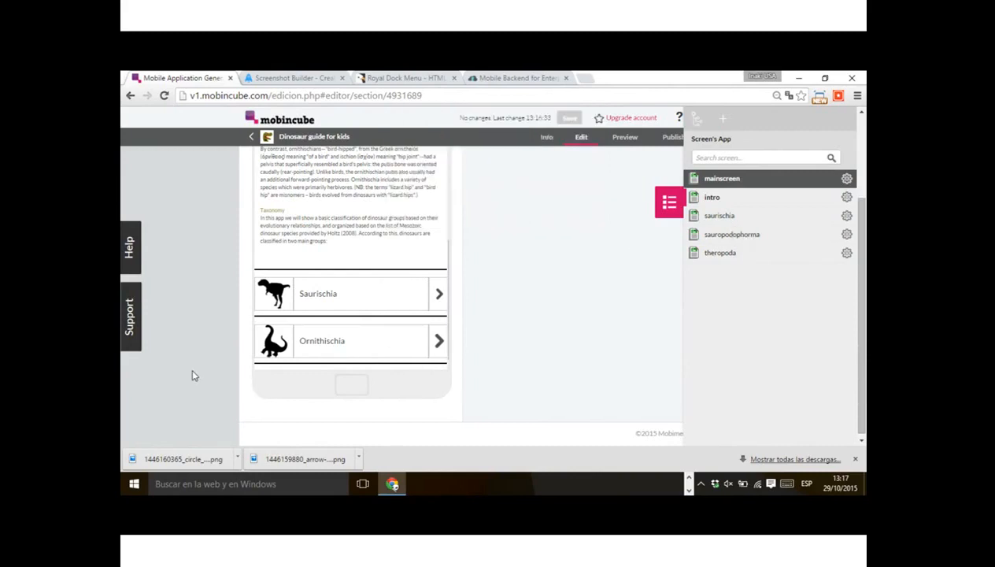
- On the intro screen, set the Ornithischia link row's action to Go to screen with ornithischia as the destination
click(324, 344)
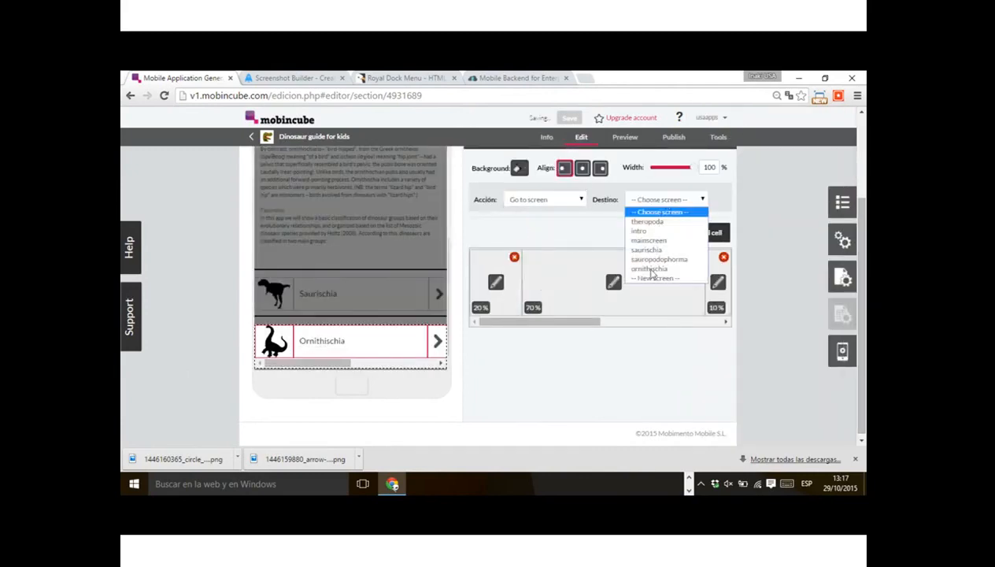
click(650, 270)
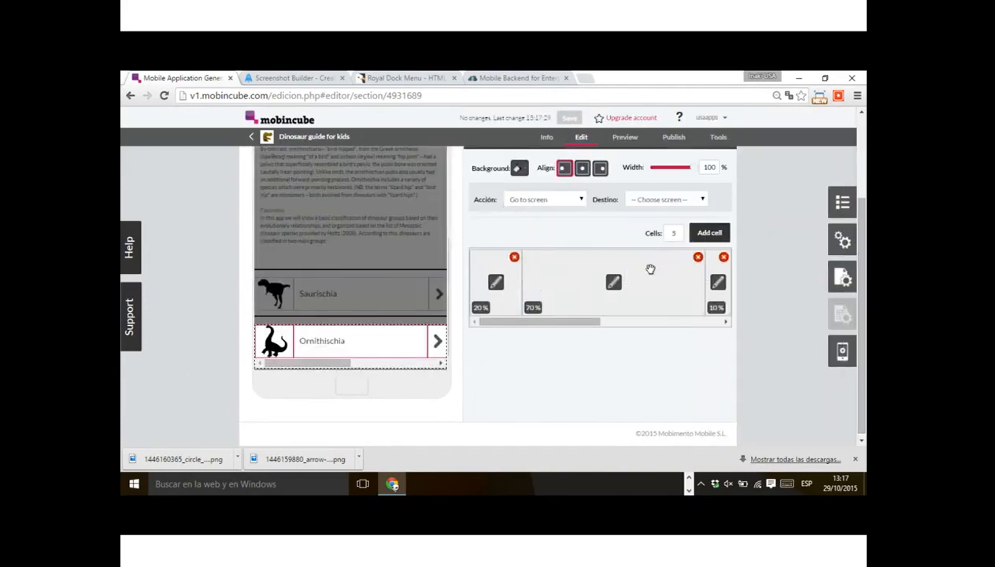
click(658, 199)
click(655, 266)
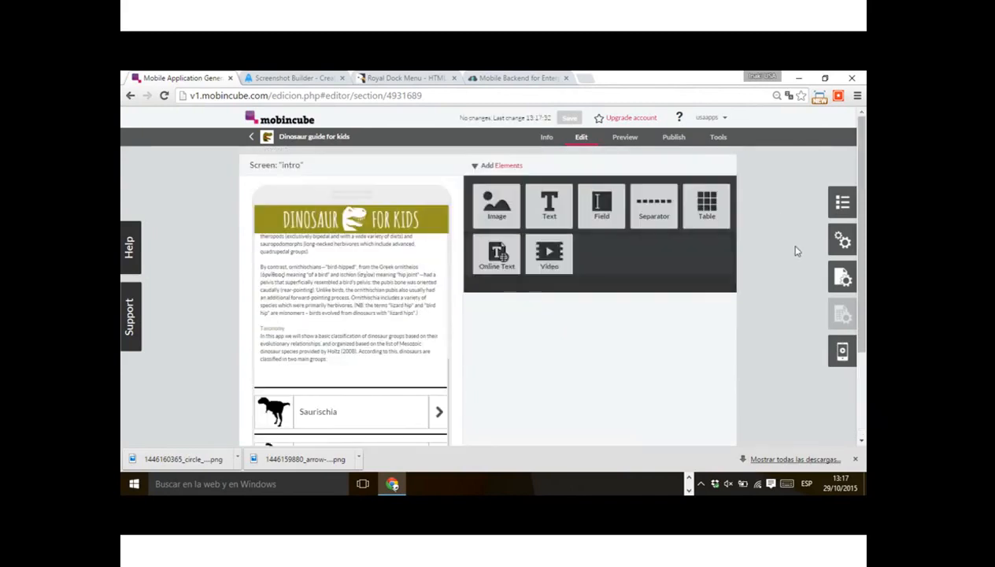
- Show the app's screens as a tree and expand the intro and saurischia branches to check the screen hierarchy
click(841, 198)
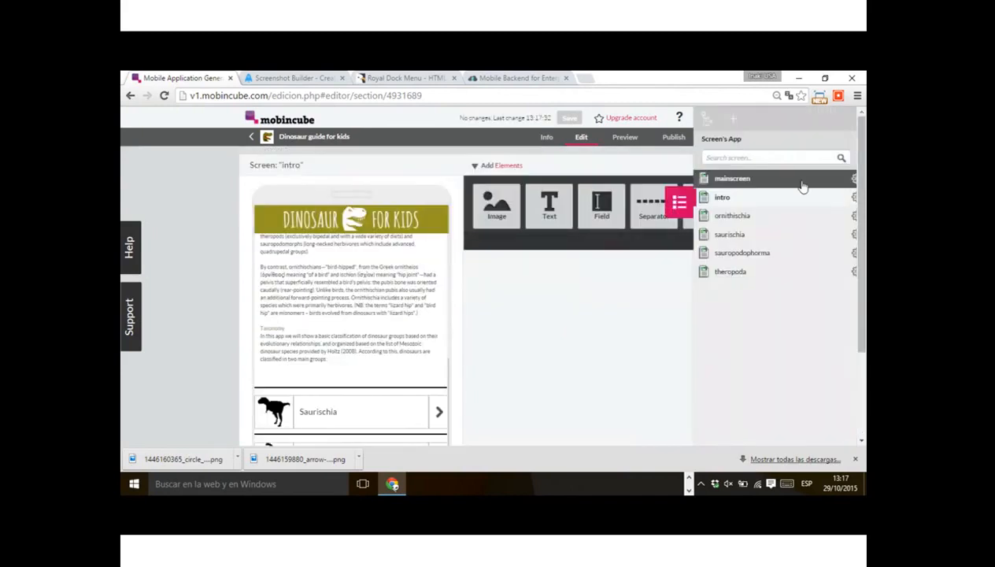
click(704, 119)
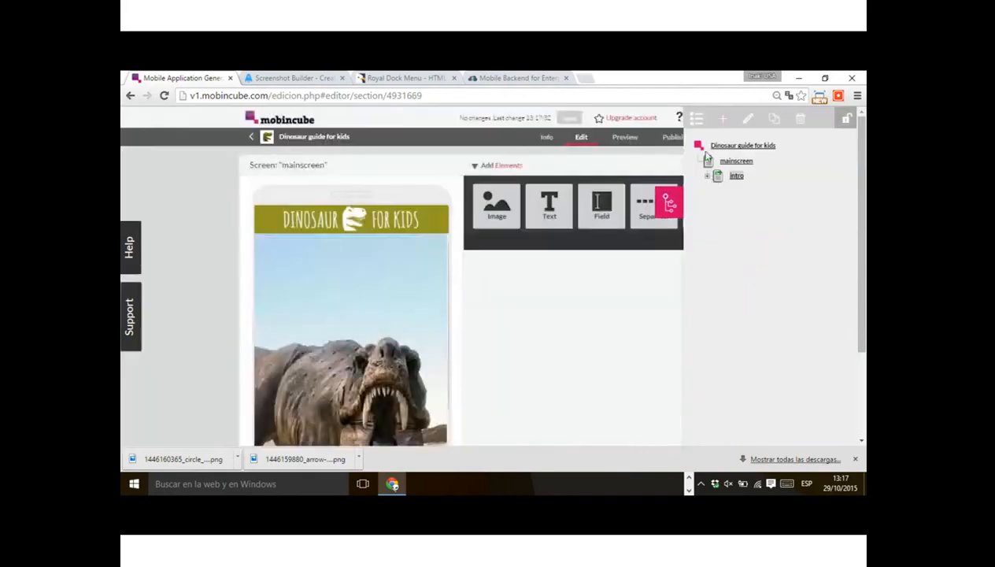
click(707, 175)
click(717, 192)
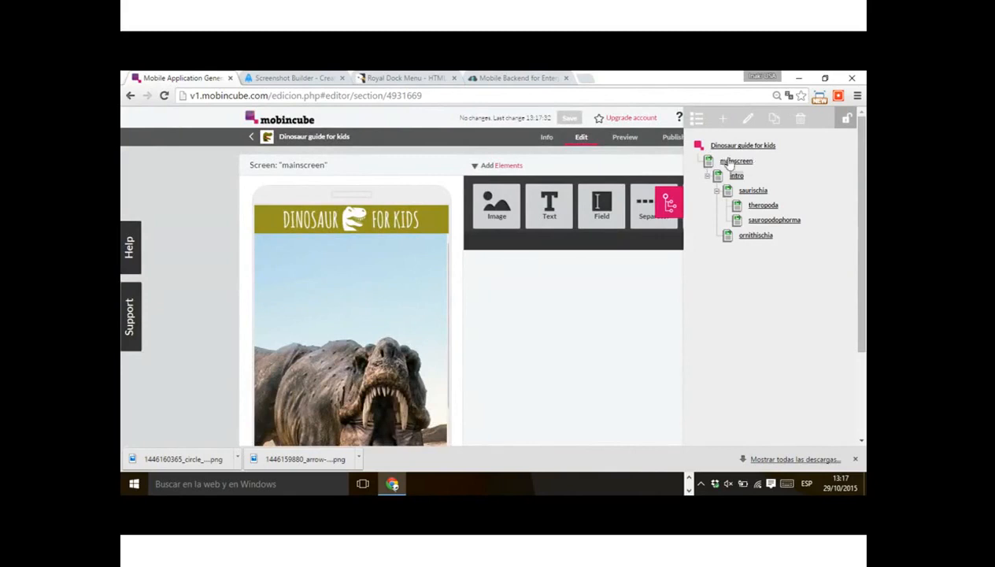
mouse_move(346, 332)
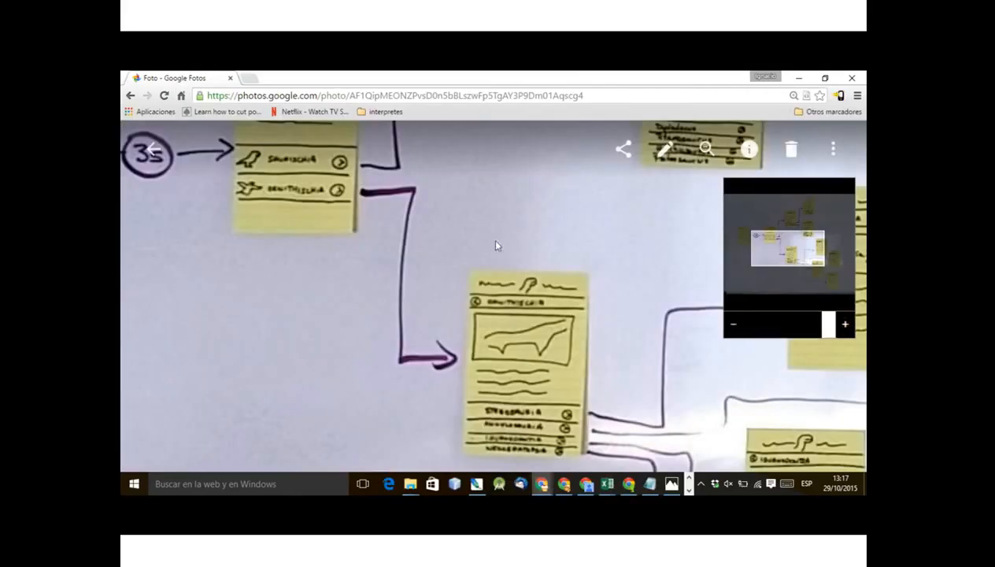
- Examine the overall flow in the wireframe photo to compare it with the app's screen tree
key(ctrl+minus)
key(ctrl+minus)
key(ctrl+minus)
key(ctrl+minus)
key(ctrl+minus)
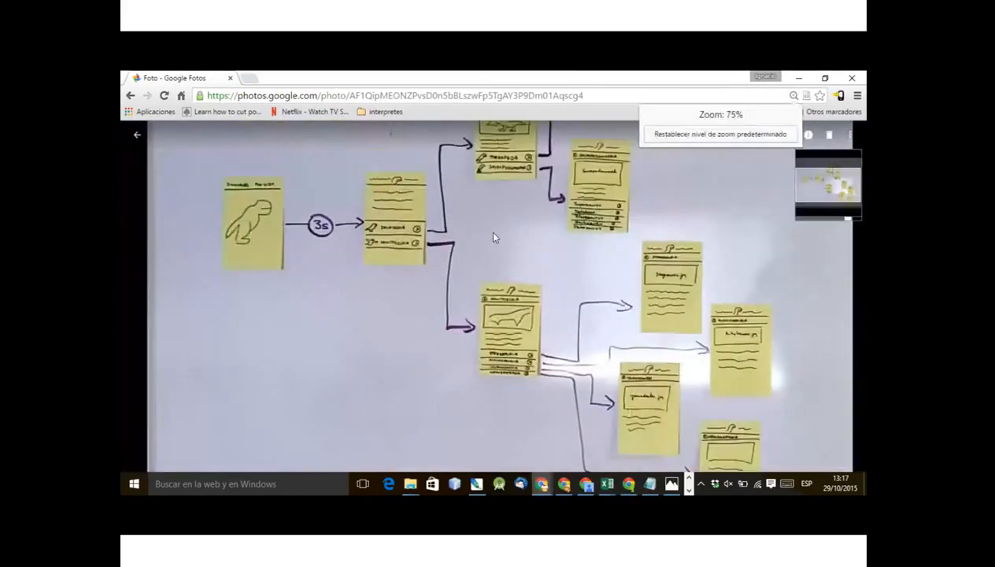
key(ctrl+minus)
key(ctrl+minus)
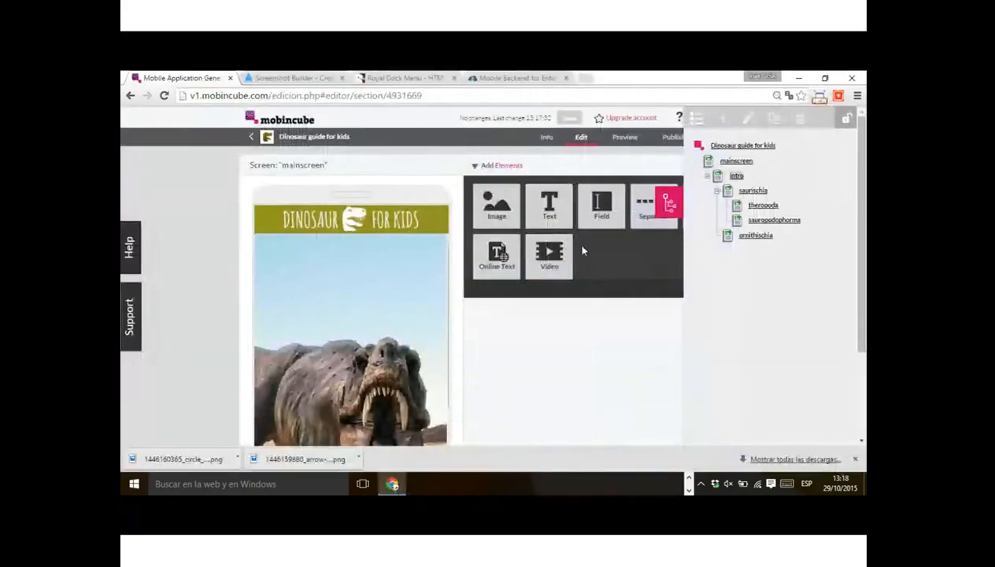
- Open the sauropodophorma screen's bar settings and duplicate the theropoda_title bar
click(762, 205)
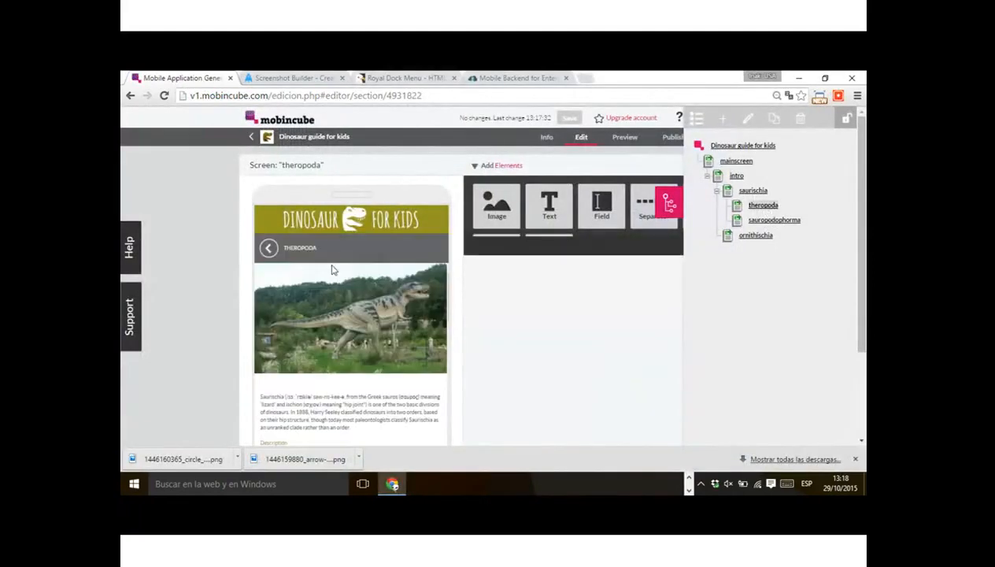
click(784, 220)
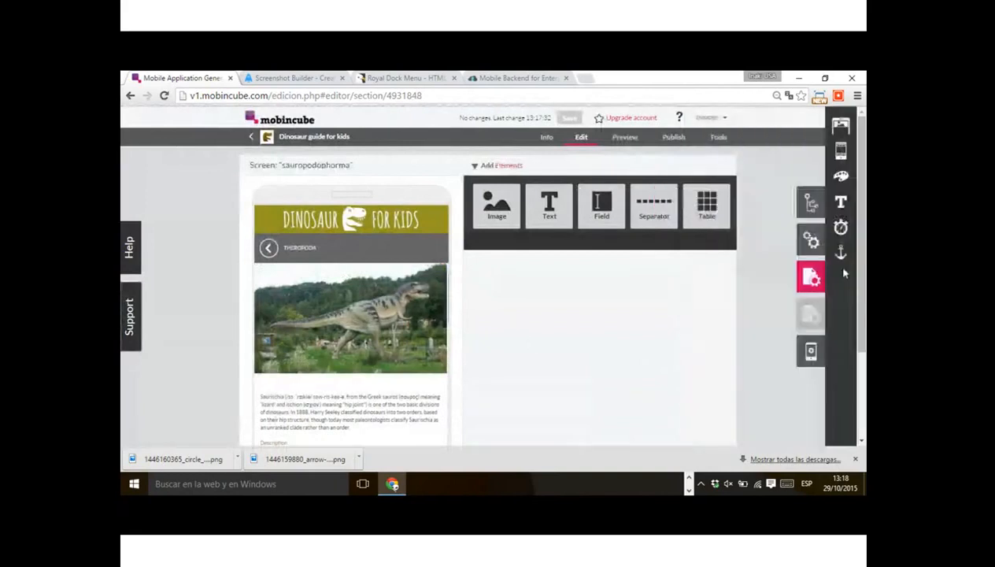
click(832, 263)
mouse_move(674, 181)
mouse_down()
mouse_move(622, 204)
mouse_move(658, 192)
mouse_up()
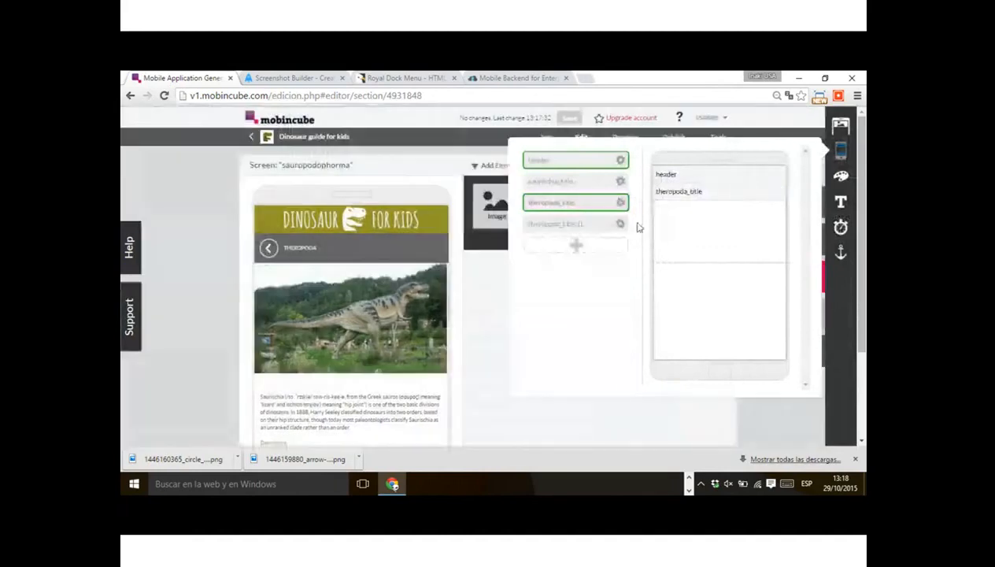
mouse_move(627, 216)
- Rename the copied title bar as sauropodophorma_title
click(593, 223)
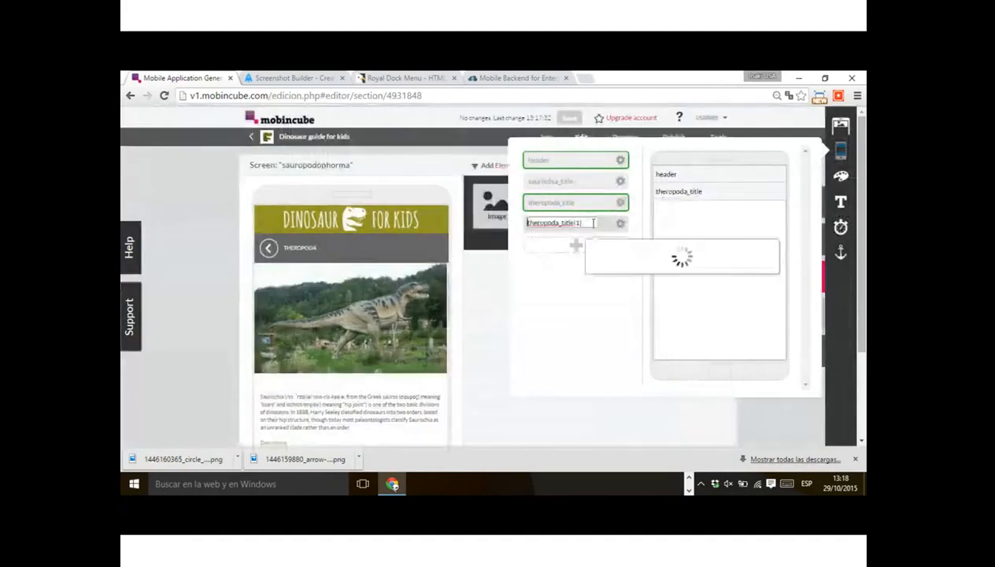
key(BackSpace)
key(BackSpace)
key(BackSpace)
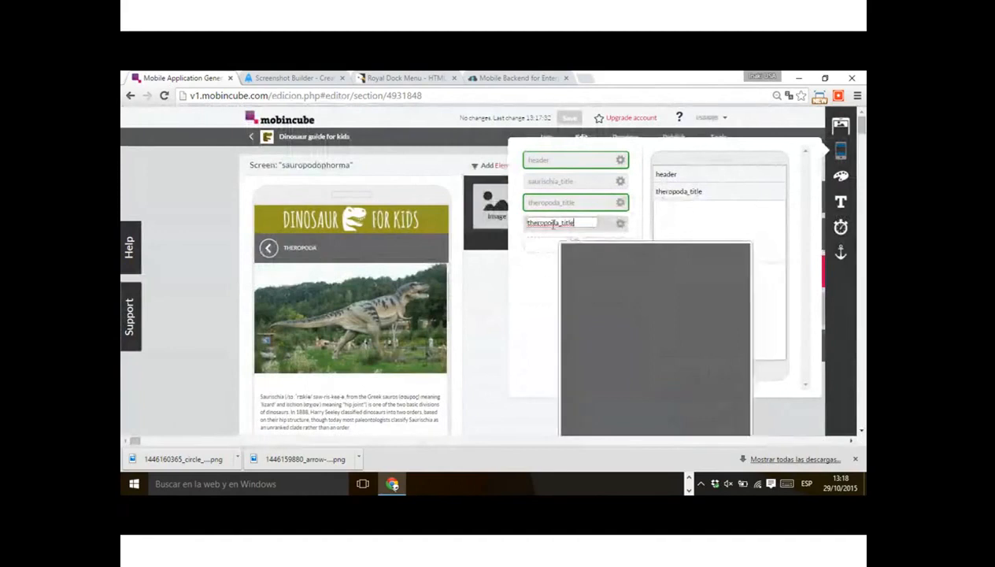
drag(553, 223, 526, 222)
text(s)
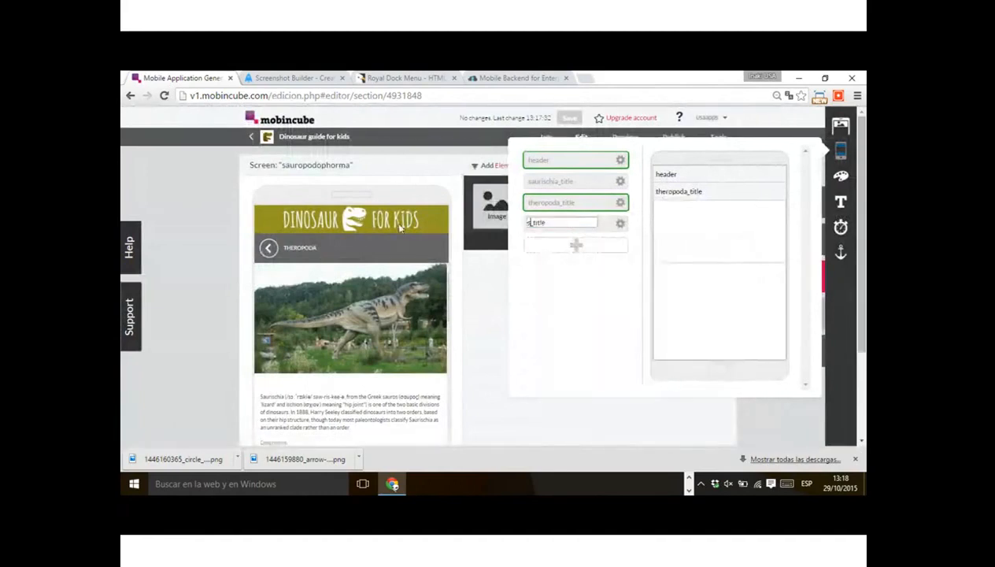
text(auropodophorma)
key(Return)
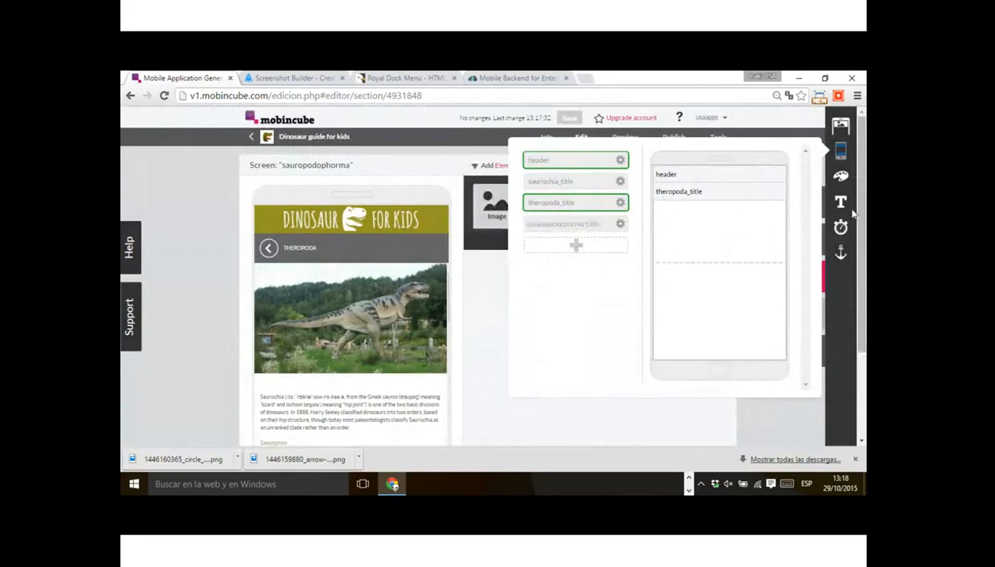
- Replace the screen's theropoda_title bar with sauropodophorma_title and change that bar's text to SAUROPODOPHORMA
click(778, 193)
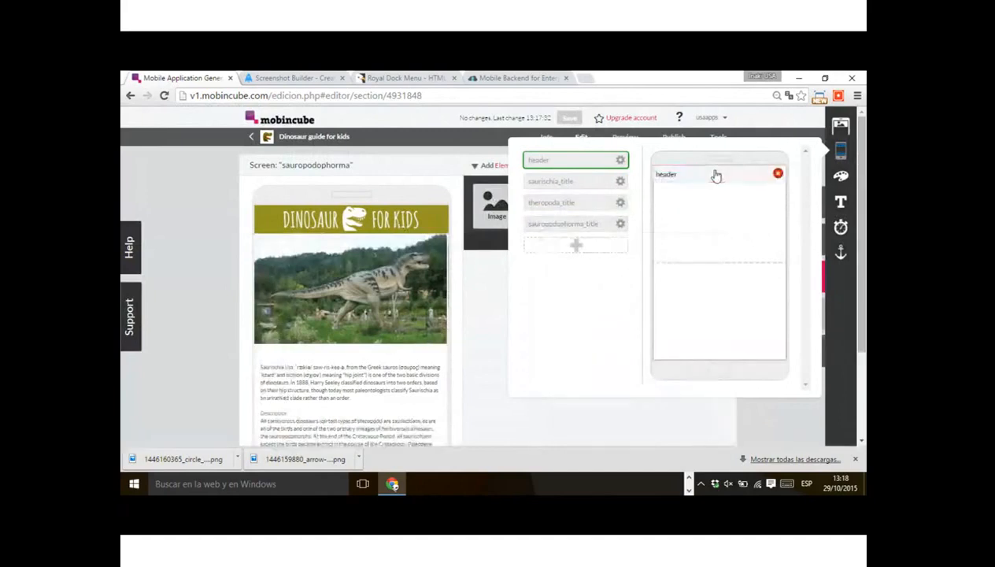
mouse_move(621, 227)
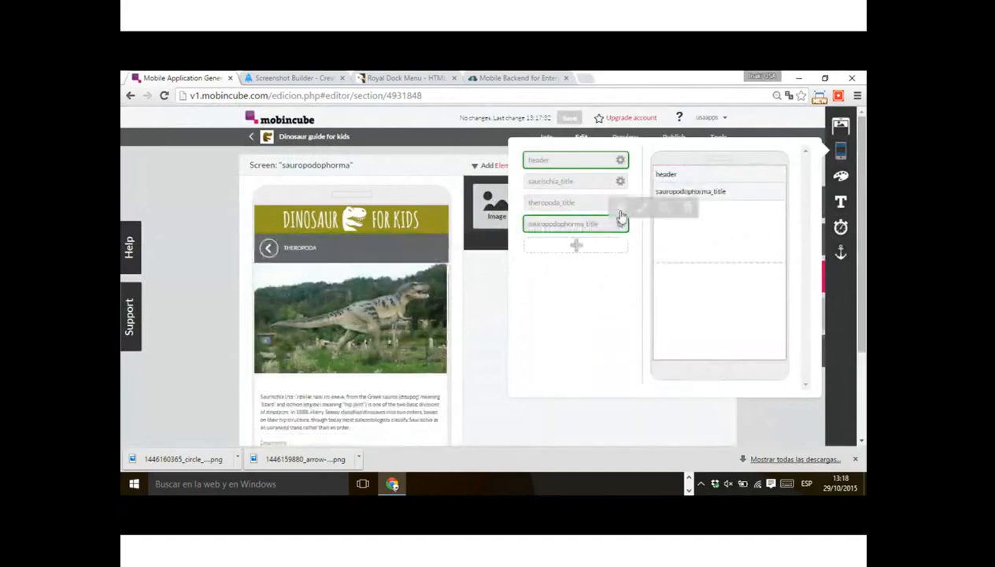
click(618, 211)
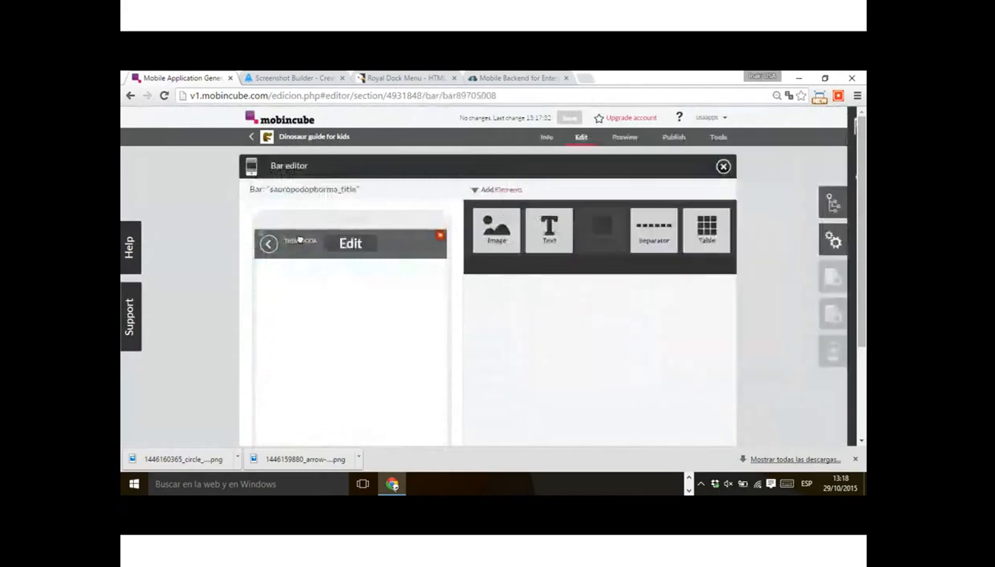
click(313, 242)
drag(549, 402, 225, 331)
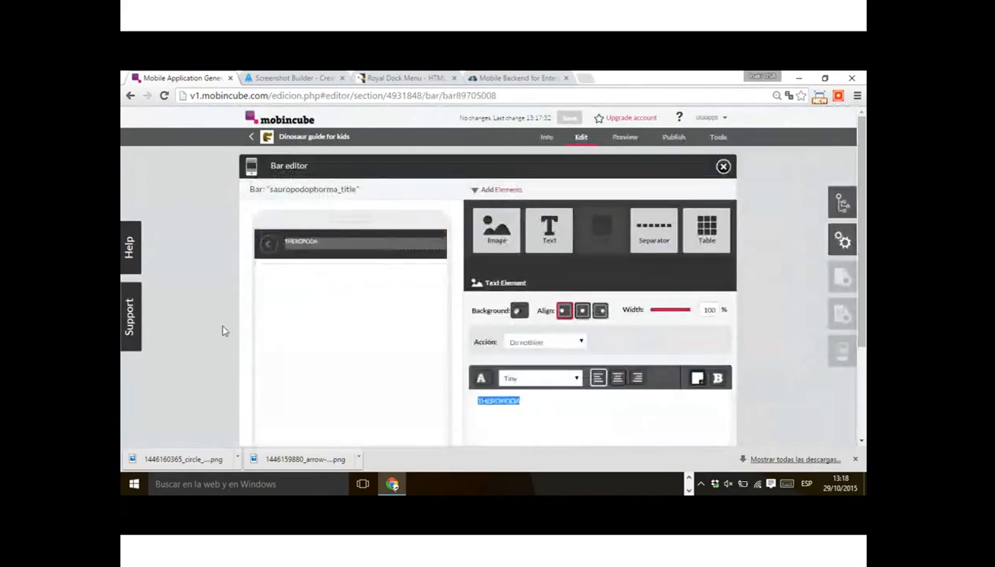
text(SAUROP)
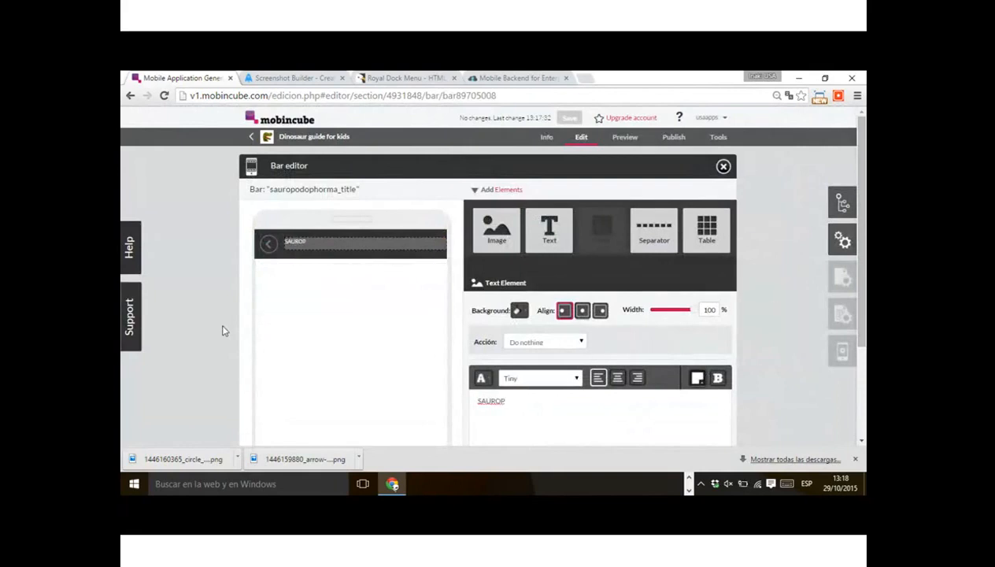
text(ODOPHORMA)
click(223, 330)
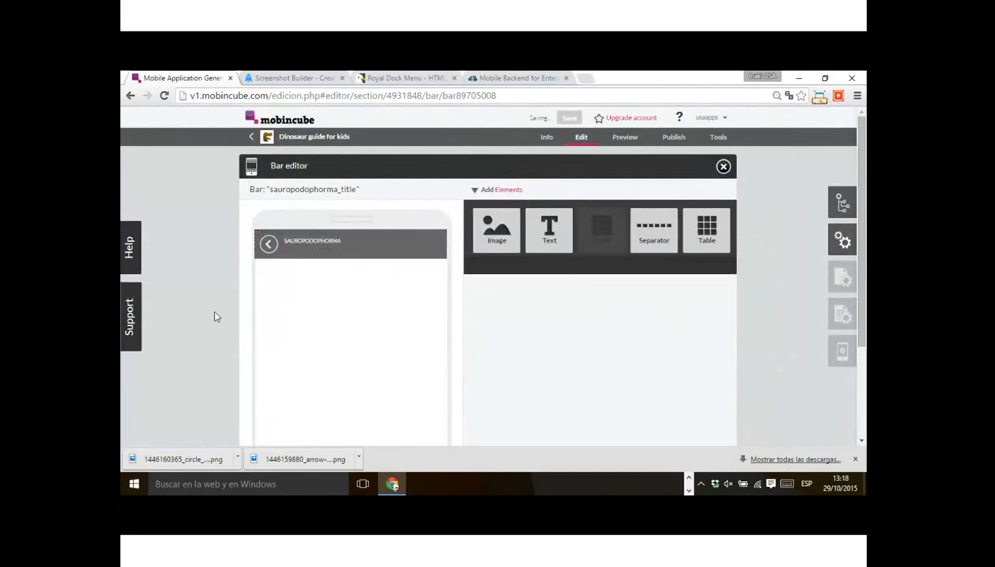
click(724, 167)
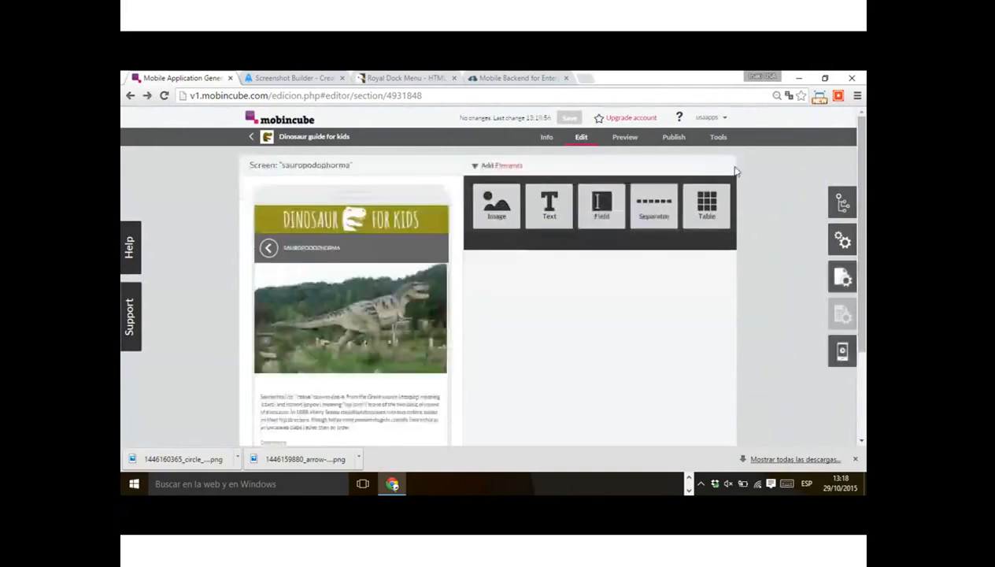
- Replace the sauropodophorma screen's main image with the orange-background sauropodomorph picture from the app's resources
click(364, 331)
scroll(767, 375, down, 2)
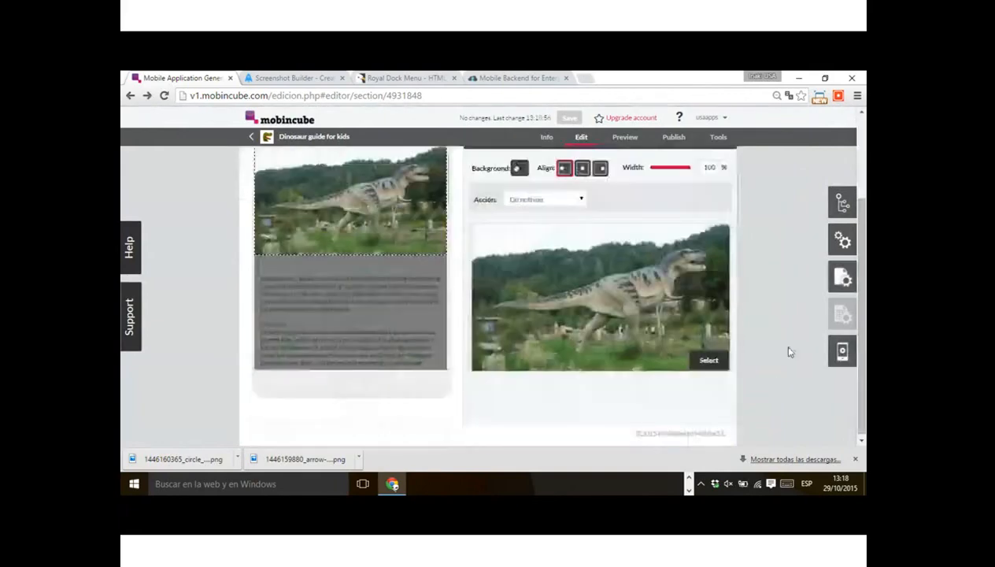
click(710, 359)
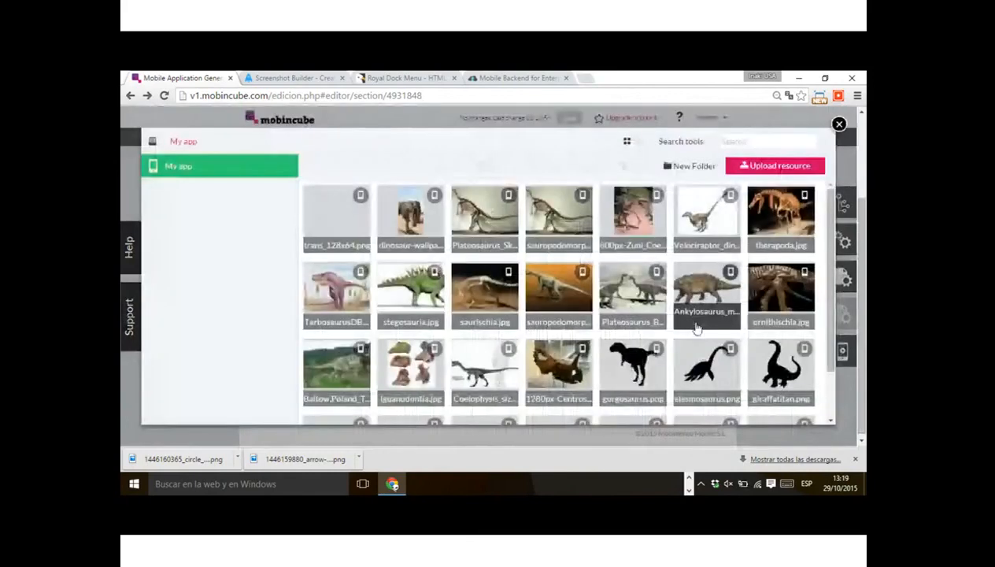
mouse_move(691, 323)
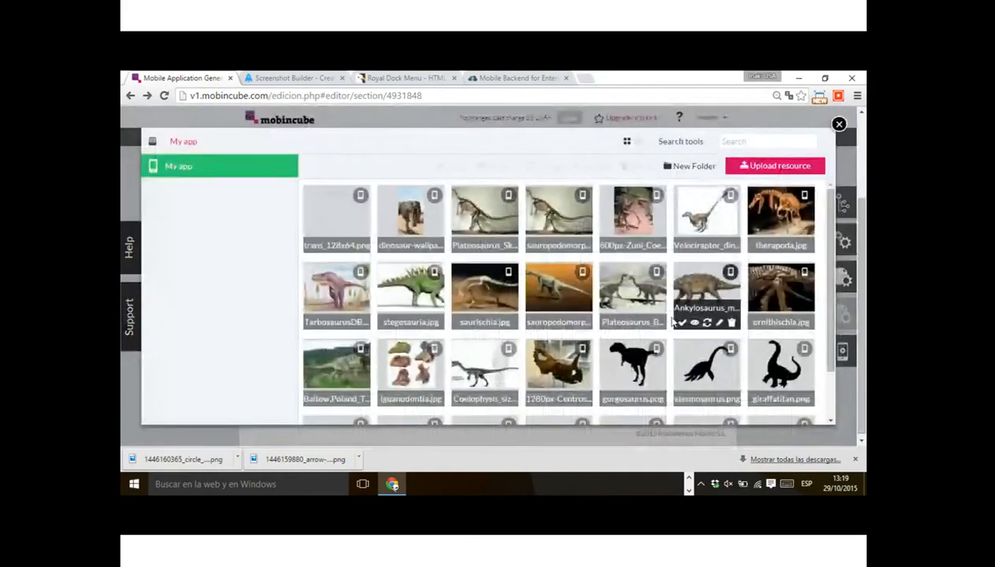
click(535, 323)
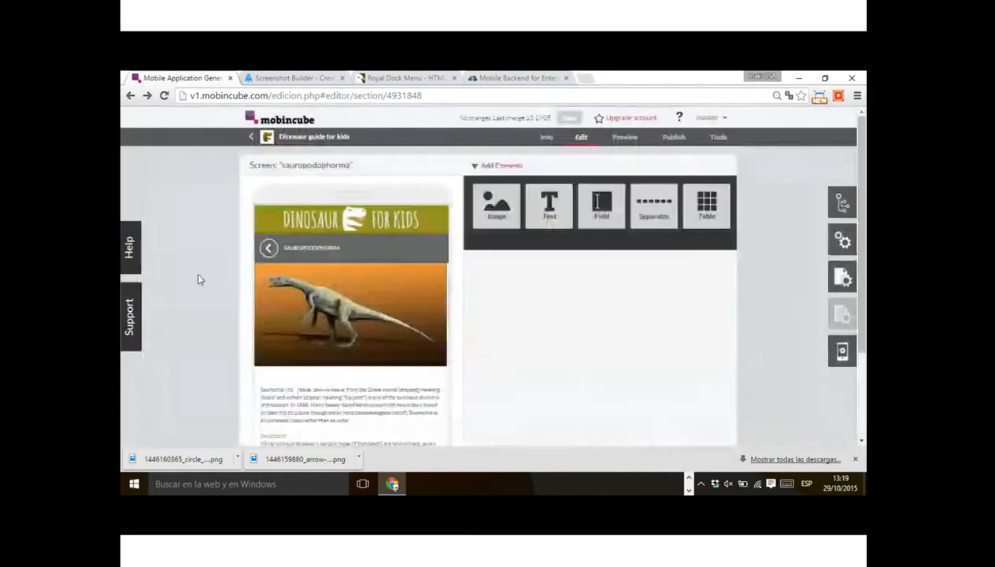
- Expand the intro and saurischia branches of the screen tree and open the ornithischia screen
click(843, 203)
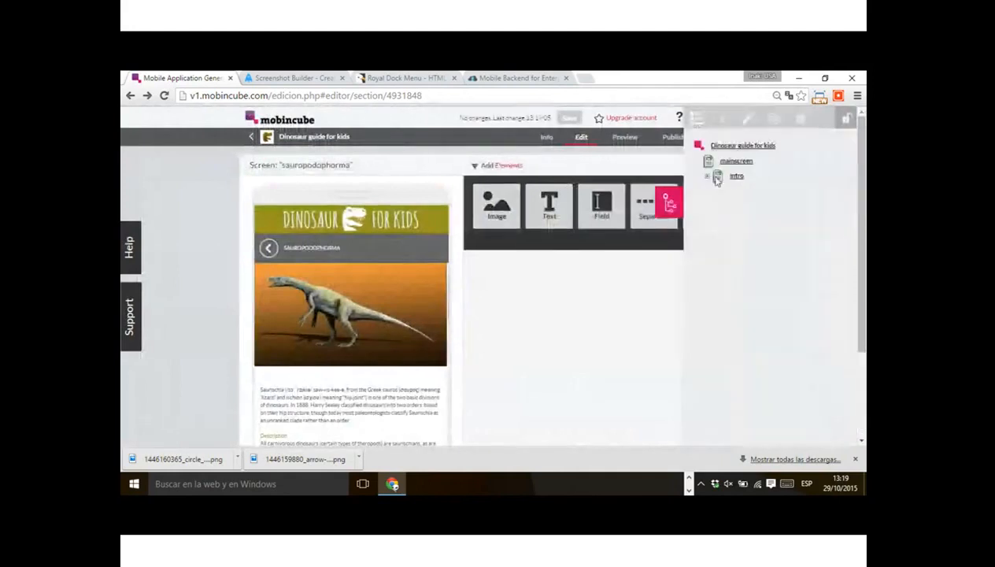
click(717, 179)
click(718, 191)
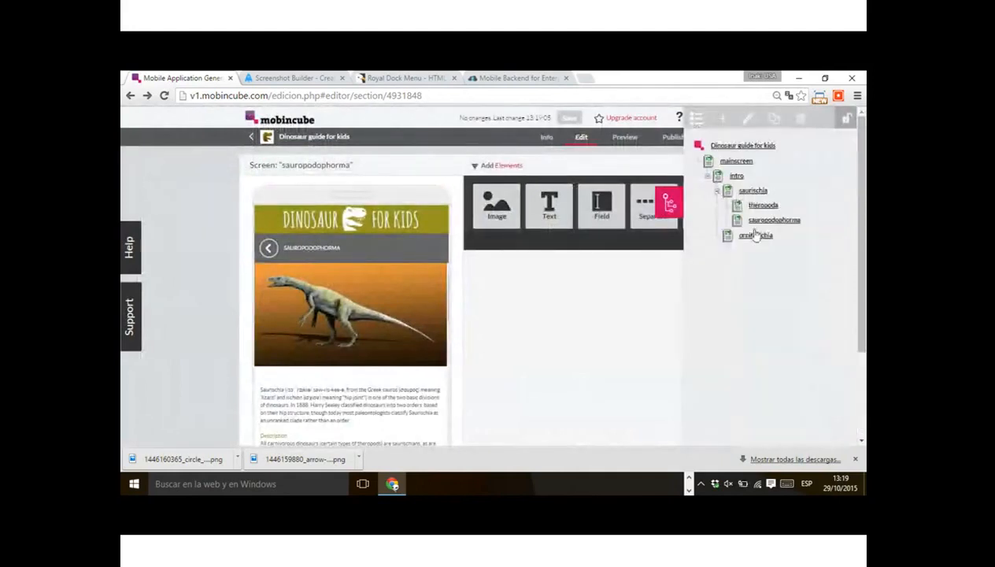
click(753, 190)
click(754, 238)
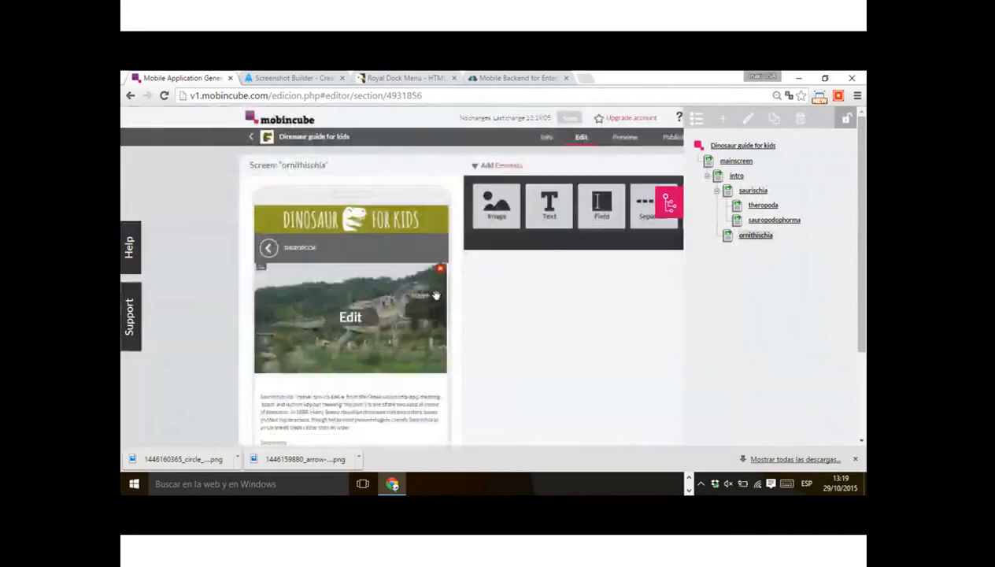
- Replace the ornithischia screen's main image with ornithischia.jpg from the app's resources
click(351, 318)
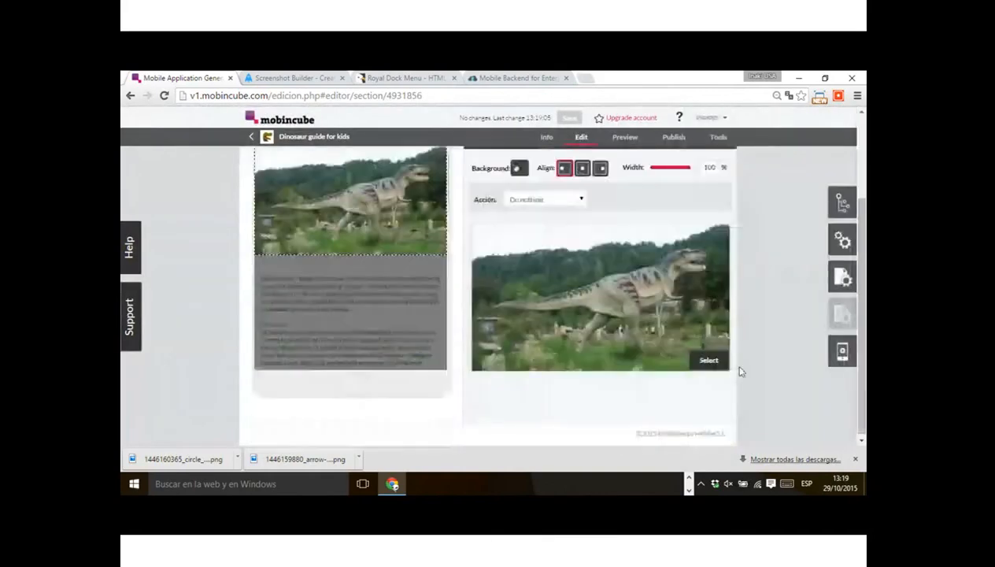
click(711, 360)
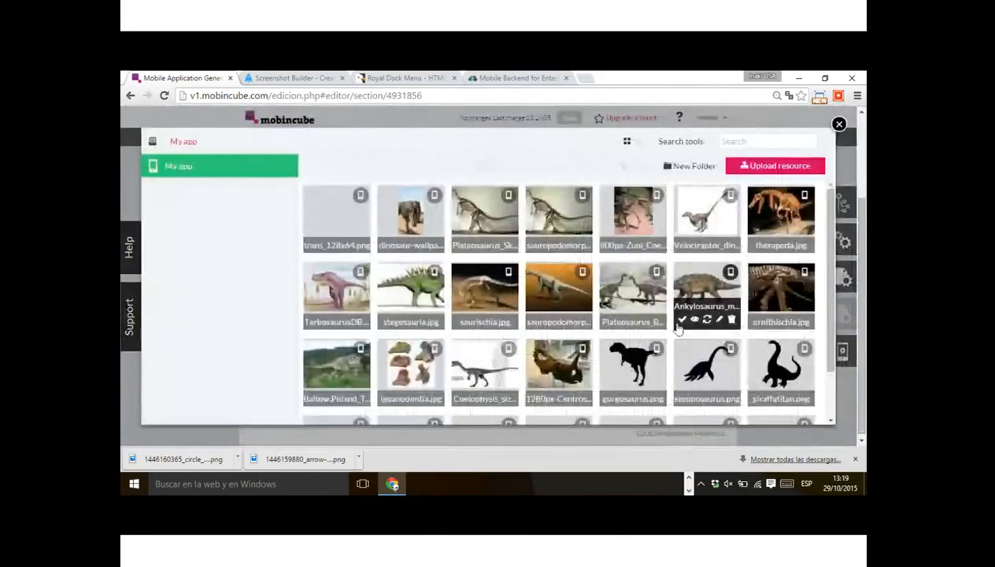
click(756, 320)
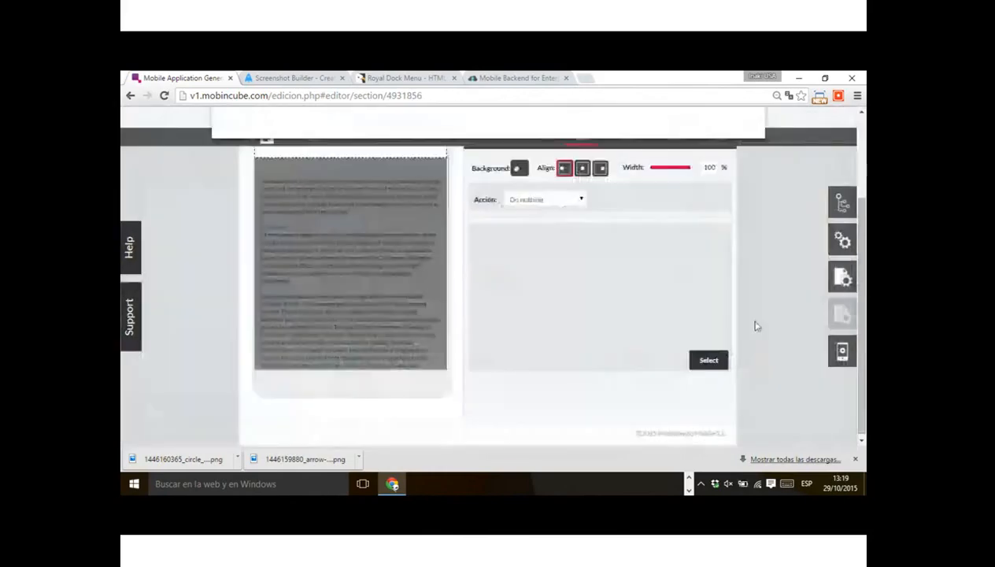
click(202, 299)
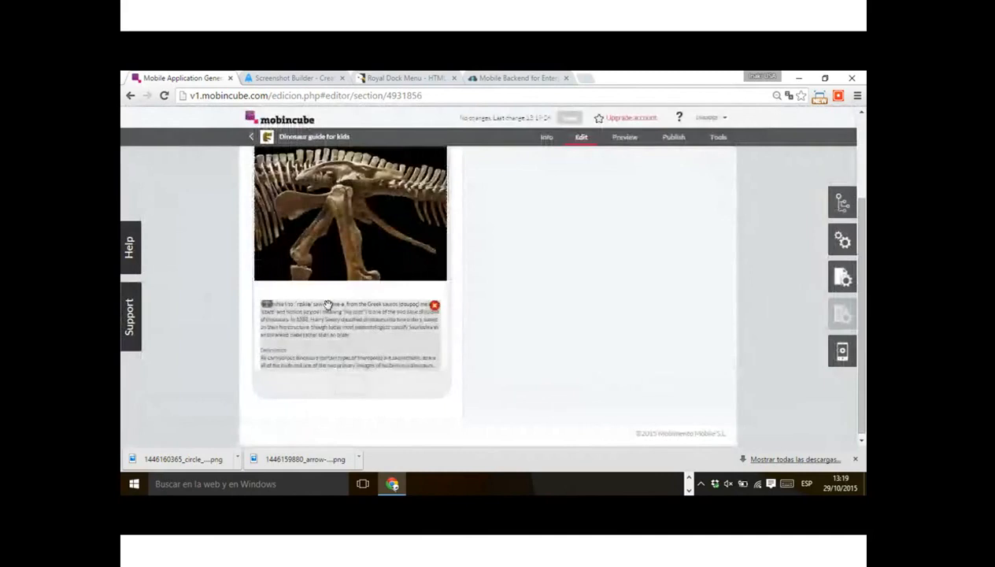
- Delete the last dinosaur row below Coelurosaurus on the ornithischia screen, together with its leftover separator line
scroll(328, 305, down, 5)
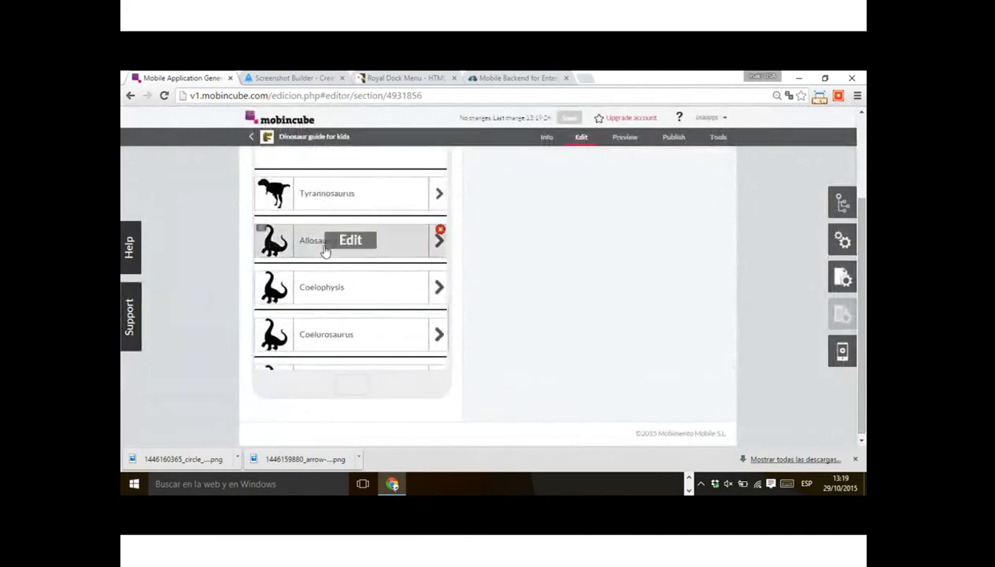
scroll(325, 251, down, 1)
click(439, 327)
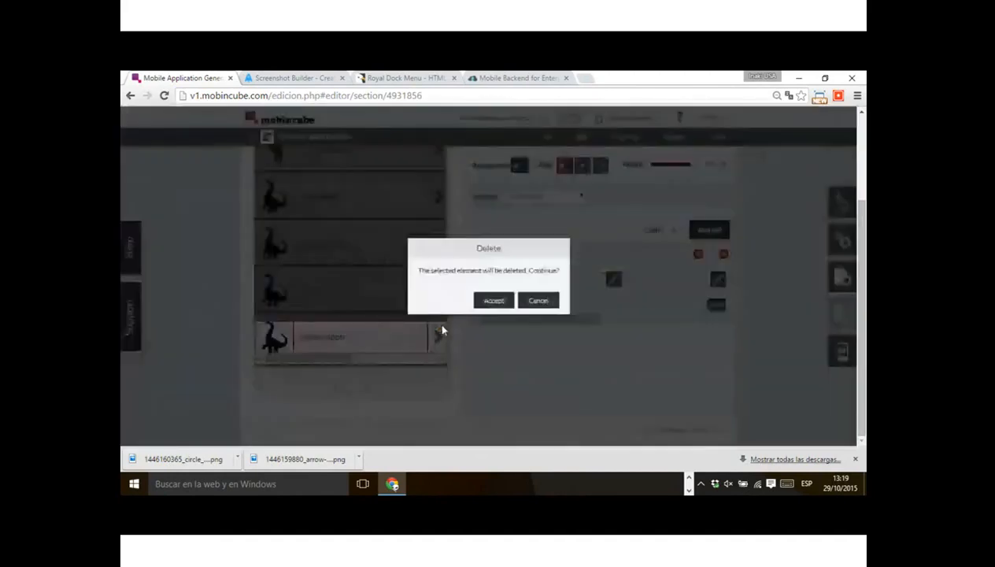
click(493, 300)
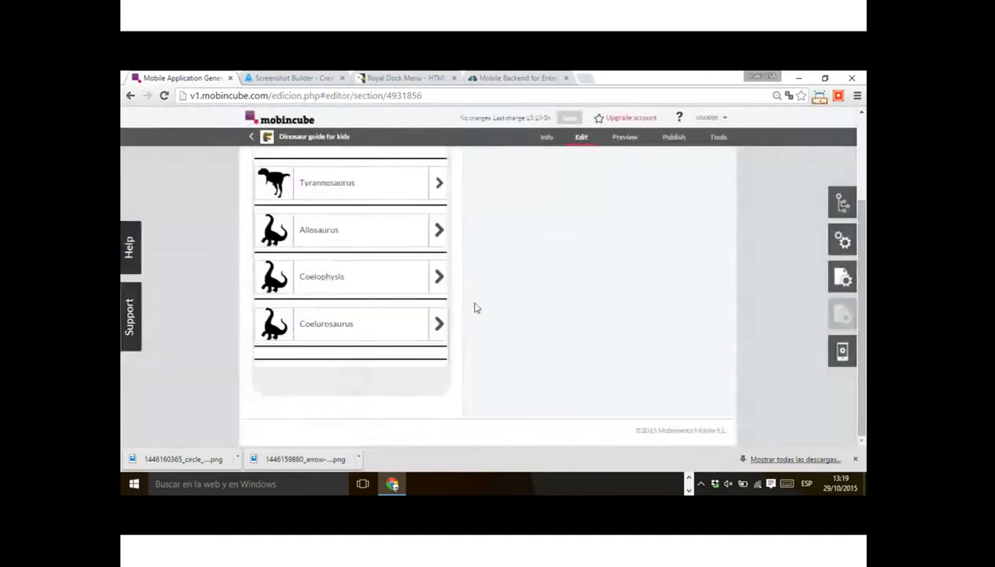
click(441, 356)
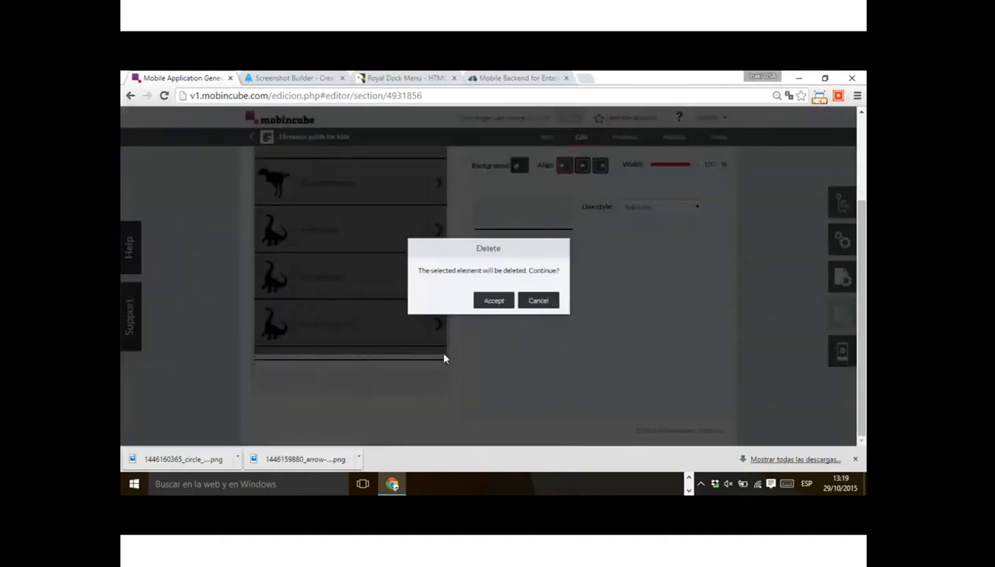
click(498, 301)
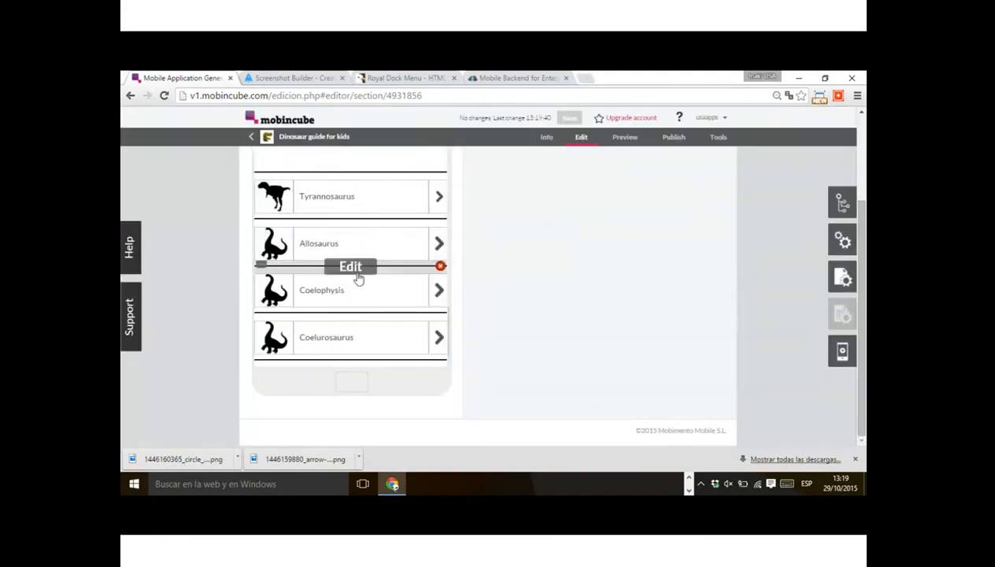
- Remove the theropoda_title bar from the ornithischia screen and duplicate the sauropodophorma_title bar
scroll(360, 272, up, 10)
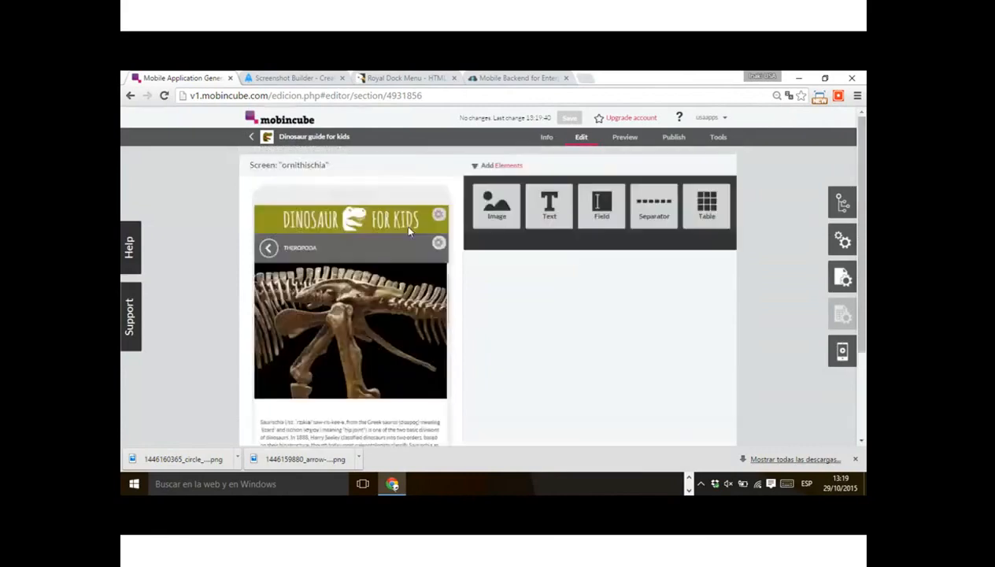
click(836, 269)
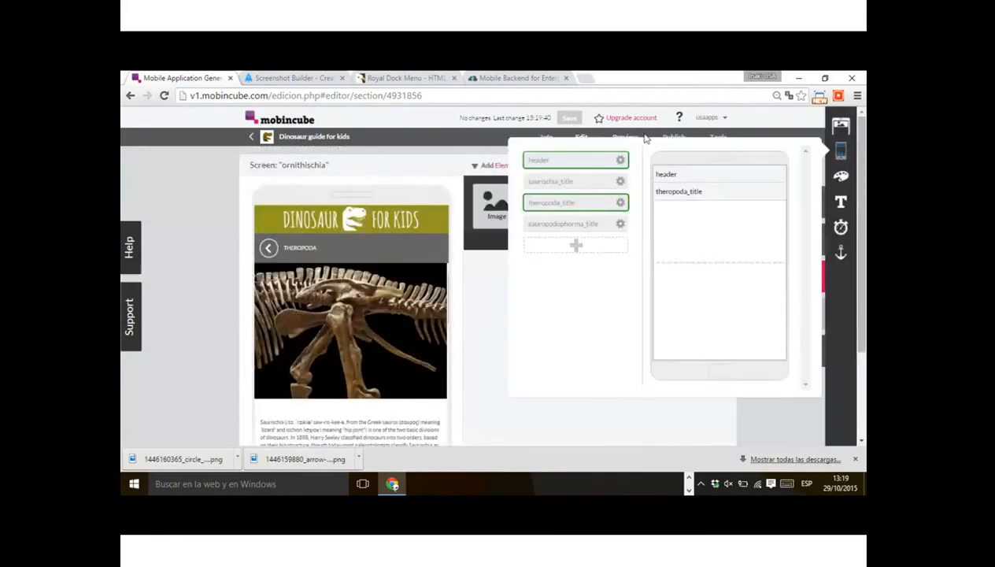
mouse_move(777, 192)
click(622, 225)
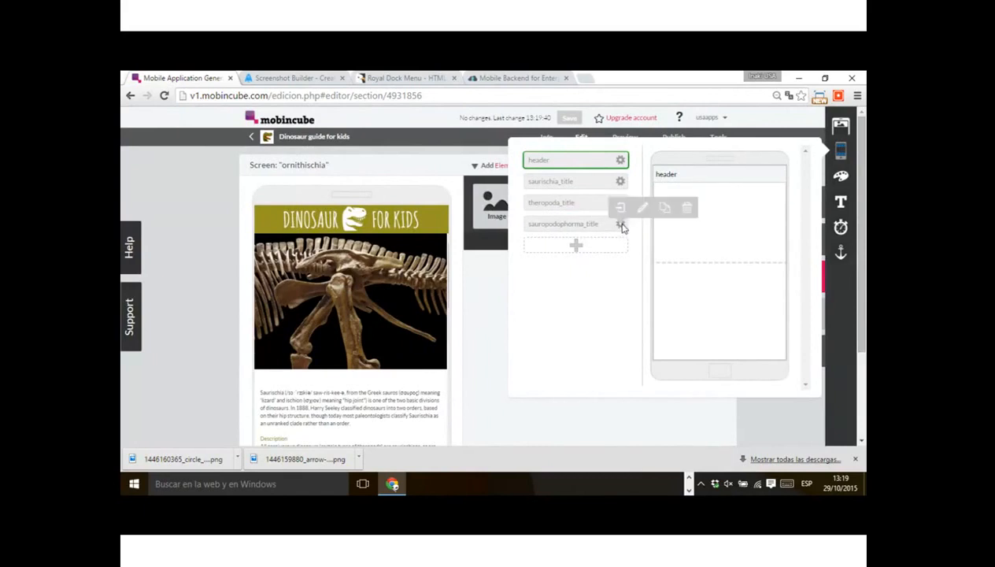
click(666, 208)
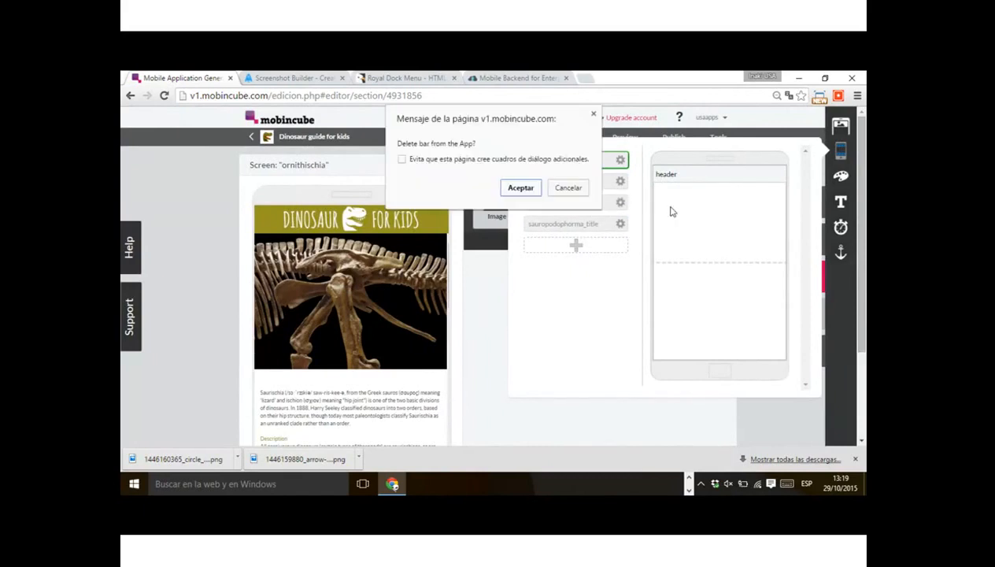
click(568, 190)
click(621, 225)
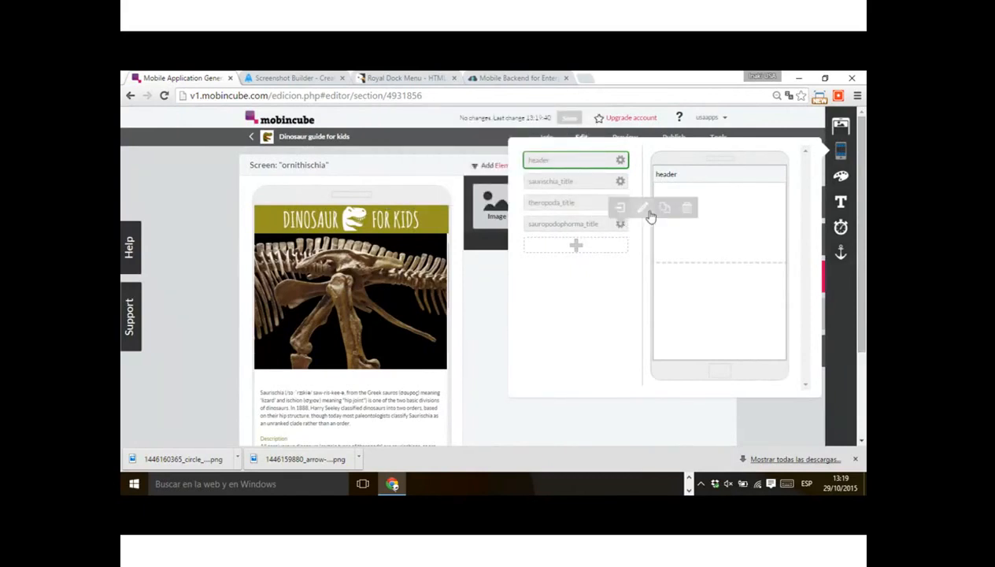
click(643, 210)
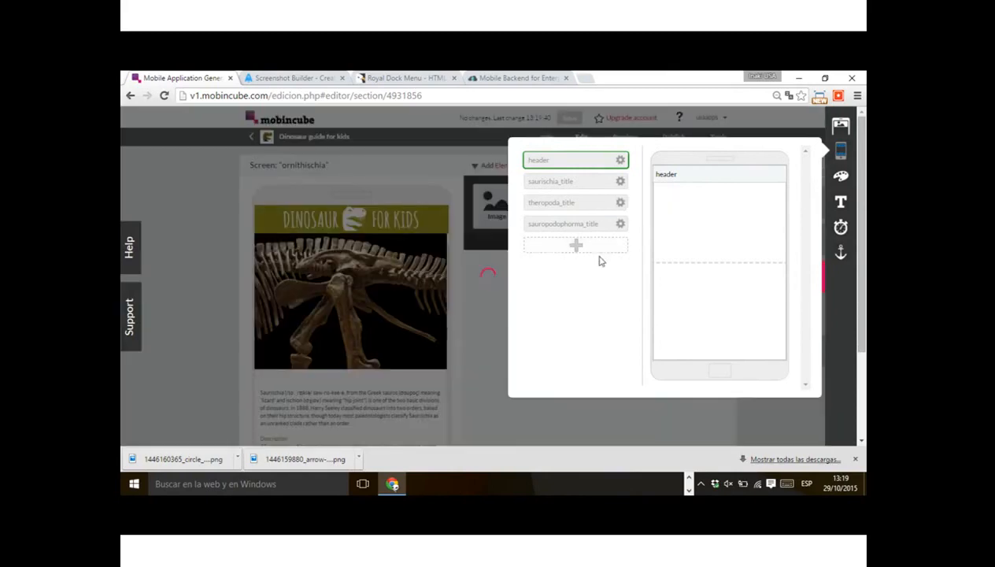
click(642, 230)
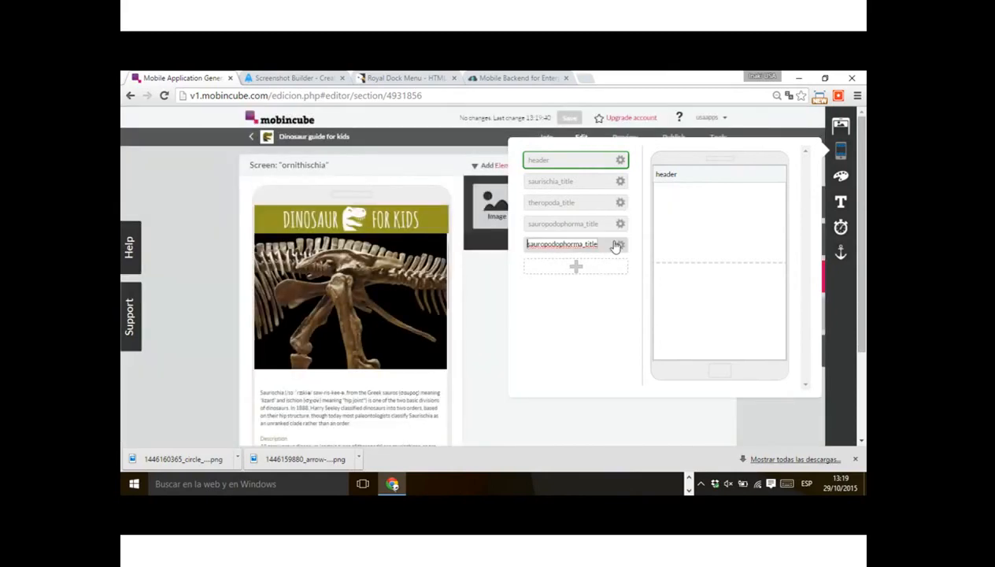
- Rename the duplicated bar as ornithischia_title and add it to the screen below the header
drag(582, 244, 223, 250)
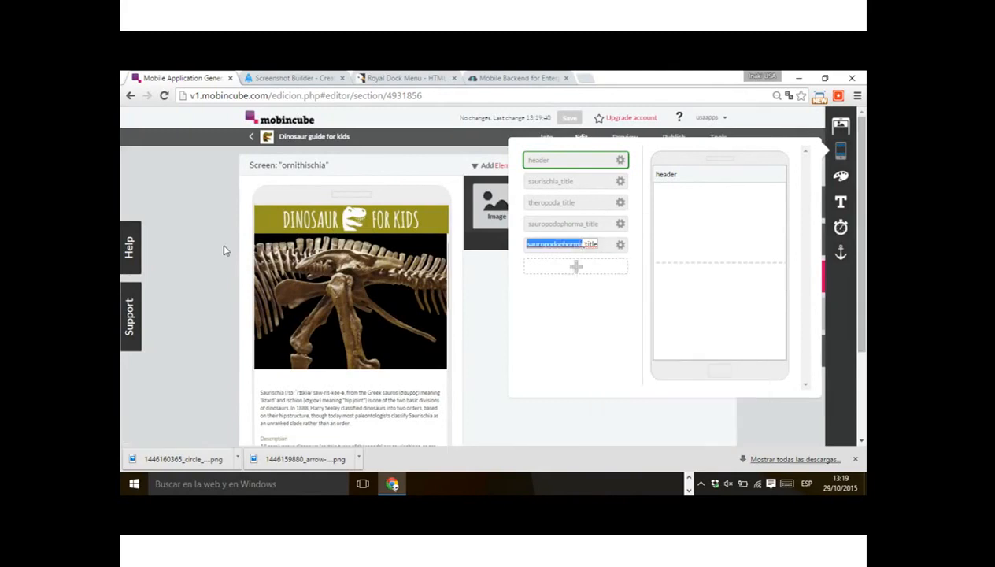
text(ornithischia)
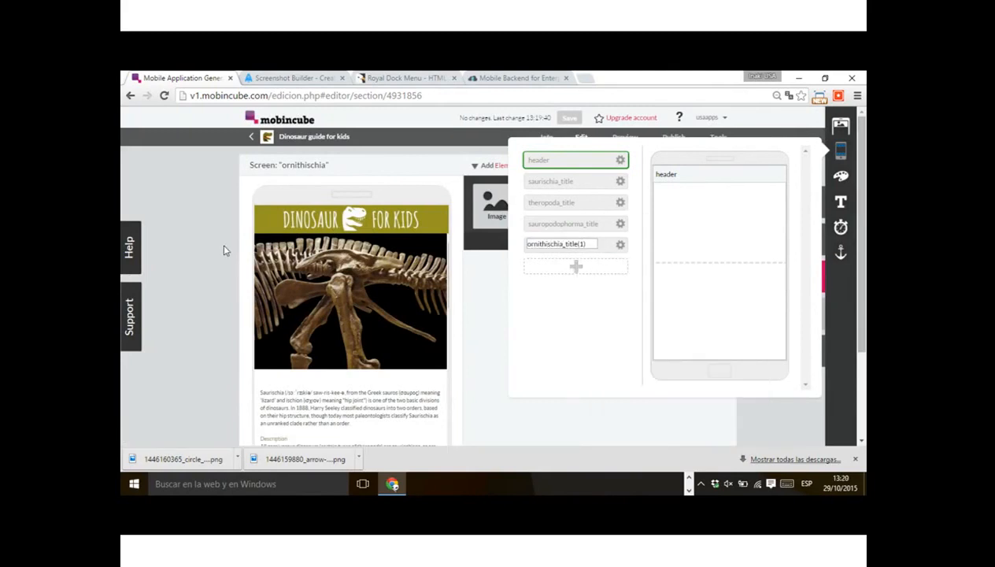
key(Return)
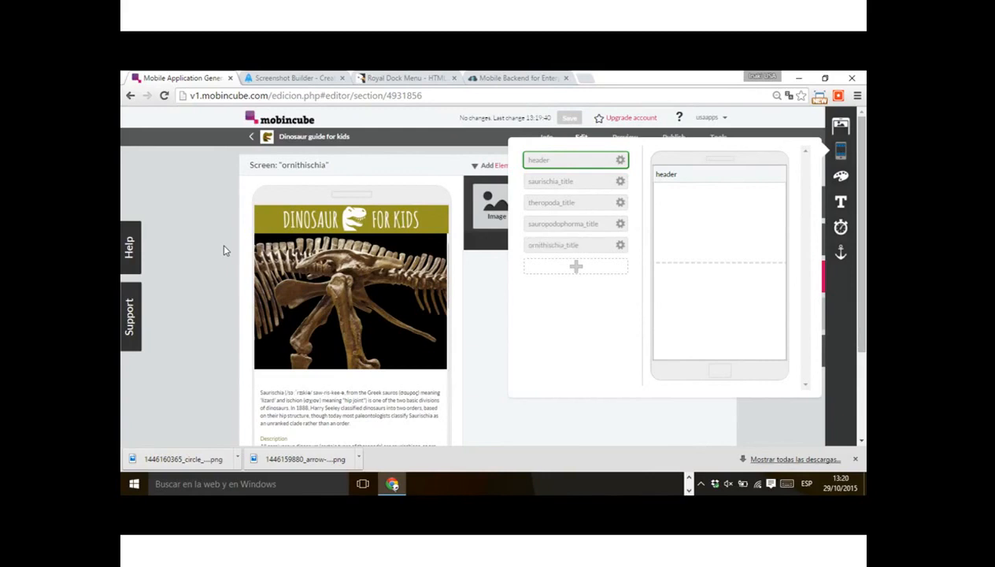
click(700, 189)
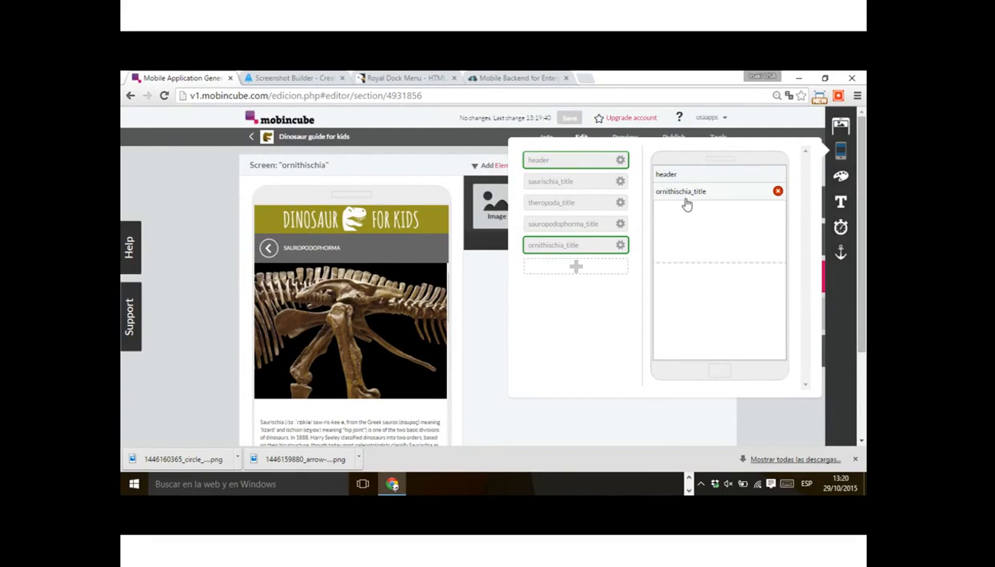
- Change the ornithischia_title bar's text to ORNITHISCHIA and return to the screen
mouse_move(622, 246)
click(621, 230)
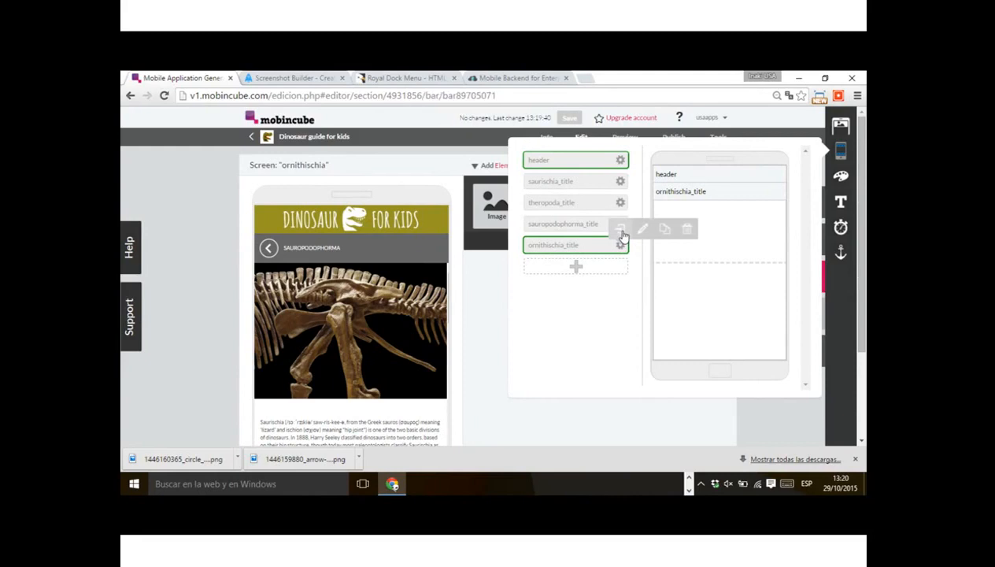
click(347, 249)
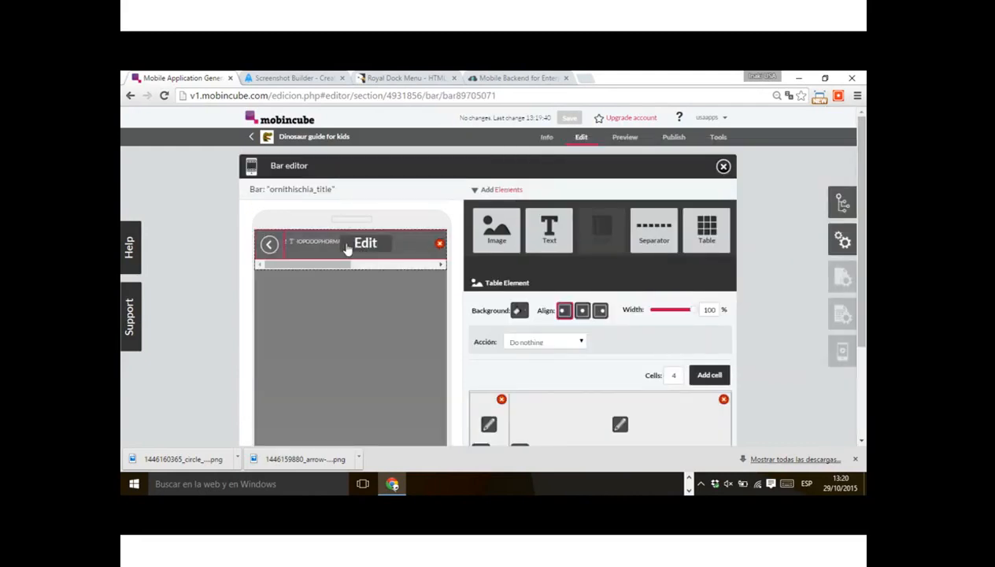
click(348, 247)
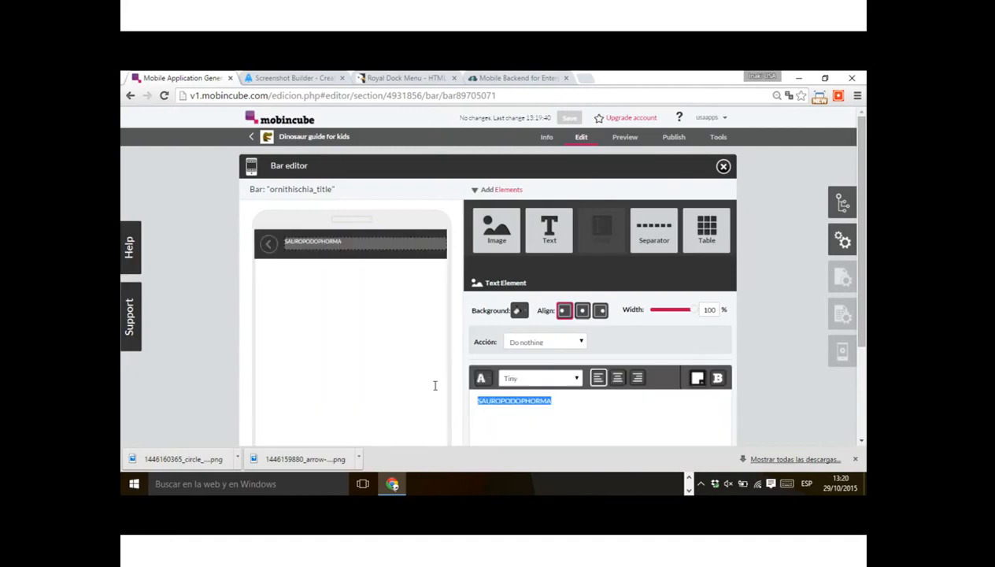
text(ORNI)
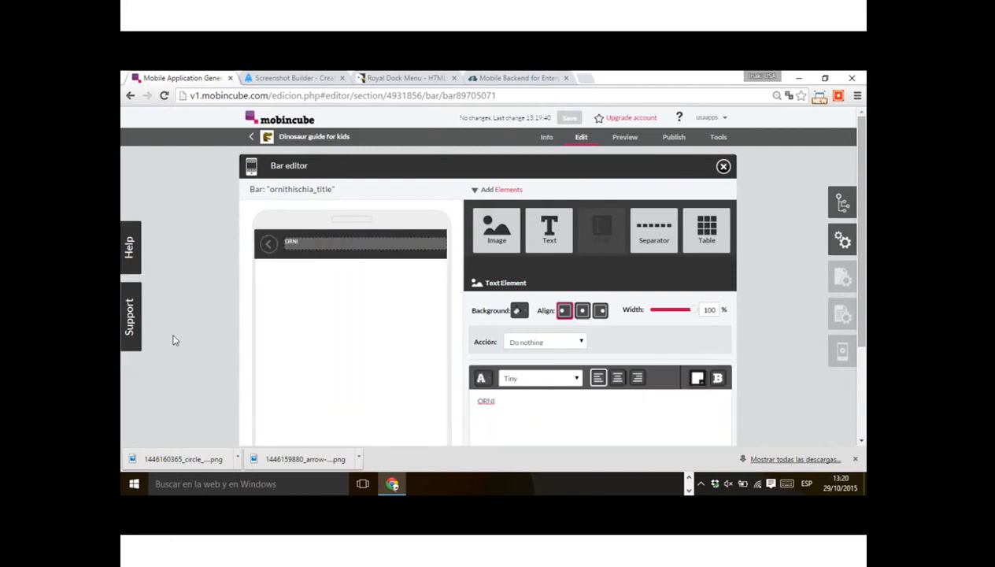
text(THISCHIA)
click(215, 307)
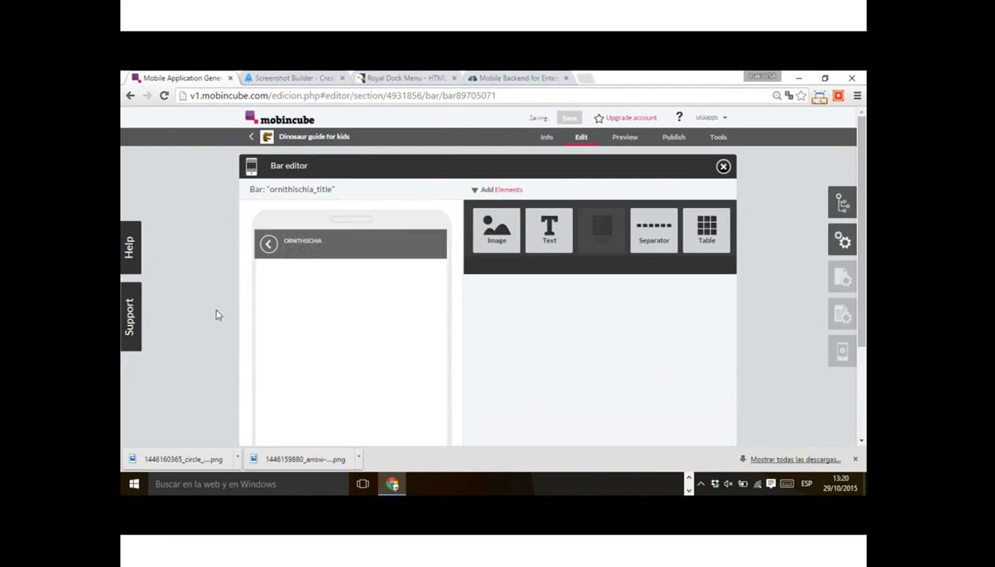
click(724, 167)
- Expand the intro and saurischia branches of the screen tree to review the app's structure
click(841, 203)
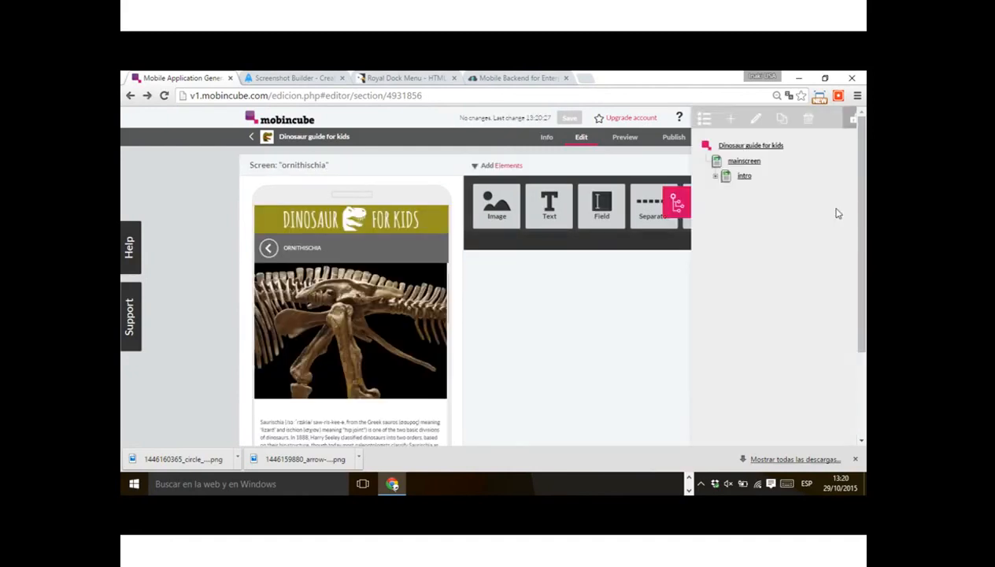
click(707, 175)
click(716, 190)
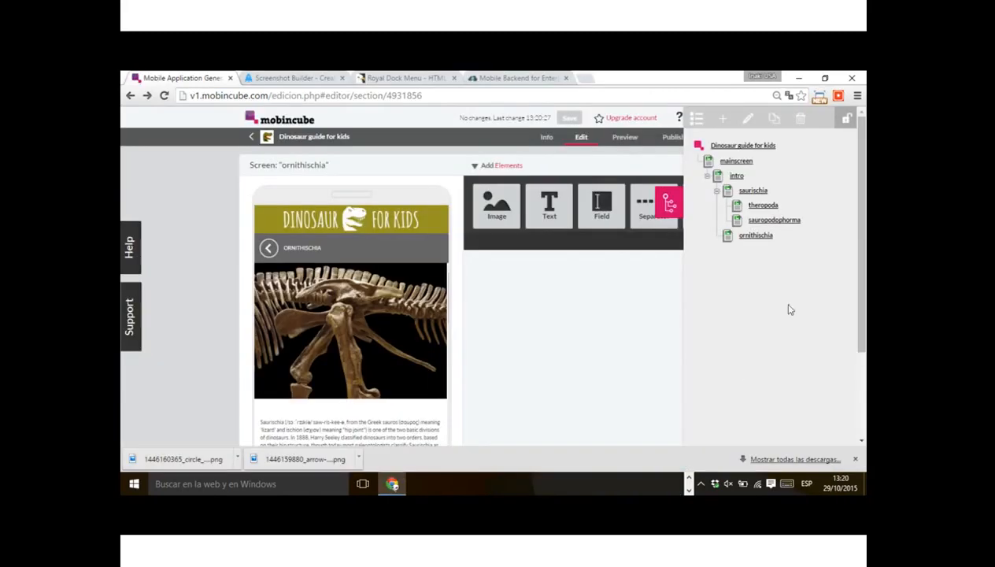
click(616, 343)
click(842, 203)
- Finish and publish version 1 of the app for Mobincube, agreeing that it meets the content guidelines
click(668, 138)
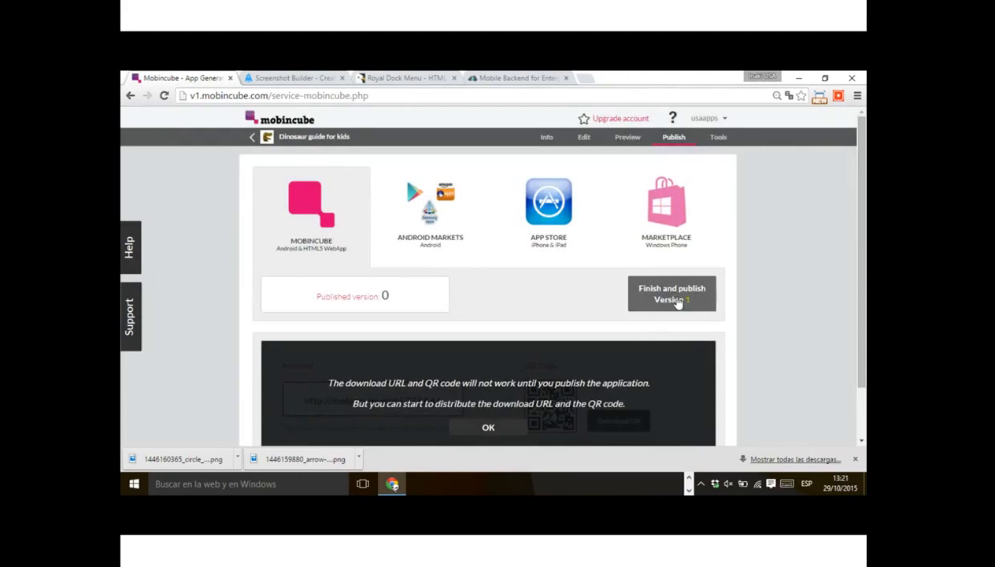
click(677, 302)
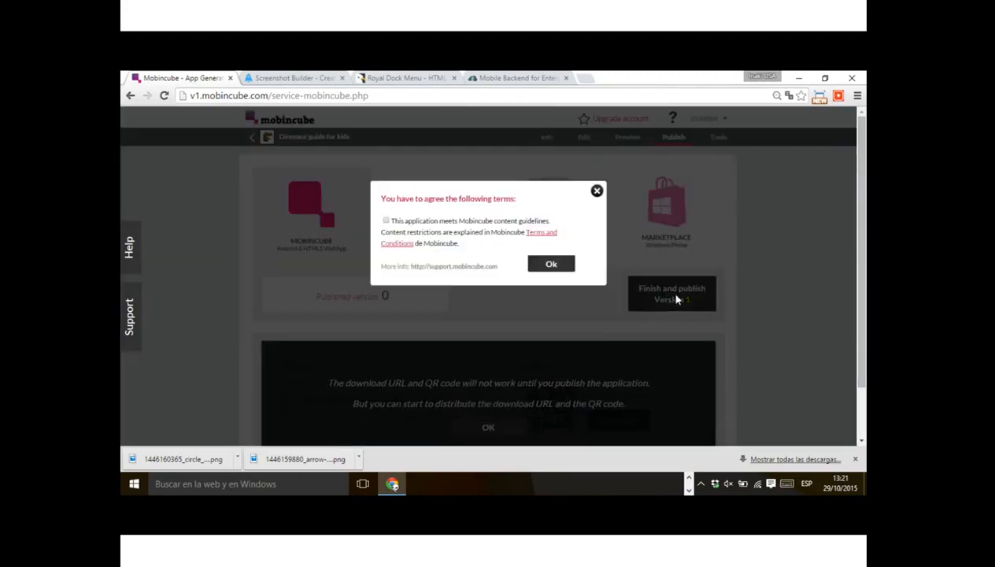
click(385, 220)
click(551, 264)
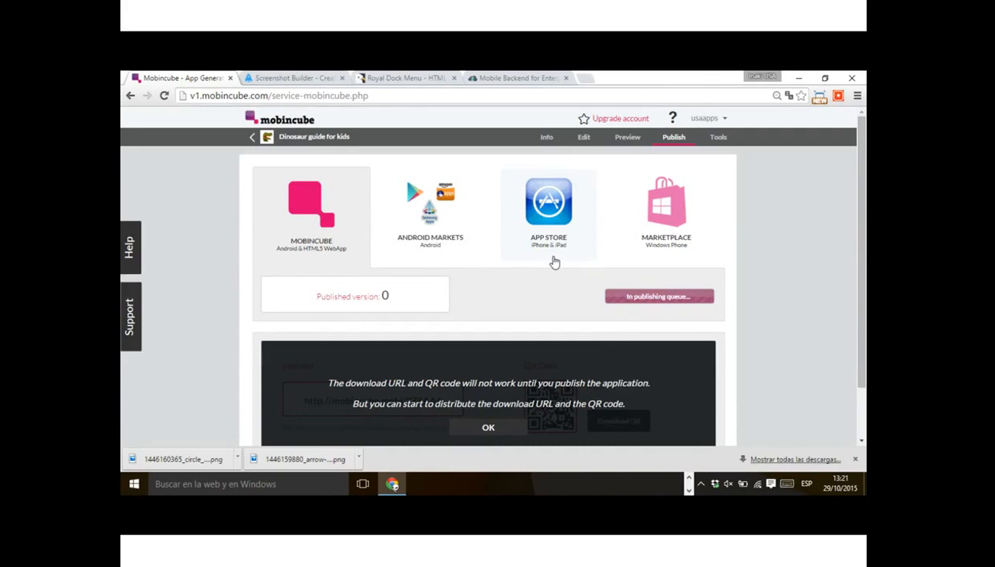
- Return to editing the app, look over the mainscreen and open the intro screen
click(583, 138)
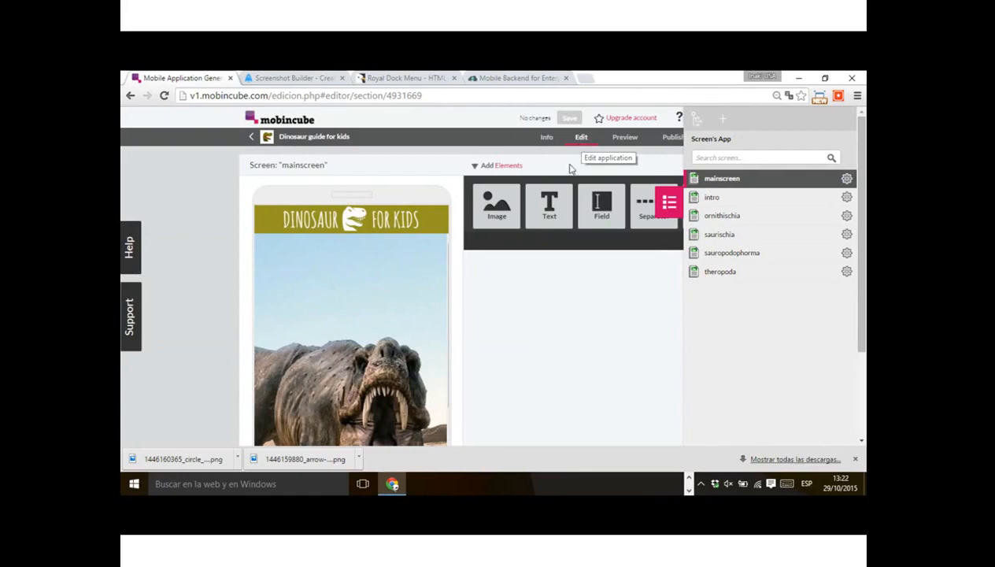
scroll(563, 178, down, 3)
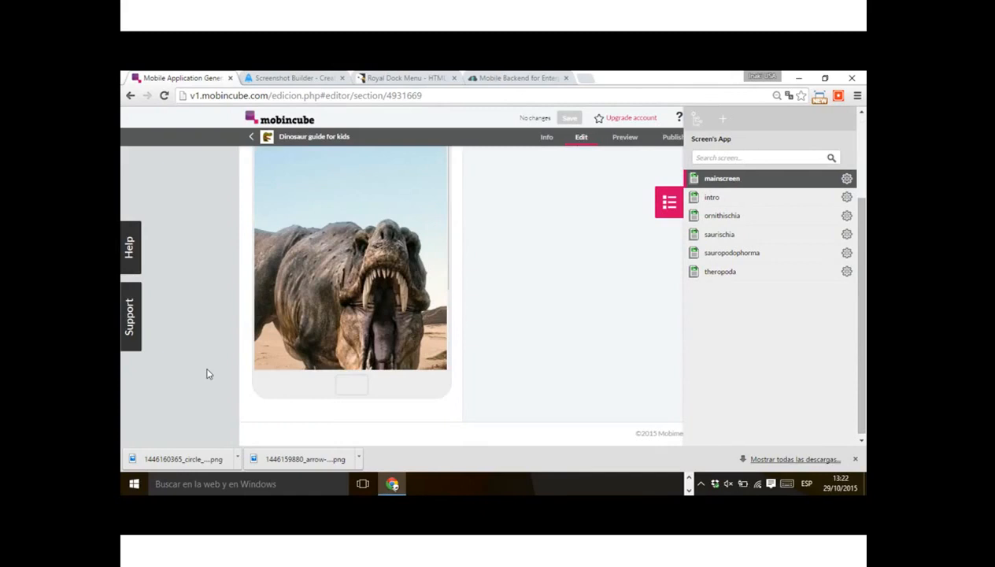
mouse_move(435, 352)
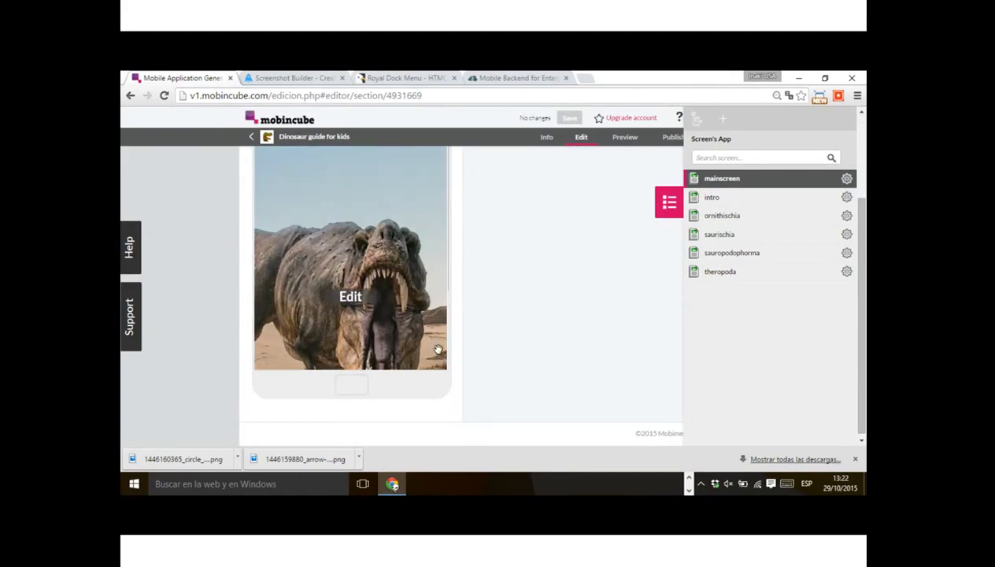
scroll(438, 349, up, 1)
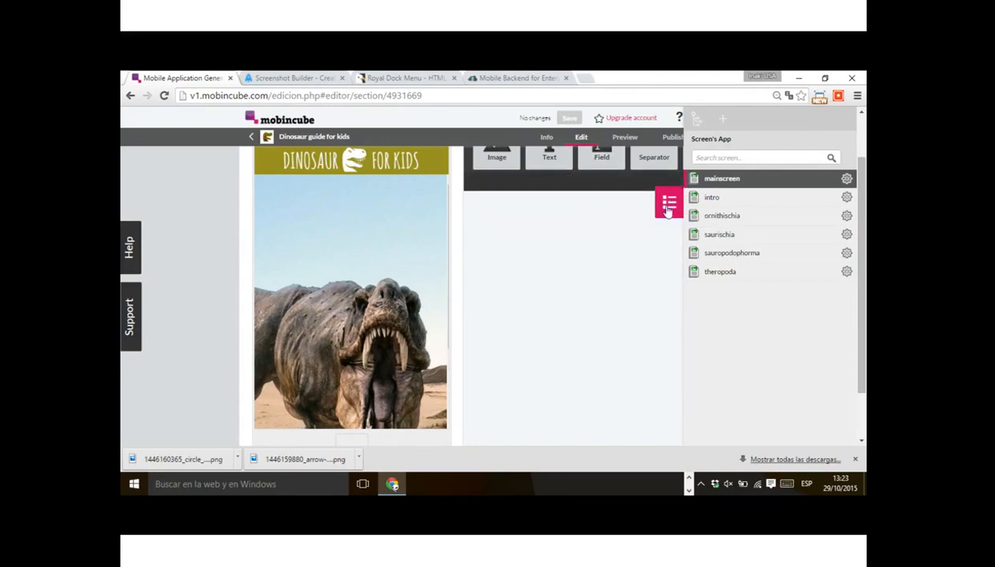
click(726, 201)
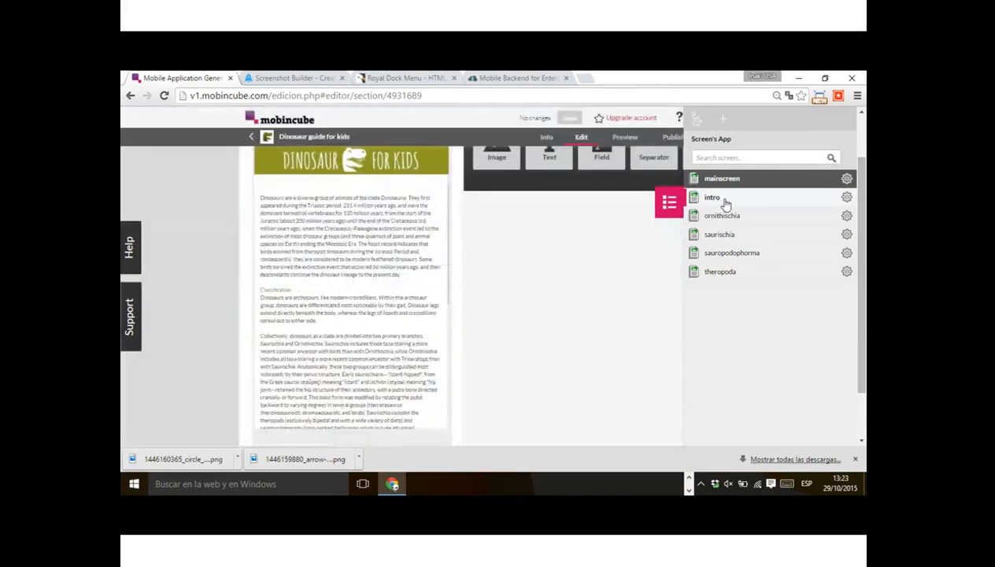
- Try turning on the intro screen's timer and giving it the Interstitial action
click(258, 313)
click(842, 279)
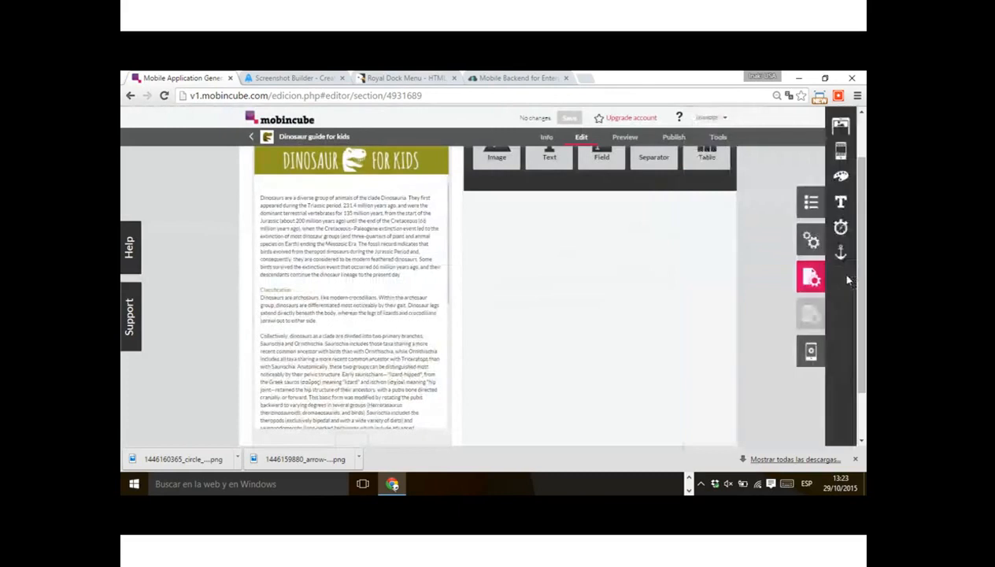
click(842, 230)
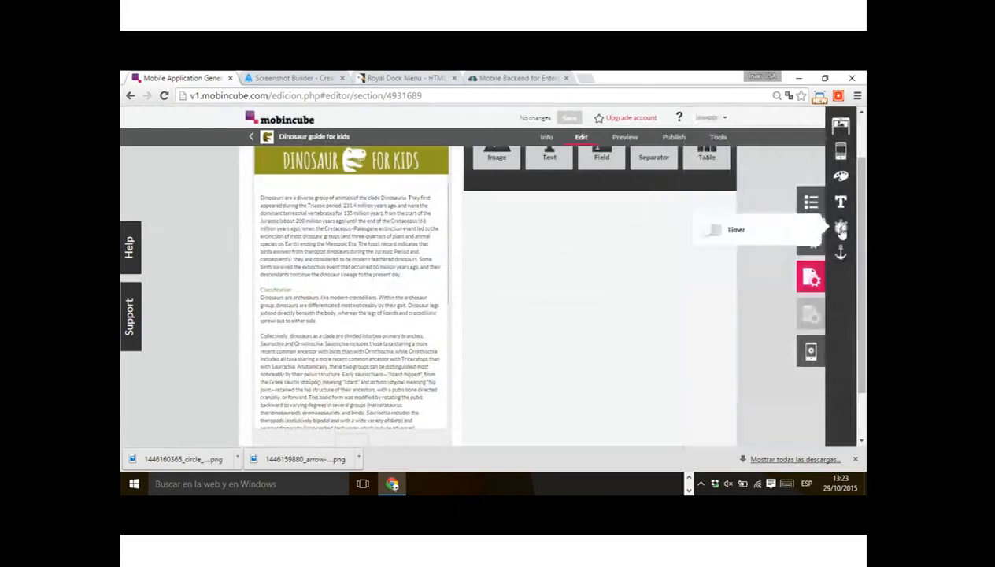
click(711, 232)
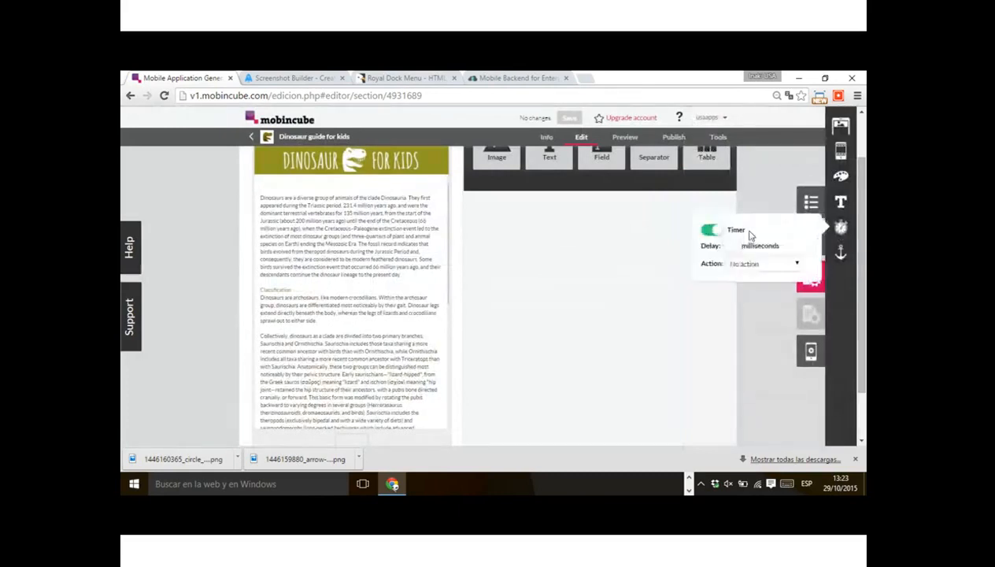
click(754, 269)
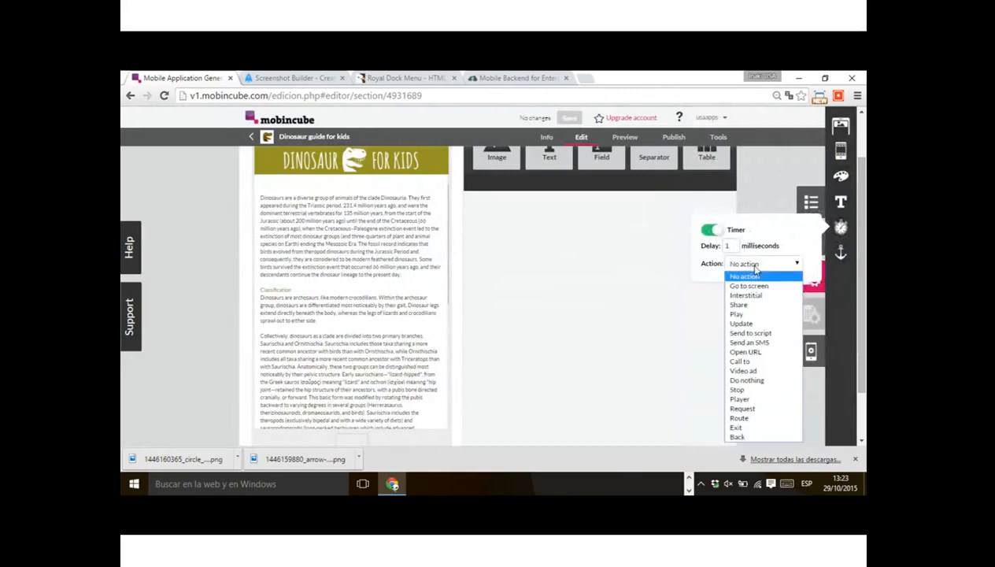
click(746, 296)
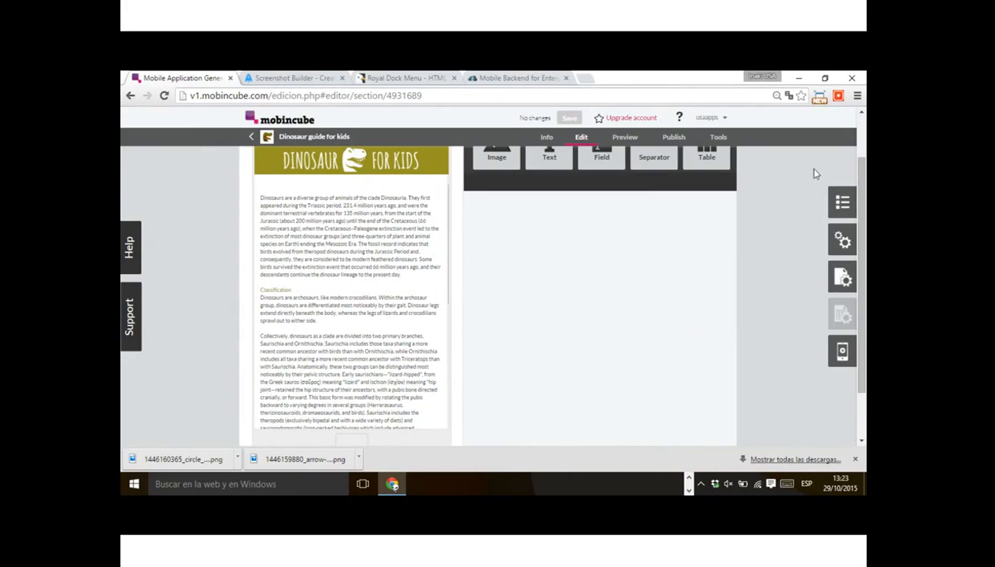
- Expand the intro and saurischia branches of the screen tree, view the saurischia and theropoda screens, and return to intro
click(843, 203)
click(696, 123)
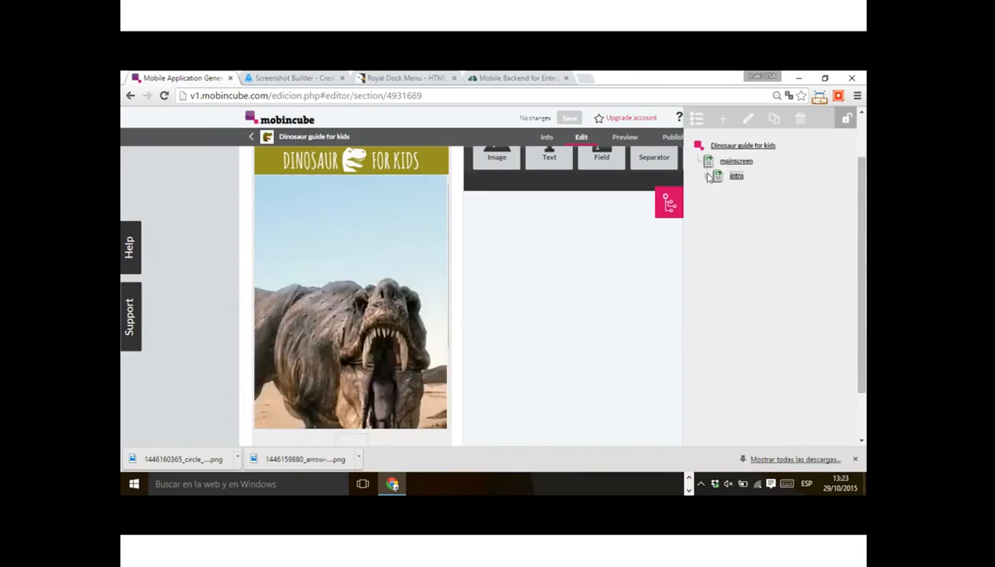
click(707, 176)
click(736, 176)
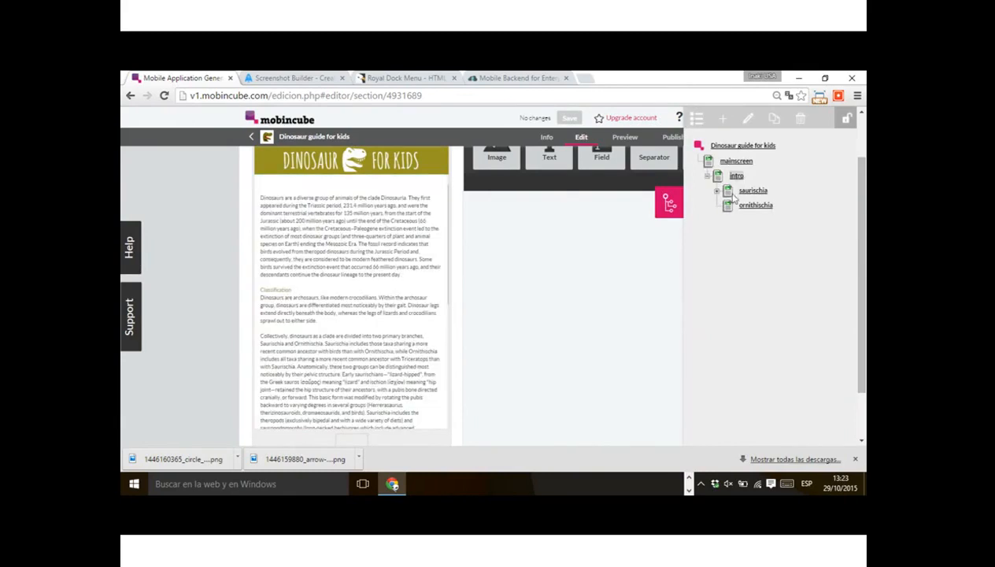
click(716, 191)
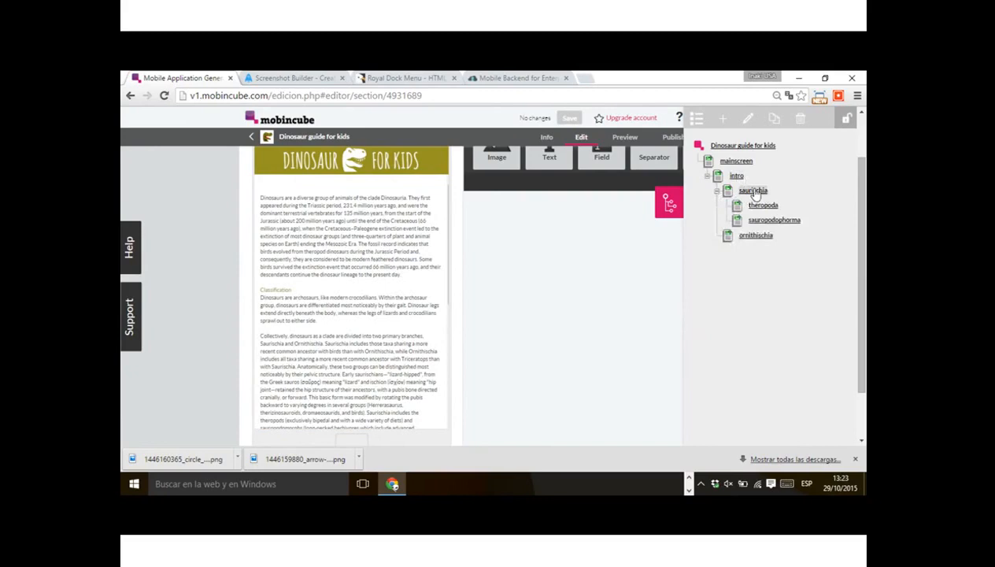
click(754, 190)
click(758, 205)
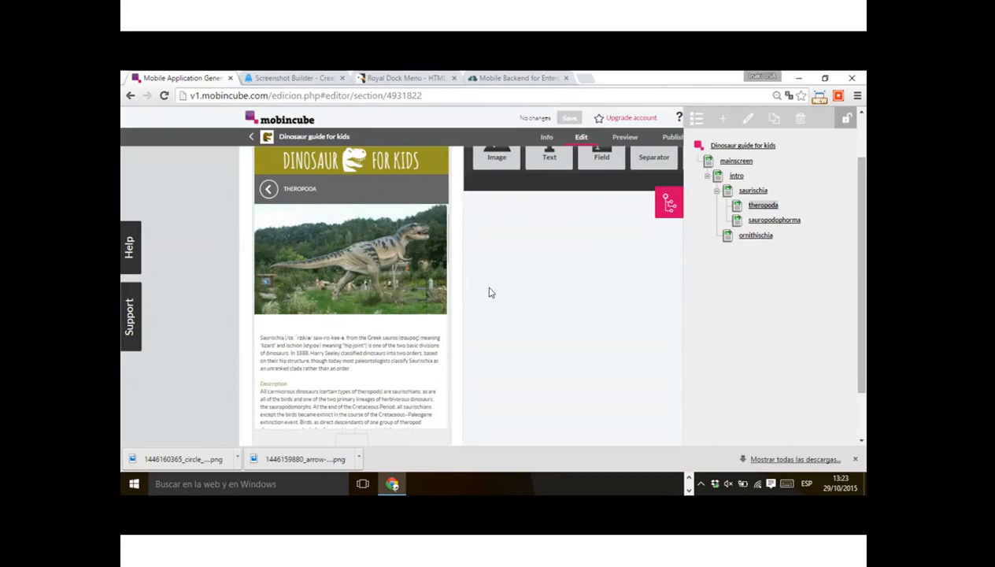
click(736, 176)
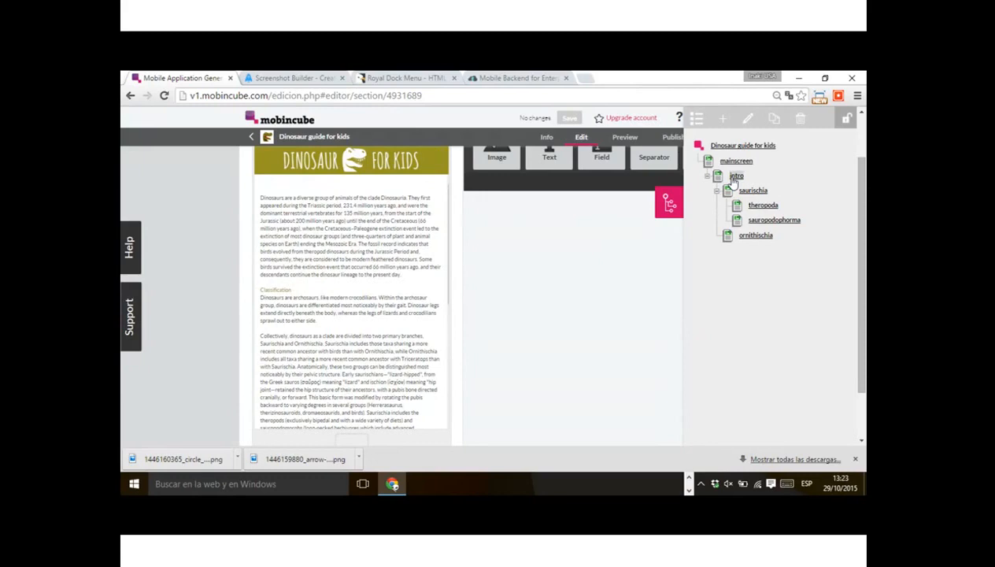
click(635, 283)
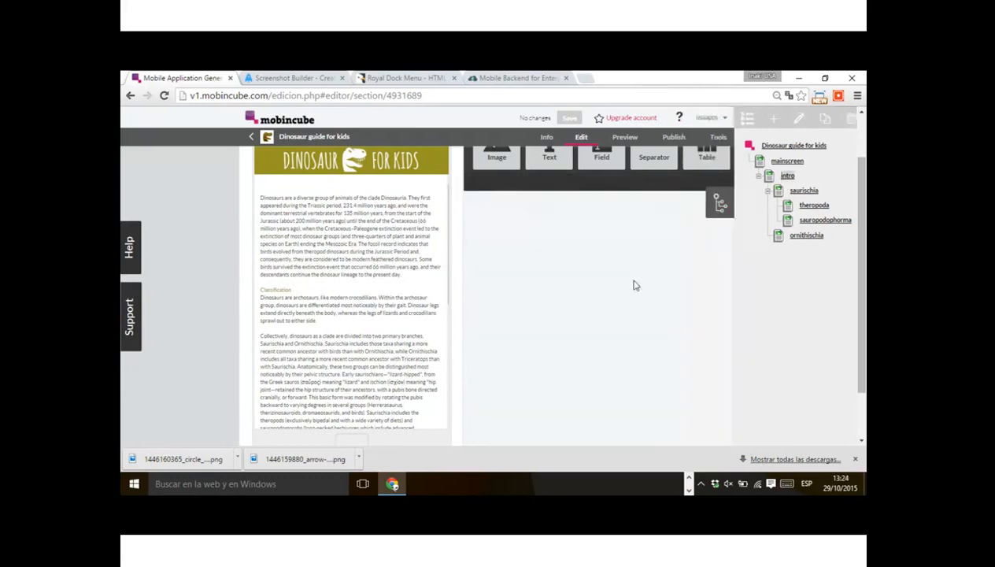
- Go to the app's publishing page and reload it to check the Mobincube publishing status
click(676, 139)
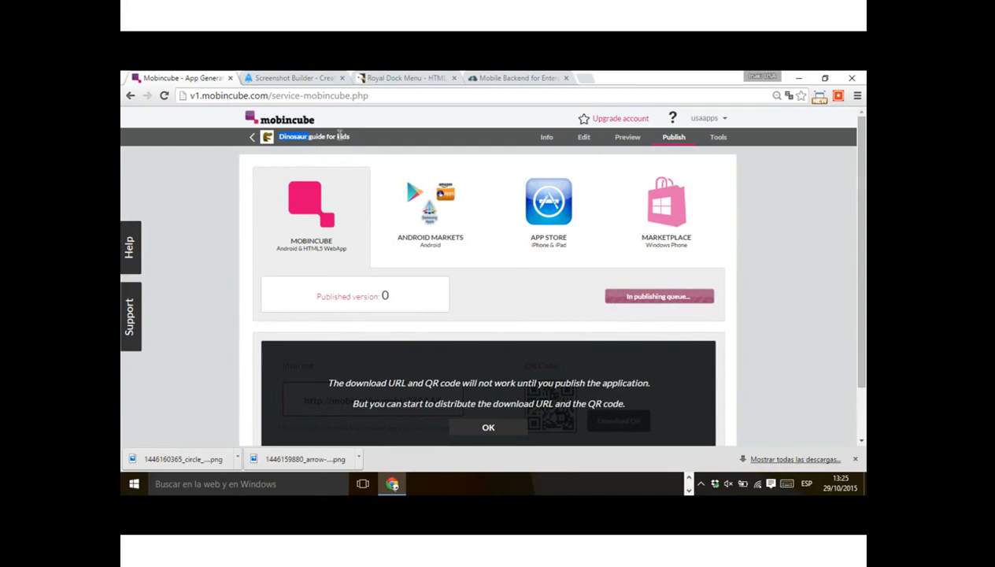
click(300, 137)
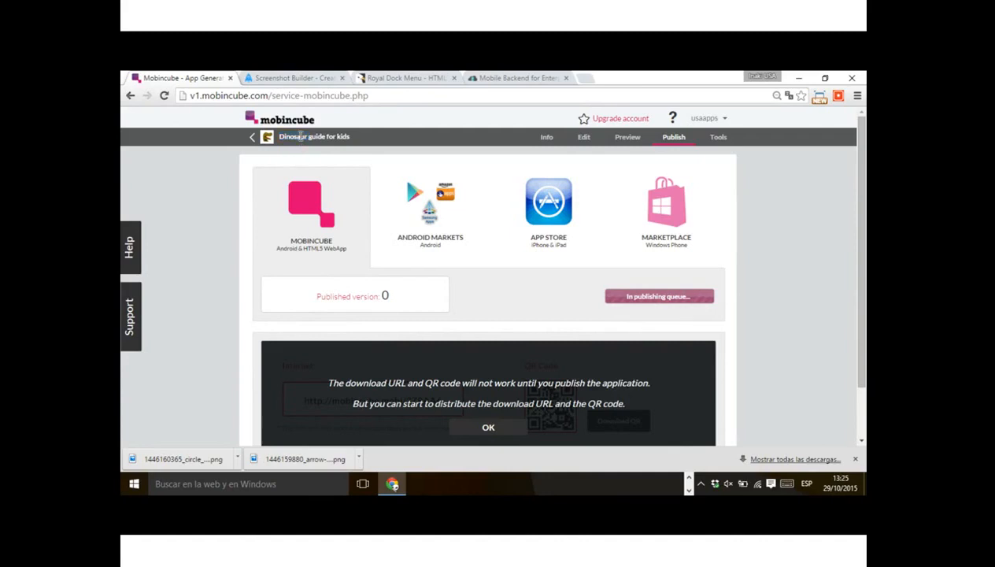
click(165, 95)
- Open play.google.com in a new browser tab and search the store for mobincube
click(584, 79)
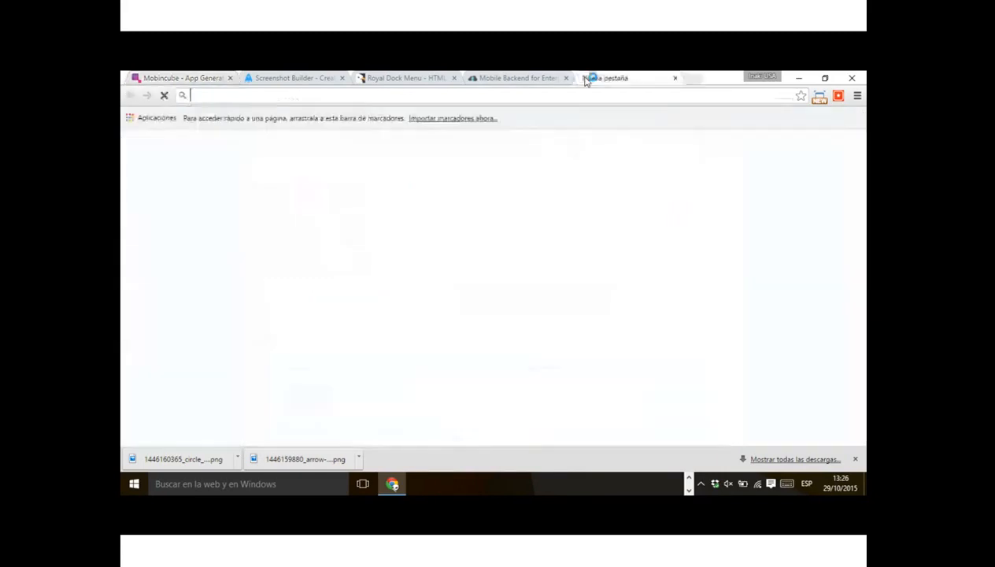
text(play.google.com)
key(Return)
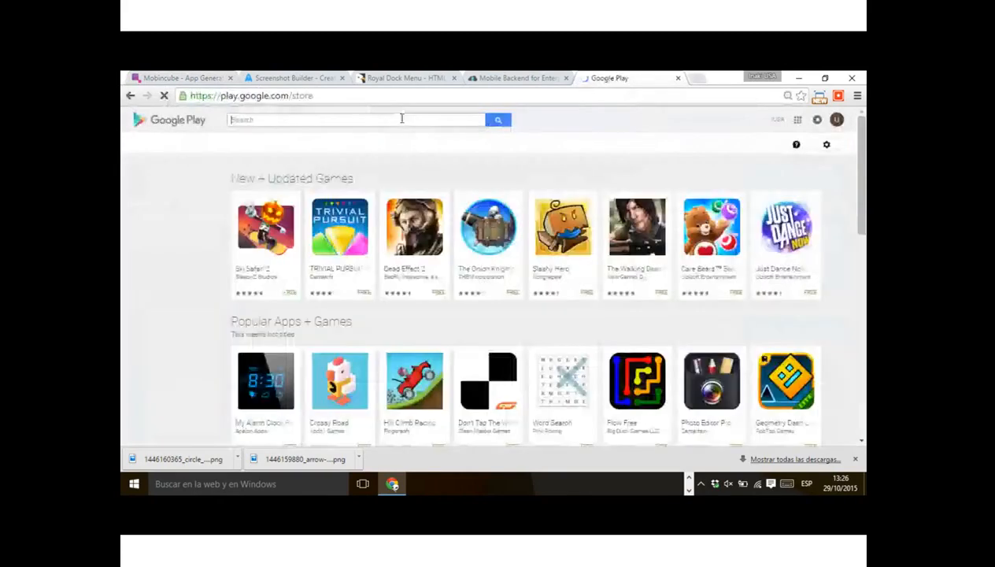
text(mobinc)
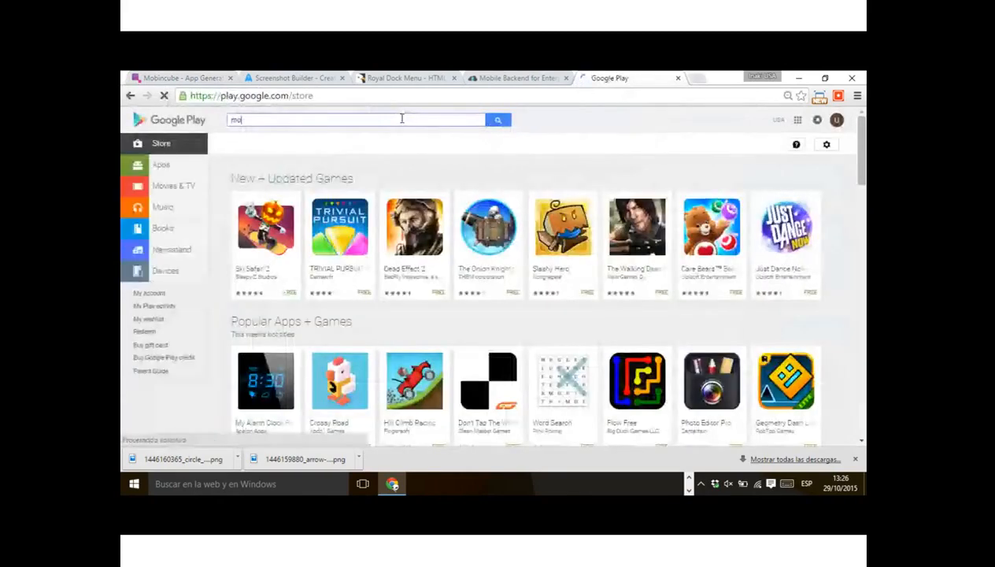
text(ube)
key(Return)
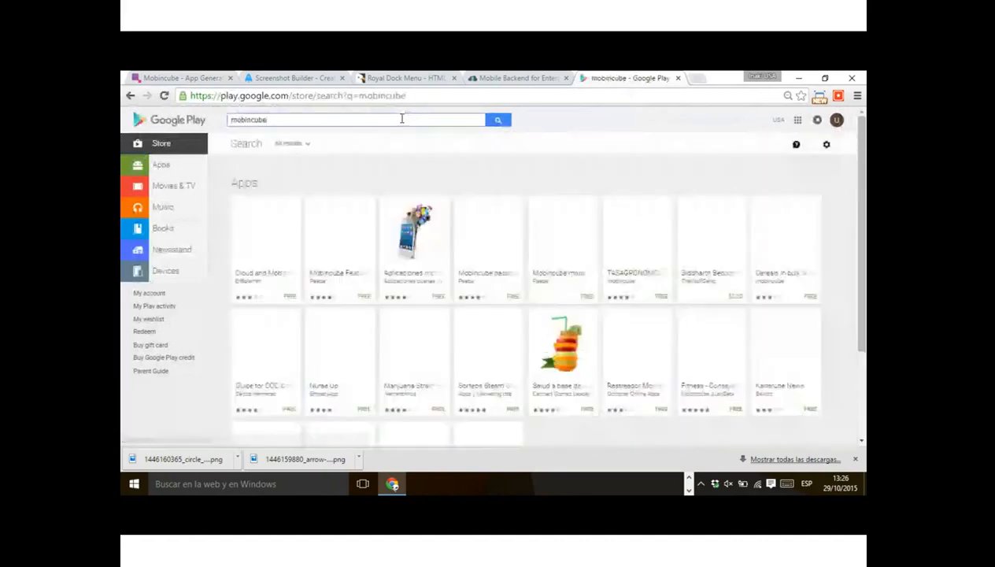
- Browse the store's mobincube search results to the end of the list and load more of them
scroll(433, 177, down, 3)
scroll(437, 176, down, 4)
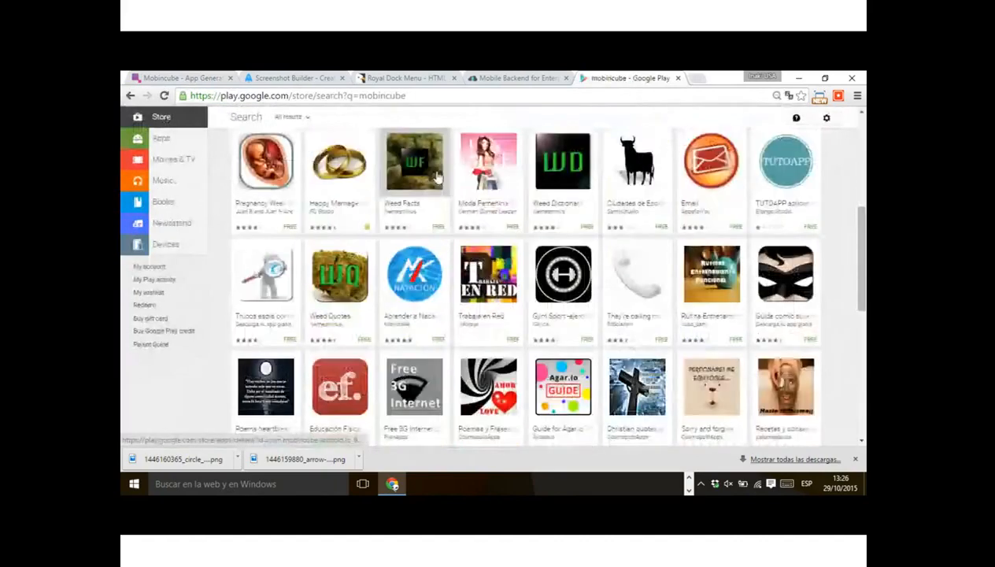
scroll(438, 178, down, 3)
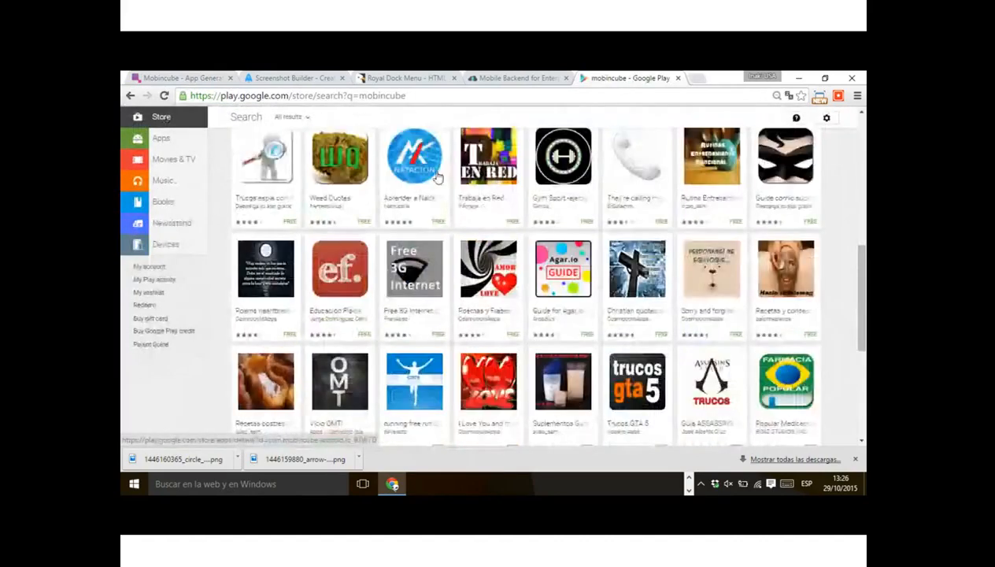
scroll(437, 178, down, 4)
scroll(438, 177, down, 3)
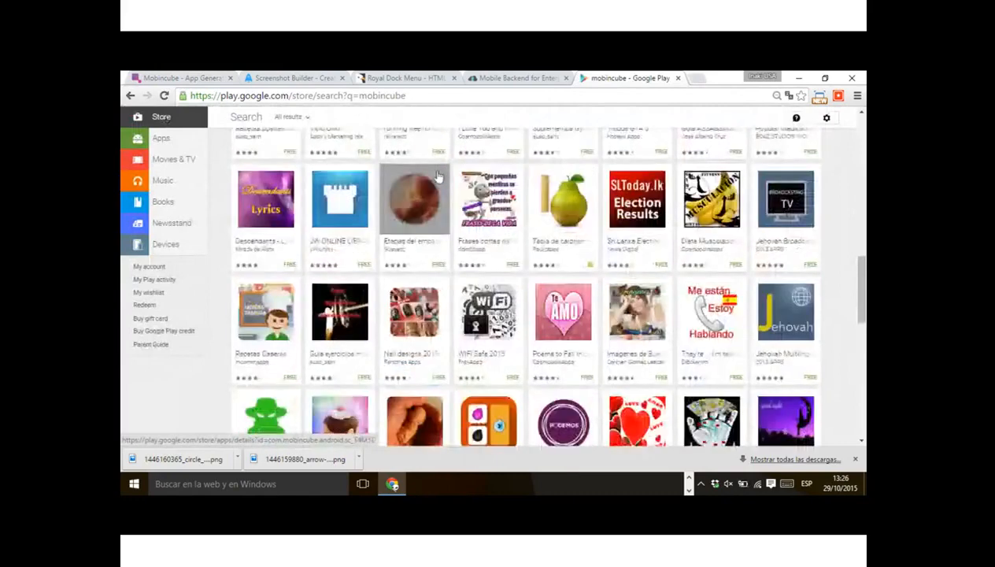
scroll(438, 177, down, 3)
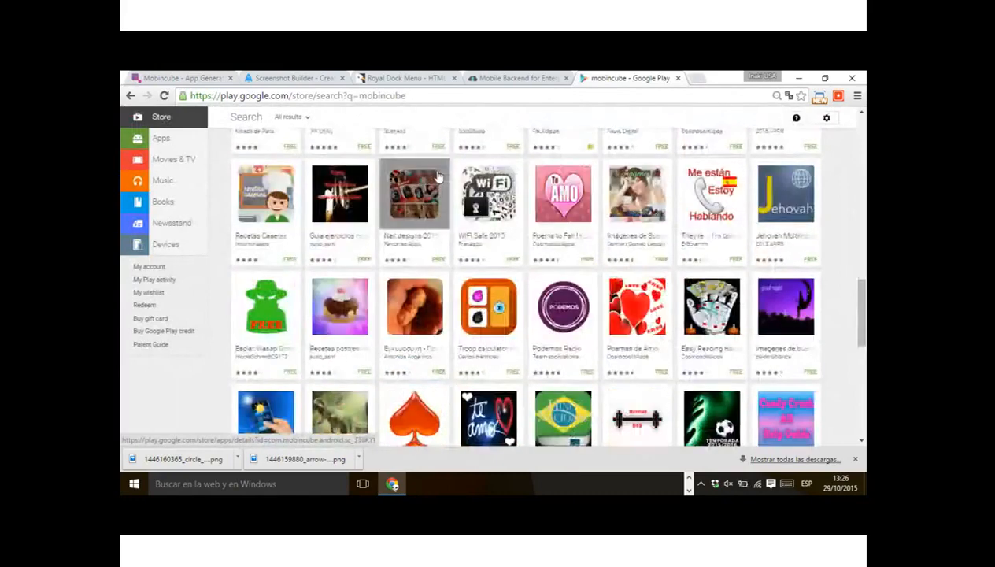
scroll(438, 177, down, 2)
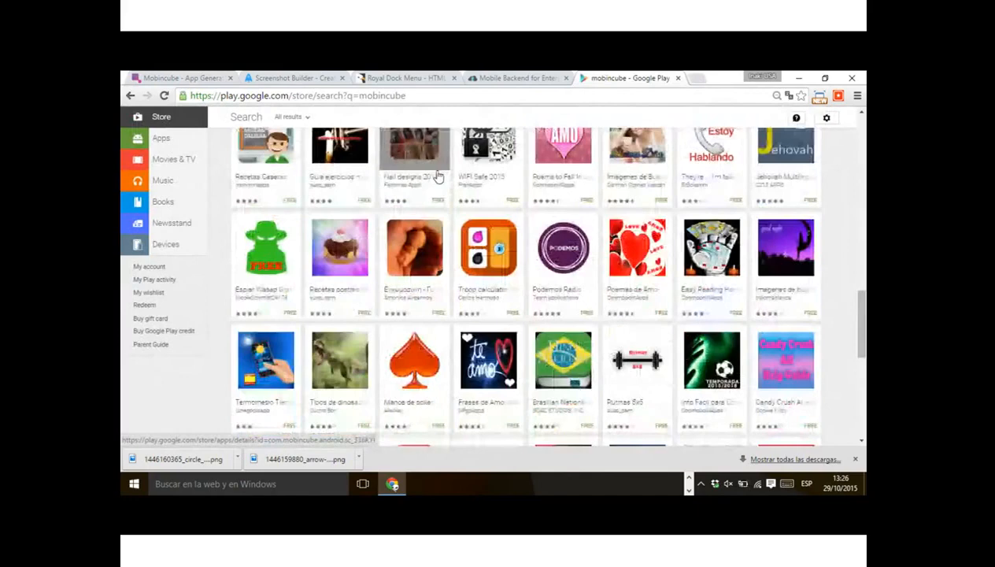
scroll(437, 177, down, 2)
scroll(438, 174, down, 1)
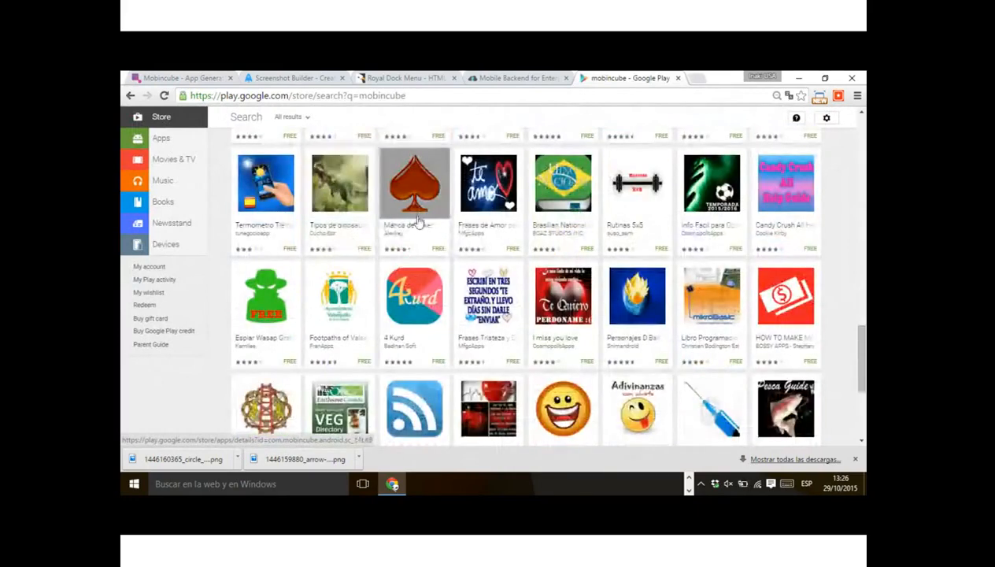
scroll(425, 205, down, 3)
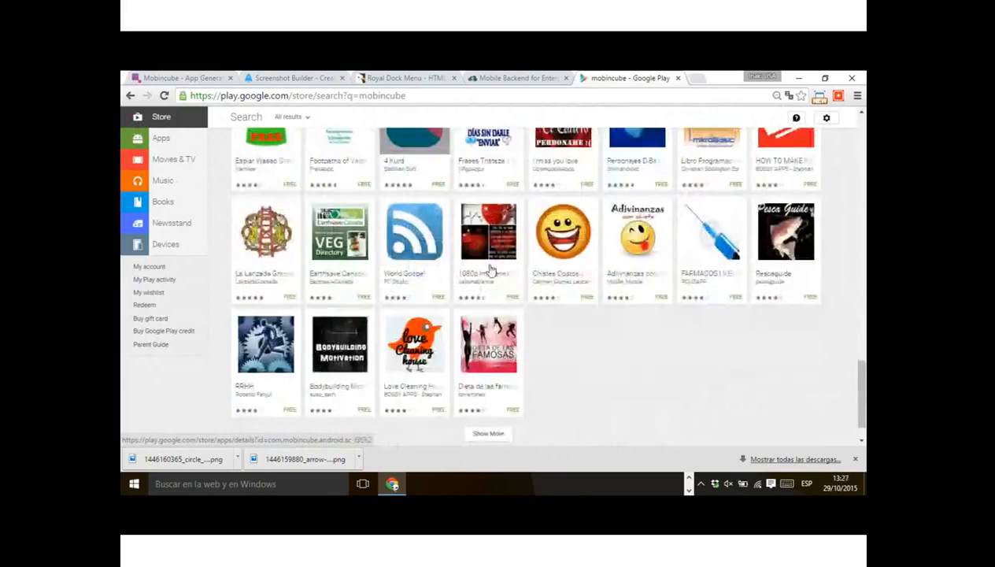
click(488, 433)
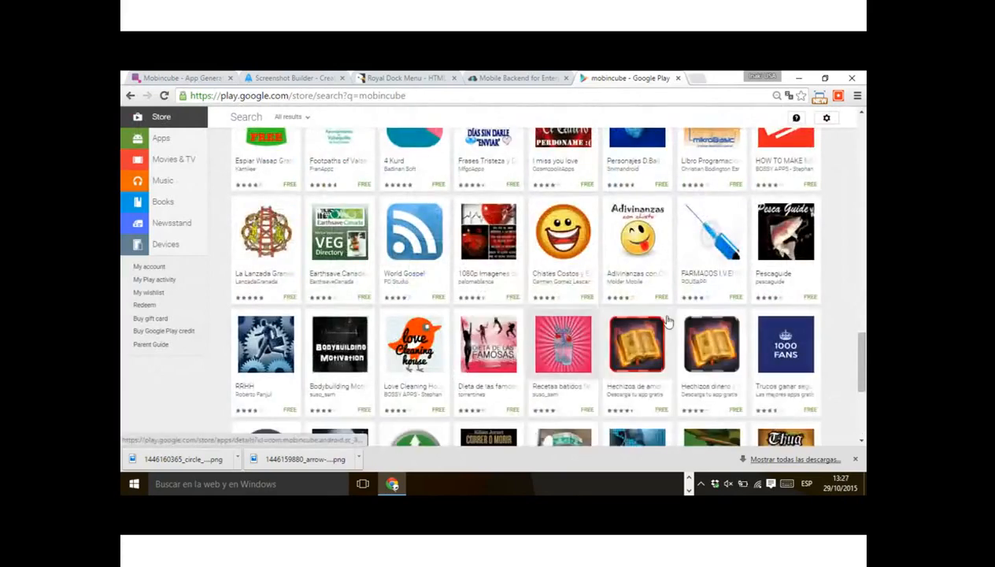
- Narrow the store search to "mobincube game" and look through the listed apps
drag(863, 359, 863, 136)
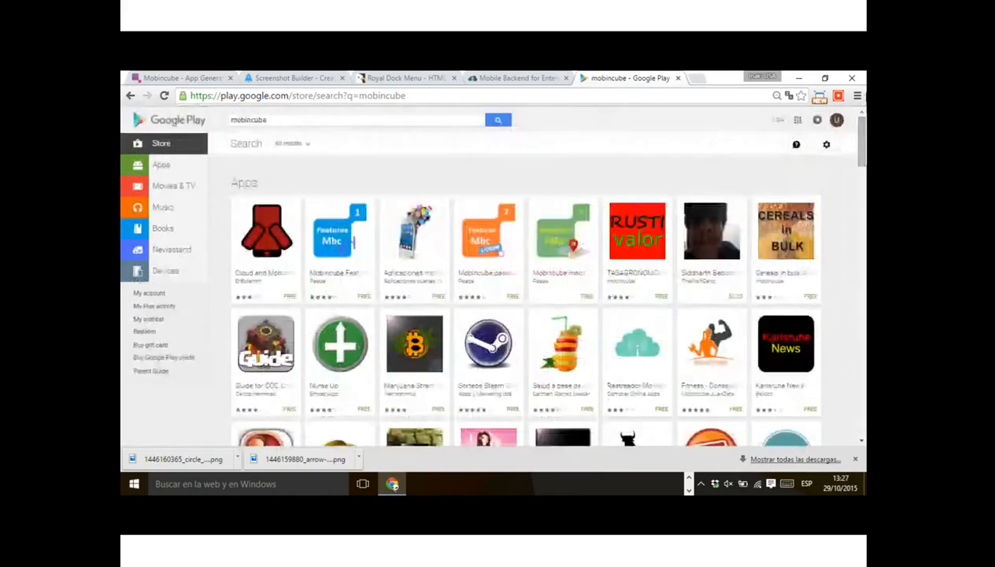
click(308, 121)
text(game)
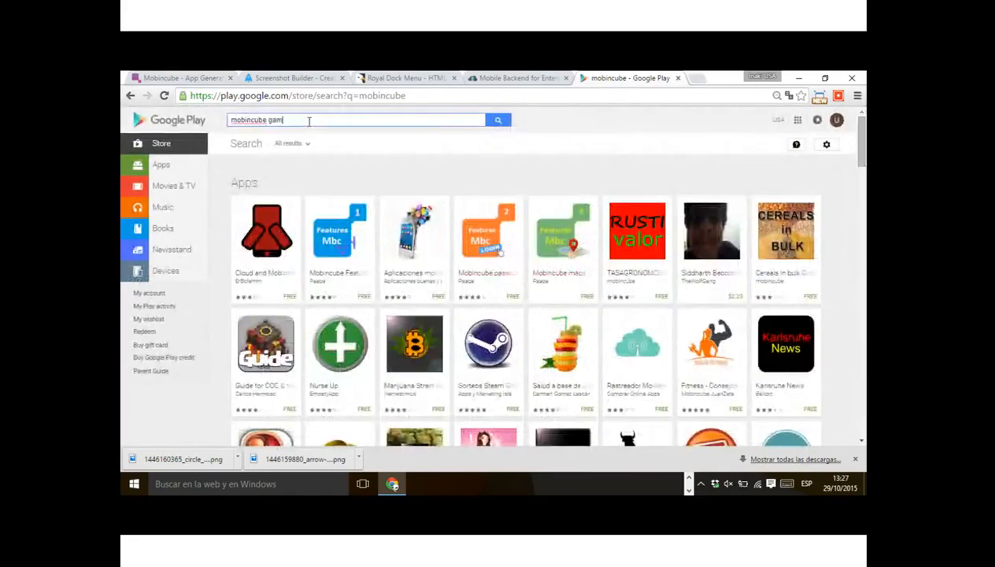
key(Return)
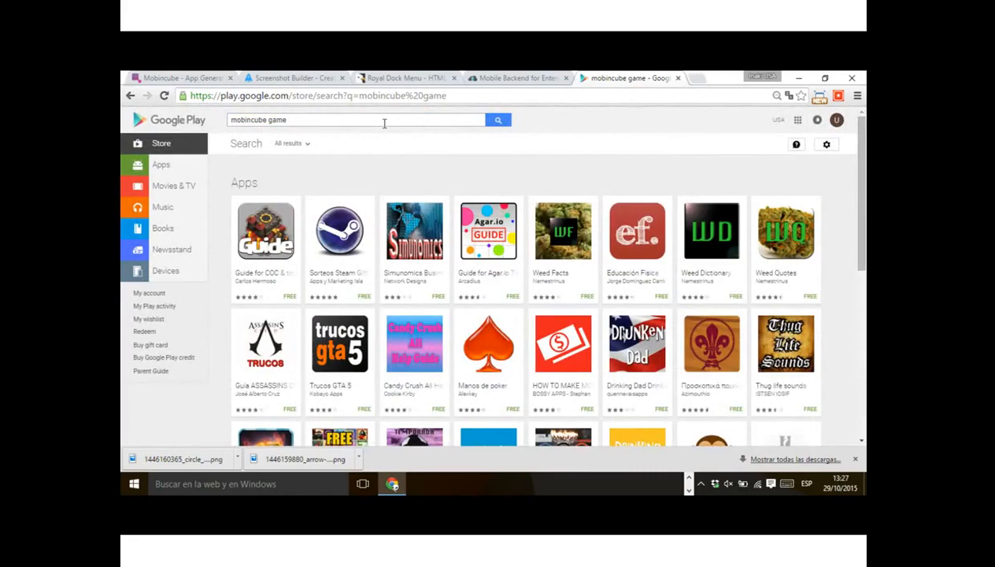
scroll(464, 180, down, 3)
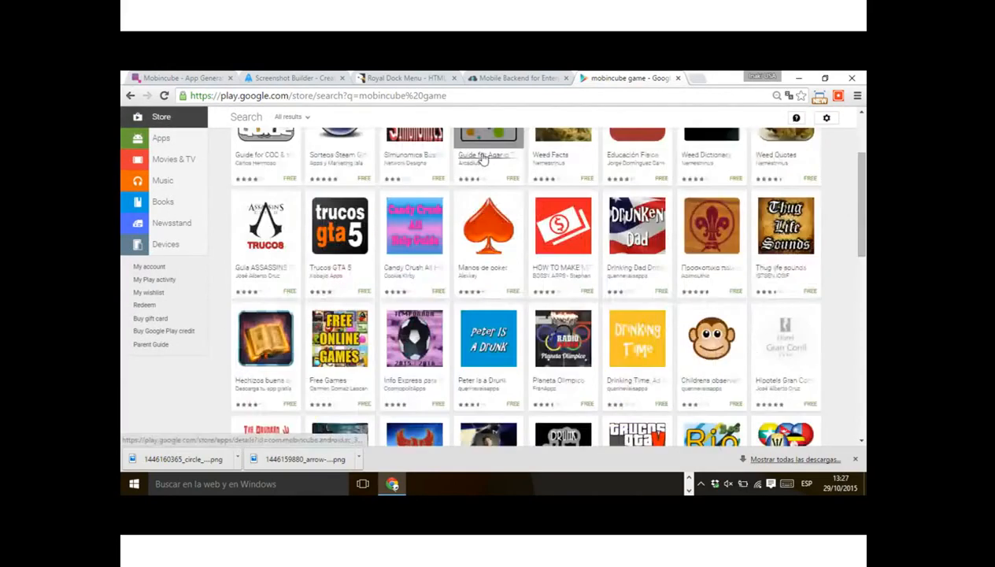
scroll(483, 158, down, 3)
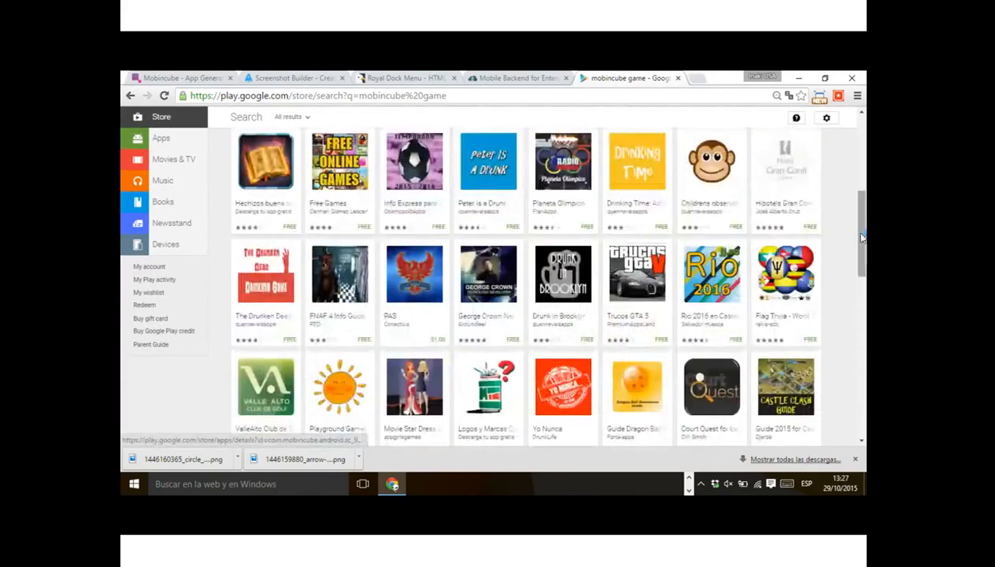
drag(862, 227, 862, 265)
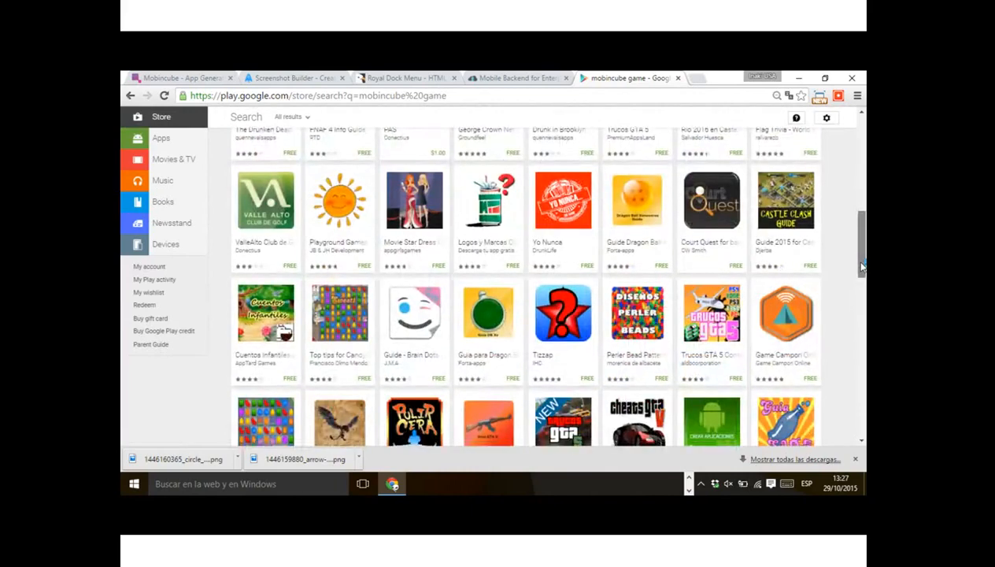
- Search the store for "mobincube game plane", and try "air" in place of "plane"
drag(862, 266, 841, 158)
click(335, 119)
text(plane)
key(Return)
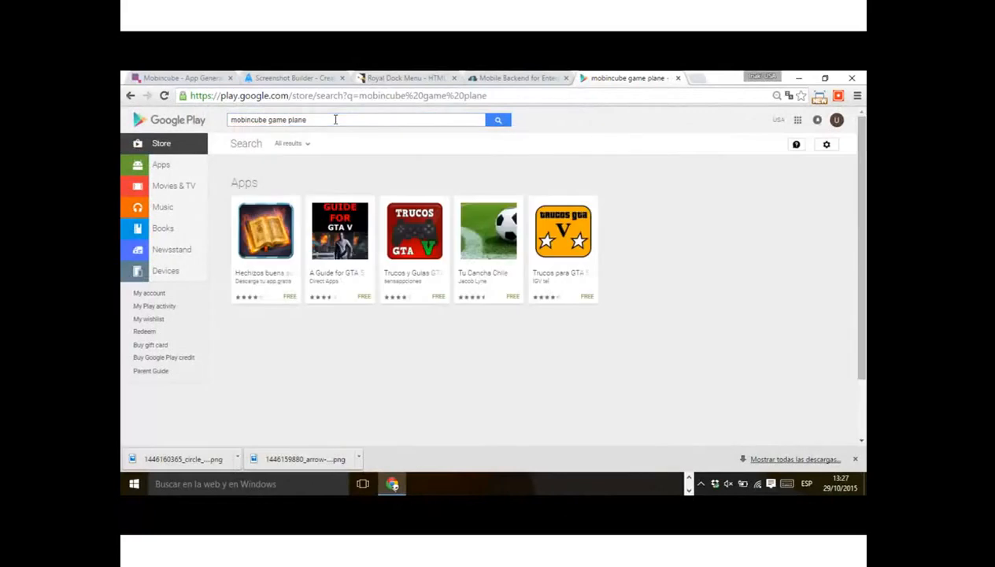
click(290, 120)
text(air)
key(Return)
- Search the store for "mobincube game war" and examine the details page of Sky fly 1942 aviones wargame
click(322, 120)
key(ctrl+shift+Left)
text(war)
key(Return)
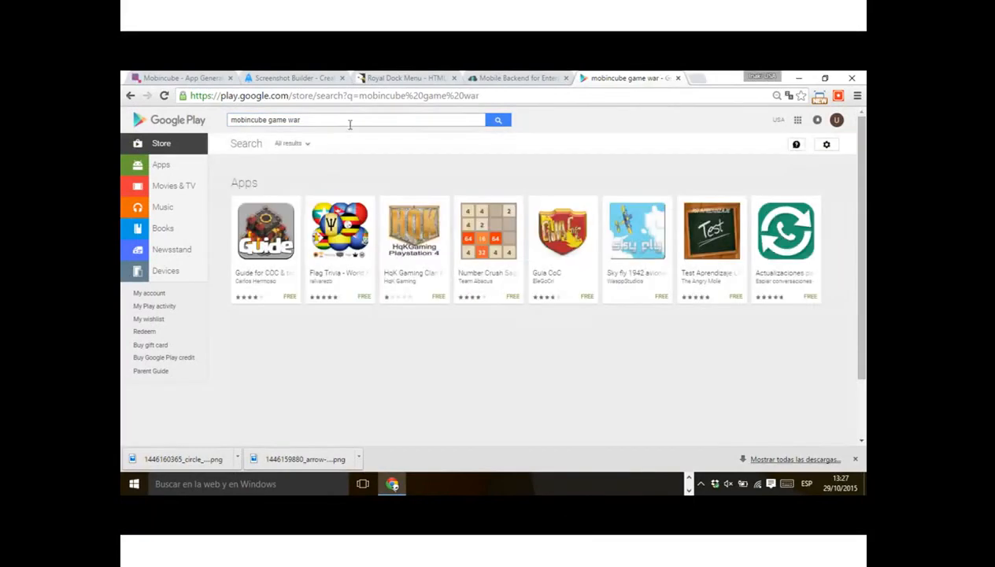
click(636, 223)
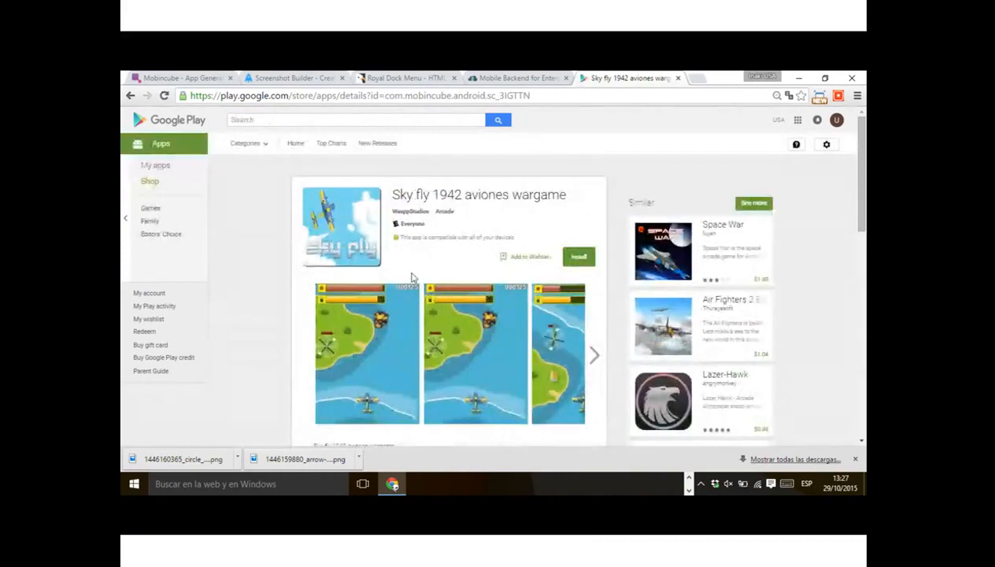
scroll(413, 277, down, 1)
scroll(413, 277, down, 2)
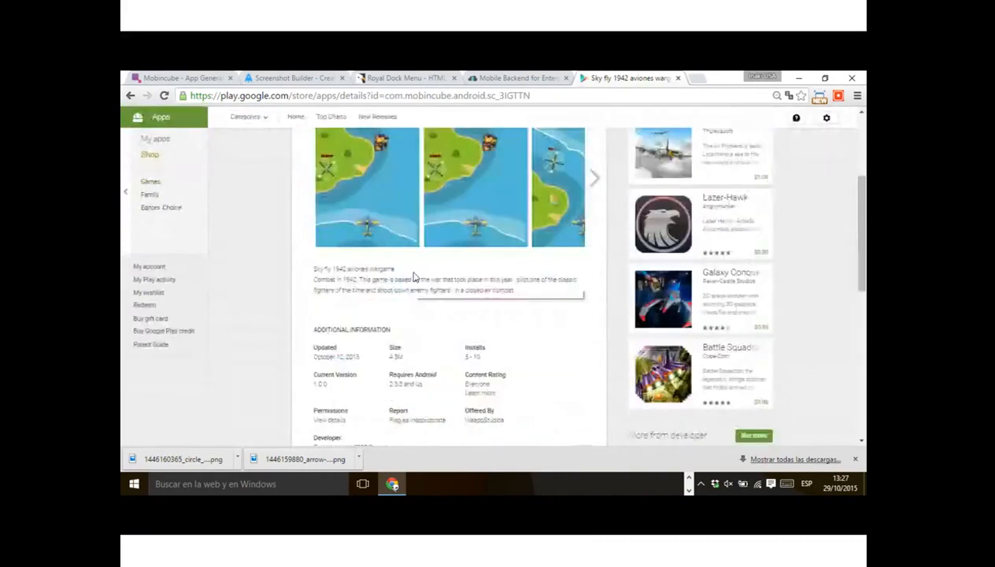
- Search the store for "sirius" and open the USA apps developer page from the Lineup for Sirius result
scroll(413, 277, up, 2)
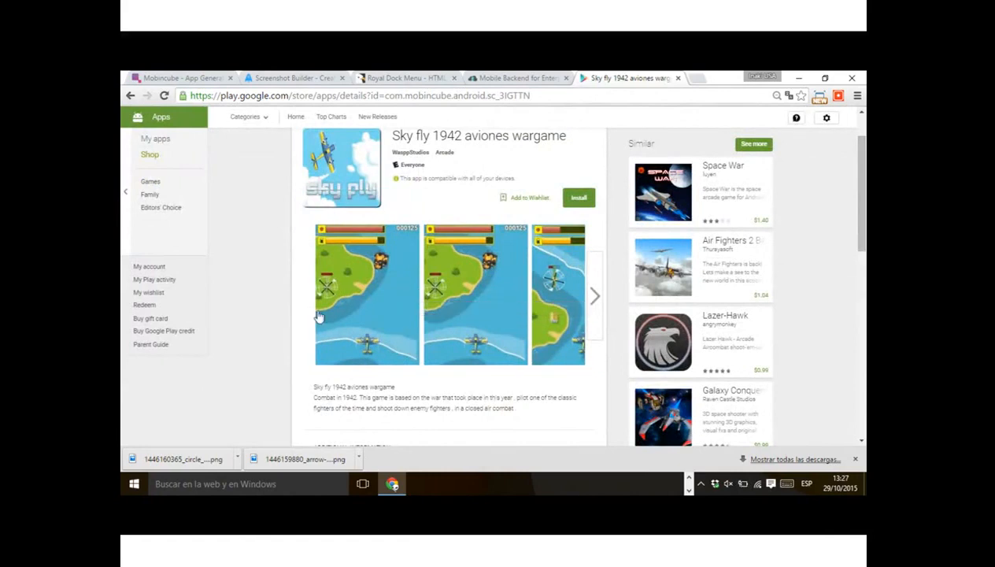
scroll(295, 251, up, 1)
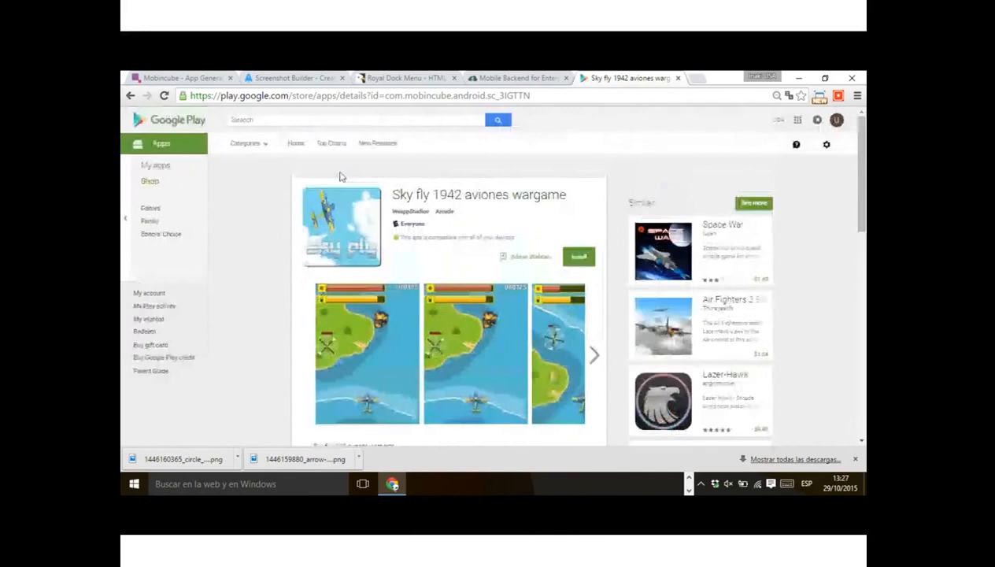
click(328, 118)
text(sirius)
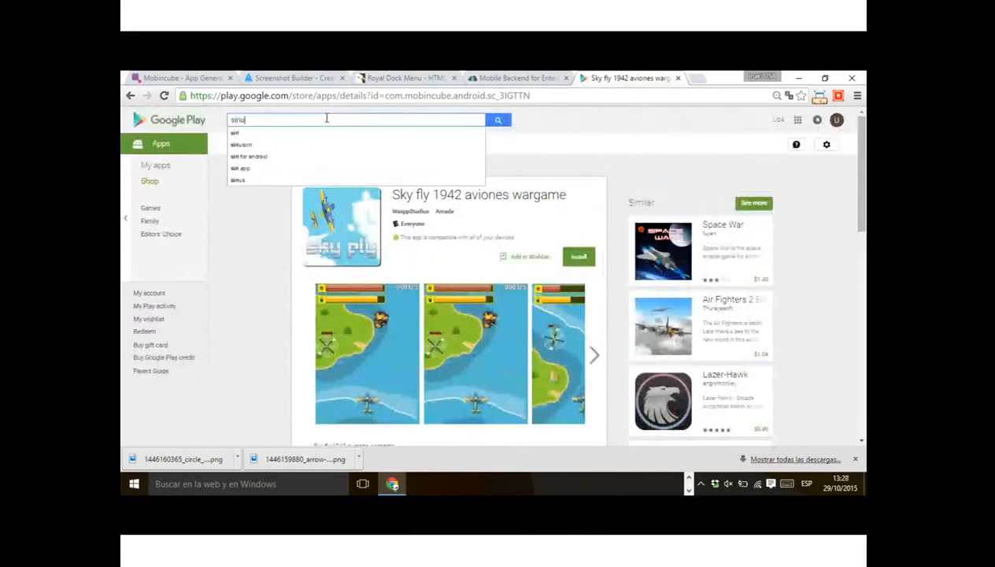
key(Return)
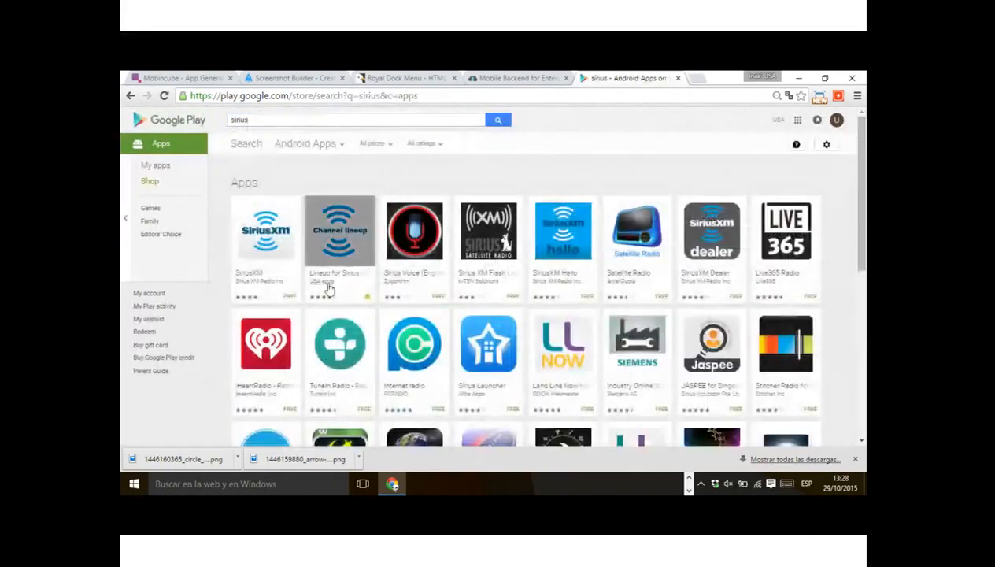
click(329, 282)
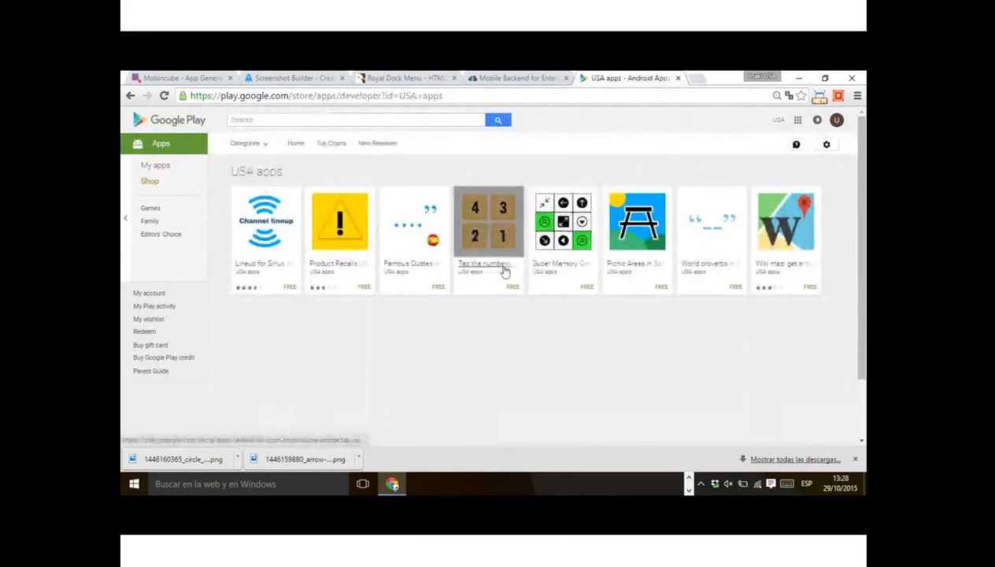
- Open the Super Memory Game details page from the USA apps listing and examine its screenshots and description
click(547, 263)
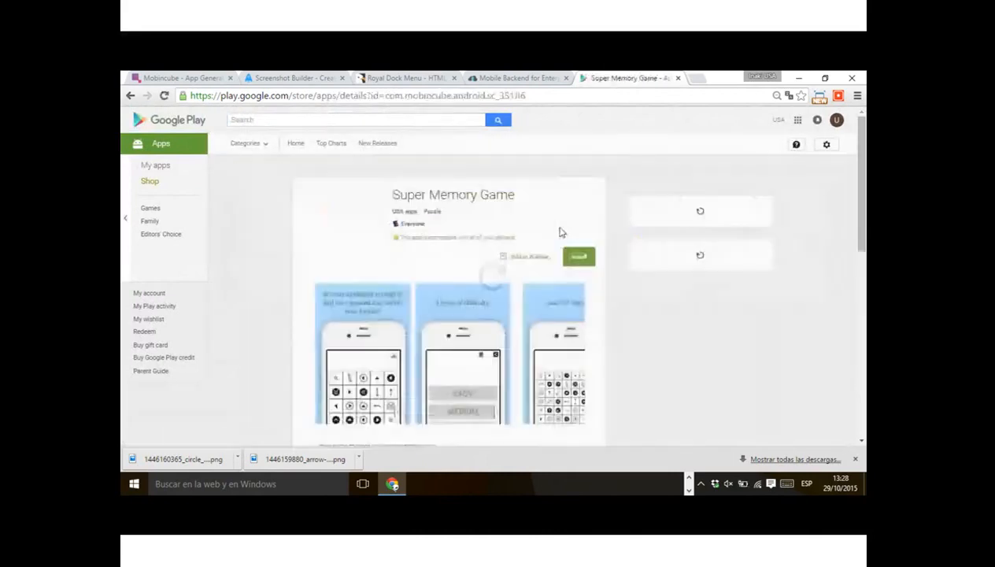
scroll(477, 282, down, 1)
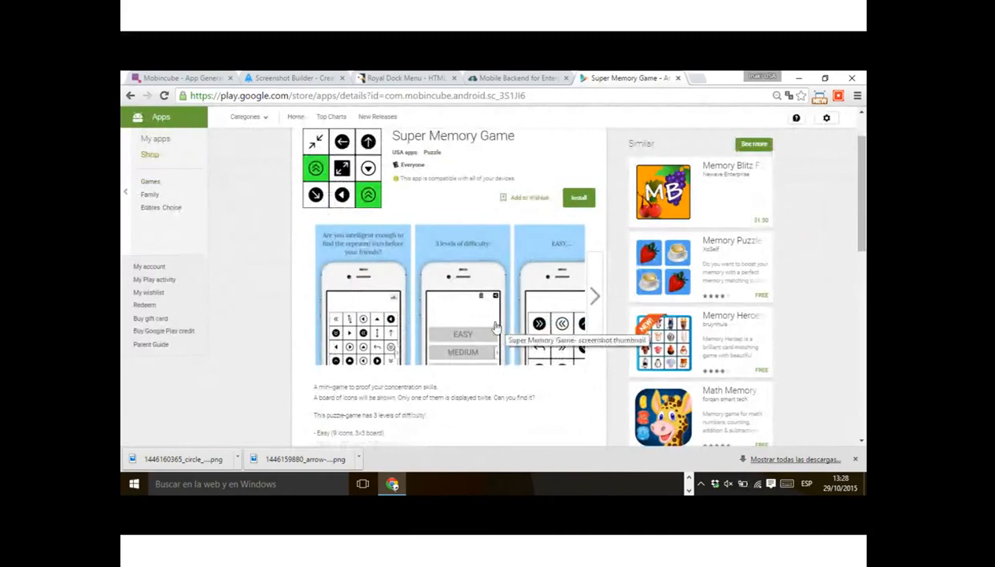
scroll(491, 324, up, 1)
scroll(487, 260, down, 1)
scroll(482, 239, up, 1)
- Return to Mobincube and refresh the Dinosaur guide for kids publish page to update its publishing status
click(167, 77)
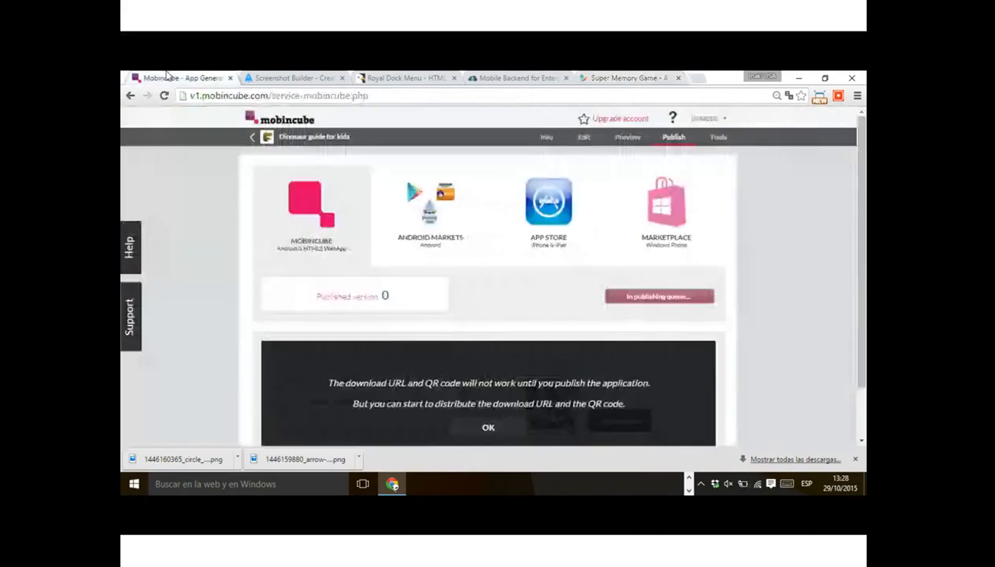
click(161, 95)
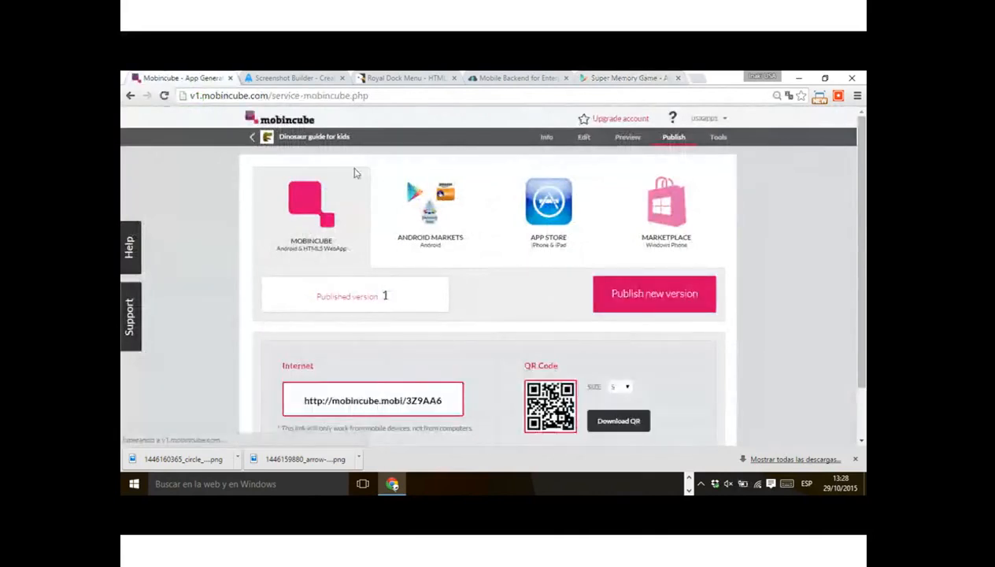
drag(443, 401, 285, 403)
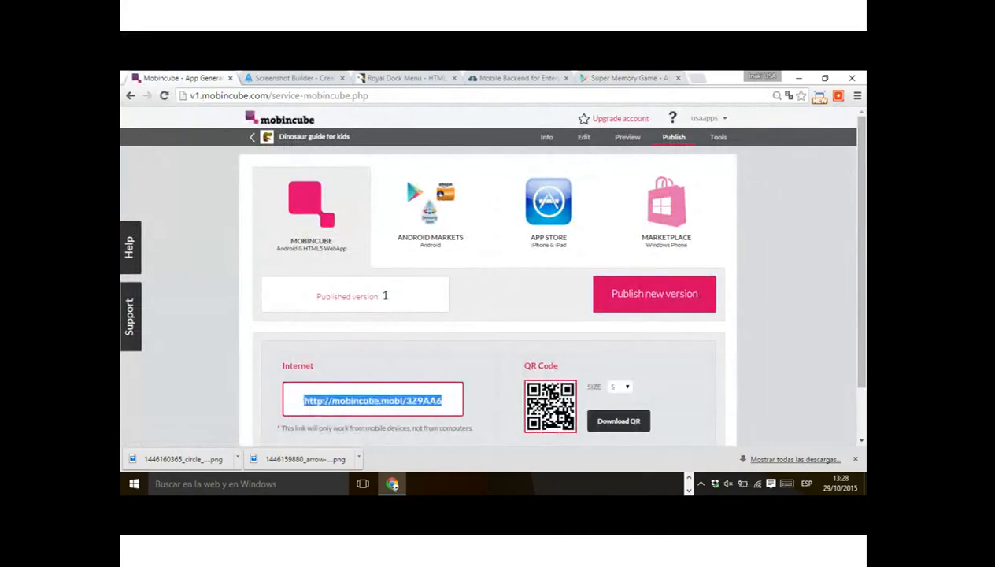
click(689, 477)
click(564, 483)
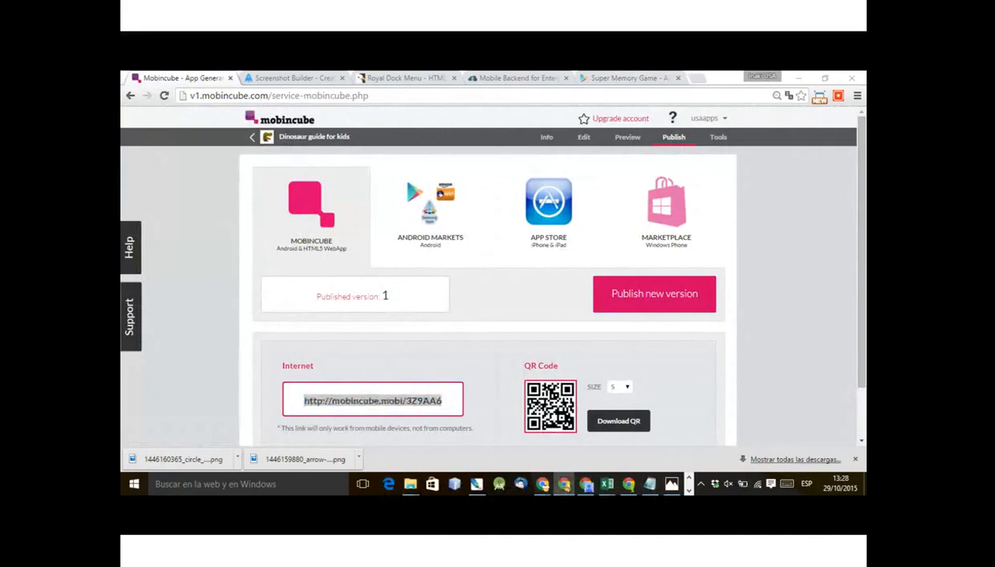